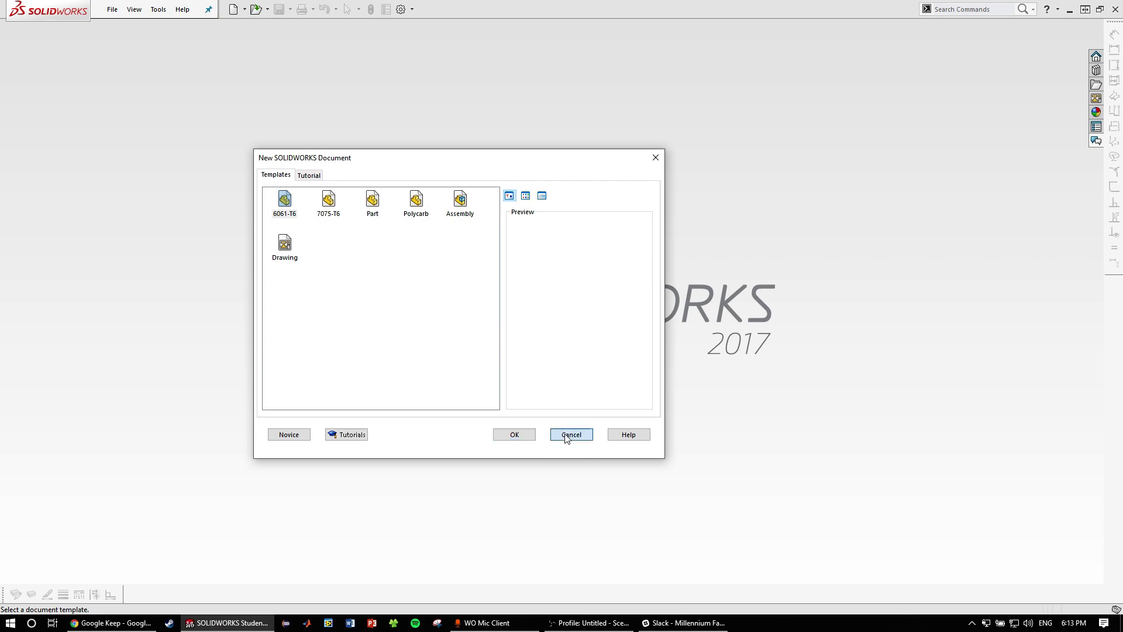
Cancel the new document, switch to the browser and look through the CNC Pictures and Videos album for machining photos
click(566, 436)
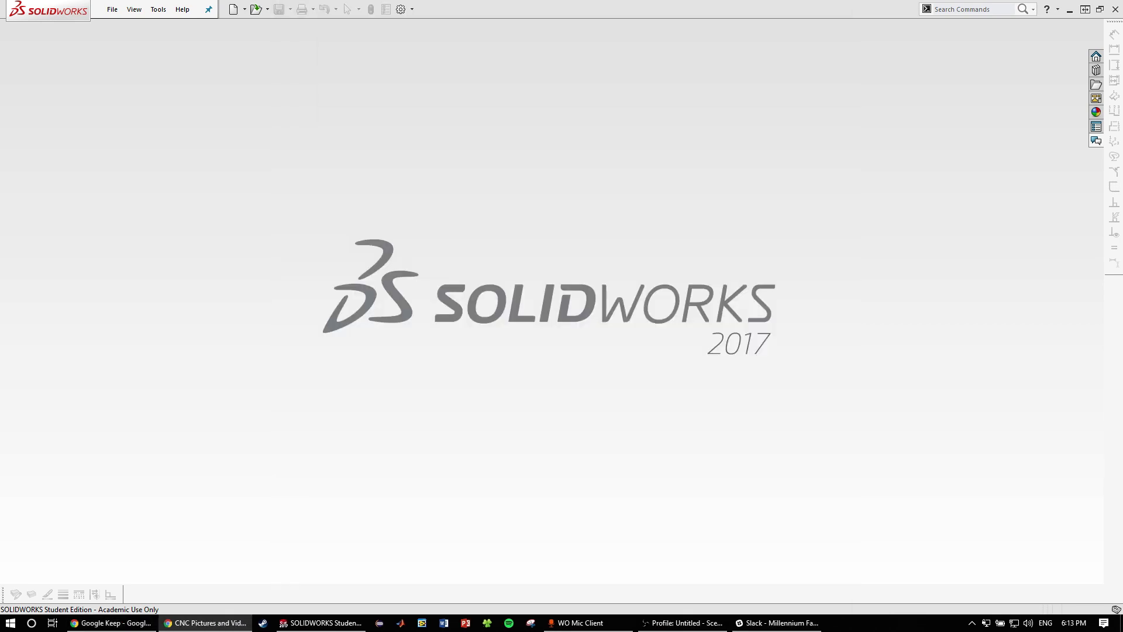
drag(3, 363, 355, 3)
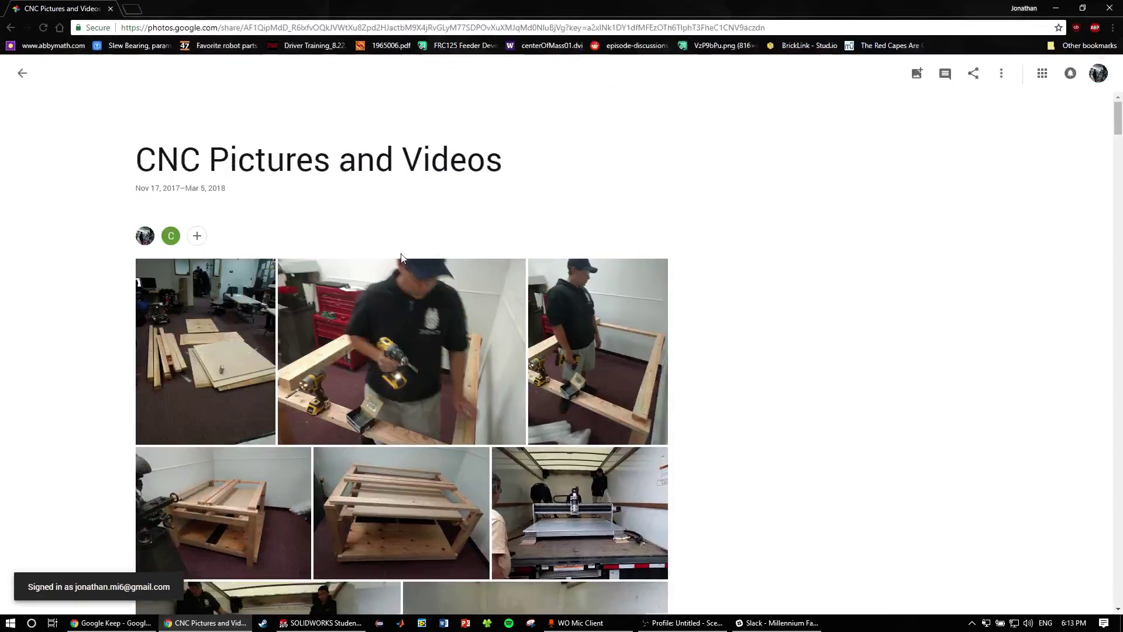
scroll(418, 306, down, 10)
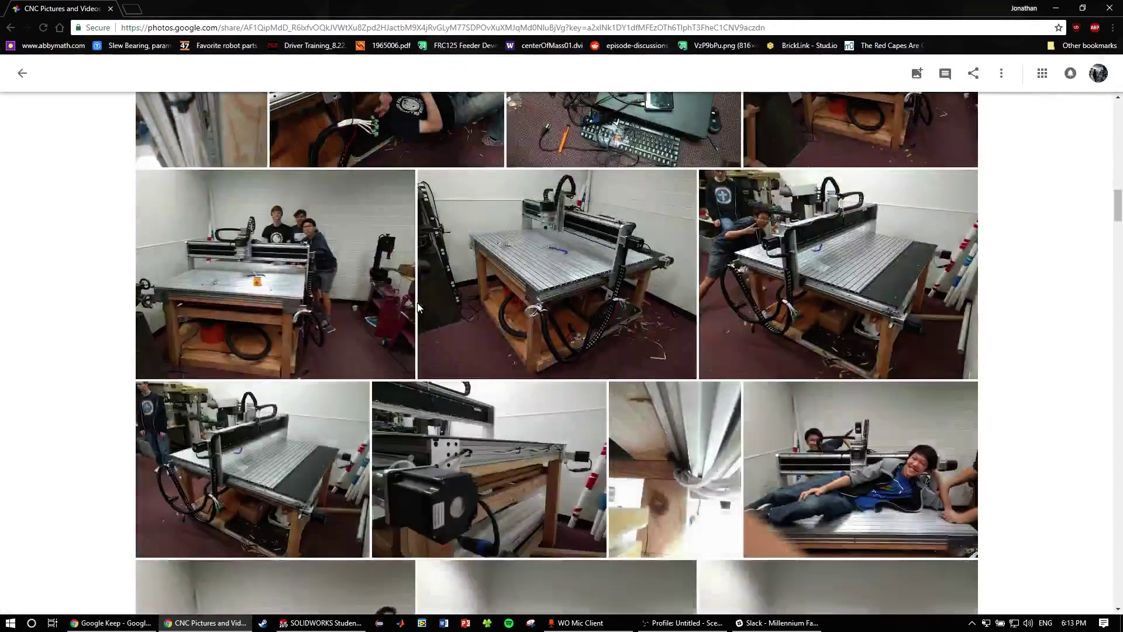
scroll(417, 307, down, 8)
scroll(561, 322, up, 7)
scroll(562, 322, down, 10)
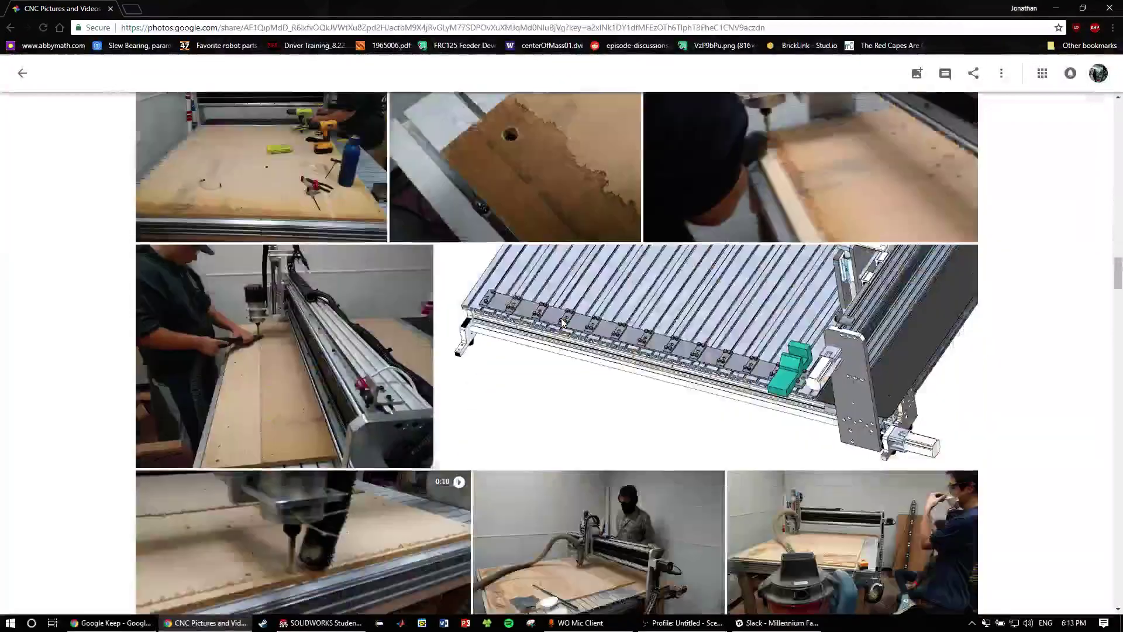
scroll(483, 280, up, 1)
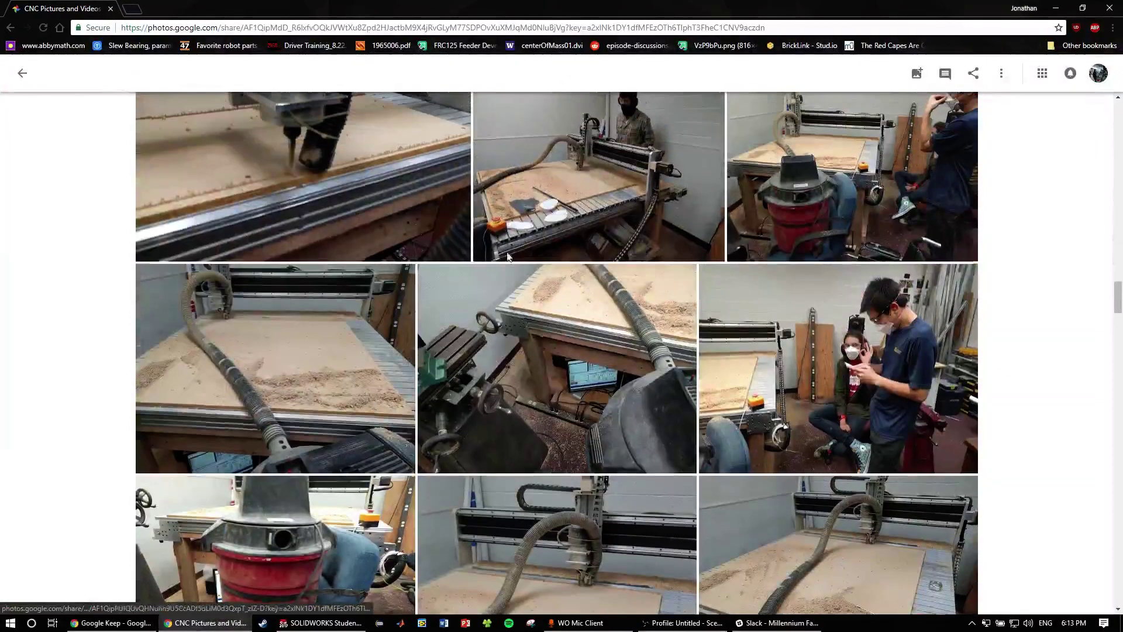
scroll(654, 310, up, 1)
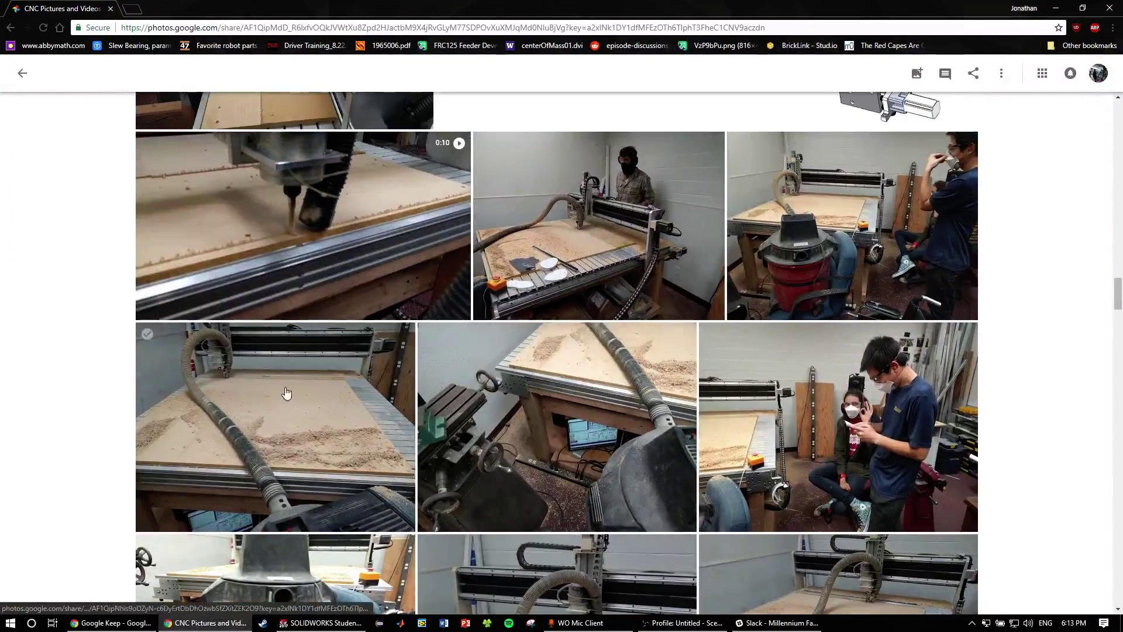
scroll(237, 393, down, 15)
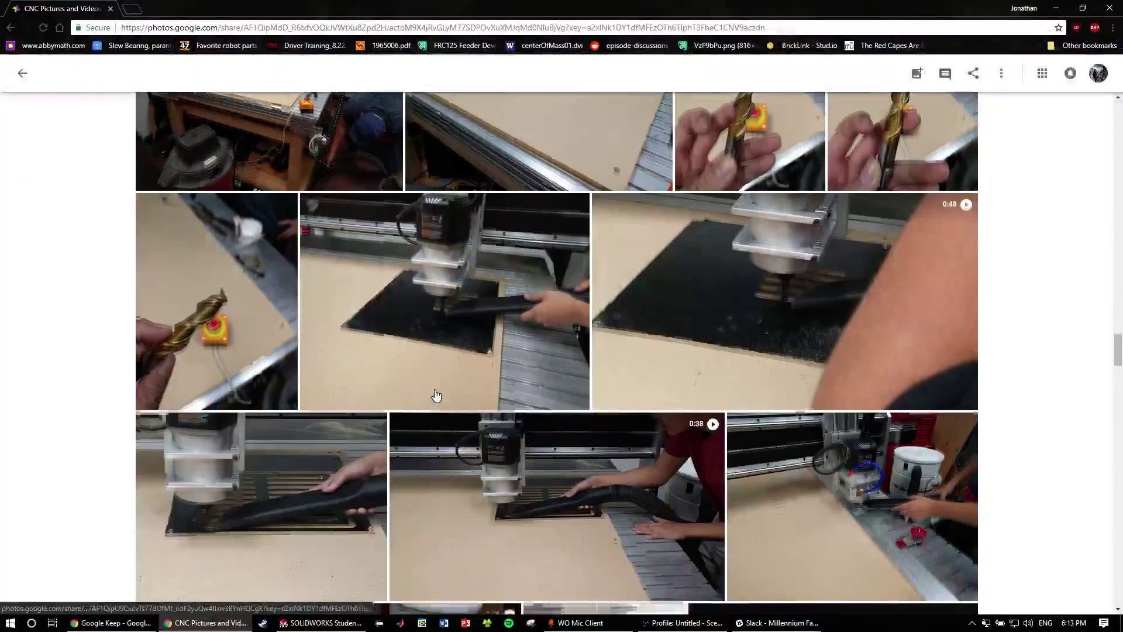
scroll(437, 394, down, 5)
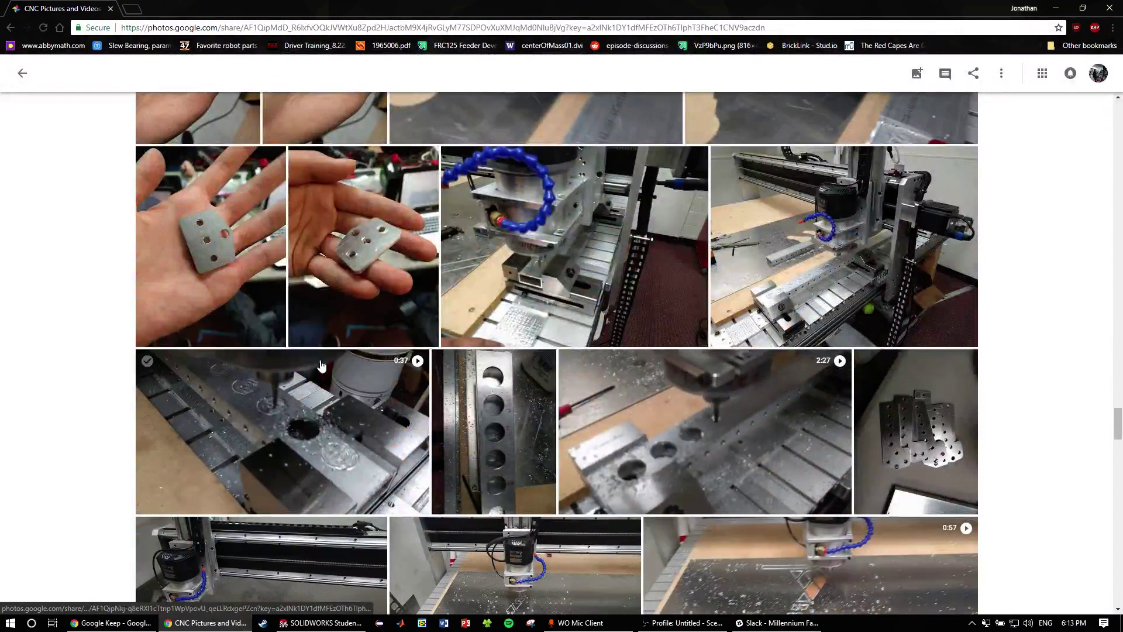
scroll(73, 316, down, 5)
scroll(72, 316, up, 8)
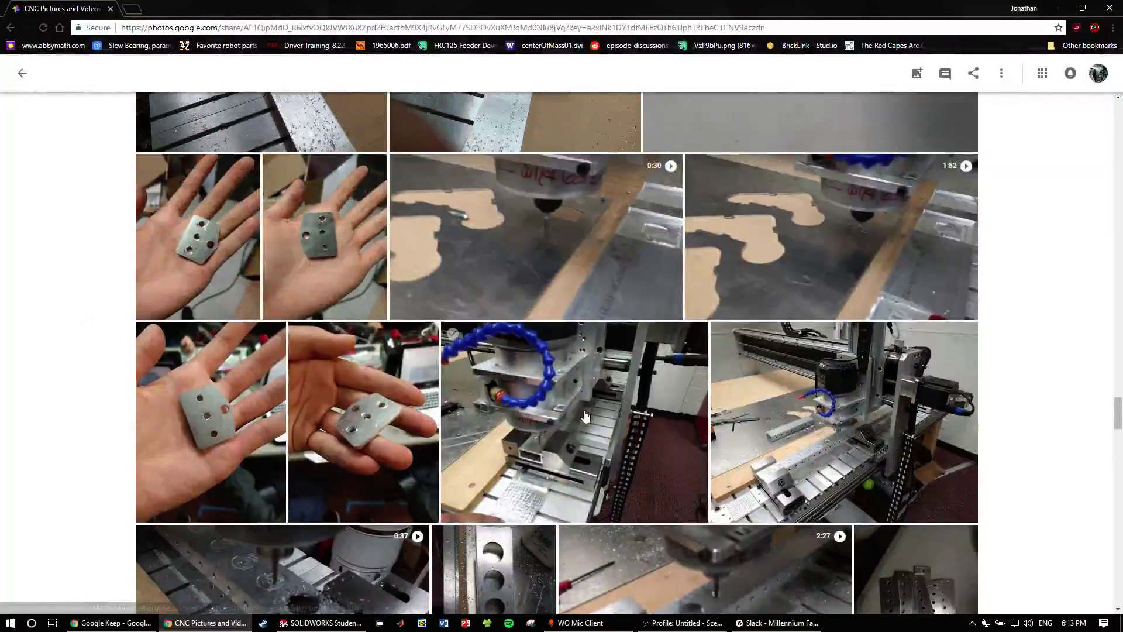
scroll(760, 380, down, 1)
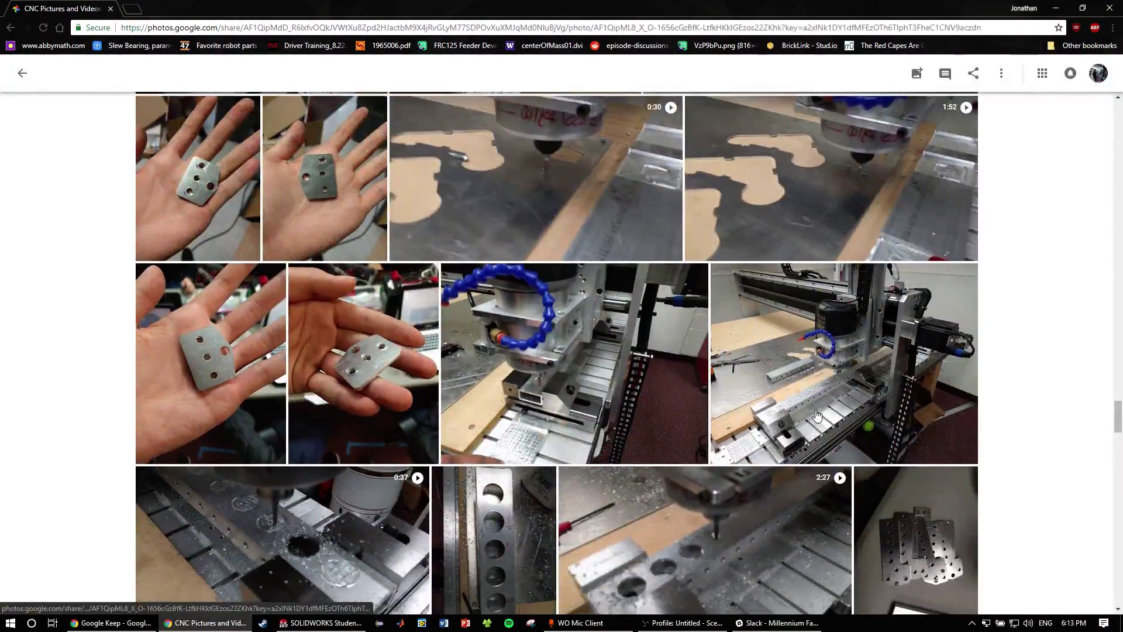
View the photo of the router machining a box tube held in two vises, and examine the album's following machining photos
click(842, 368)
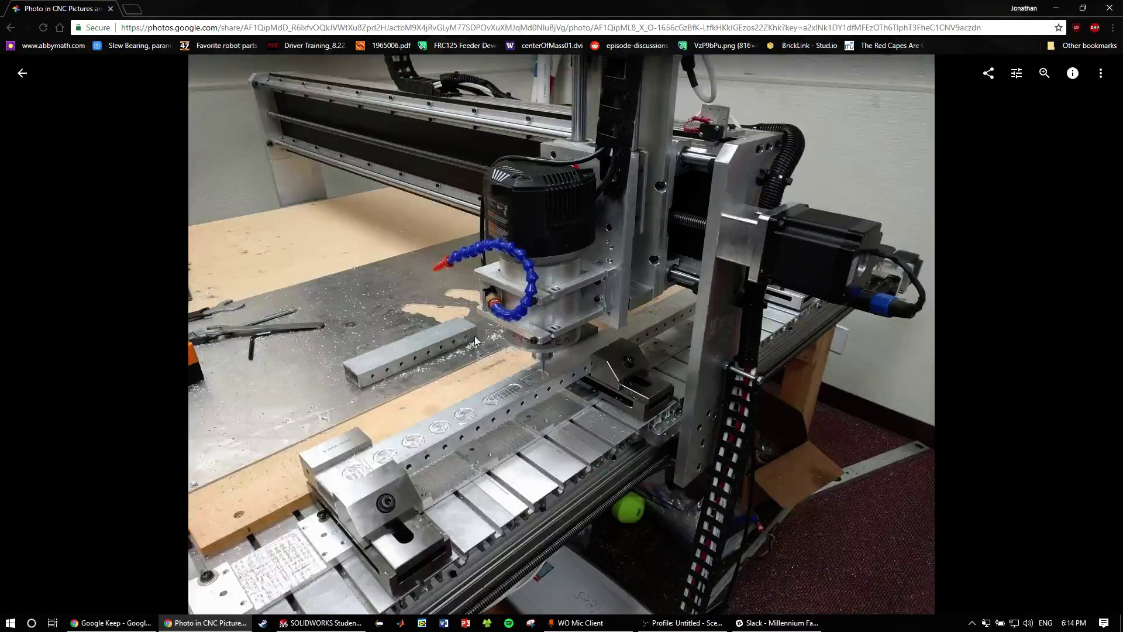
click(22, 74)
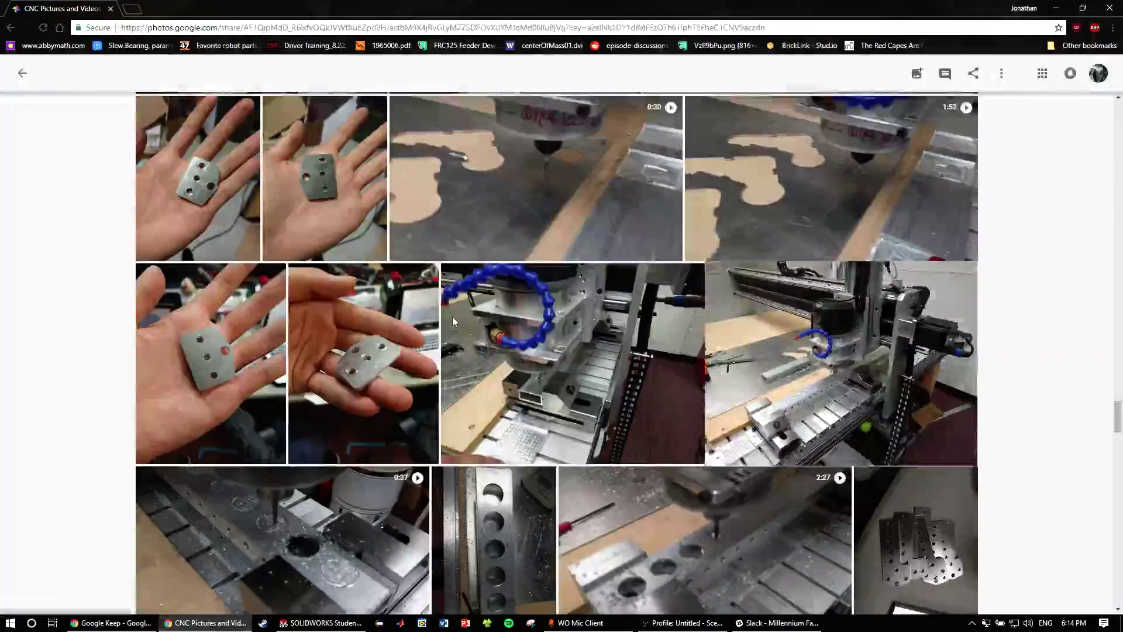
scroll(649, 379, down, 1)
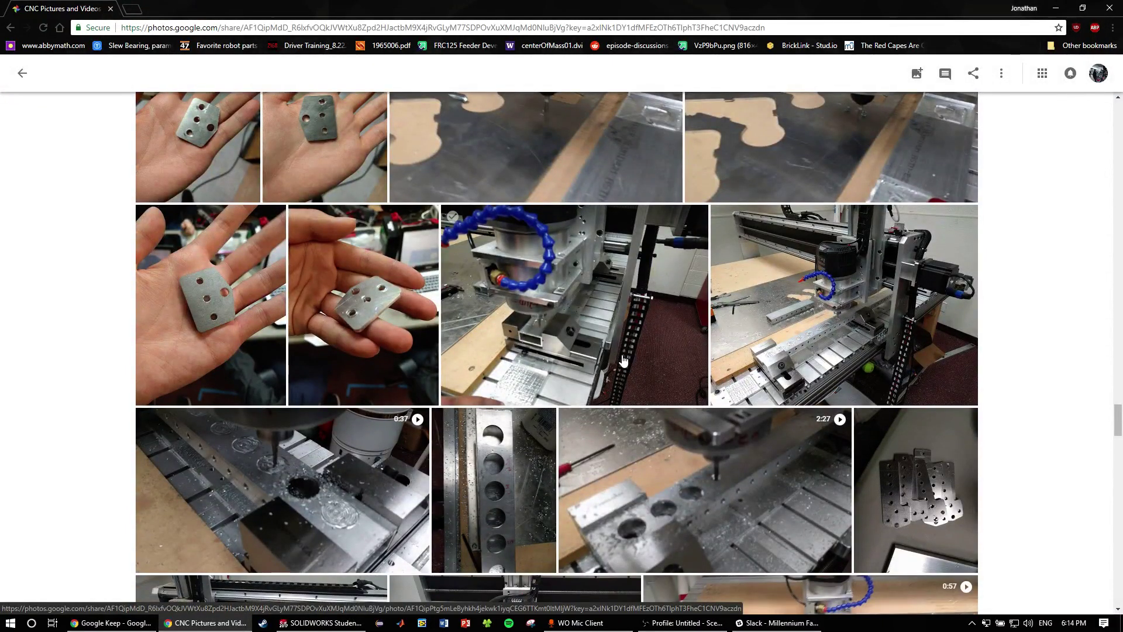
scroll(621, 358, down, 1)
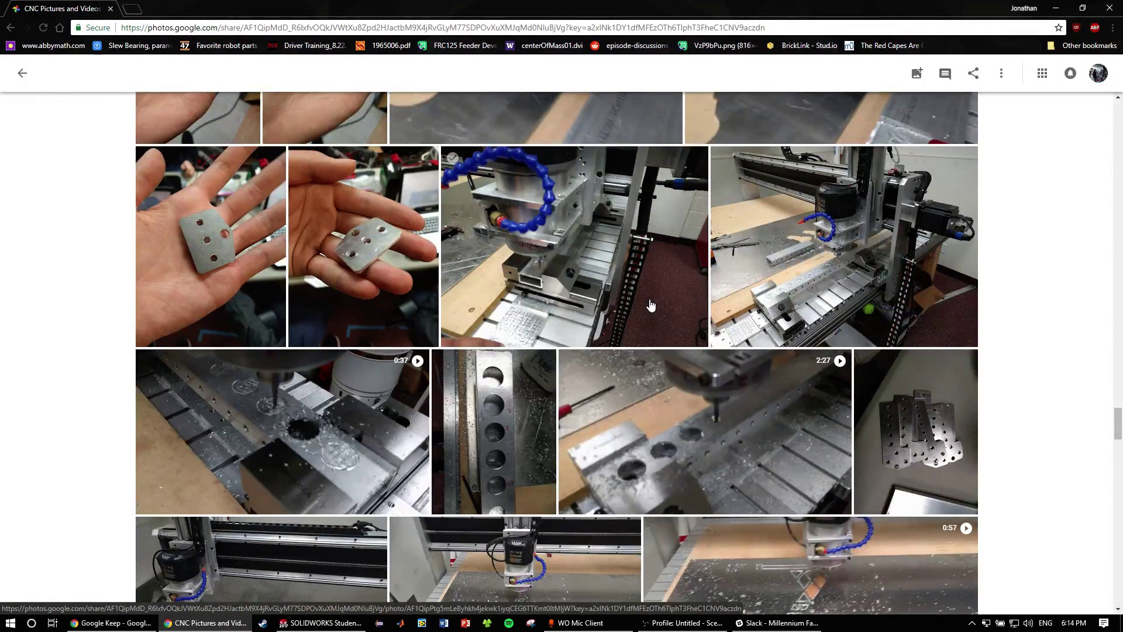
scroll(652, 316, down, 2)
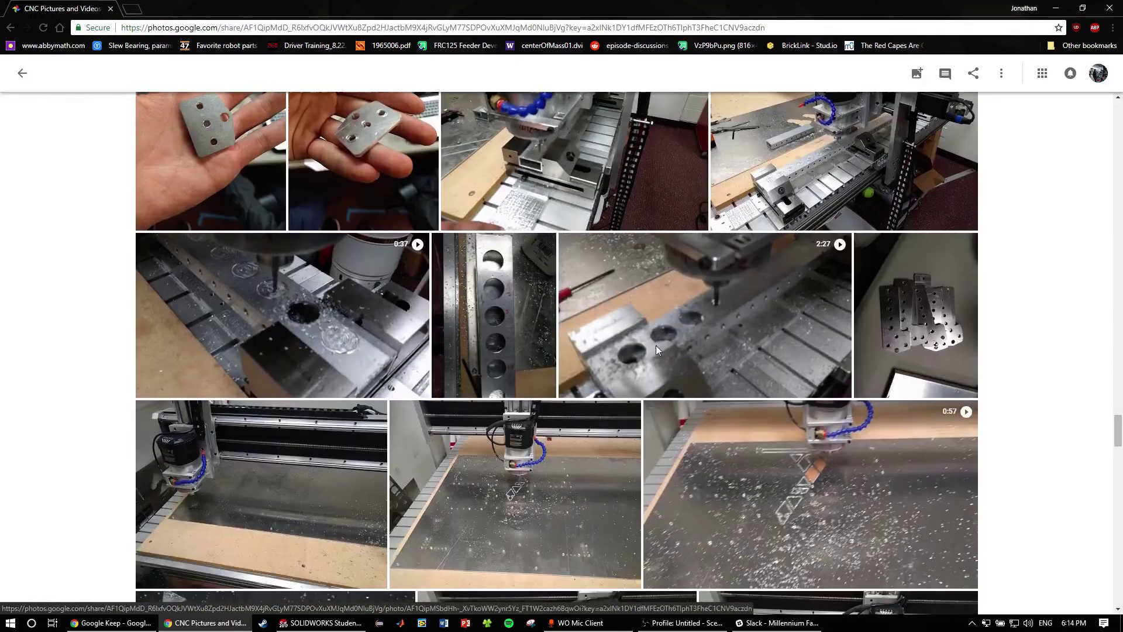
scroll(655, 345, up, 1)
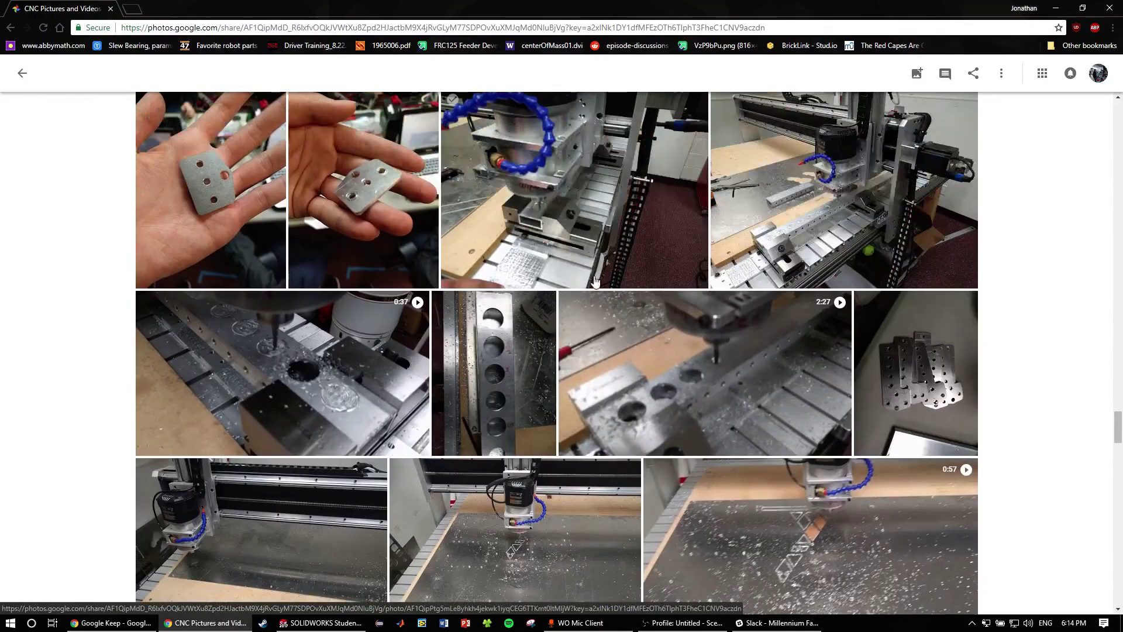
scroll(595, 282, down, 4)
scroll(351, 529, down, 8)
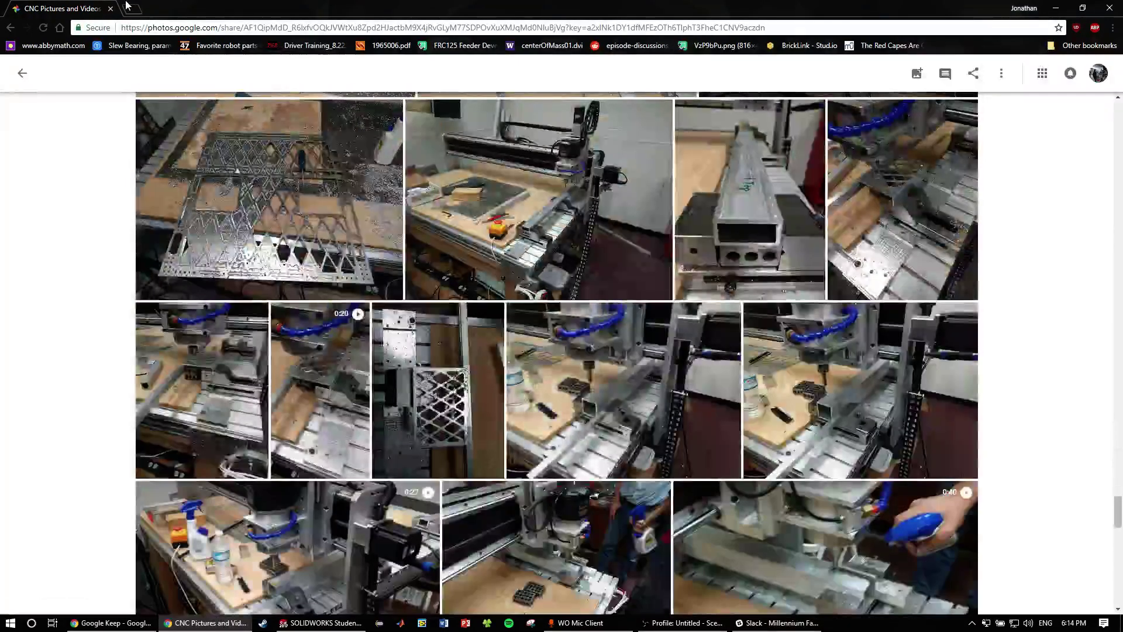
Look up images of "electronic edge finder" on Google, enlarge the first one, and return to the album's tube machining photos
click(132, 6)
text(elec)
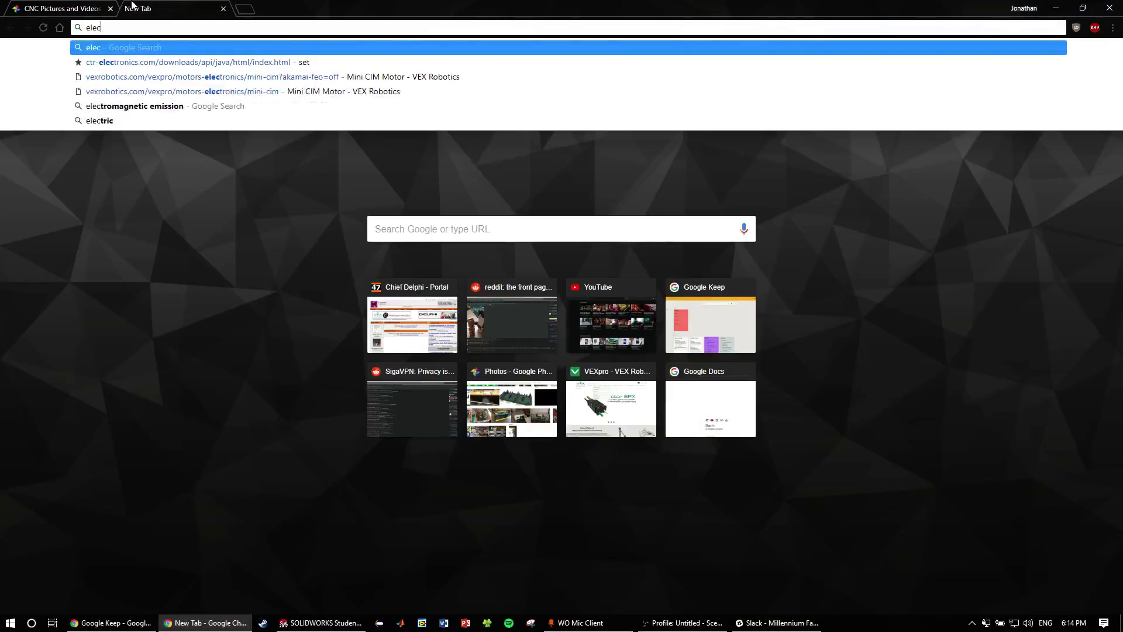
text(tronic edge finder)
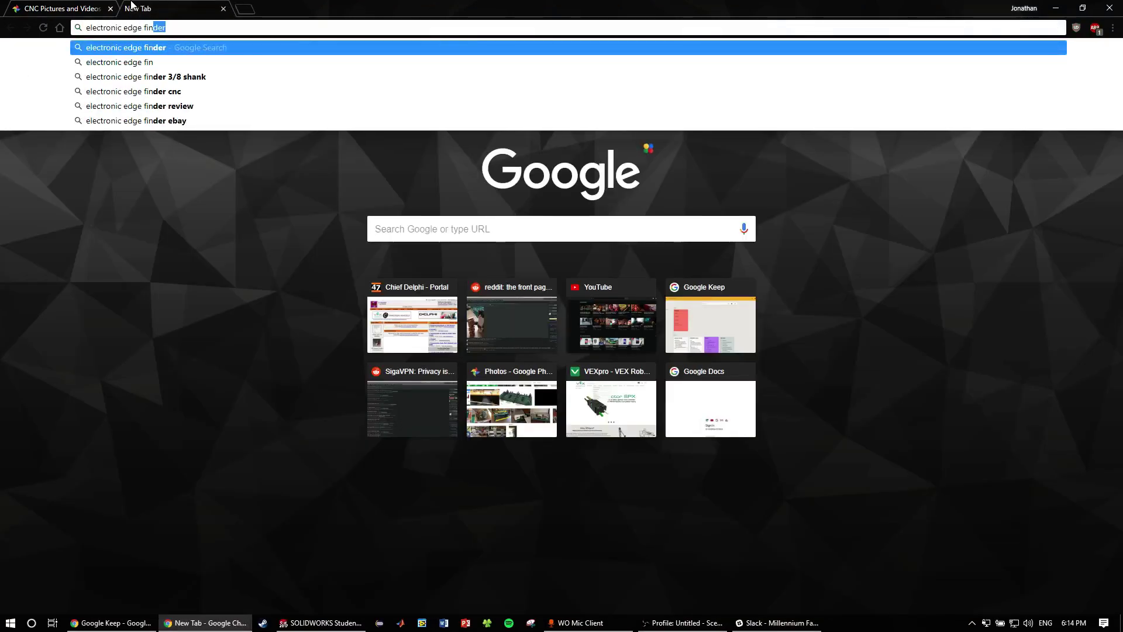
key(Return)
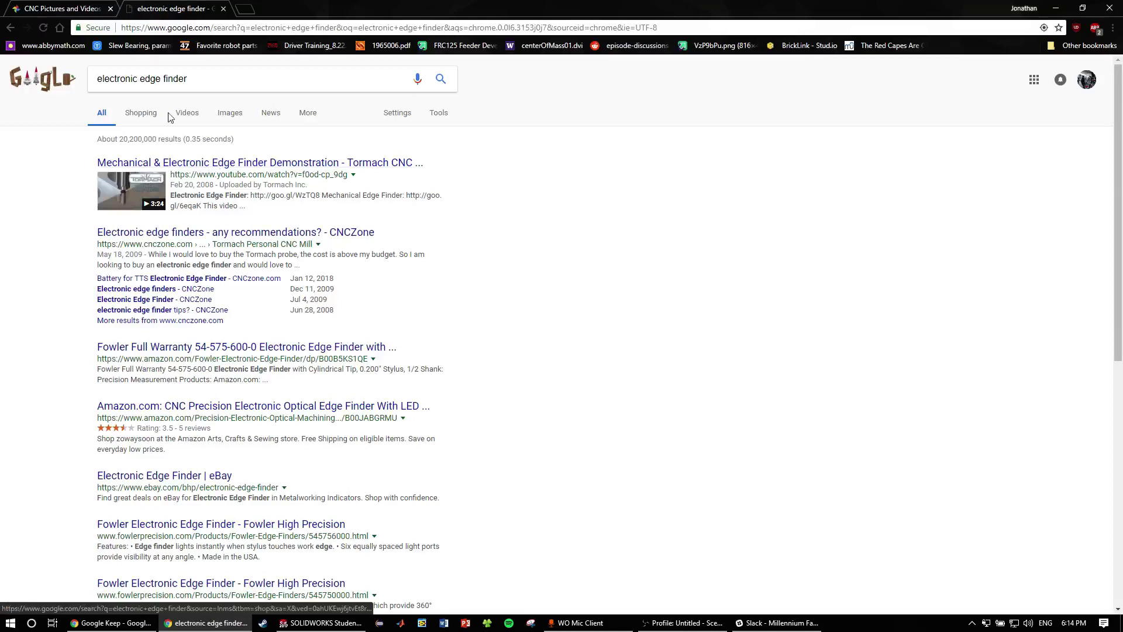
click(223, 115)
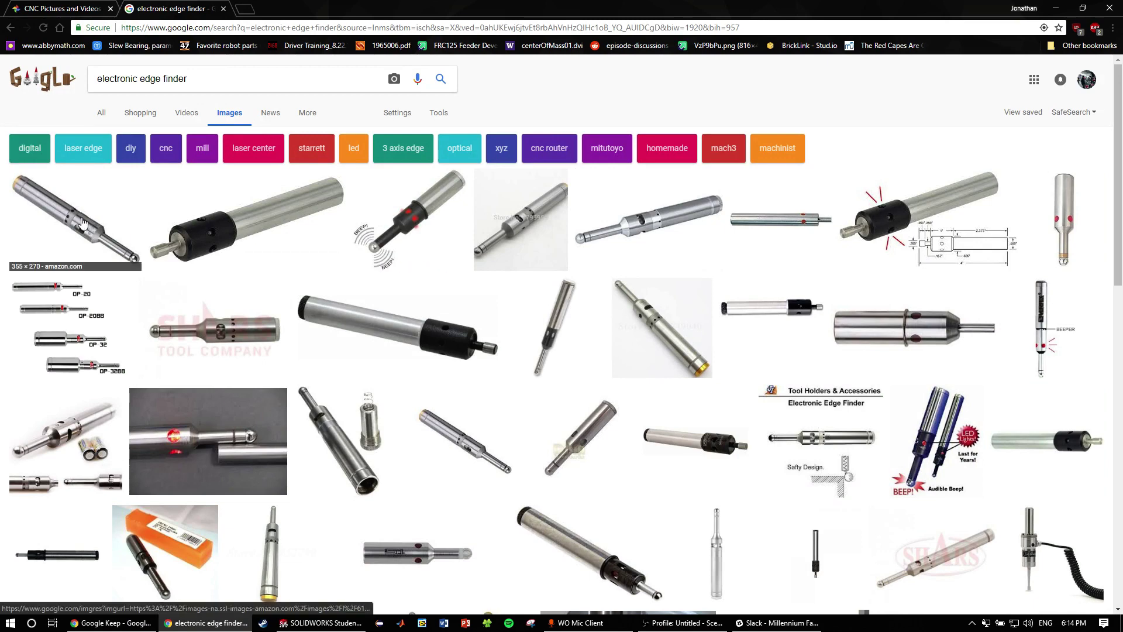
click(88, 234)
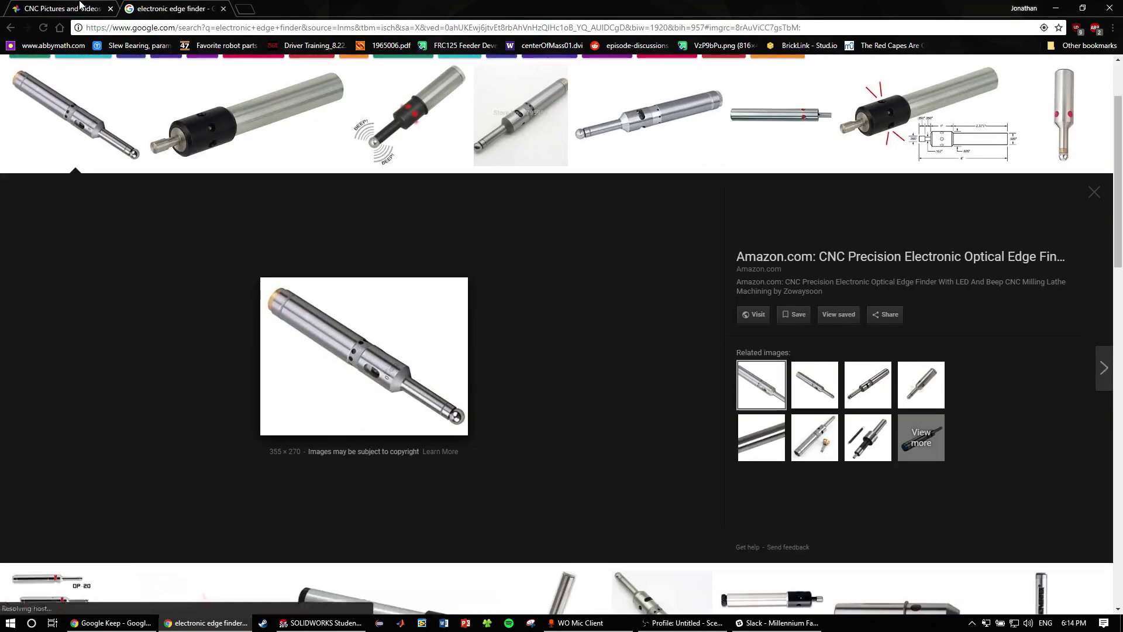
click(65, 9)
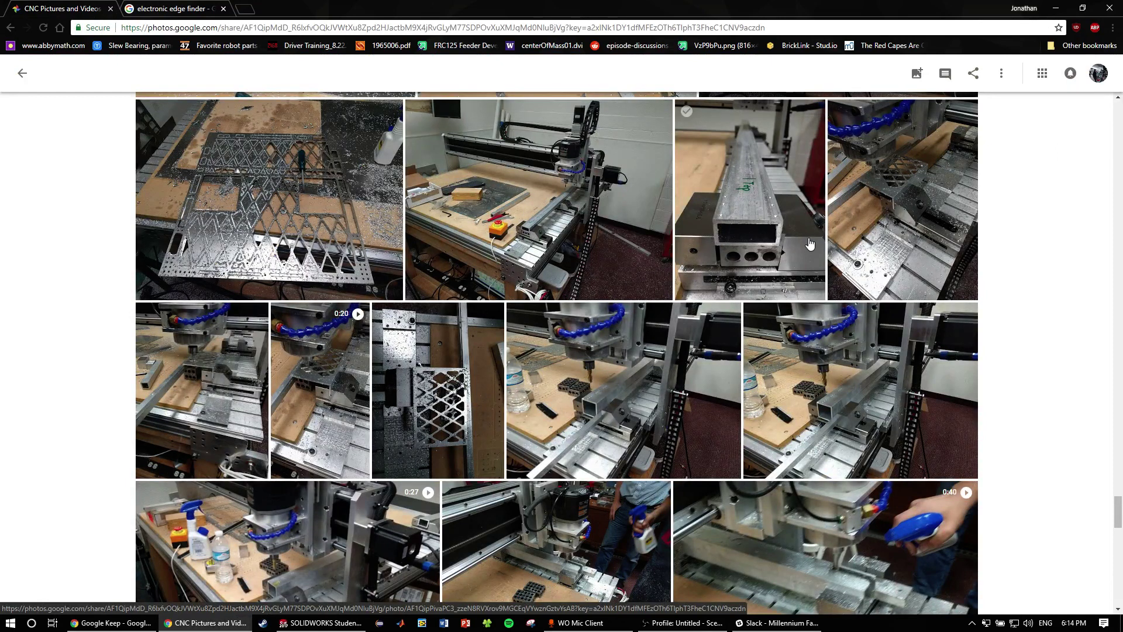
scroll(584, 380, down, 1)
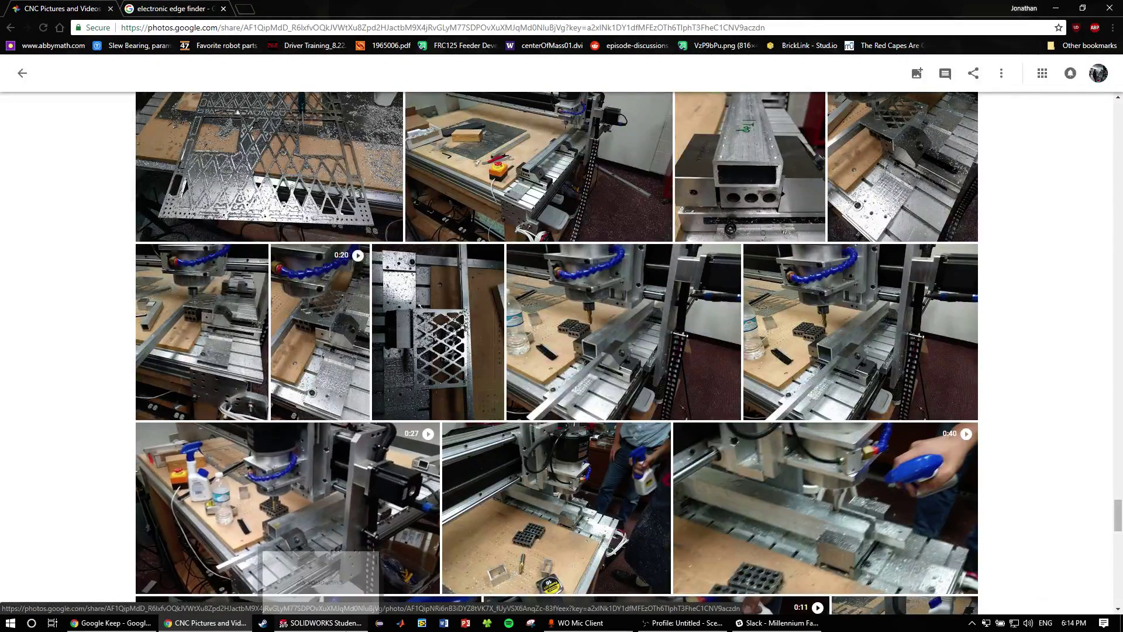
Switch to SOLIDWORKS and open the part 18-C-Drivetrain Drive Tube.SLDPRT from the 2018 Robot folder
click(326, 596)
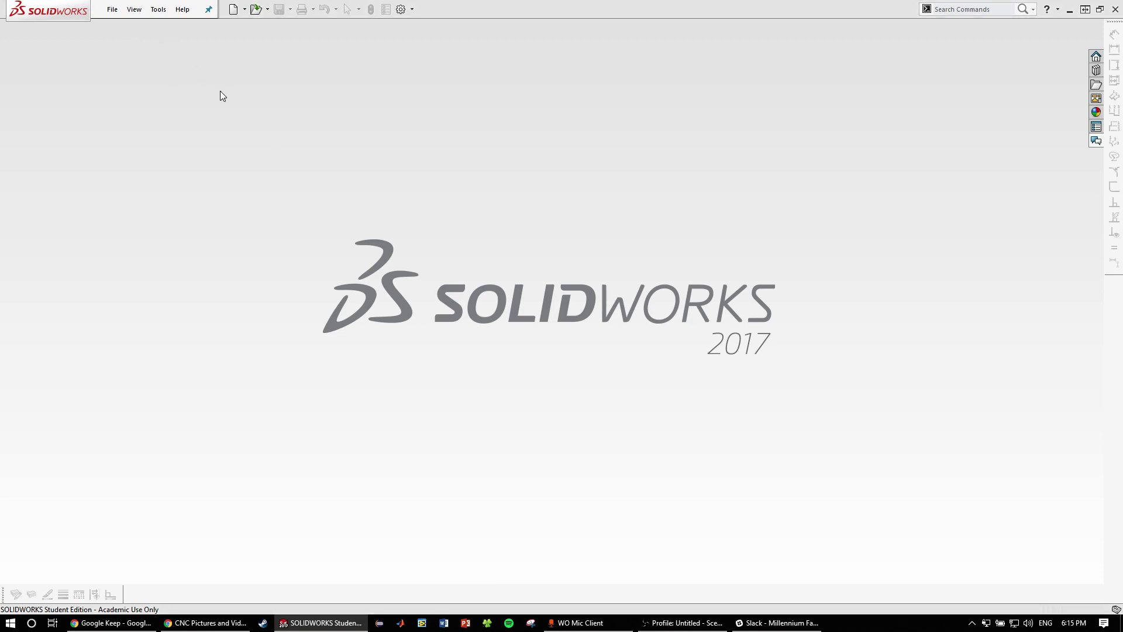
key(ctrl+o)
scroll(224, 278, up, 2)
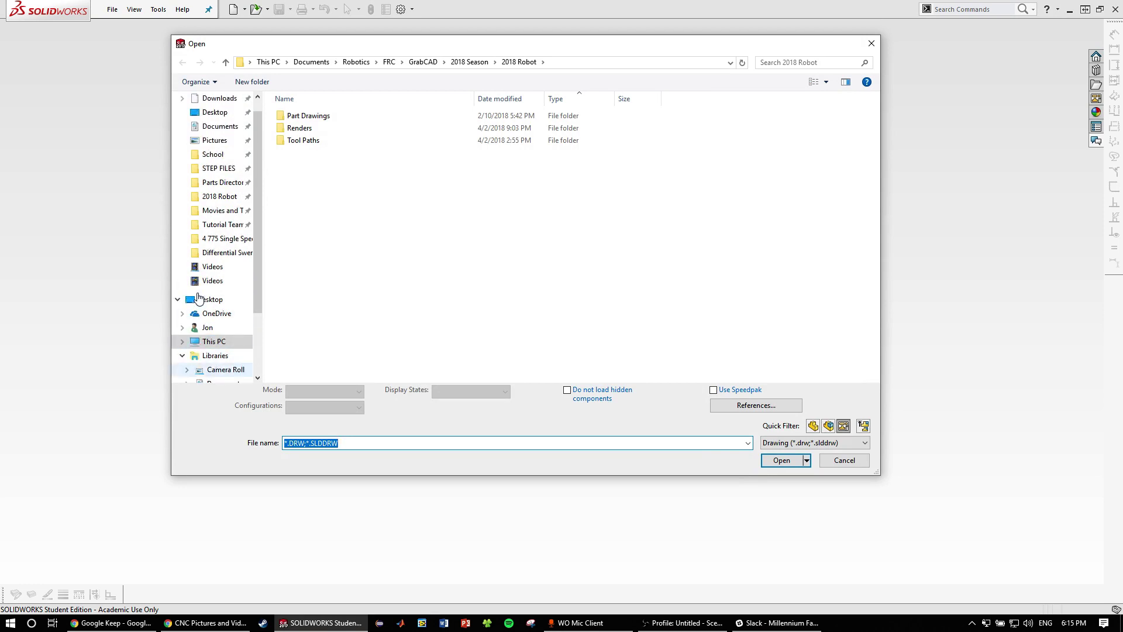
click(220, 196)
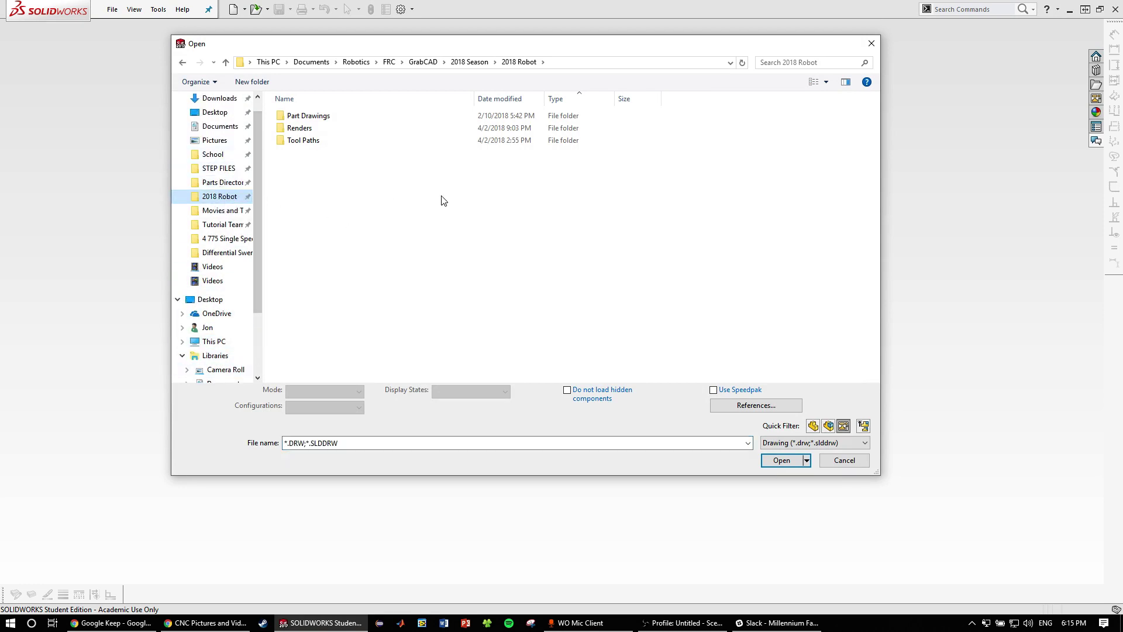
click(813, 443)
scroll(791, 234, up, 2)
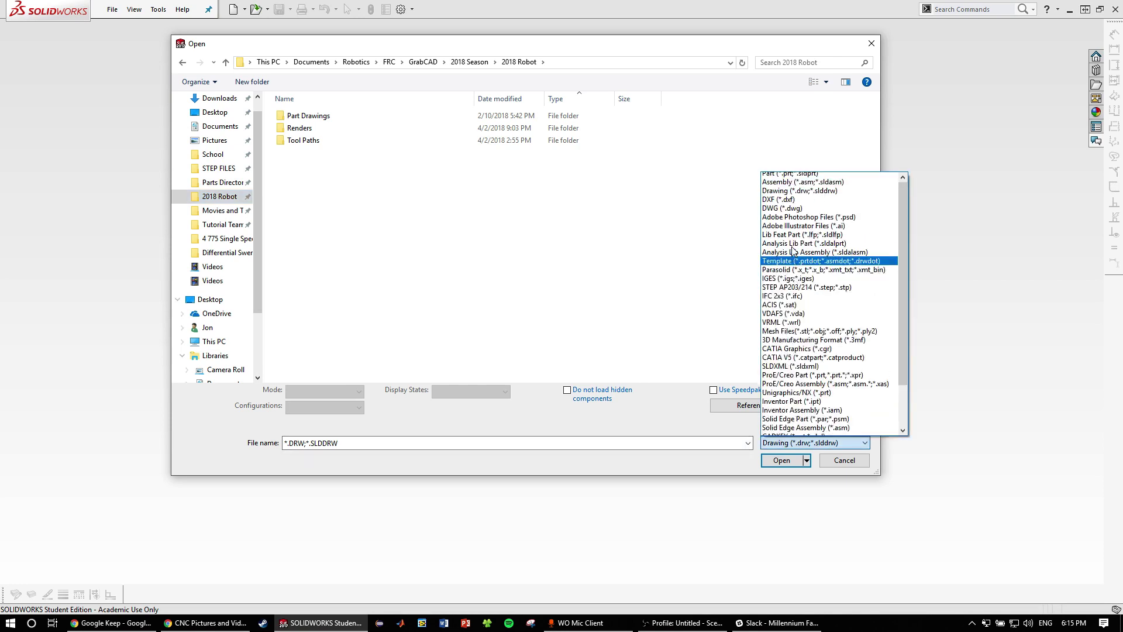
click(789, 184)
scroll(558, 262, down, 10)
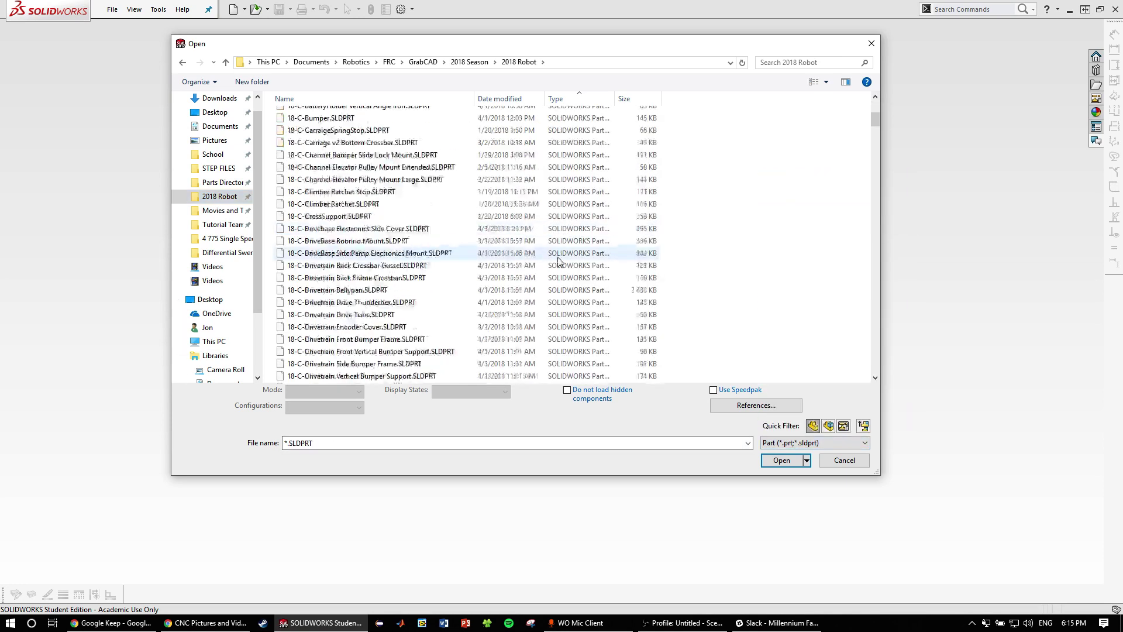
scroll(558, 261, up, 8)
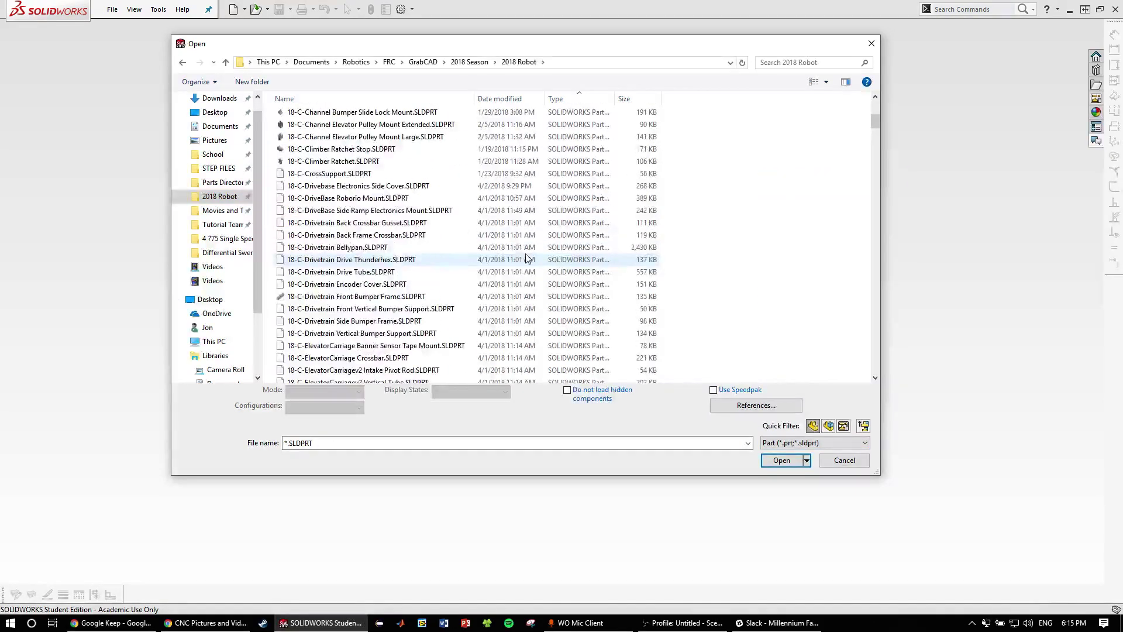
double_click(515, 271)
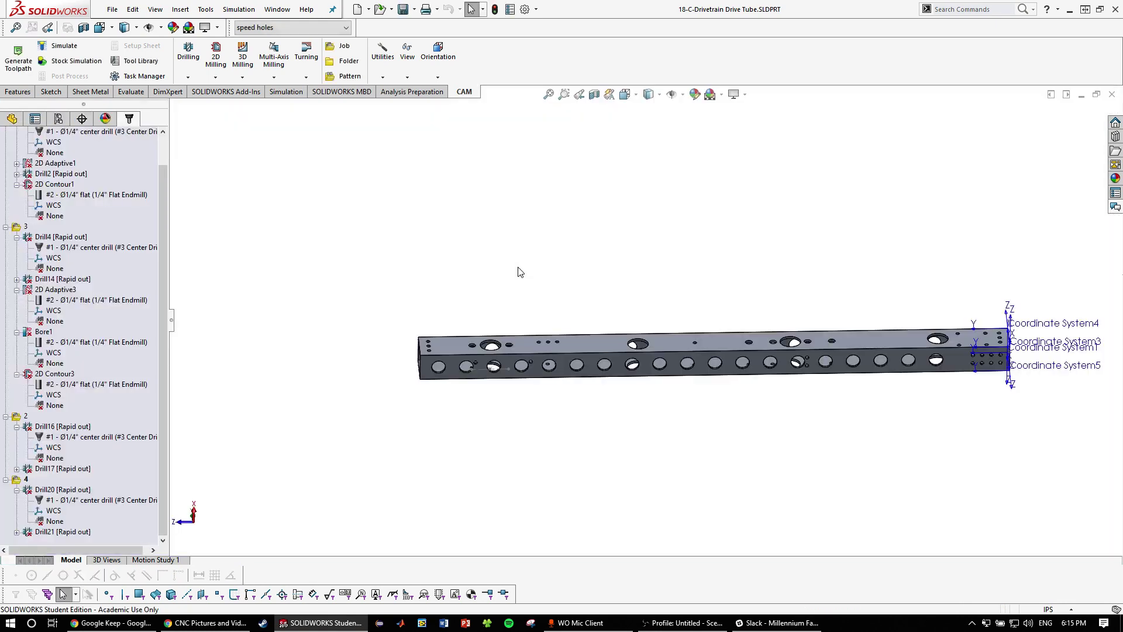
Suppress the features Cut-Extrude10 and LPattern3 that form the row of lightening holes along the tube
middle_drag(692, 364, 691, 428)
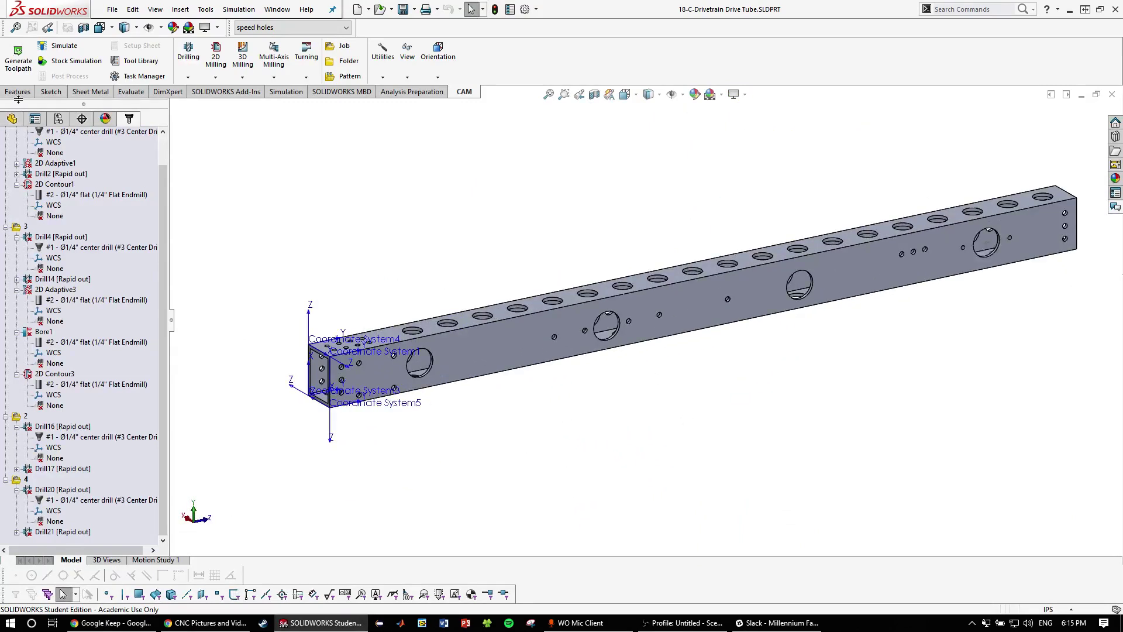
click(12, 118)
scroll(124, 440, down, 2)
click(43, 533)
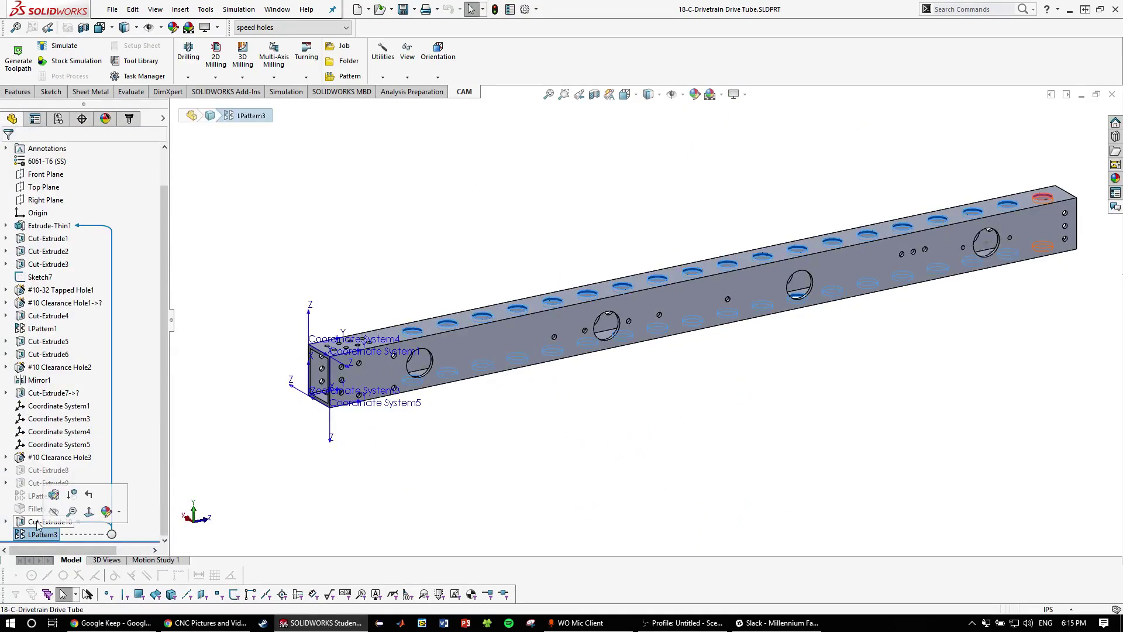
ctrl+click(37, 524)
click(53, 490)
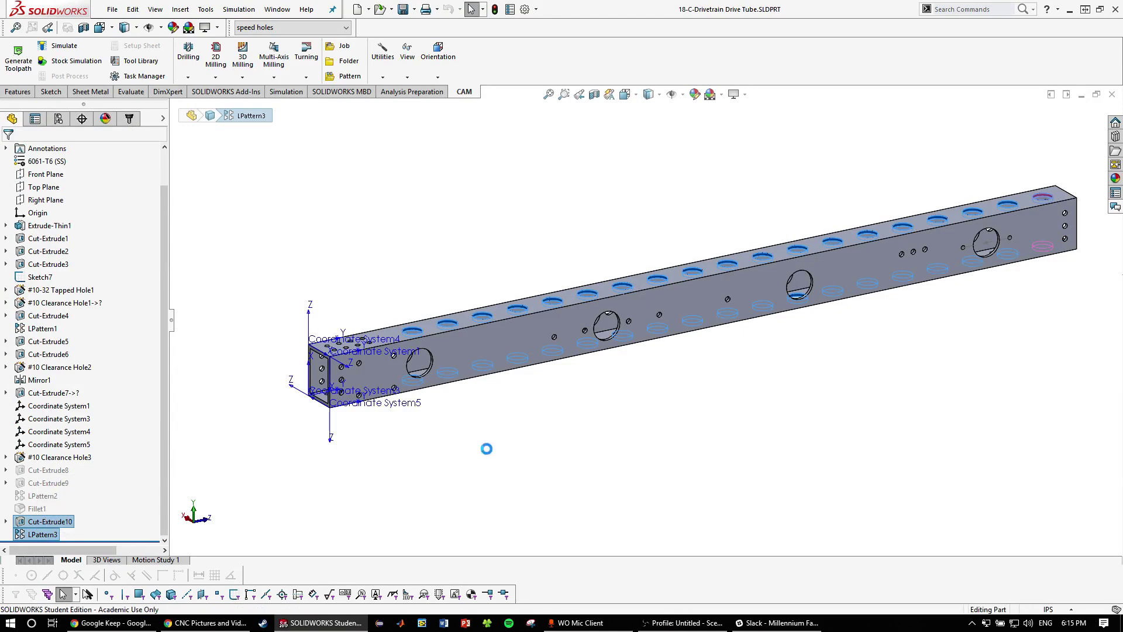
scroll(457, 383, down, 3)
middle_drag(543, 344, 551, 356)
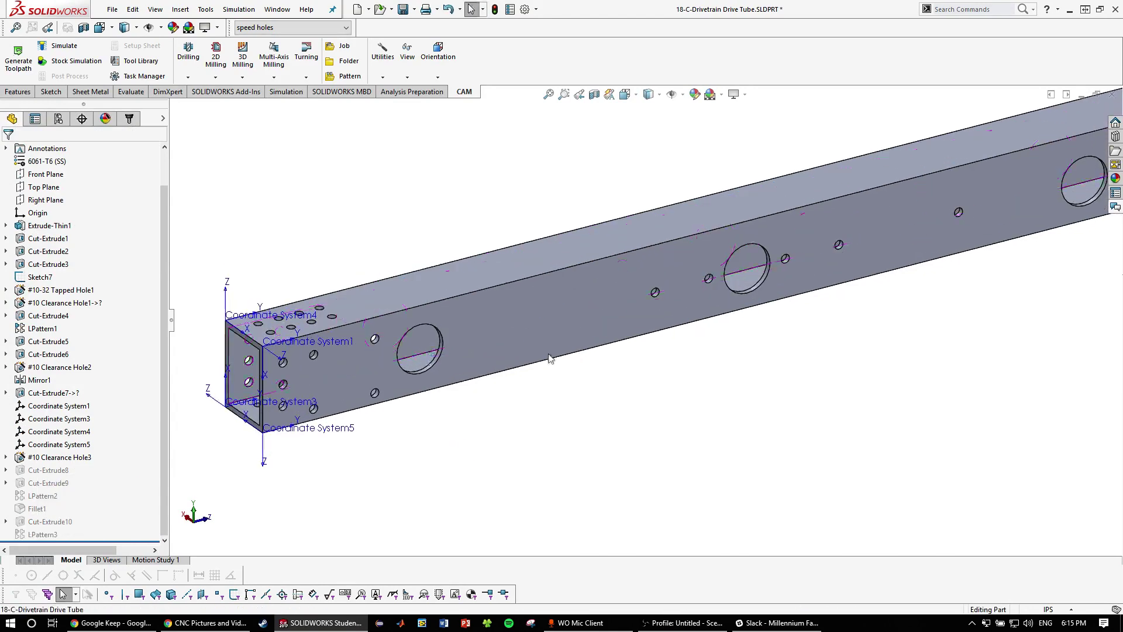
Delete the existing CAM jobs 1, 3, 2 and 4 with all their operations from the drive tube
scroll(551, 356, up, 3)
middle_drag(876, 333, 526, 271)
scroll(526, 271, up, 2)
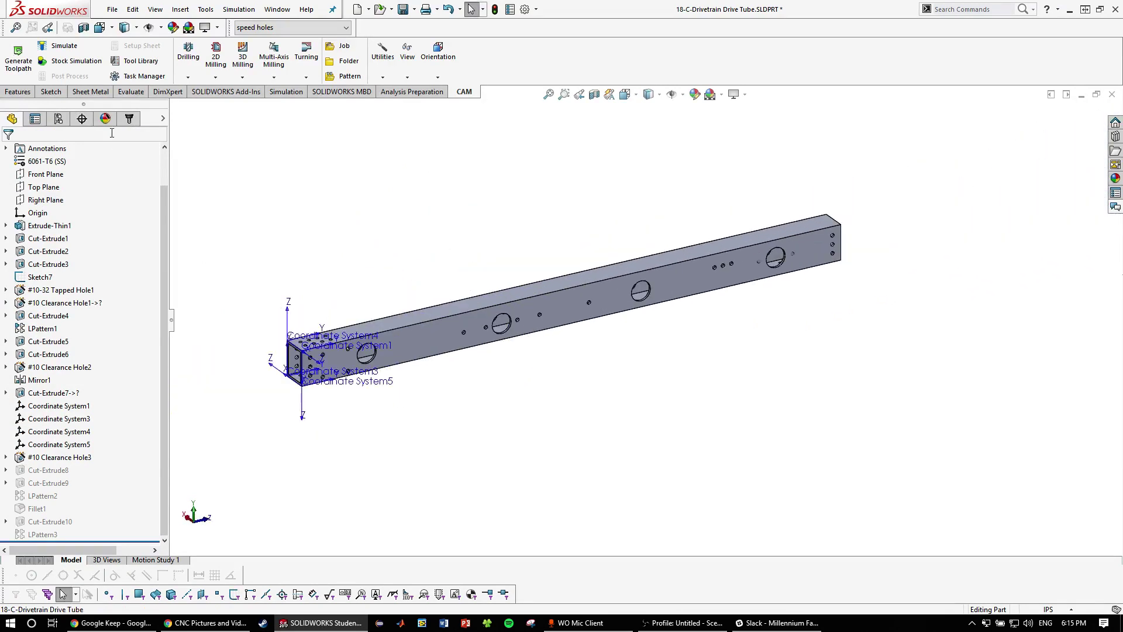
click(128, 119)
scroll(141, 264, down, 1)
scroll(82, 248, up, 1)
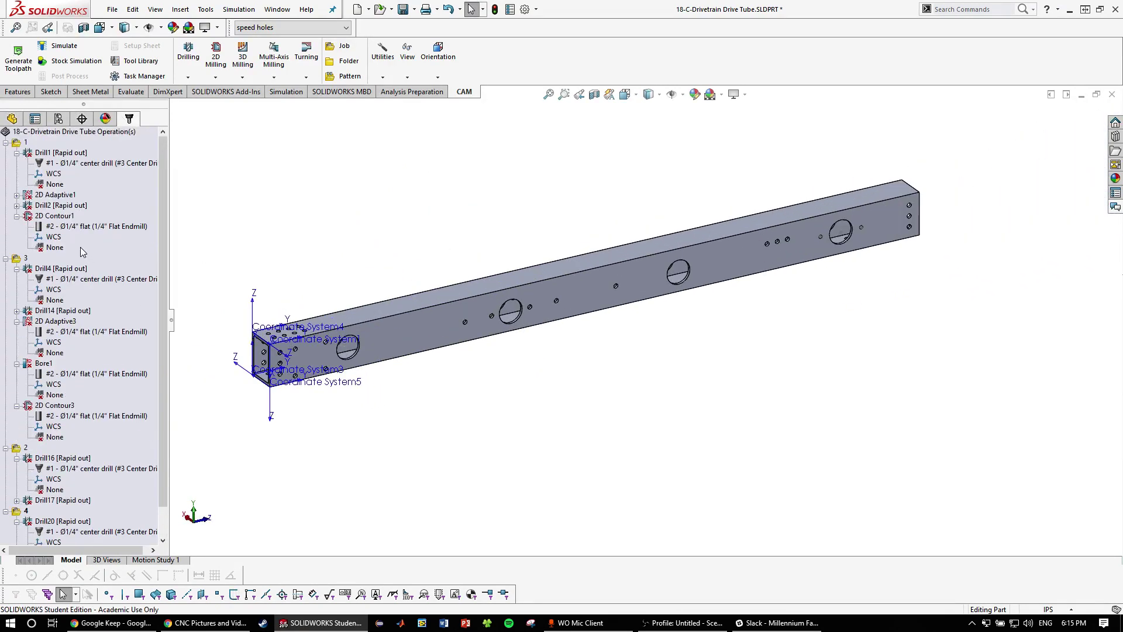
click(25, 143)
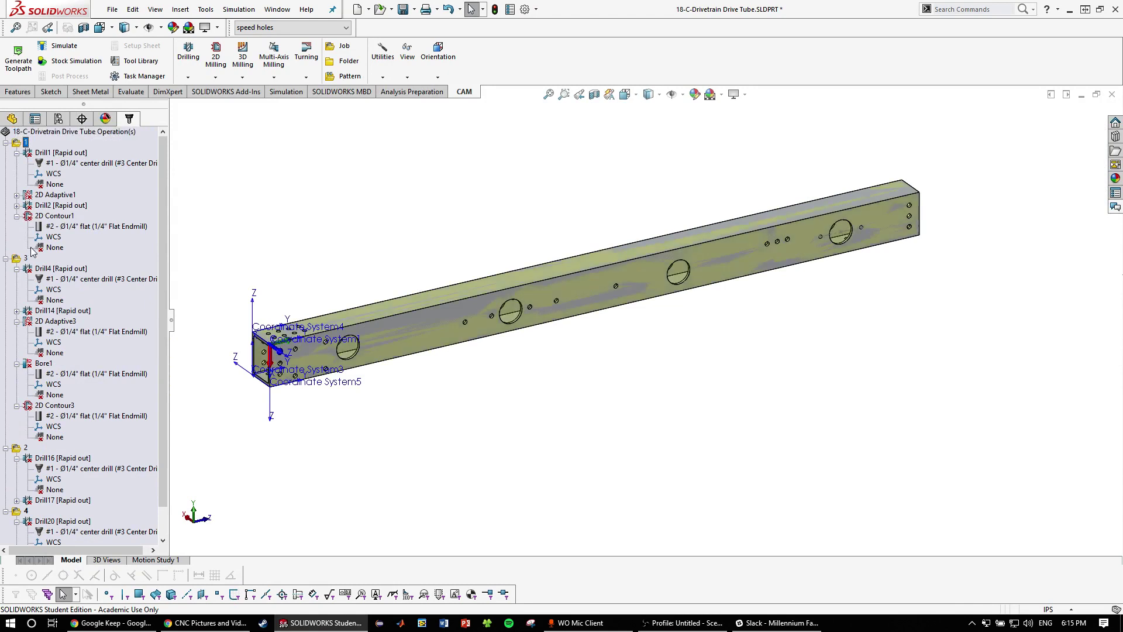
scroll(26, 327, down, 1)
ctrl+click(26, 416)
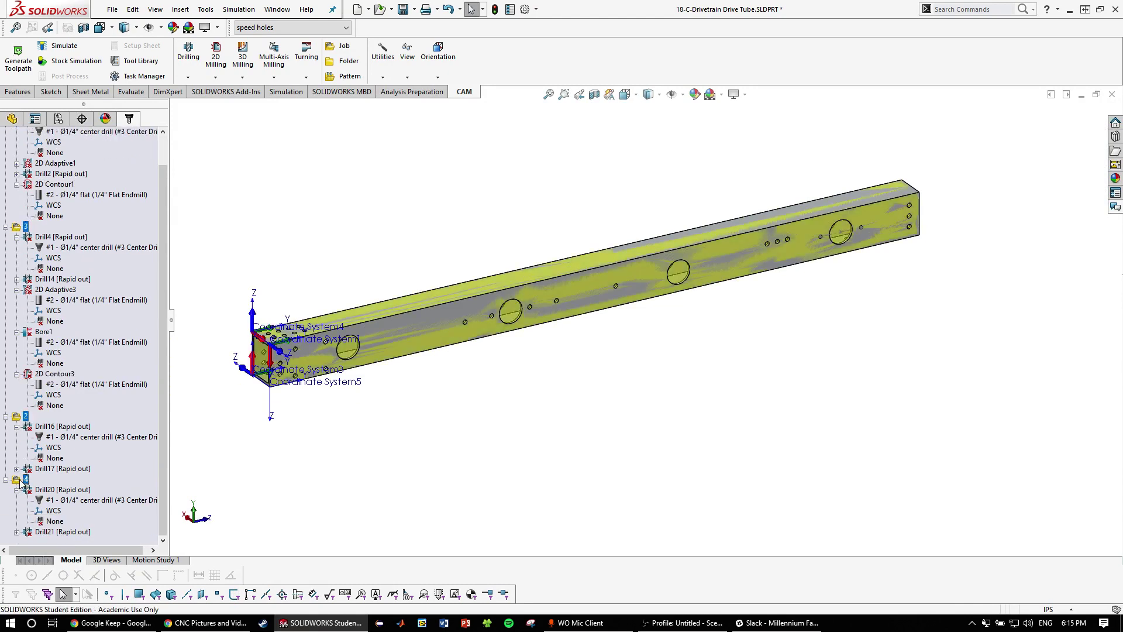
key(Delete)
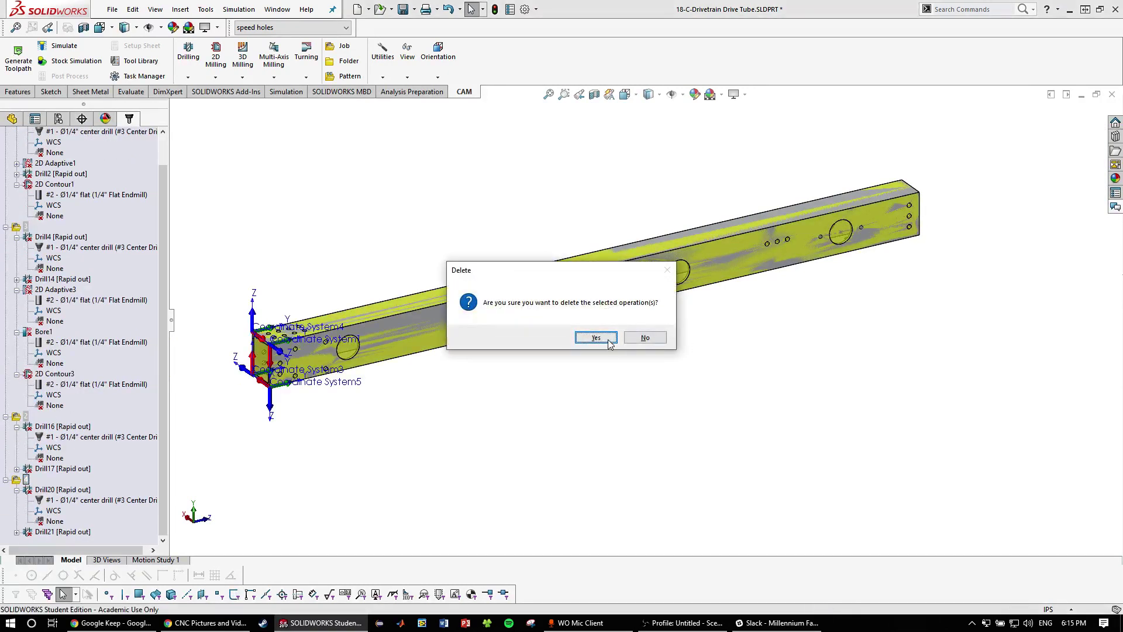
click(596, 337)
Examine the holes on the tube's faces and the coordinate systems at its end corners
scroll(321, 359, down, 3)
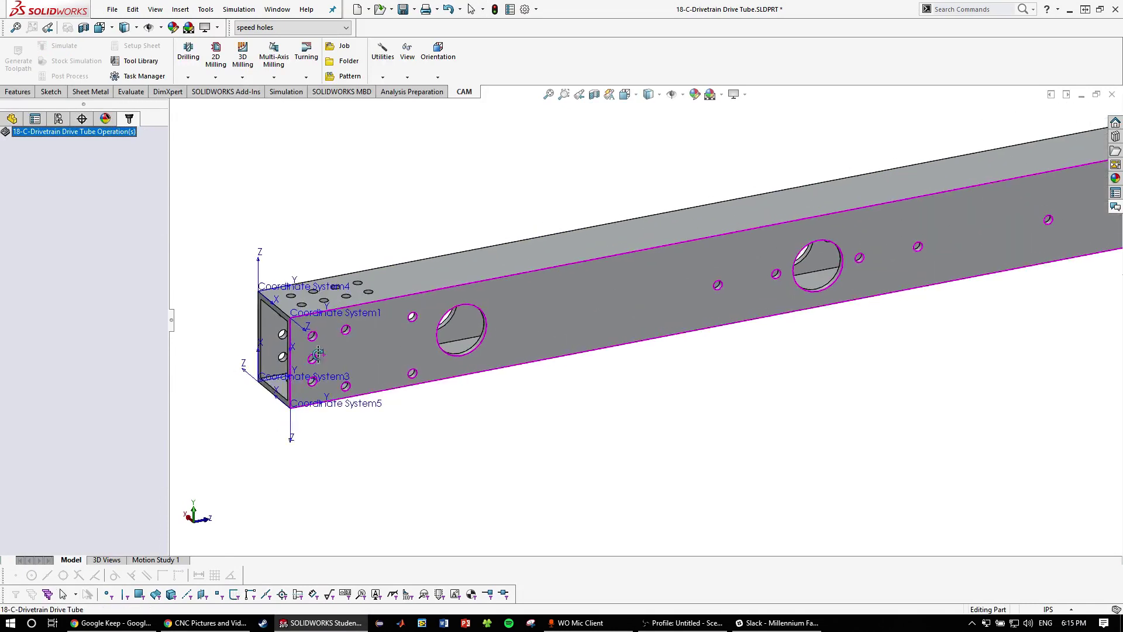
middle_drag(317, 354, 287, 251)
scroll(916, 431, up, 5)
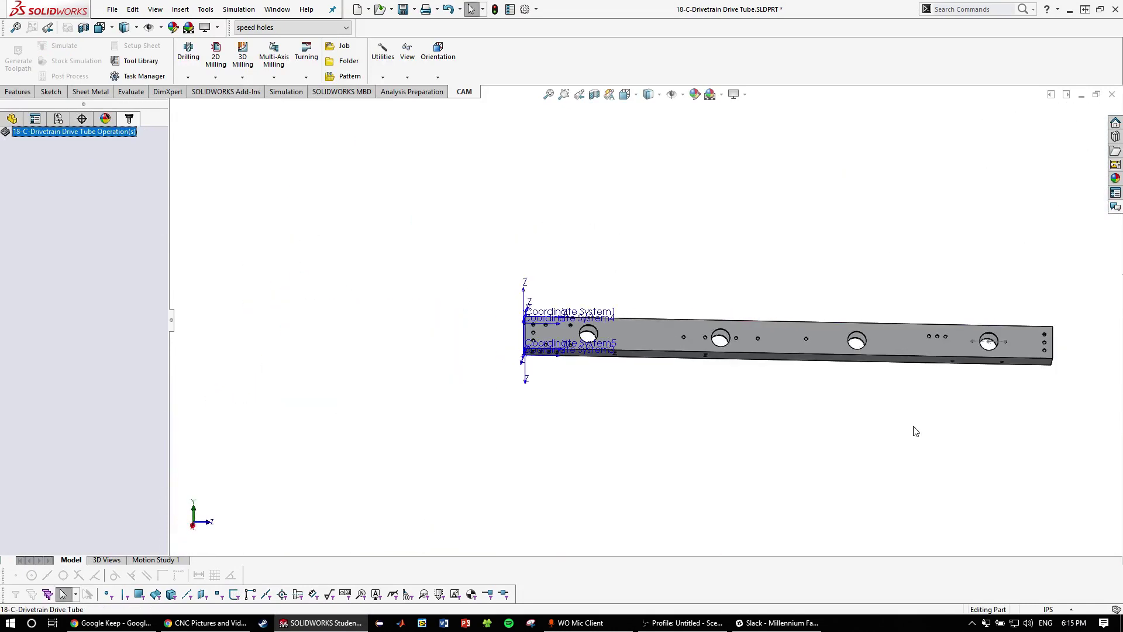
middle_drag(916, 431, 579, 345)
scroll(327, 353, down, 6)
scroll(647, 328, up, 4)
scroll(885, 319, down, 3)
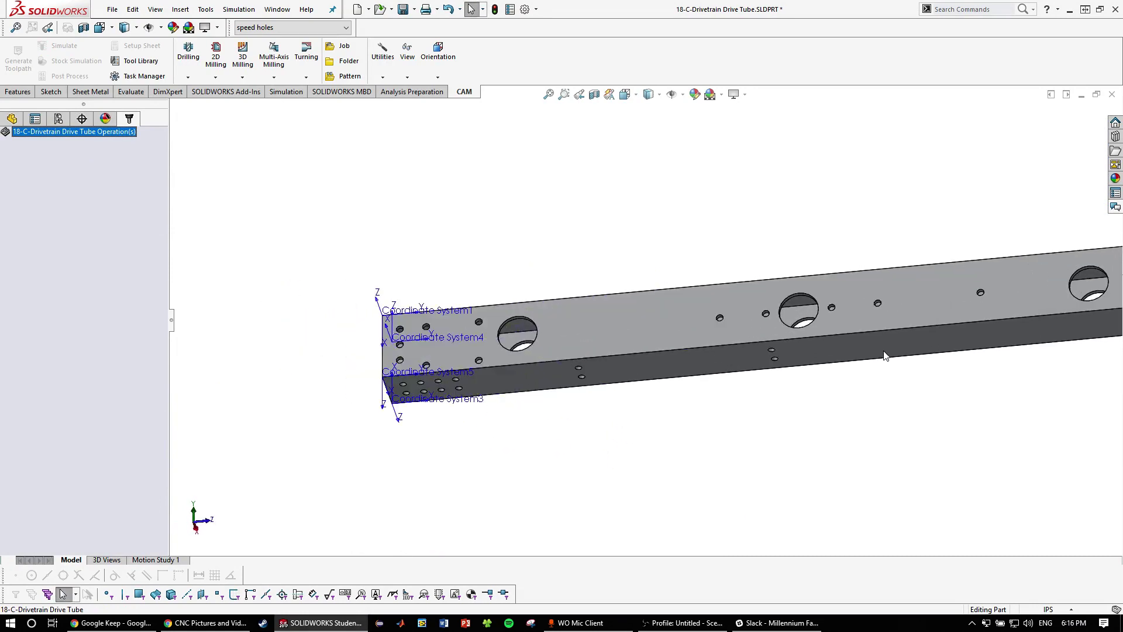
middle_drag(885, 355, 434, 381)
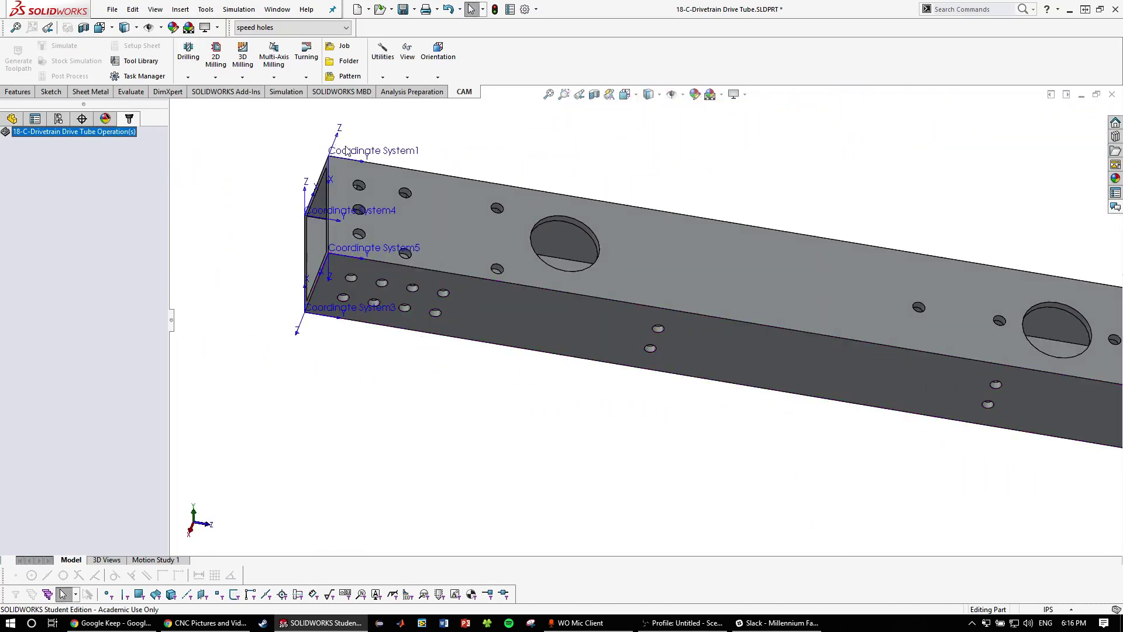
click(382, 56)
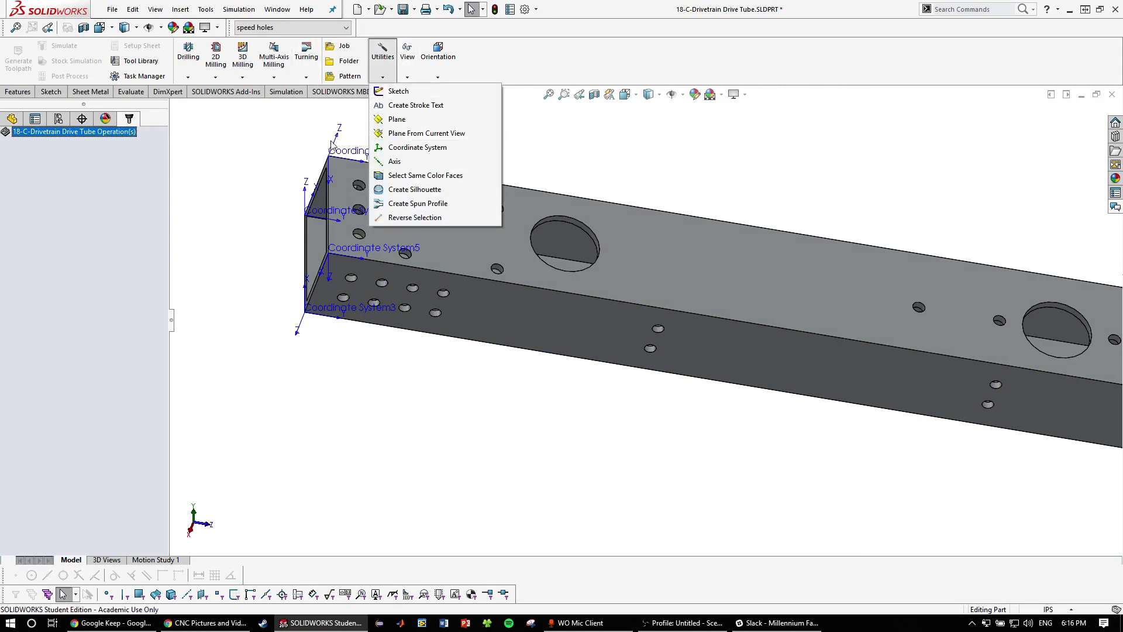
click(447, 153)
scroll(366, 186, down, 3)
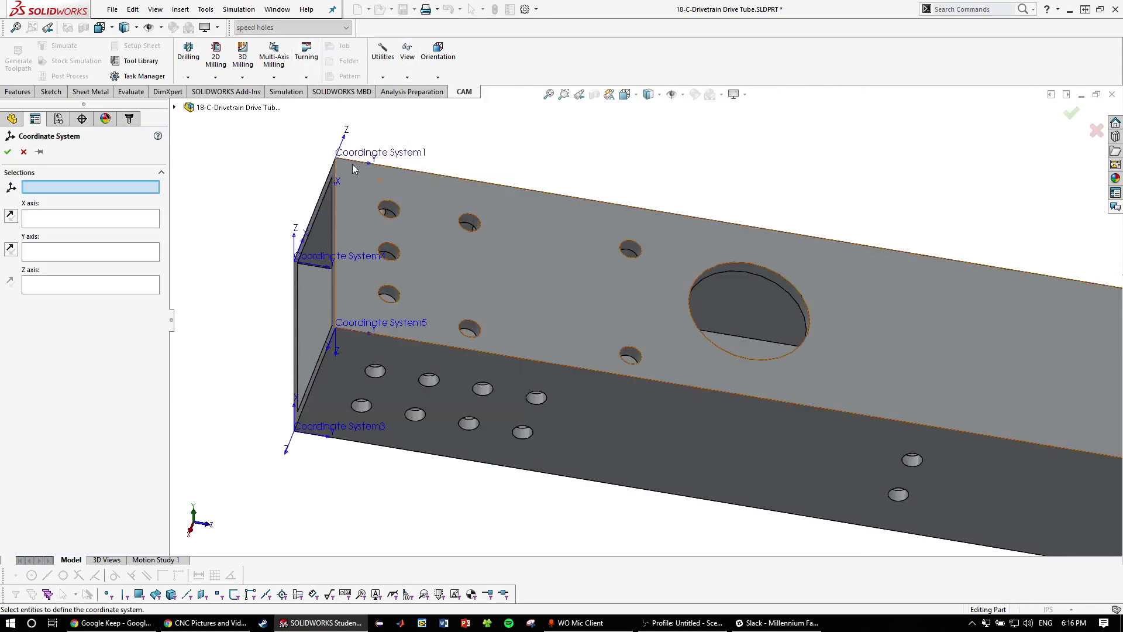
click(337, 163)
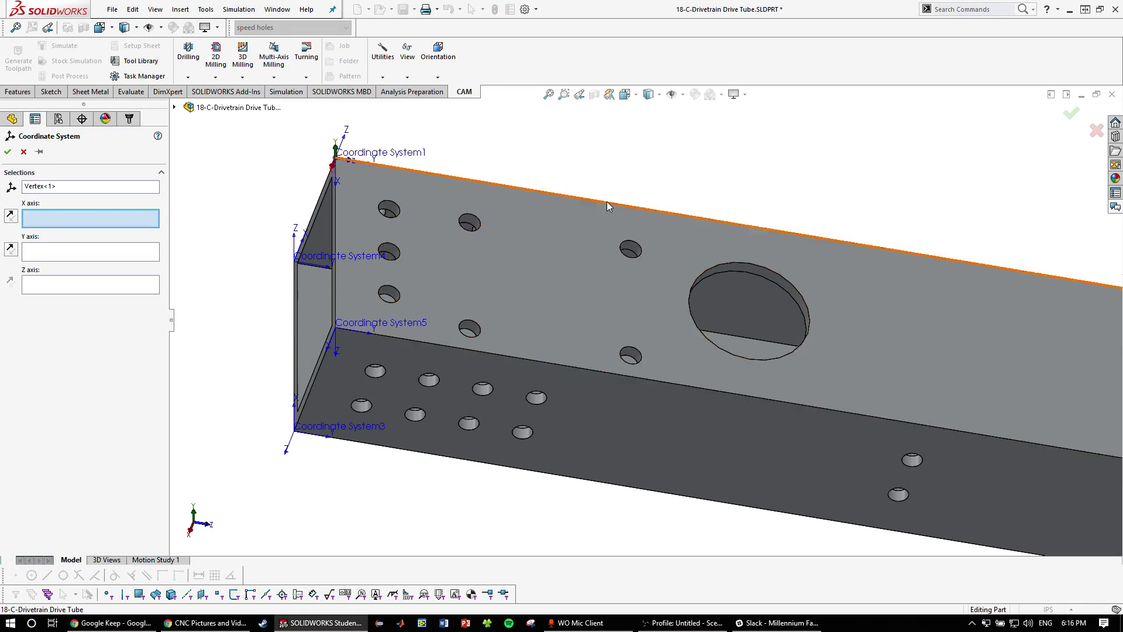
middle_drag(607, 203, 336, 234)
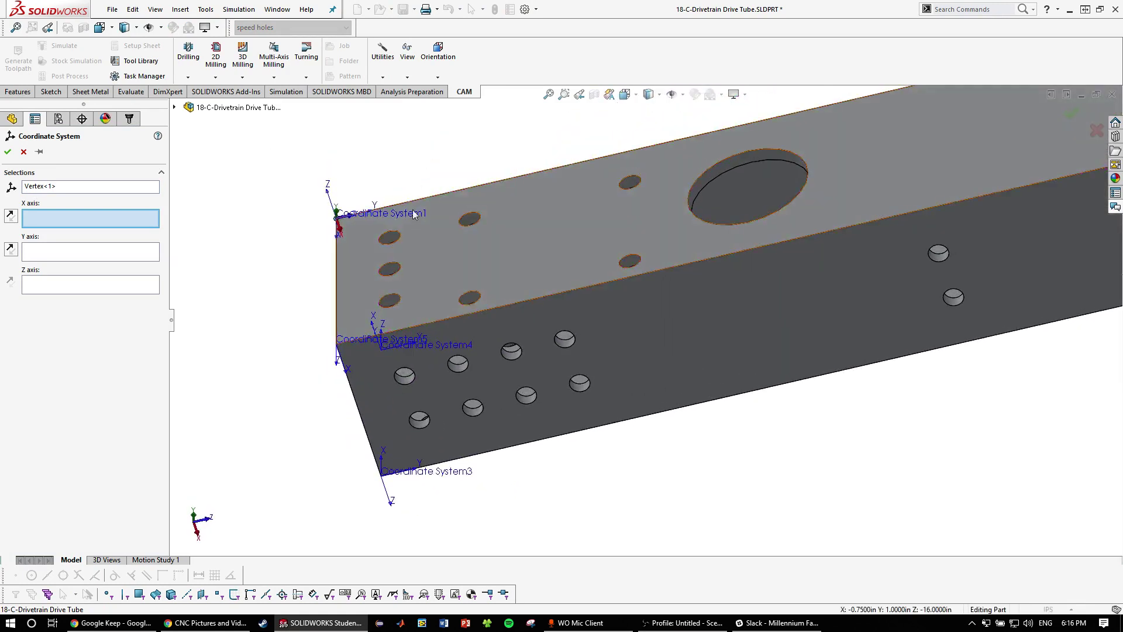
click(23, 152)
Start a milling job, clear its preselected model, and use Coordinate System1 as the work coordinate system
scroll(994, 258, up, 5)
mouse_move(988, 257)
middle_down()
mouse_move(1013, 267)
mouse_move(1002, 248)
middle_up()
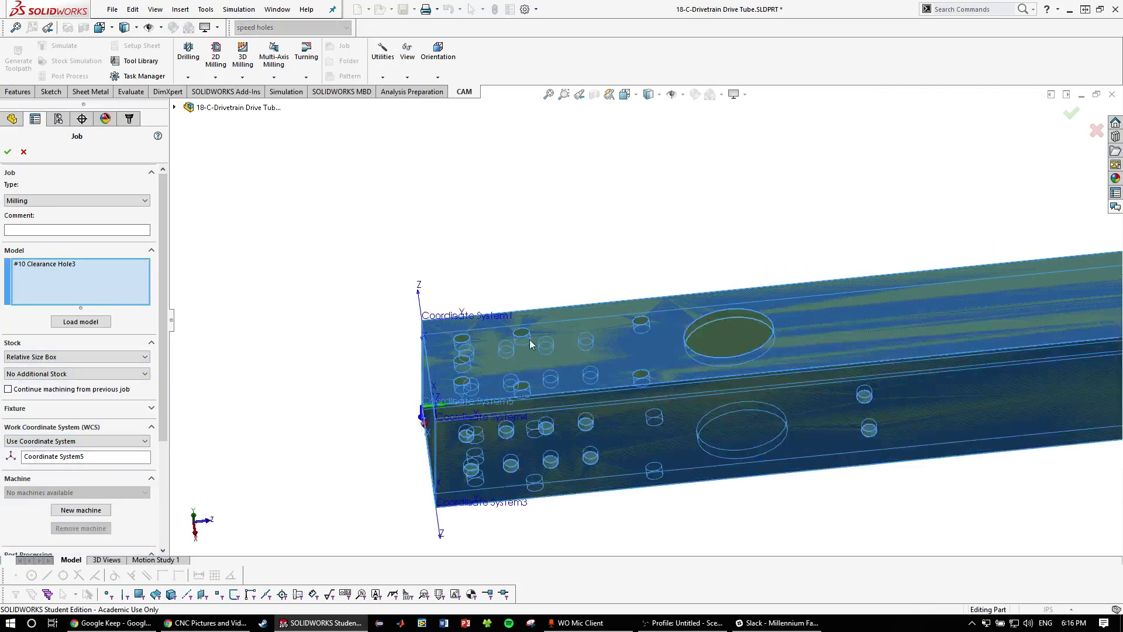
middle_drag(529, 339, 885, 141)
scroll(923, 281, down, 3)
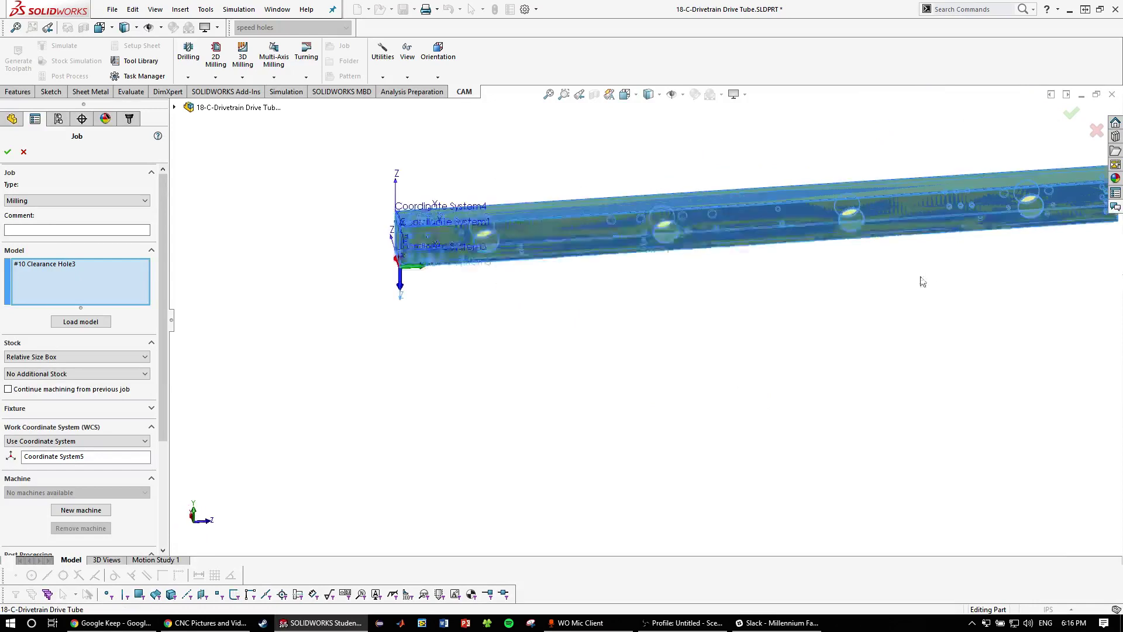
scroll(368, 268, down, 2)
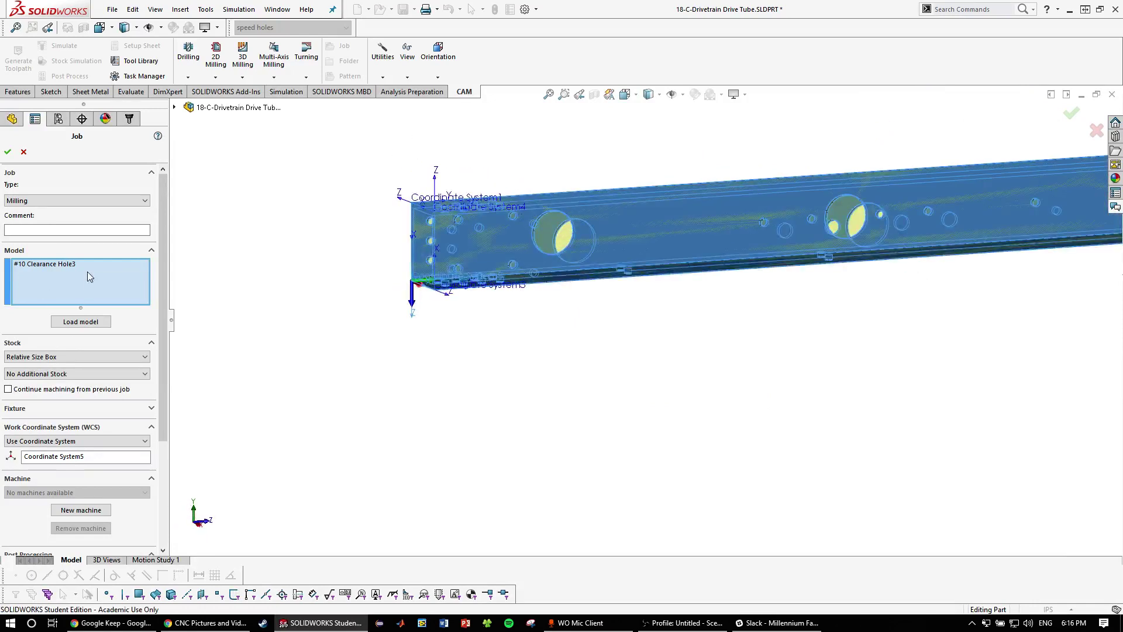
click(124, 279)
click(96, 459)
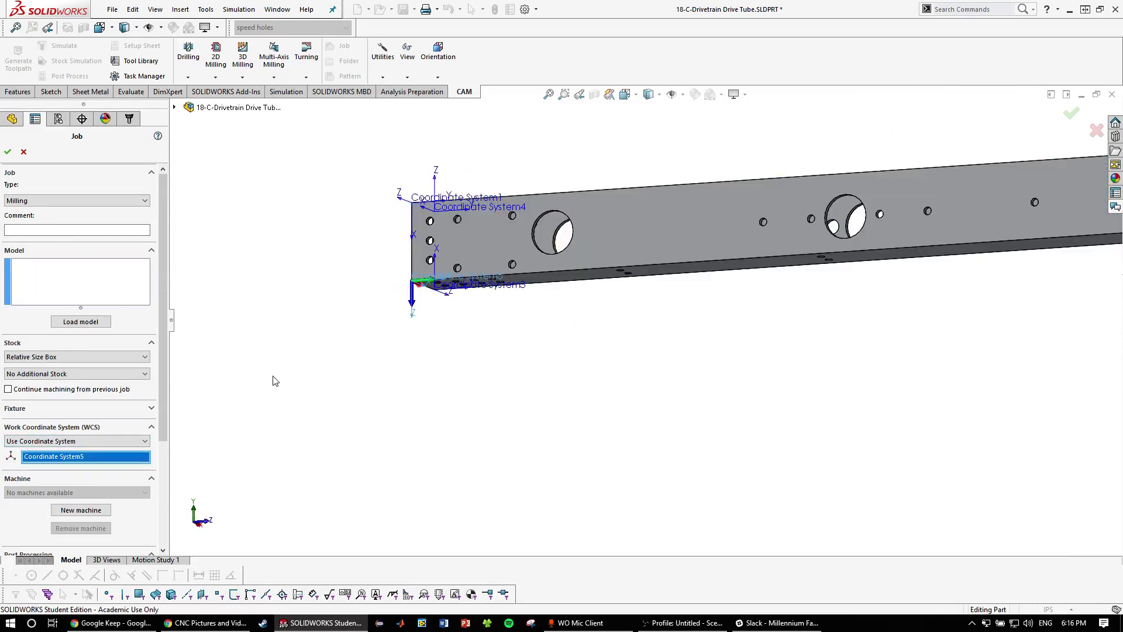
scroll(373, 227, down, 2)
scroll(675, 278, up, 5)
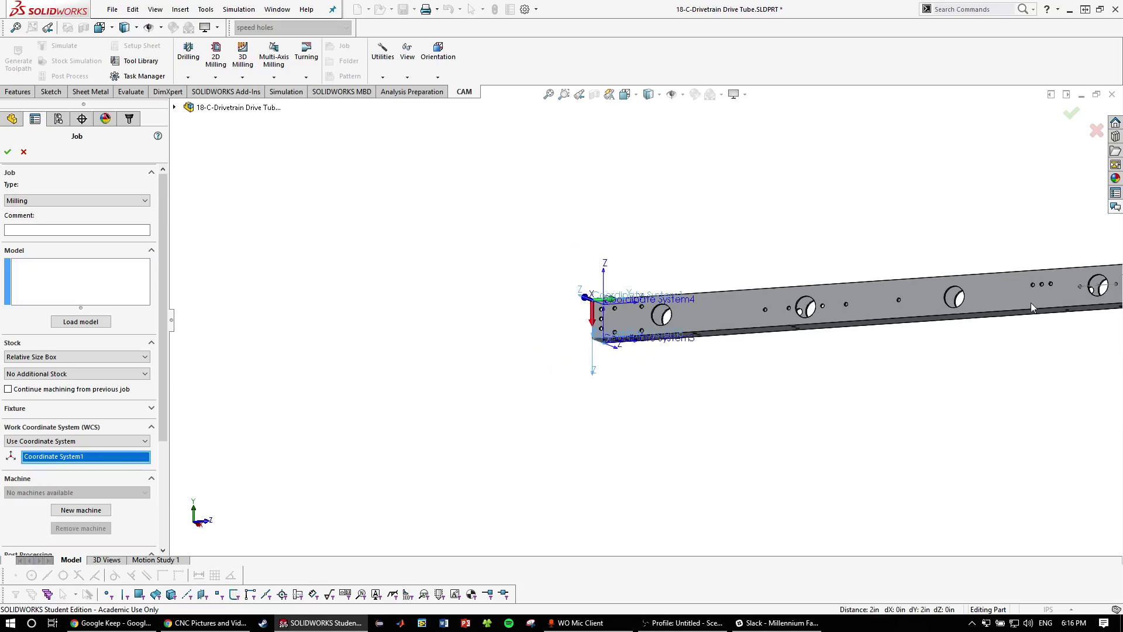
Assign the tube body as the job's model and create the job
middle_drag(1030, 303, 544, 286)
click(79, 305)
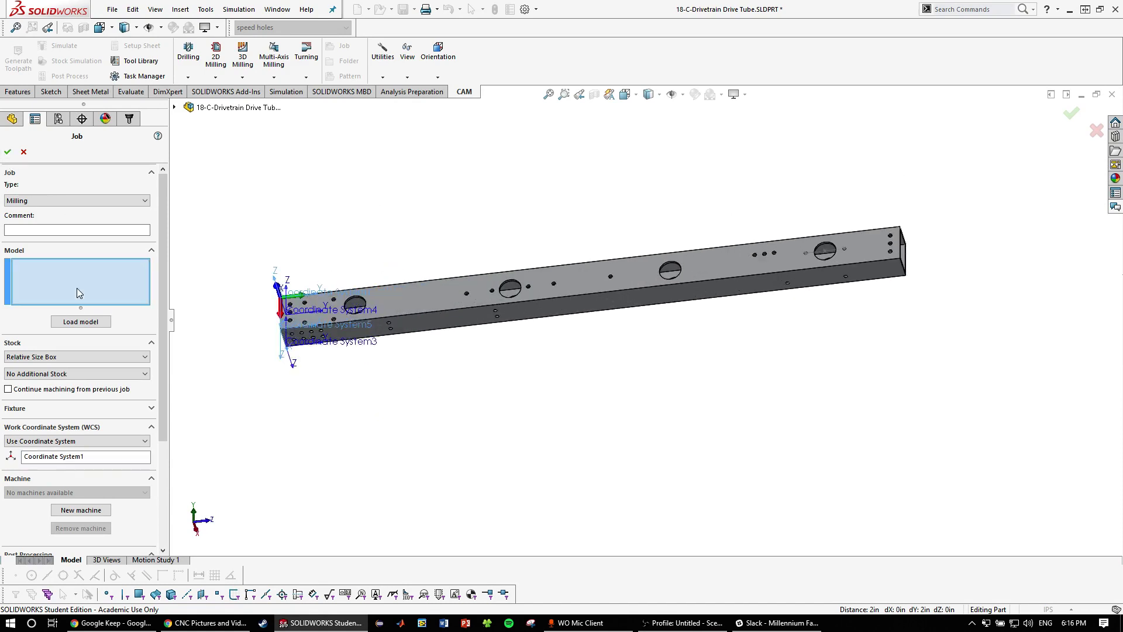
click(478, 317)
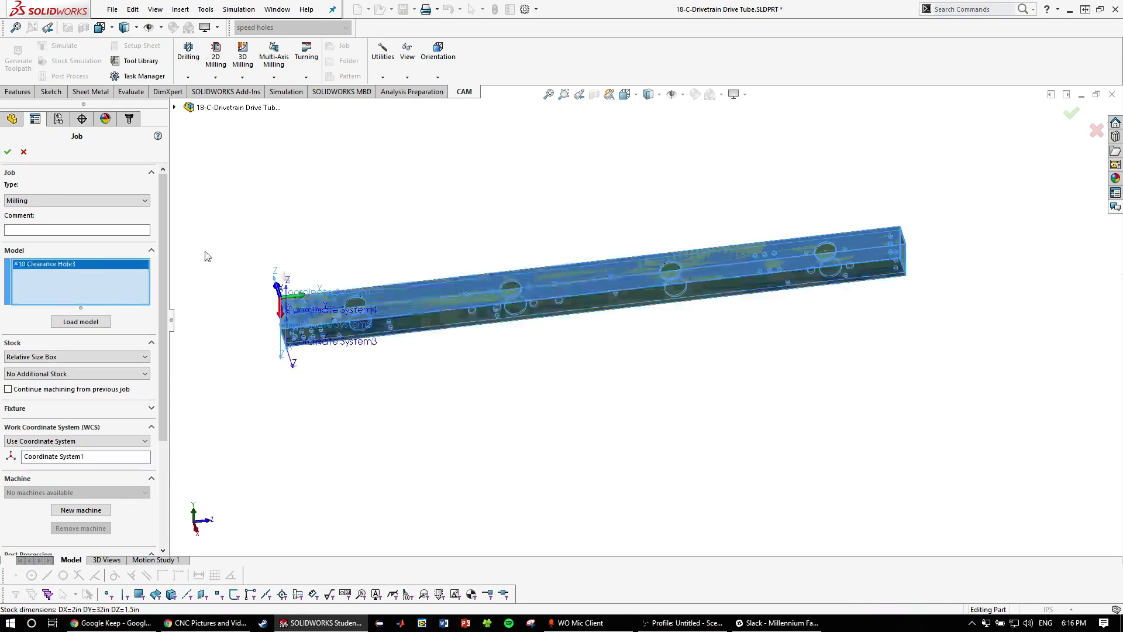
click(8, 152)
Rename the new CAM job as 1
scroll(362, 315, down, 6)
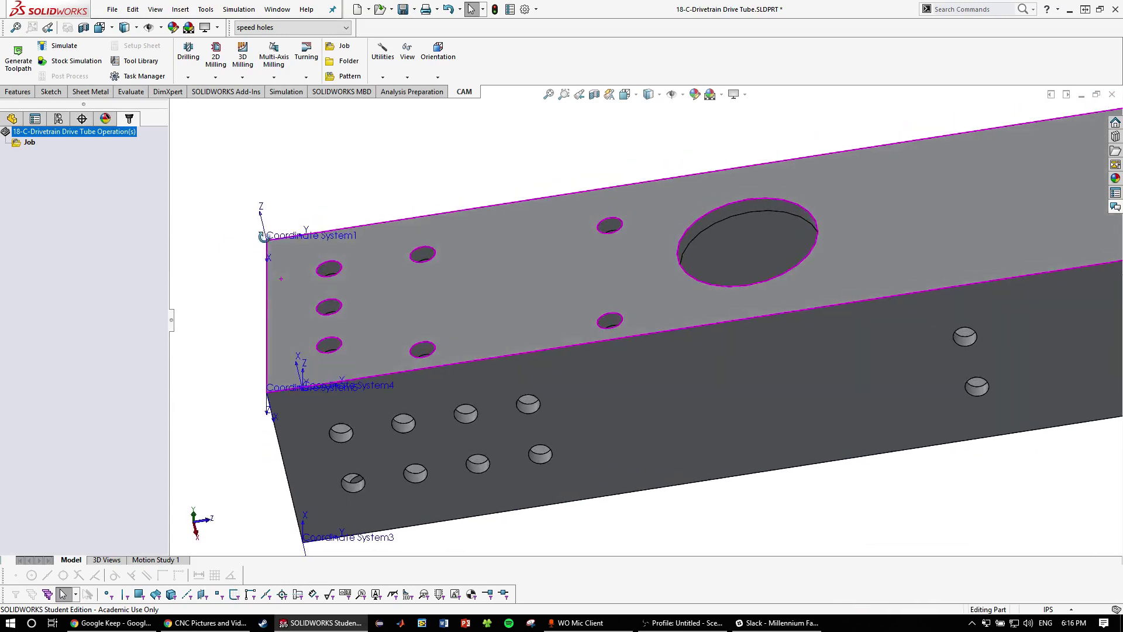
scroll(304, 243, up, 3)
scroll(749, 286, up, 5)
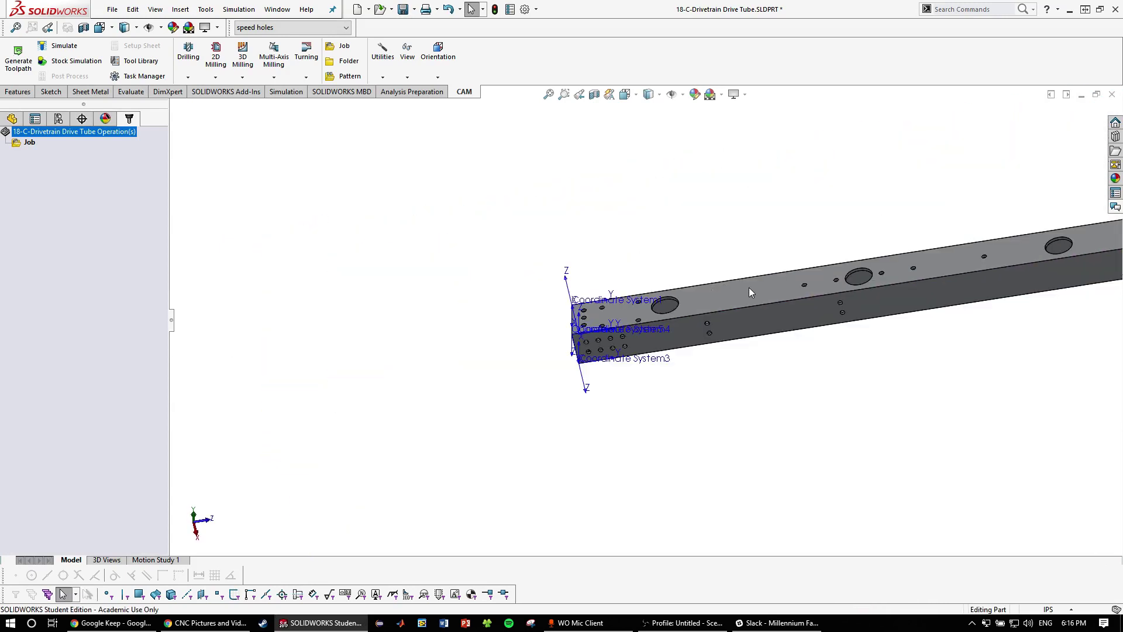
scroll(749, 287, up, 4)
scroll(901, 293, down, 2)
middle_drag(901, 294, 662, 324)
scroll(896, 293, down, 2)
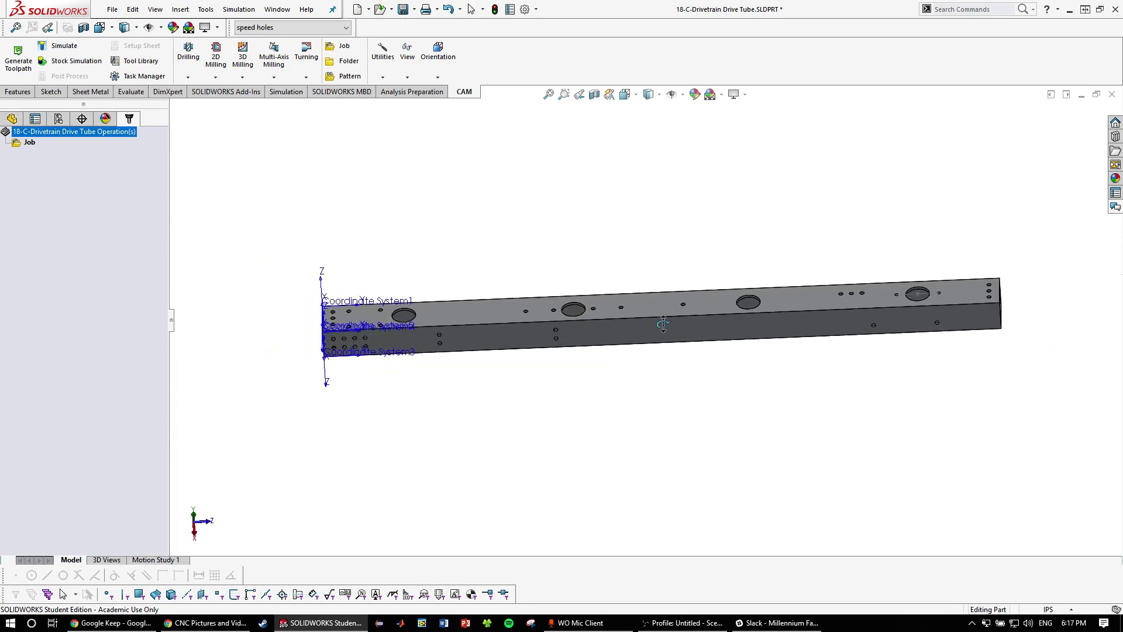
key(Escape)
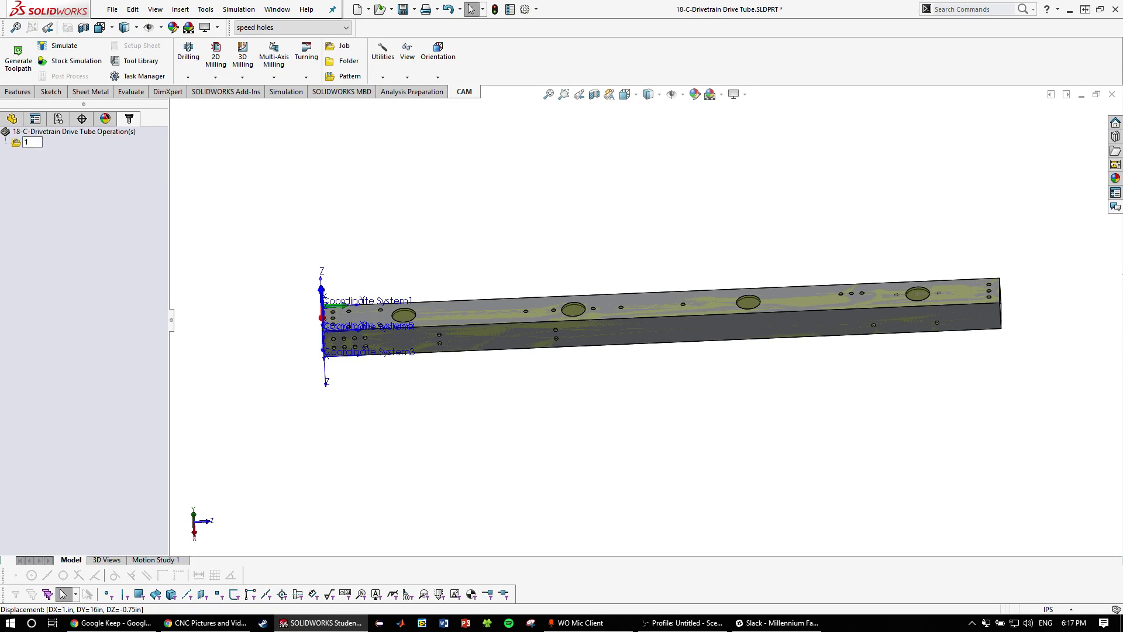
Start a drilling operation for the tube and assign the Ø3/16" flat tool (3/16 Endmill 20ipm) from the tool library
scroll(559, 211, up, 2)
scroll(738, 328, down, 2)
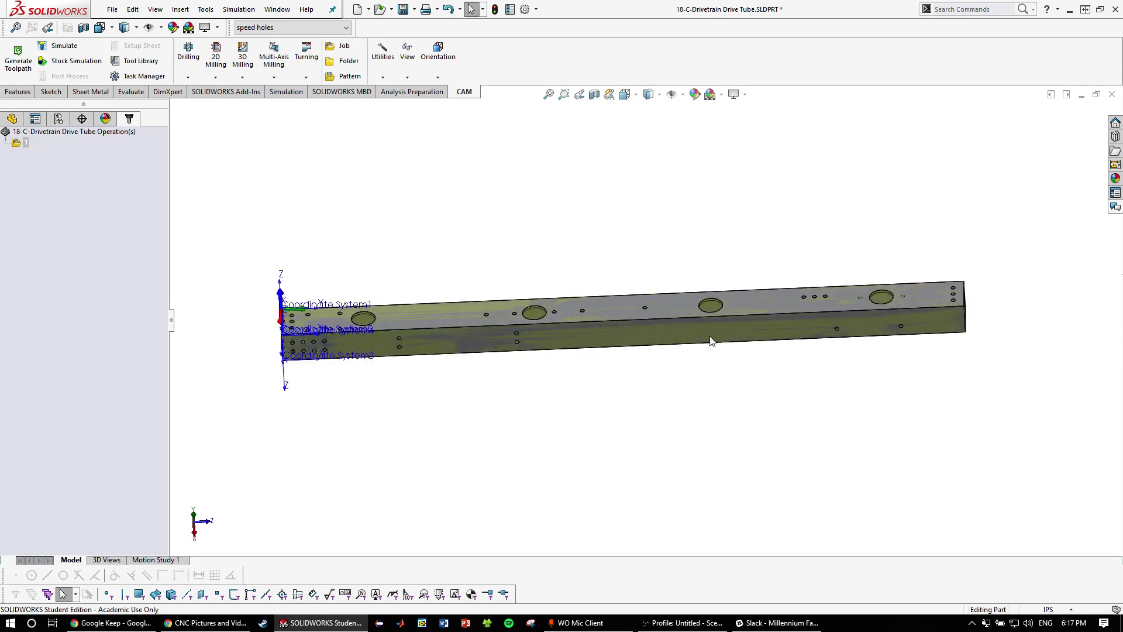
mouse_move(1015, 331)
middle_down()
mouse_move(997, 234)
mouse_move(819, 336)
mouse_move(576, 349)
mouse_move(582, 413)
middle_up()
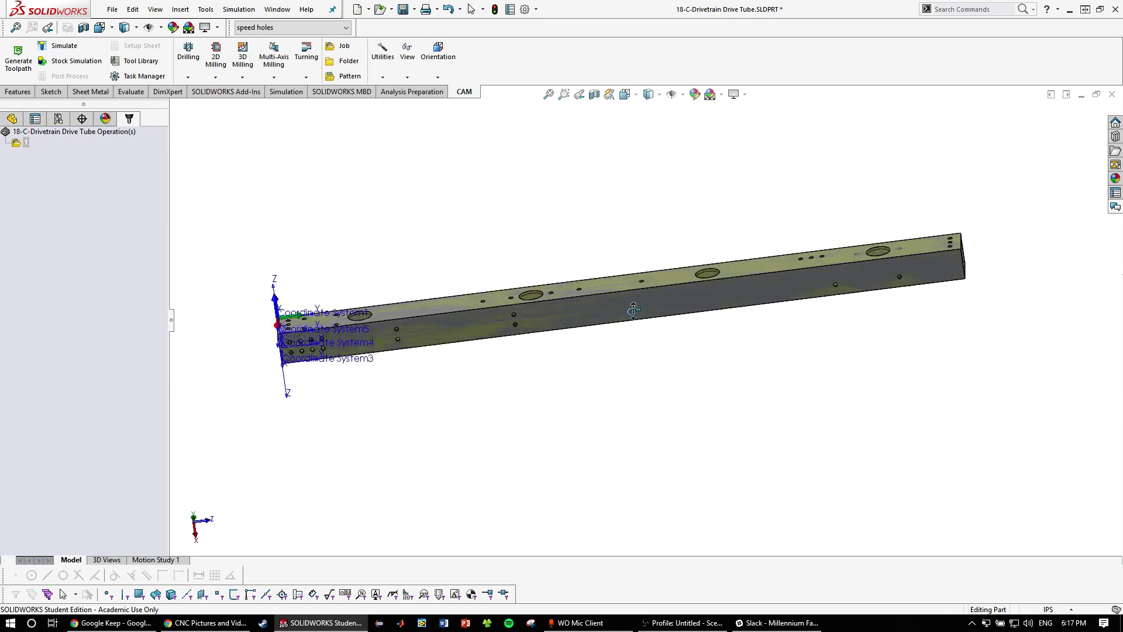
scroll(370, 259, down, 3)
scroll(728, 268, up, 2)
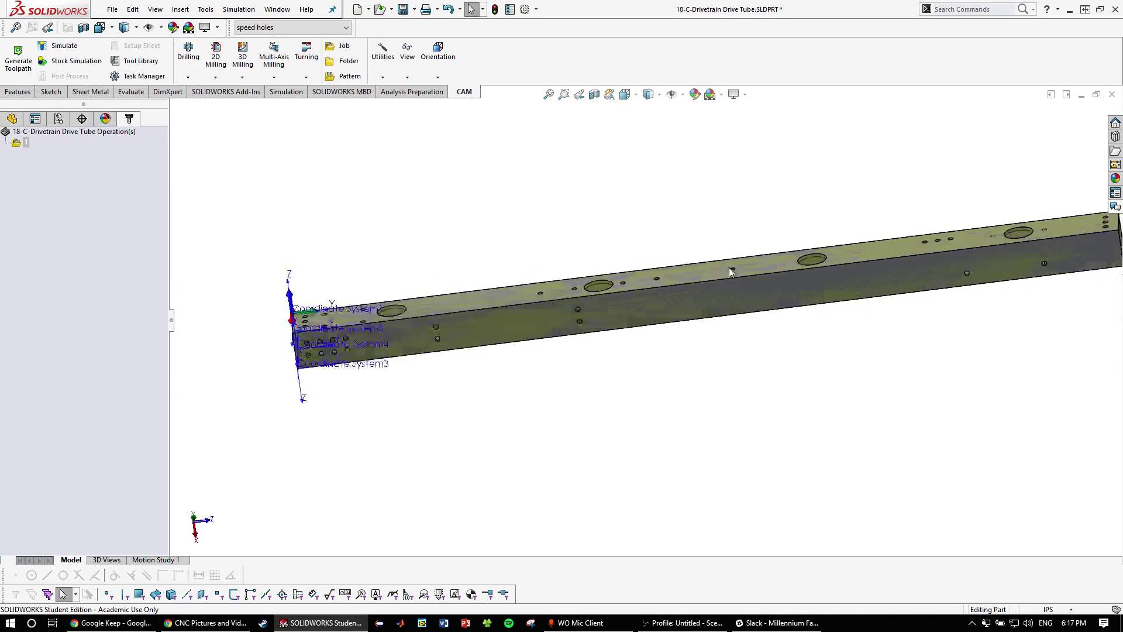
middle_drag(728, 268, 708, 349)
scroll(709, 349, down, 2)
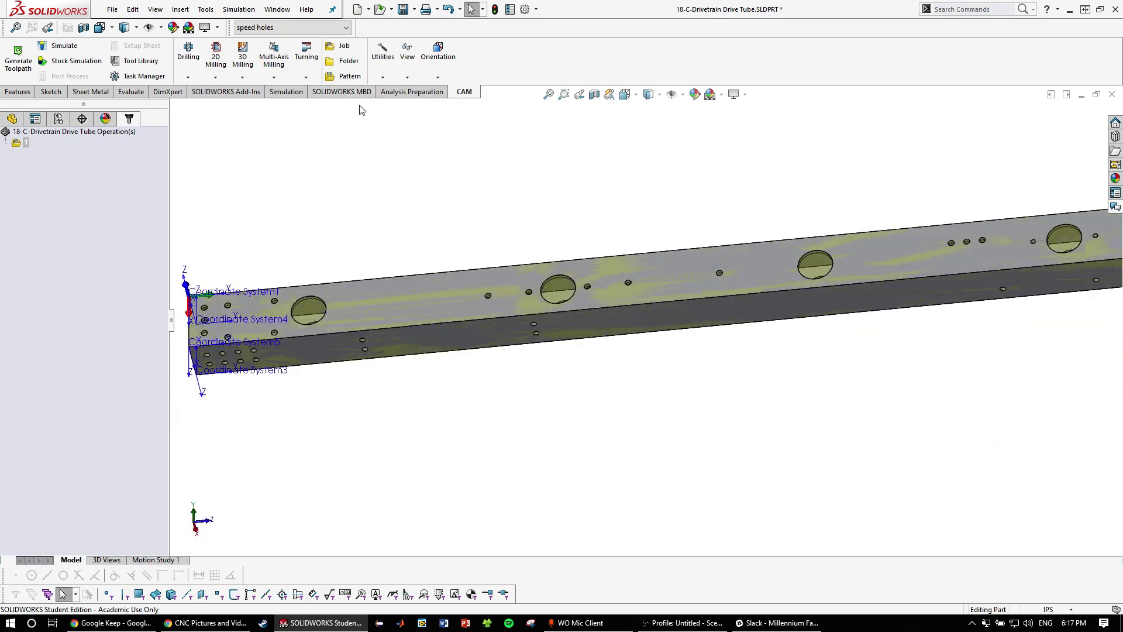
click(195, 73)
click(202, 106)
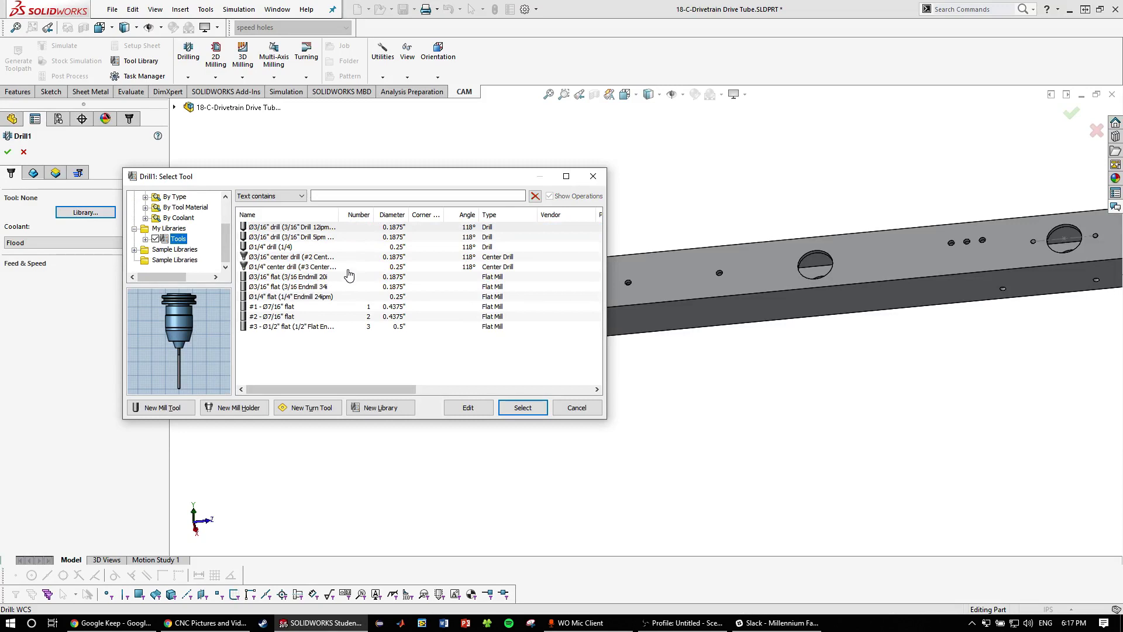
click(335, 278)
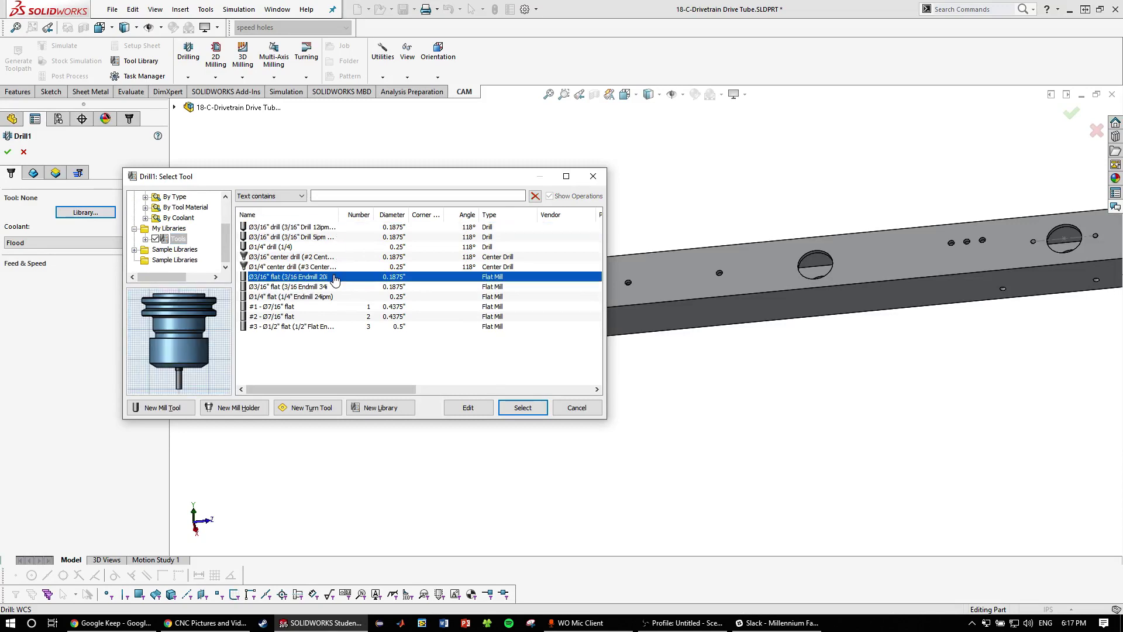
click(523, 408)
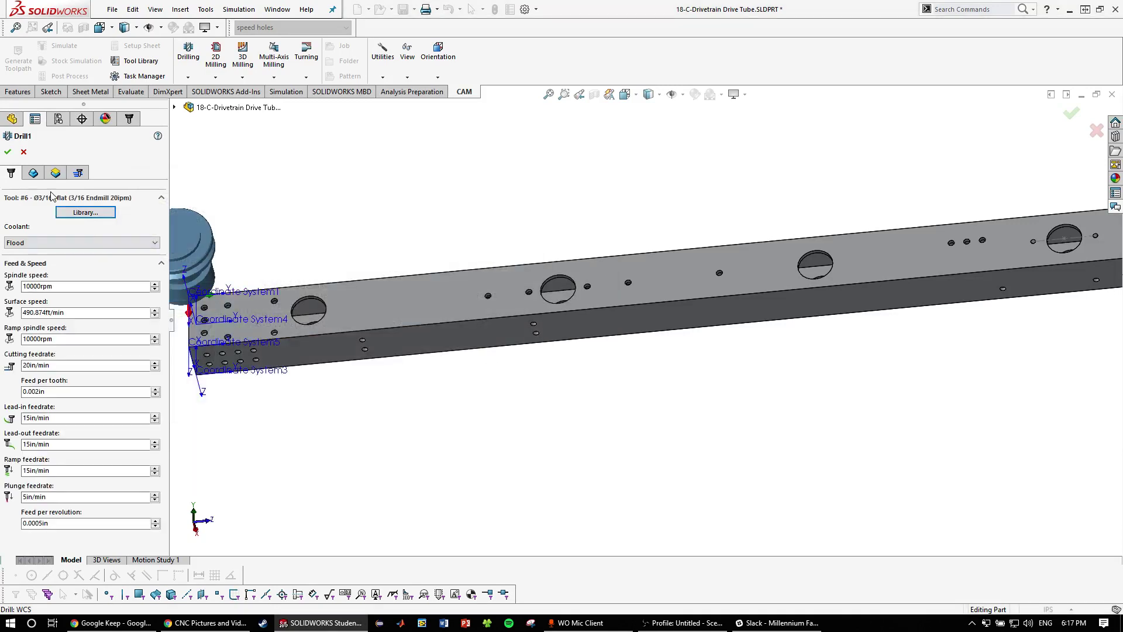
Change the drilling operation's tool to the Ø3/16" center drill from the tool library
click(92, 216)
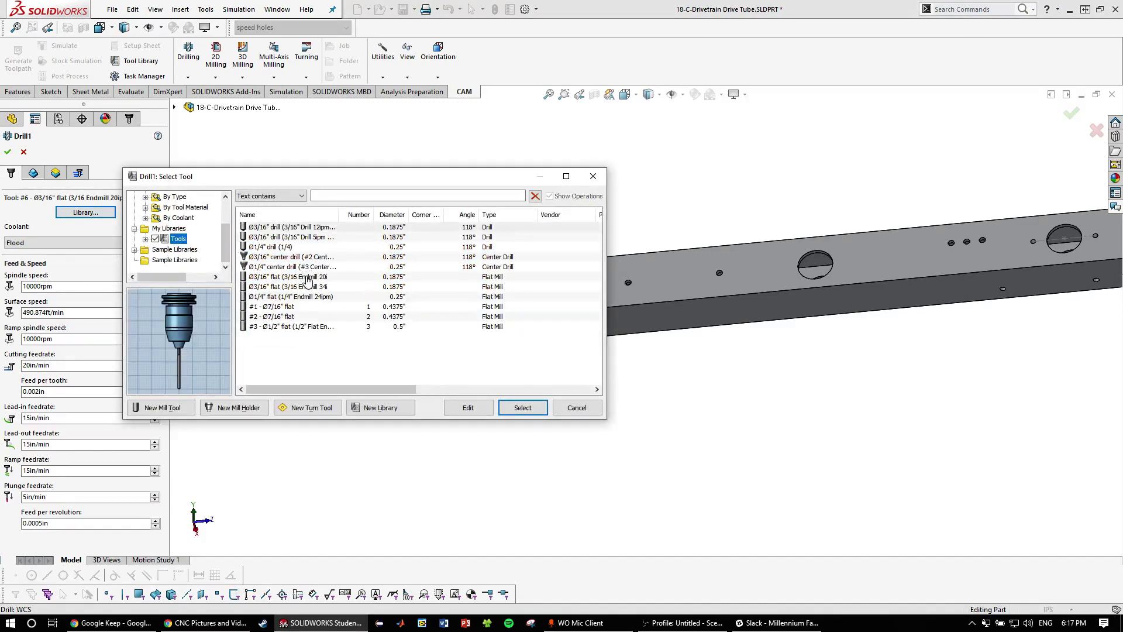
click(313, 258)
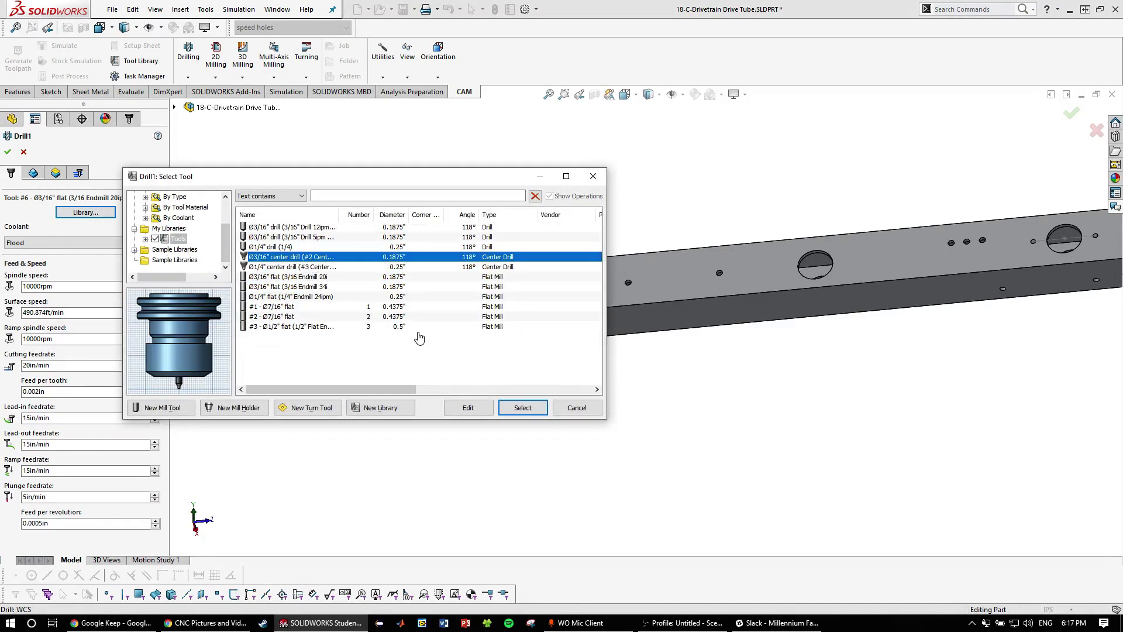
click(522, 407)
Pick a small mounting hole near the coordinate-system end of the tube for drilling and include all holes of the same diameter
click(41, 177)
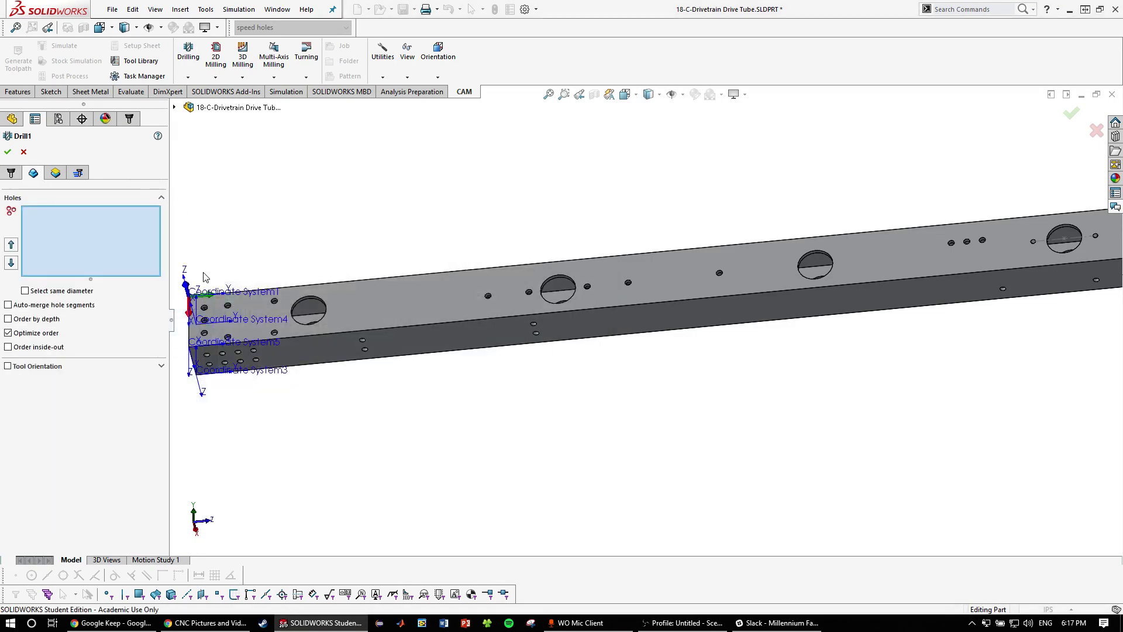
scroll(526, 310, down, 8)
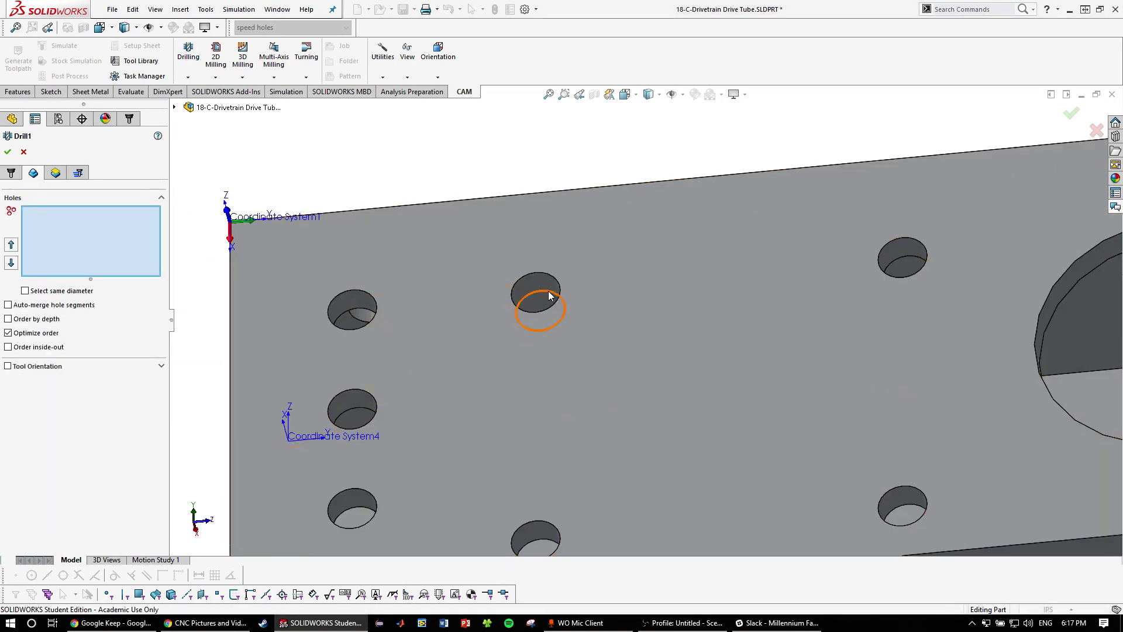
click(537, 286)
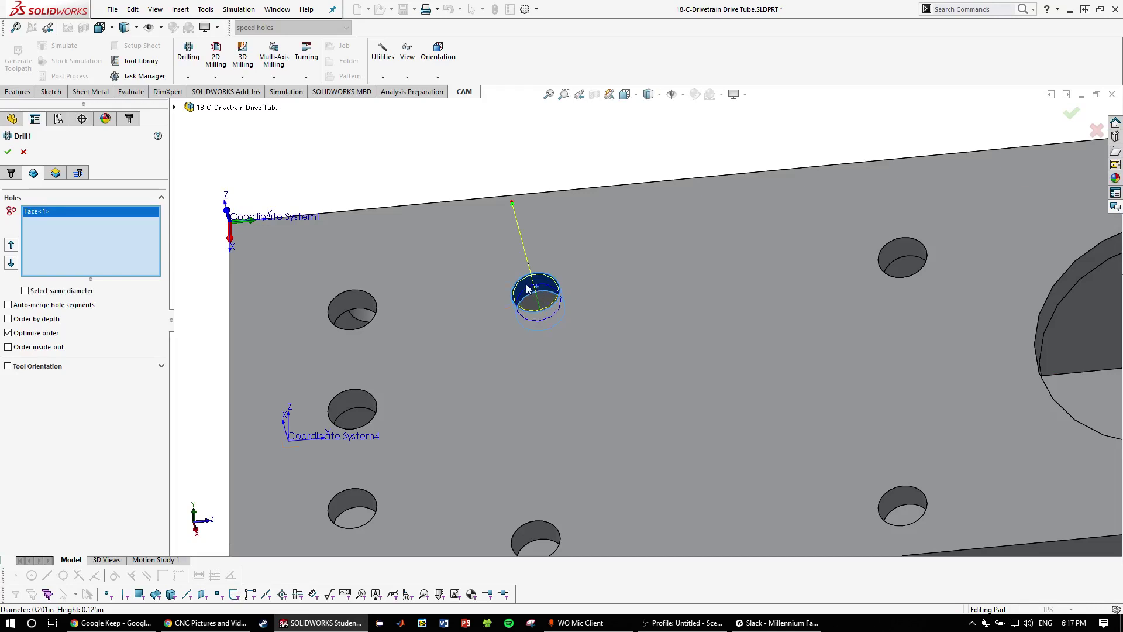
scroll(537, 286, up, 2)
click(66, 291)
scroll(873, 311, up, 10)
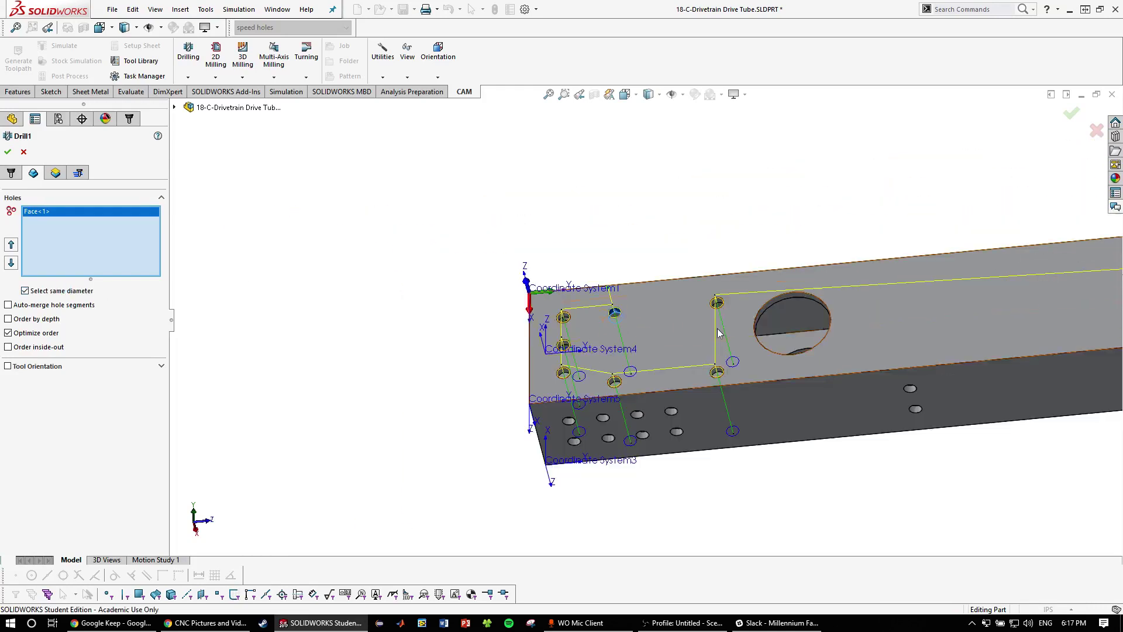
Add the small hole beside the far-end large bore and the one beside the second large bore to the drilling selection
scroll(659, 313, down, 10)
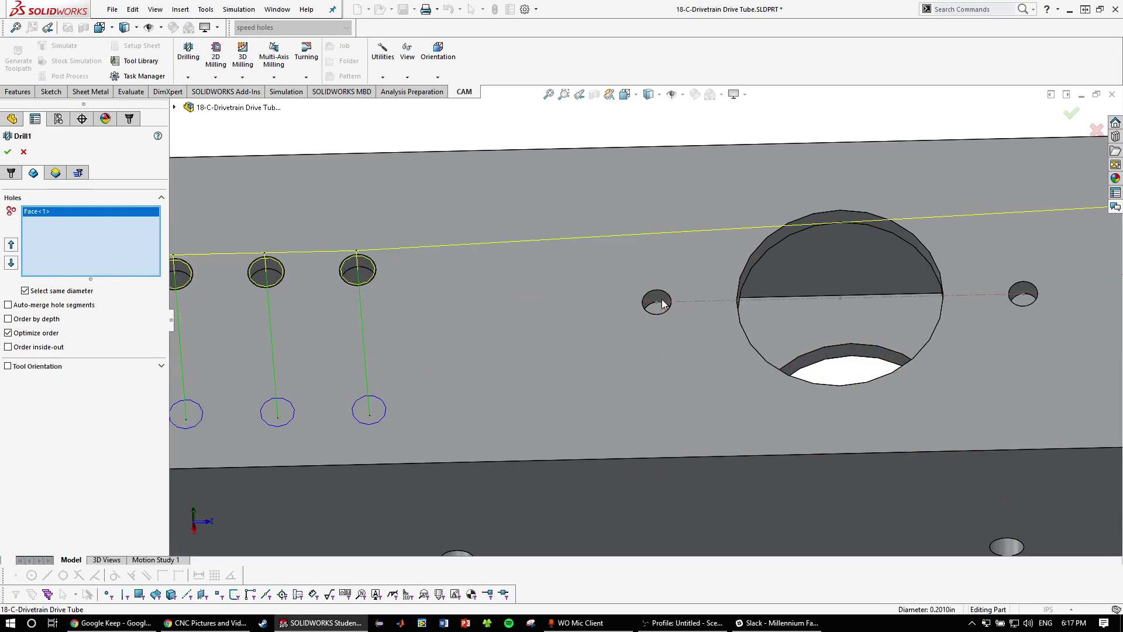
click(662, 303)
scroll(518, 331, up, 6)
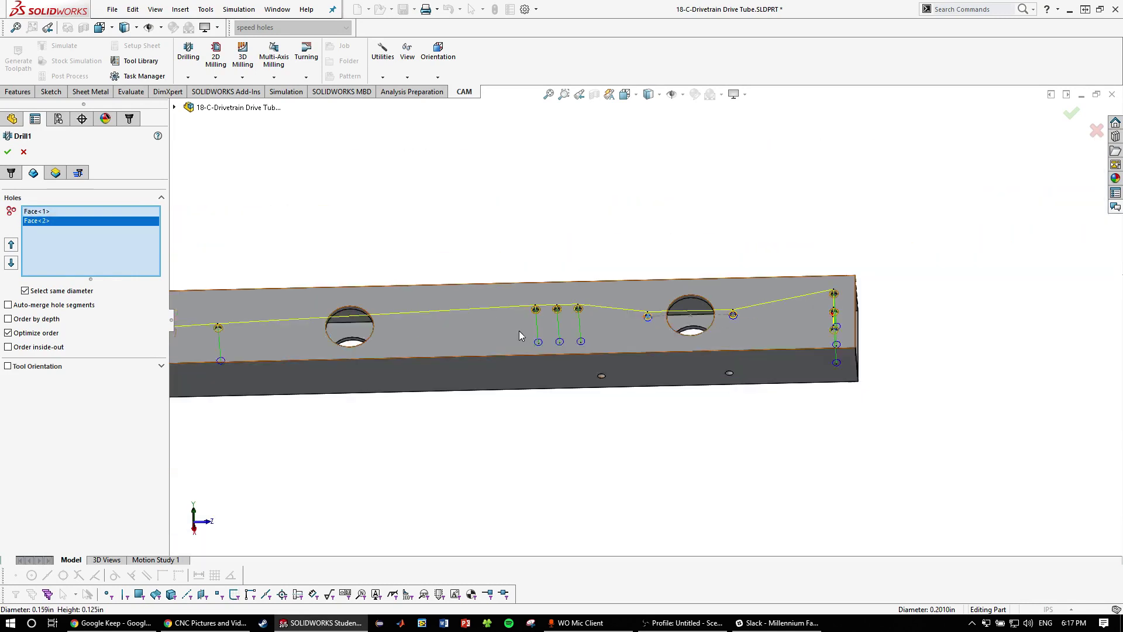
scroll(423, 327, down, 5)
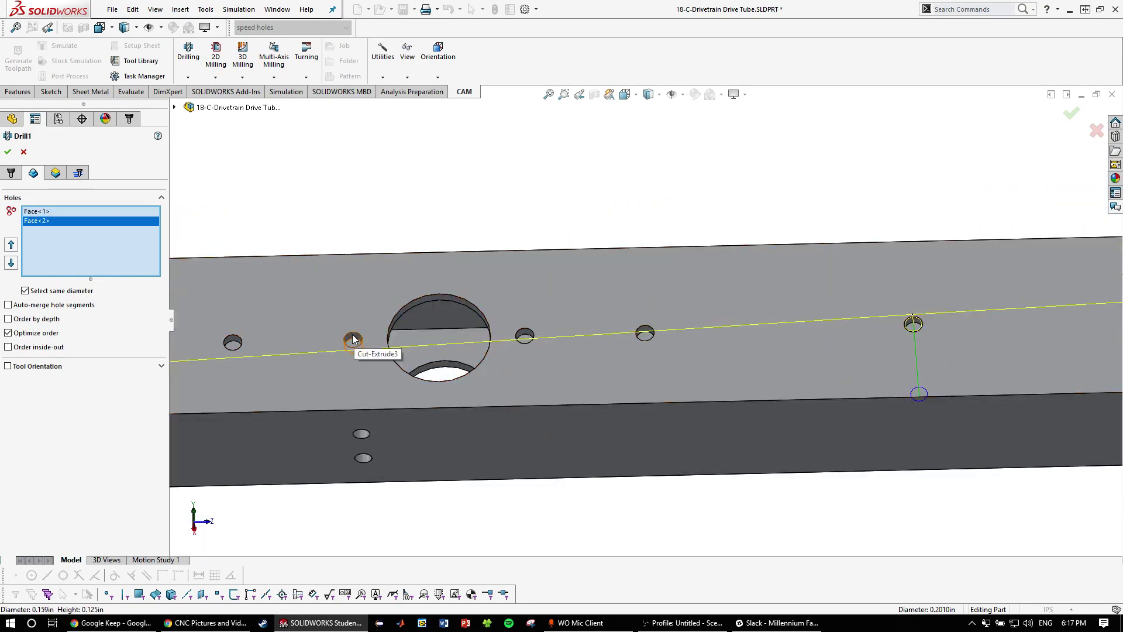
click(347, 335)
scroll(758, 348, up, 5)
Examine the drilling preview from several sides of the tube to check how deep the selected holes run and which walls they cross
middle_drag(756, 343, 867, 206)
scroll(534, 396, up, 4)
scroll(533, 323, down, 7)
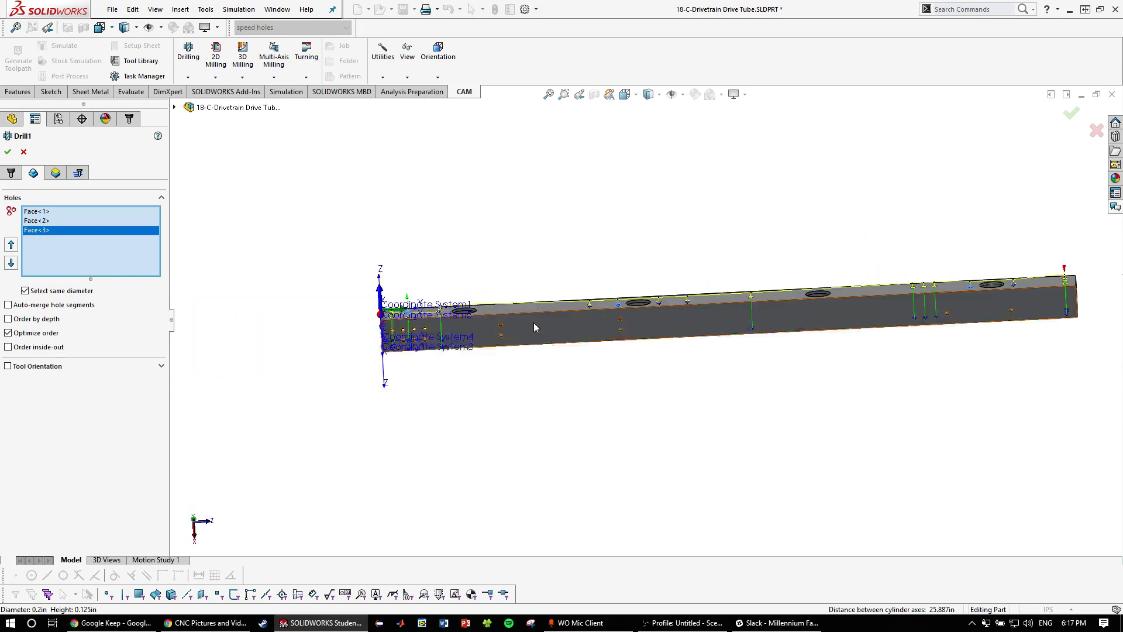
middle_drag(370, 340, 544, 389)
scroll(601, 407, down, 3)
scroll(600, 408, down, 5)
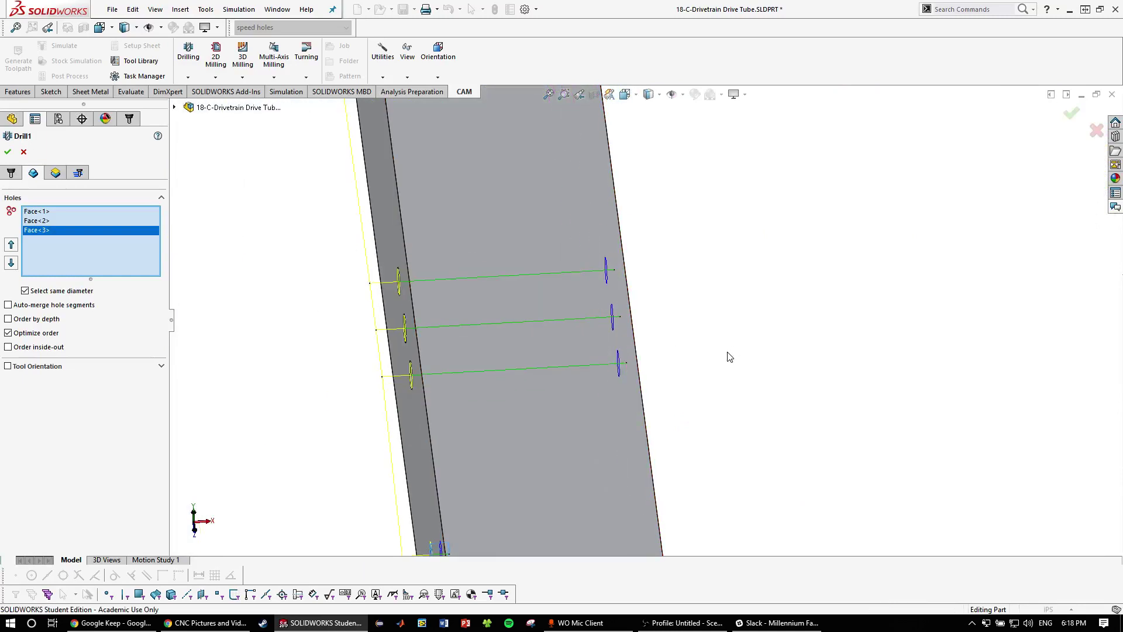
middle_drag(729, 357, 716, 361)
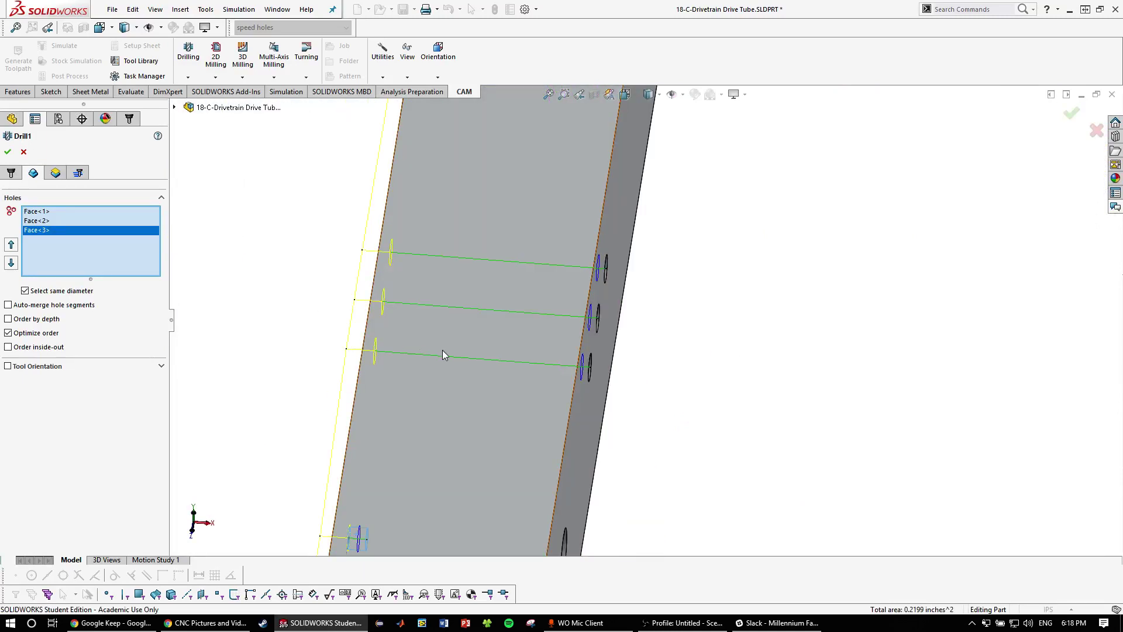
scroll(599, 361, up, 6)
middle_drag(597, 379, 463, 341)
scroll(474, 346, down, 10)
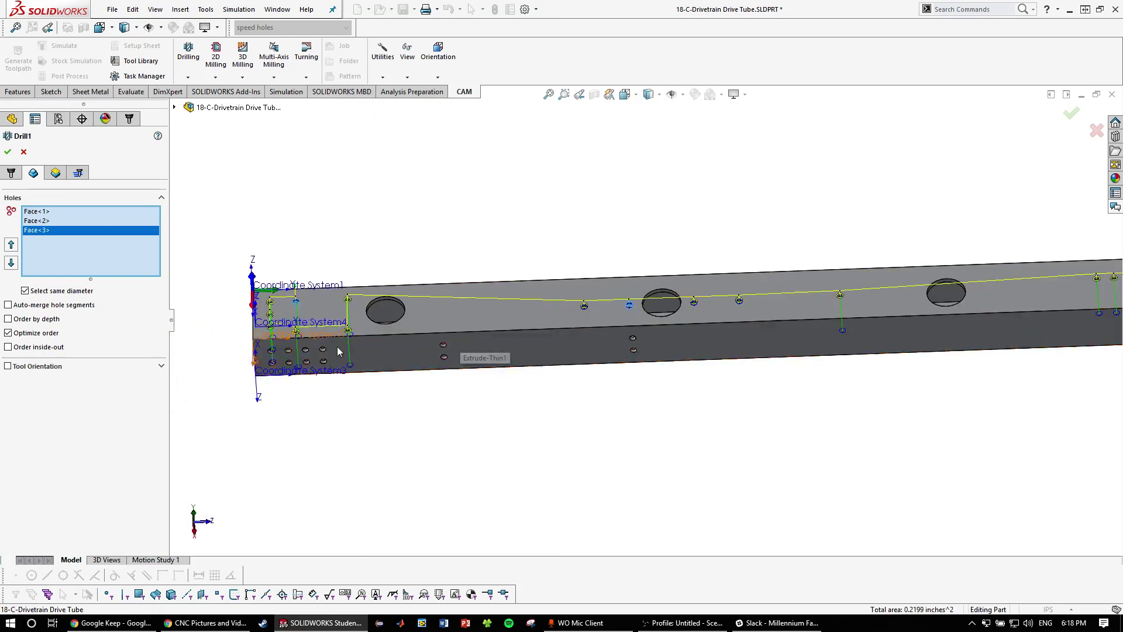
scroll(554, 310, down, 3)
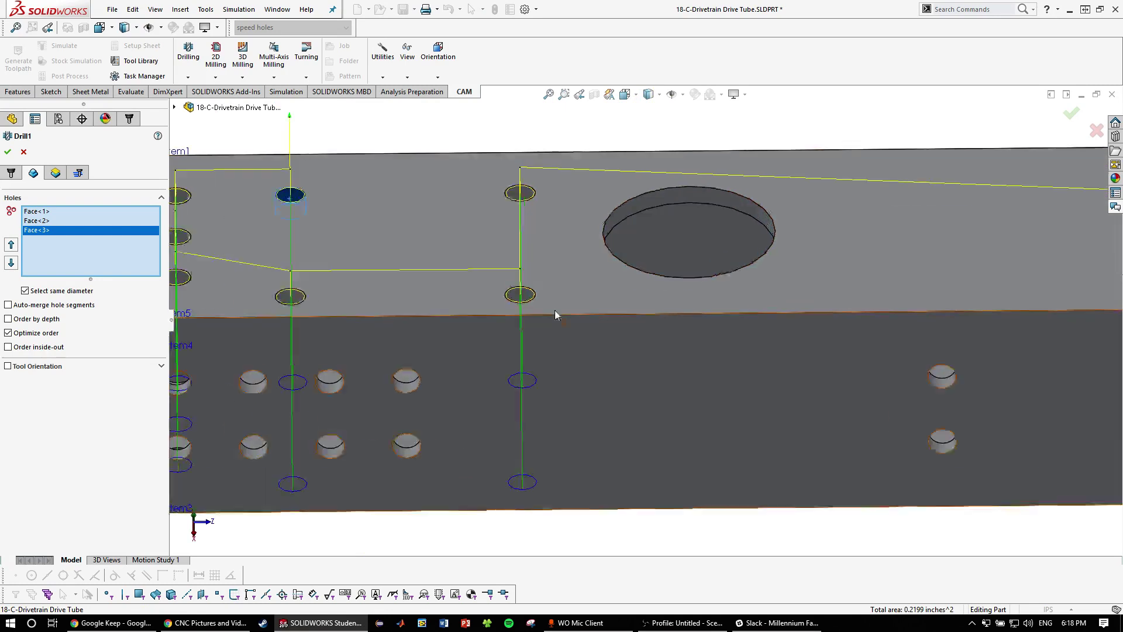
scroll(489, 249, up, 3)
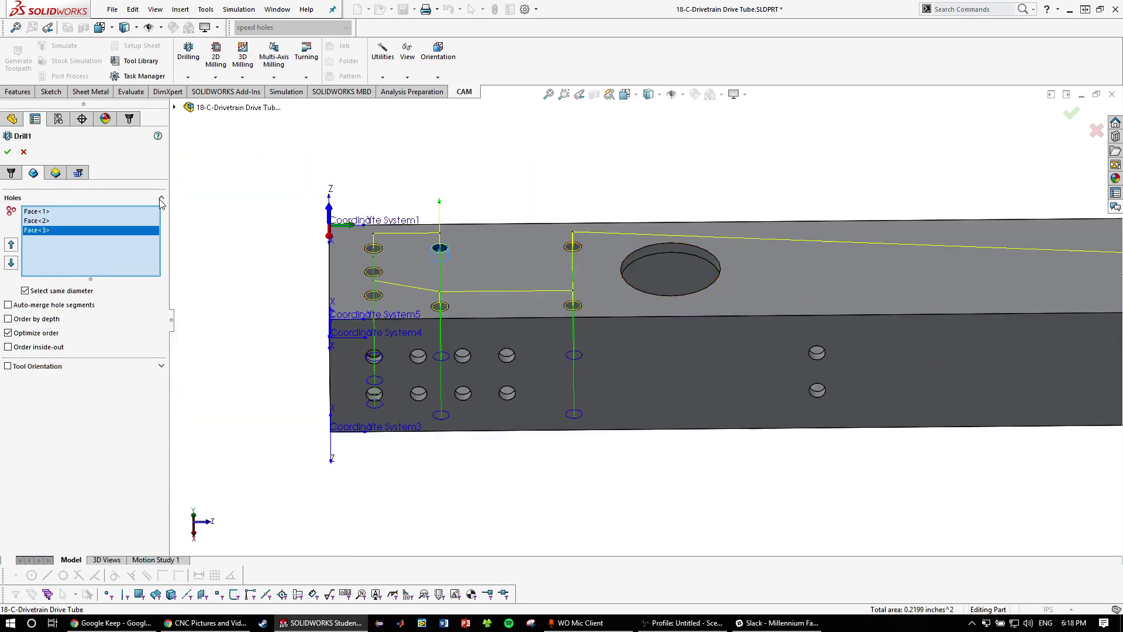
Review the drilling operation's clearance and retract height settings against their planes above the tube
click(55, 174)
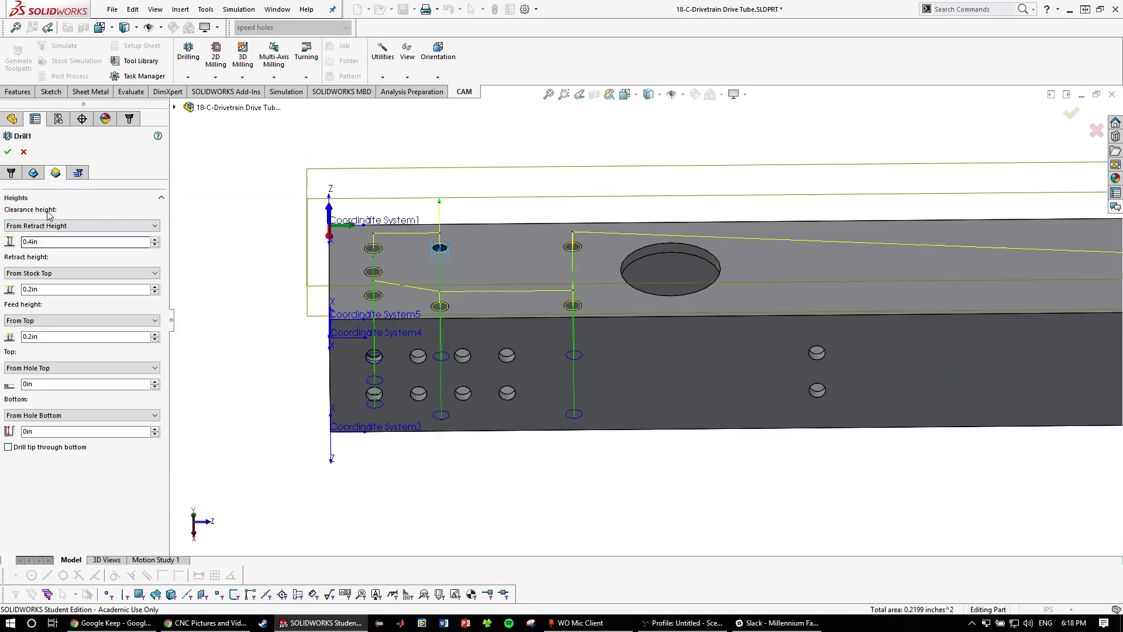
middle_drag(649, 339, 645, 224)
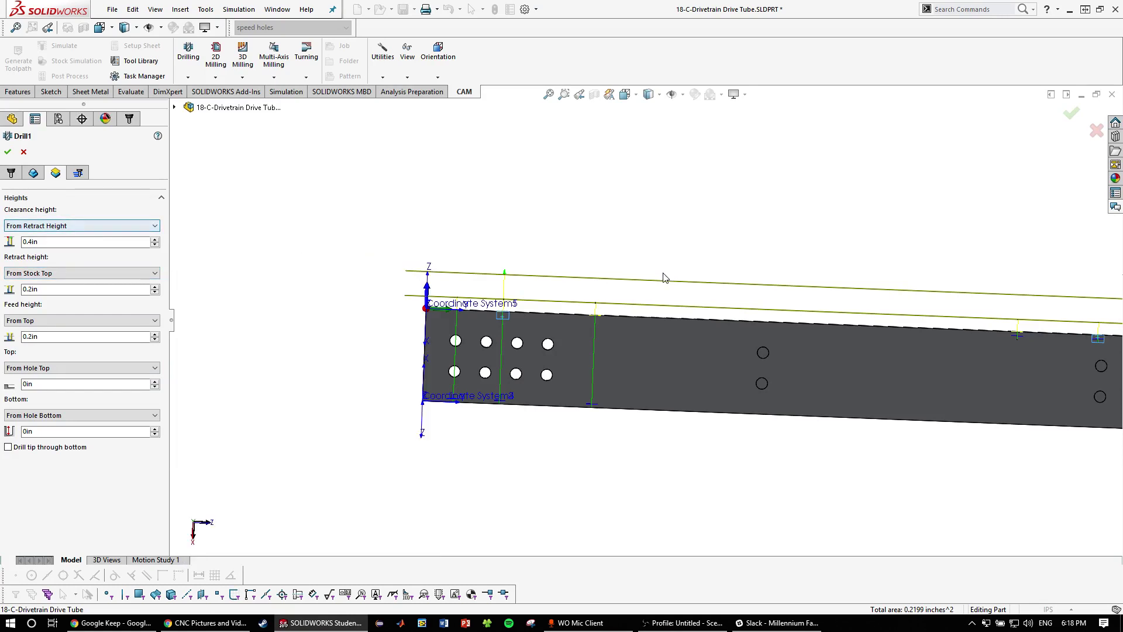
scroll(580, 334, down, 2)
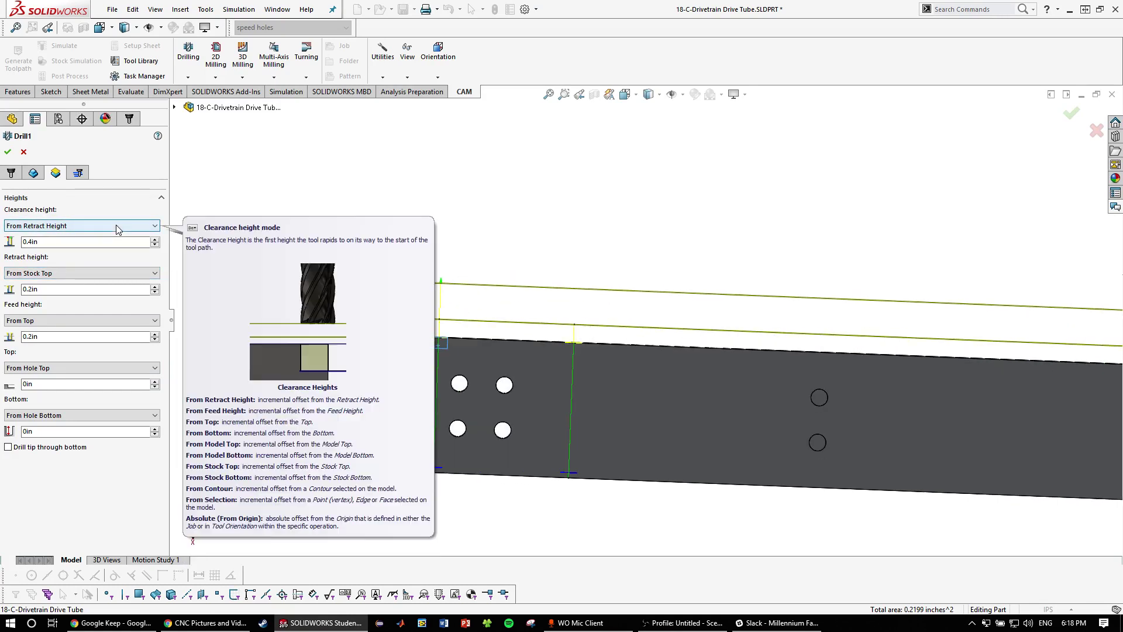
middle_drag(468, 306, 485, 344)
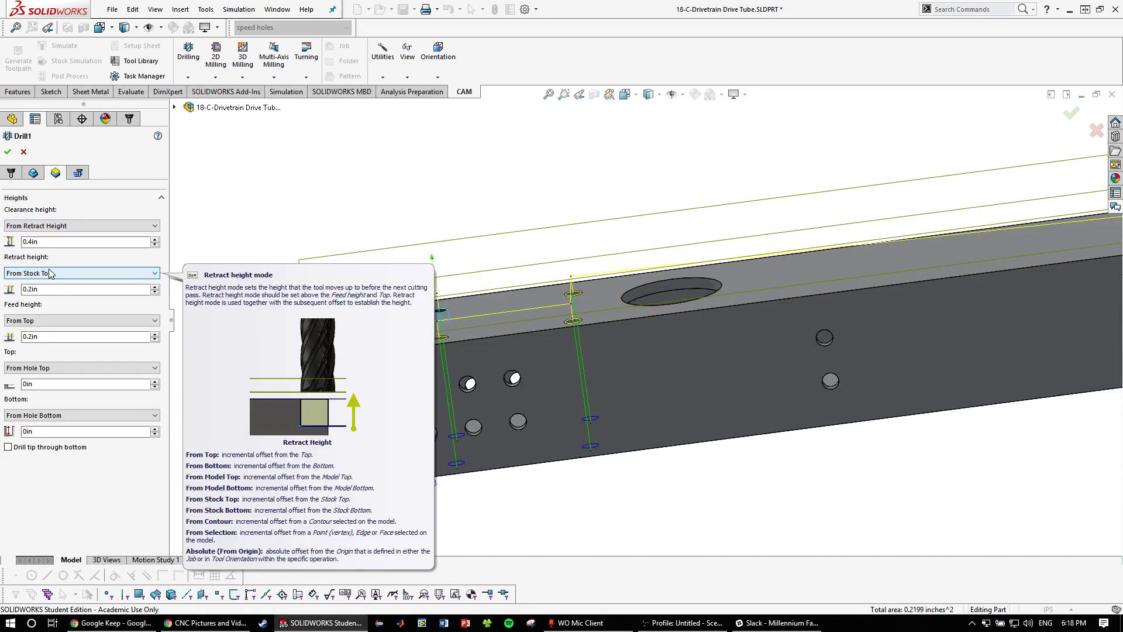
scroll(959, 289, up, 8)
scroll(967, 286, down, 3)
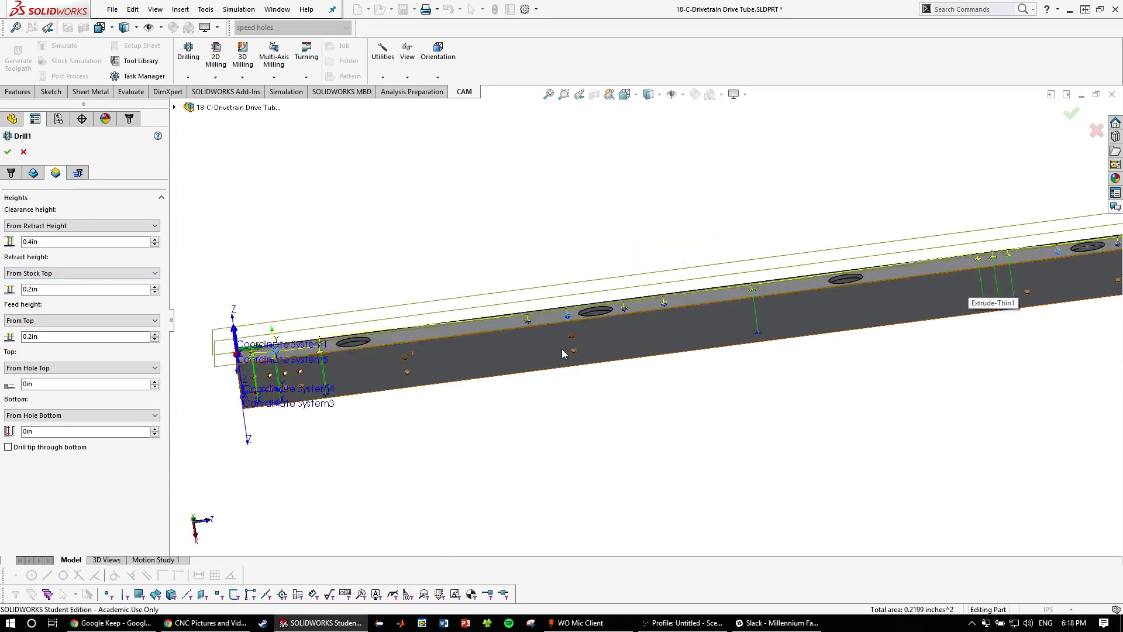
scroll(561, 349, down, 2)
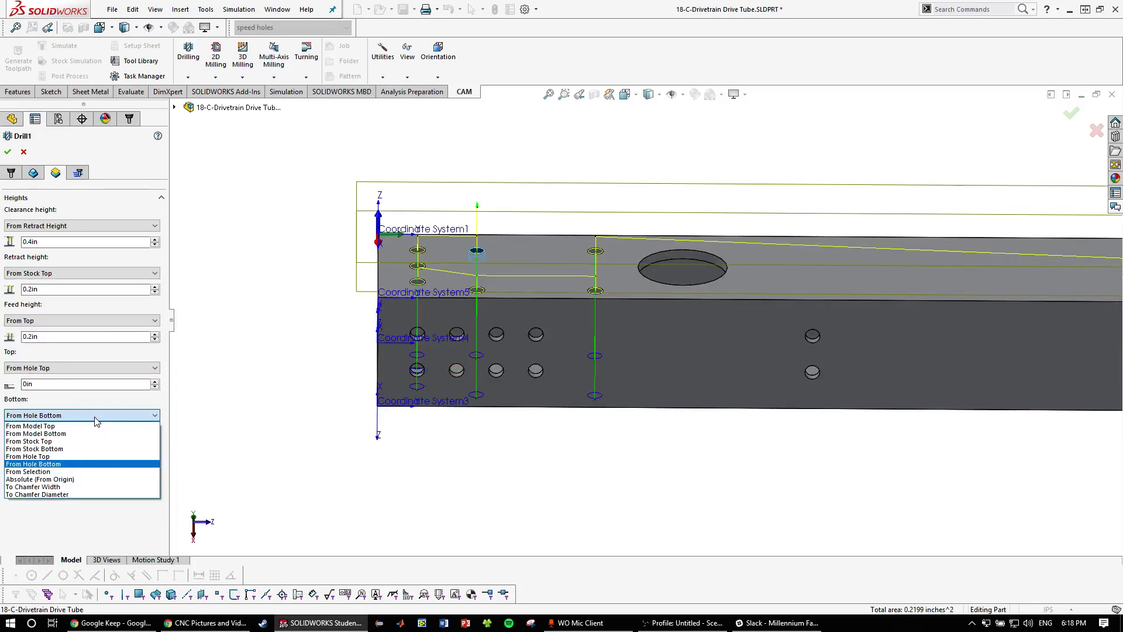
Set the drilling bottom height to -0.05 in from Model Top and accept the operation
click(93, 416)
scroll(597, 292, down, 2)
middle_drag(598, 293, 543, 251)
click(82, 416)
click(36, 434)
scroll(542, 279, down, 3)
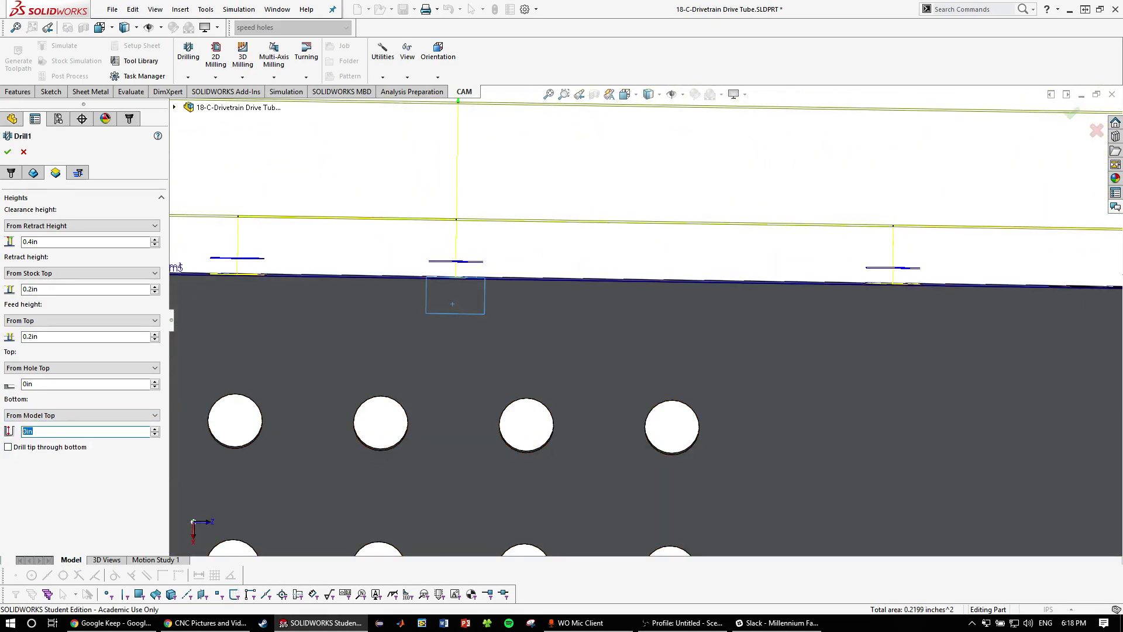
key(Return)
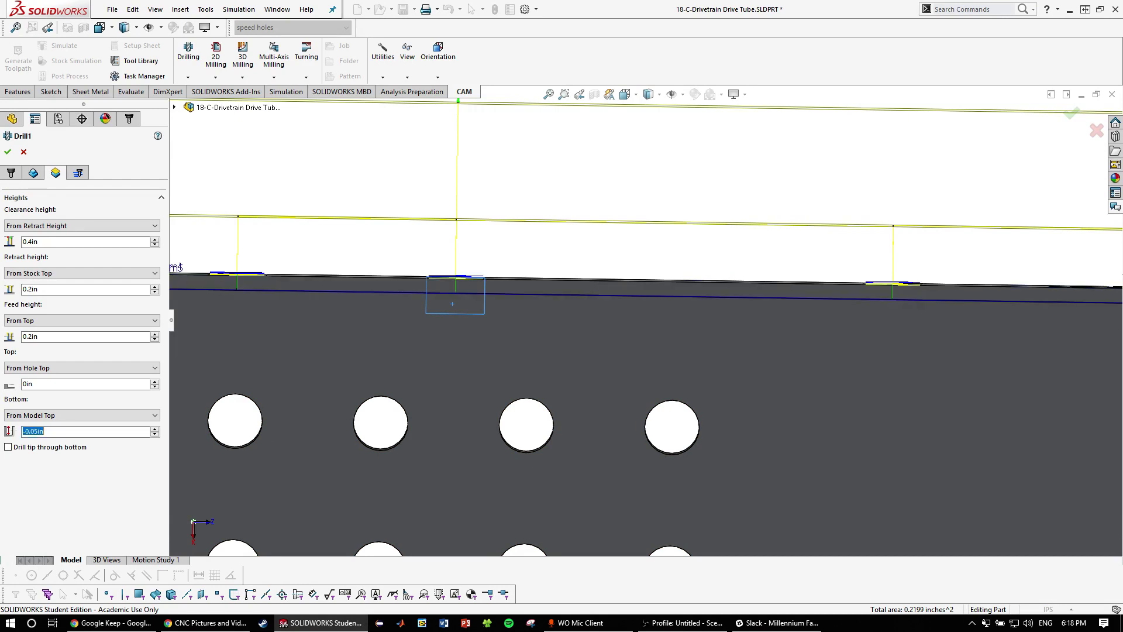
scroll(462, 286, up, 4)
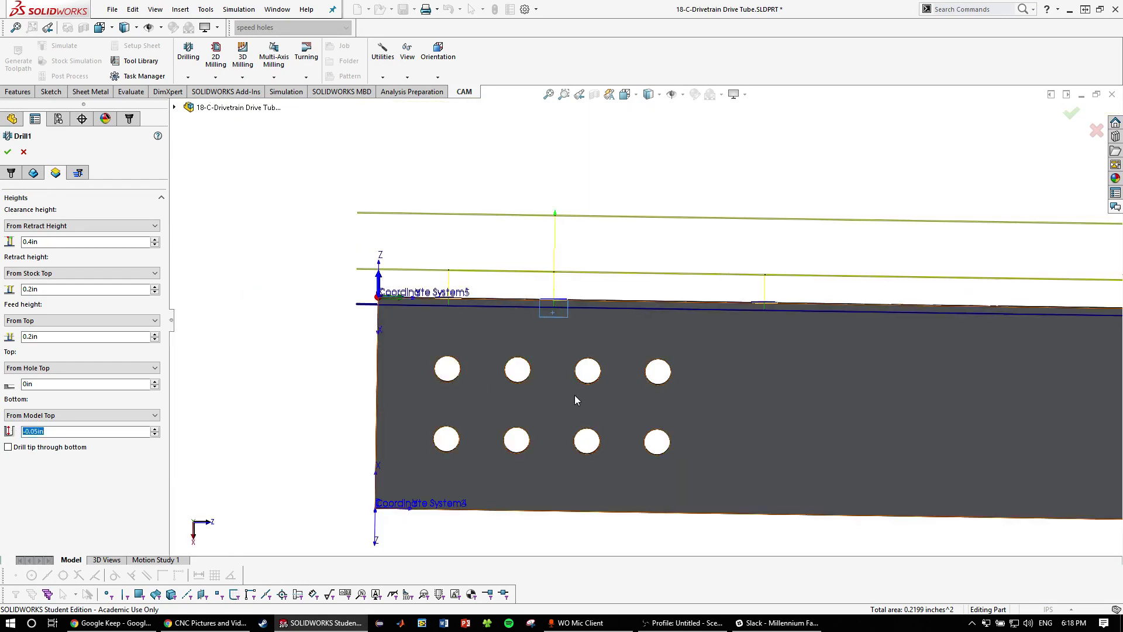
scroll(570, 319, down, 3)
scroll(532, 309, up, 4)
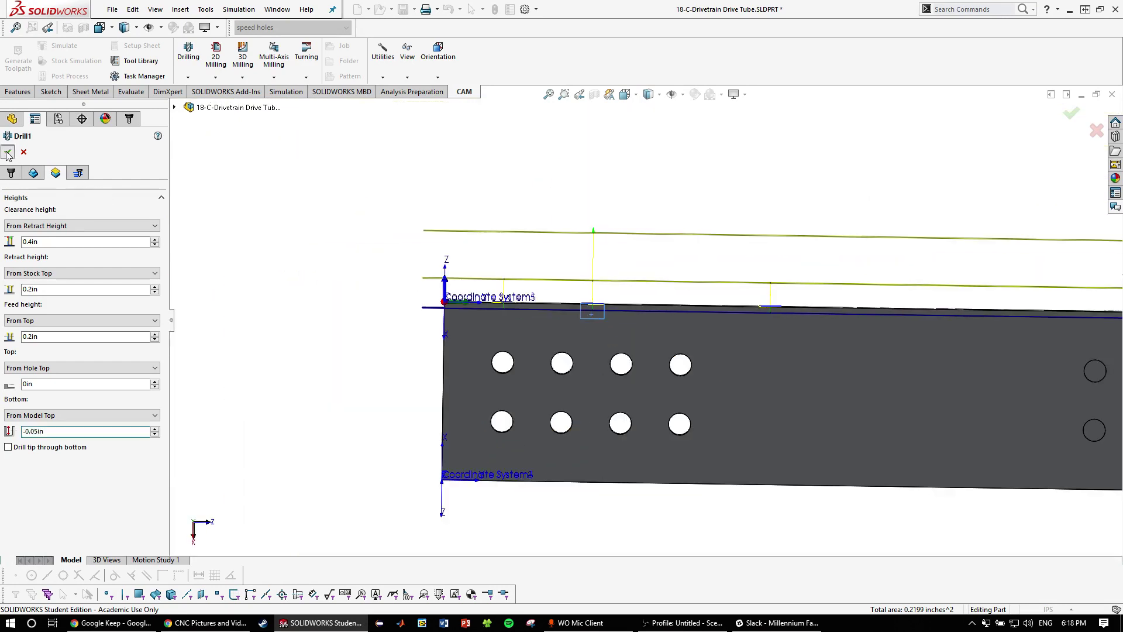
click(8, 152)
Inspect the center-drilling toolpath along the whole length of the tube
scroll(665, 329, up, 2)
middle_drag(692, 338, 1017, 303)
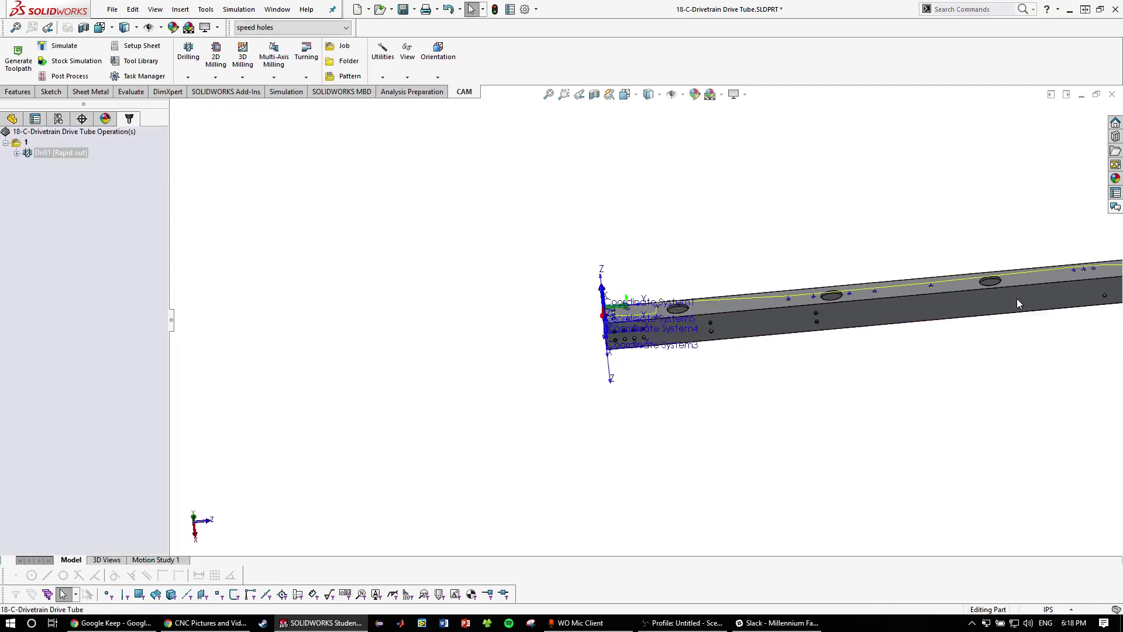
scroll(1017, 299, up, 3)
scroll(1018, 299, down, 4)
scroll(408, 296, up, 2)
scroll(408, 296, down, 3)
scroll(446, 334, down, 3)
middle_drag(445, 335, 448, 346)
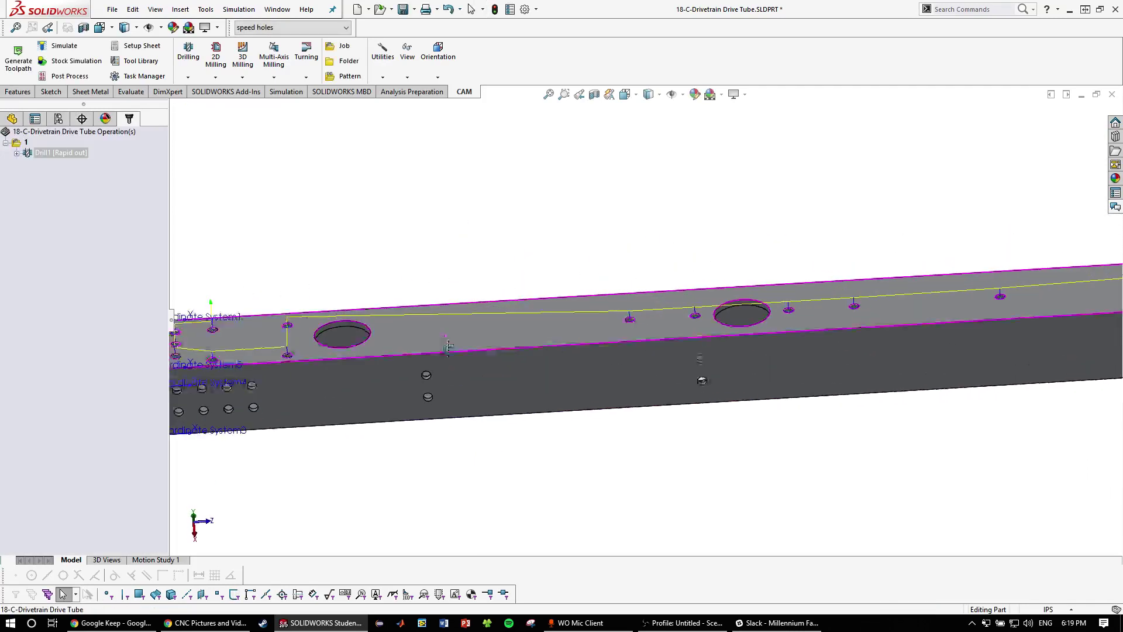
scroll(447, 346, up, 2)
Start a second drilling operation and pick the lower small hole just before the first large bore as its hole geometry
click(185, 79)
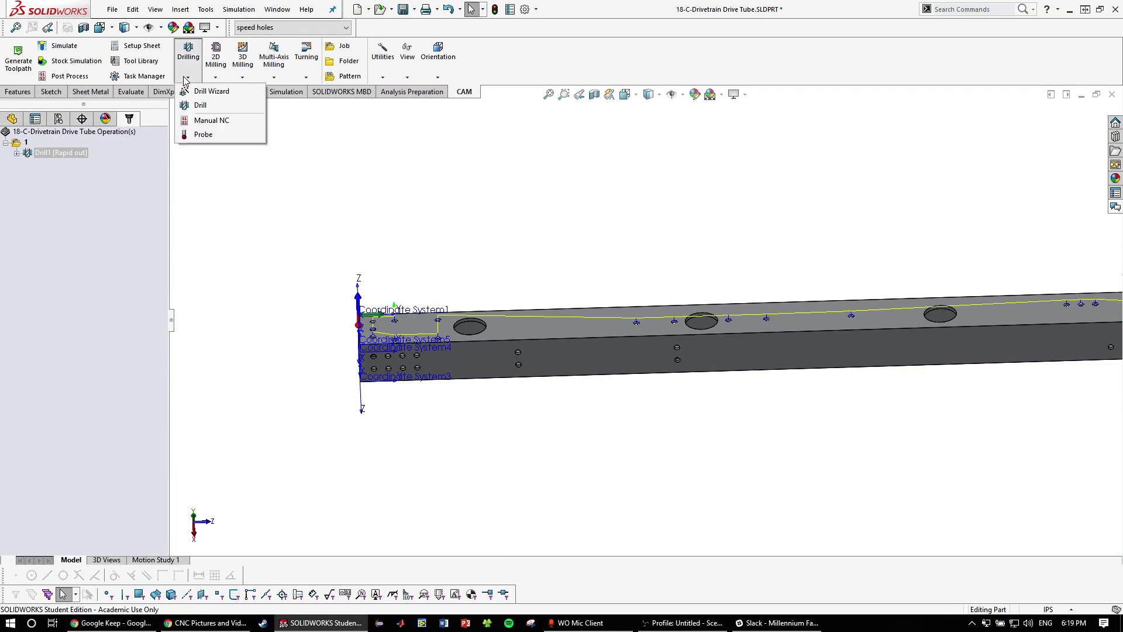
click(189, 108)
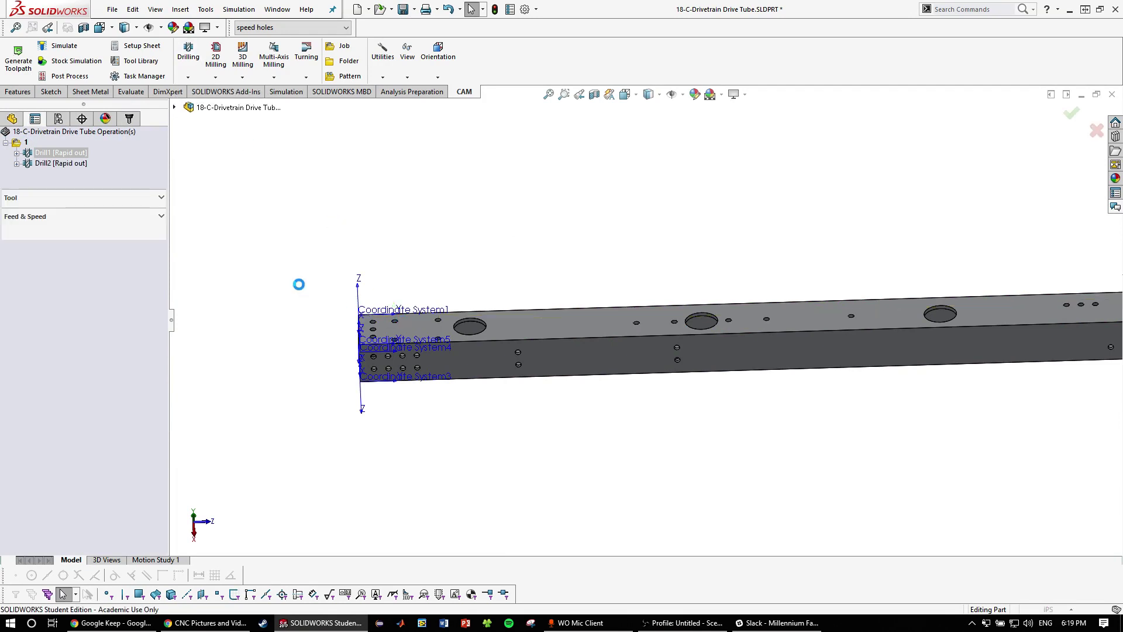
click(32, 174)
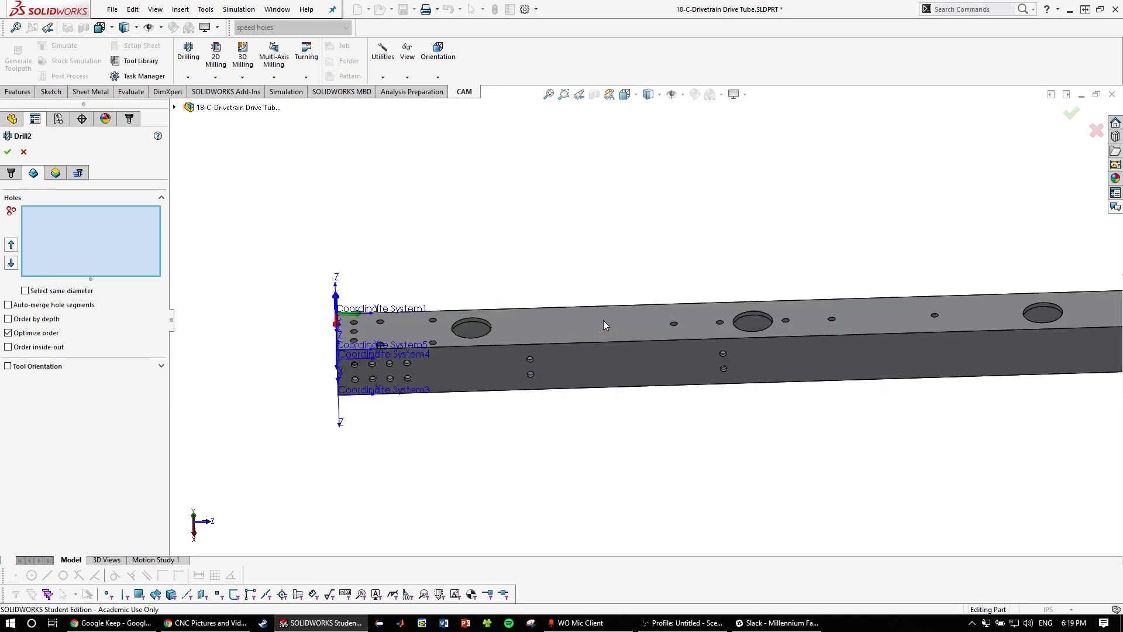
scroll(602, 320, down, 3)
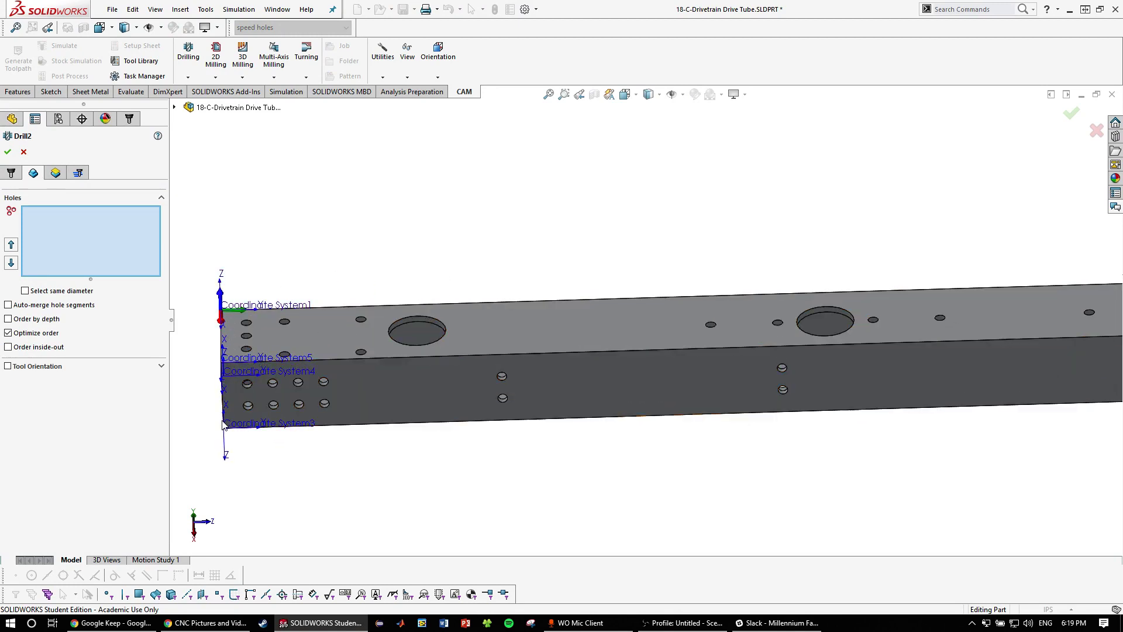
middle_drag(358, 366, 605, 390)
scroll(826, 412, up, 5)
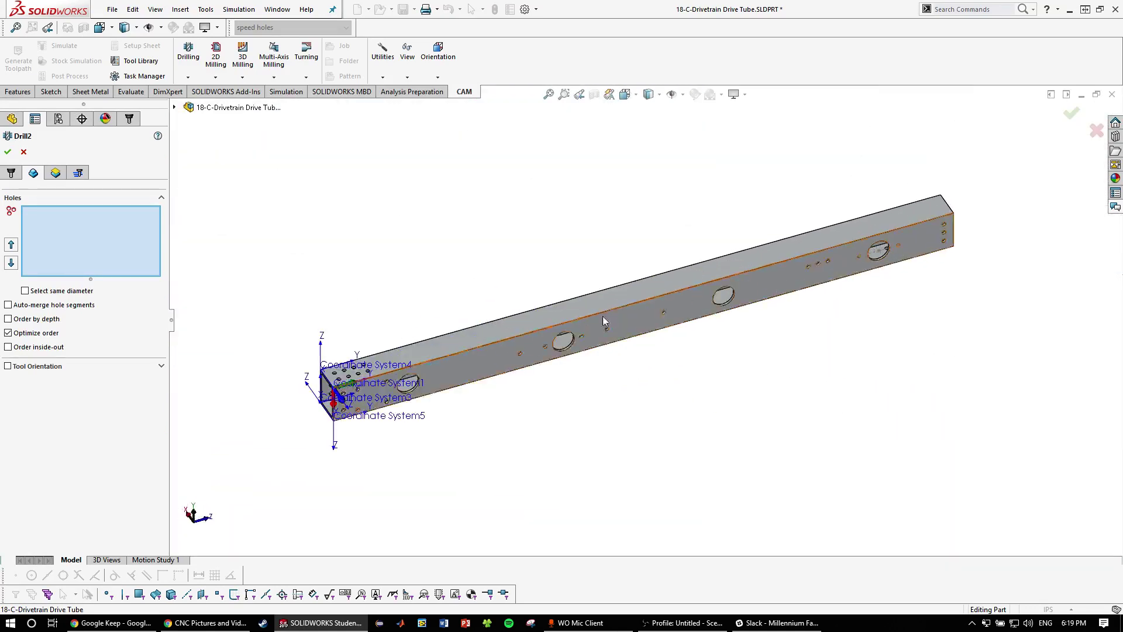
scroll(544, 367, down, 2)
middle_drag(544, 369, 542, 354)
scroll(360, 366, down, 6)
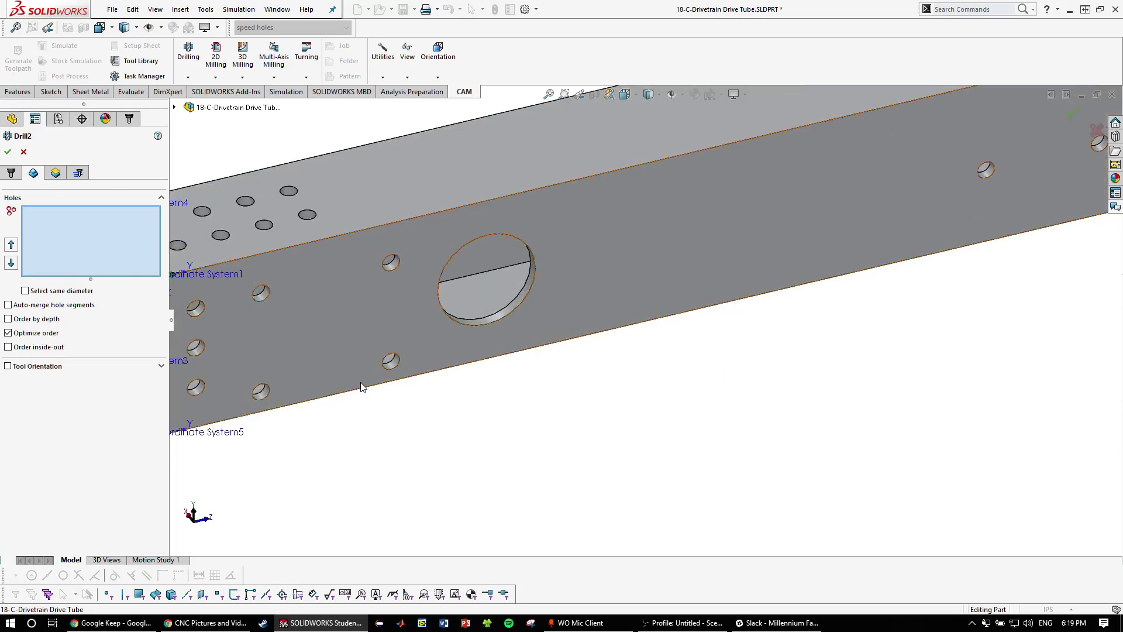
click(403, 358)
scroll(645, 319, up, 5)
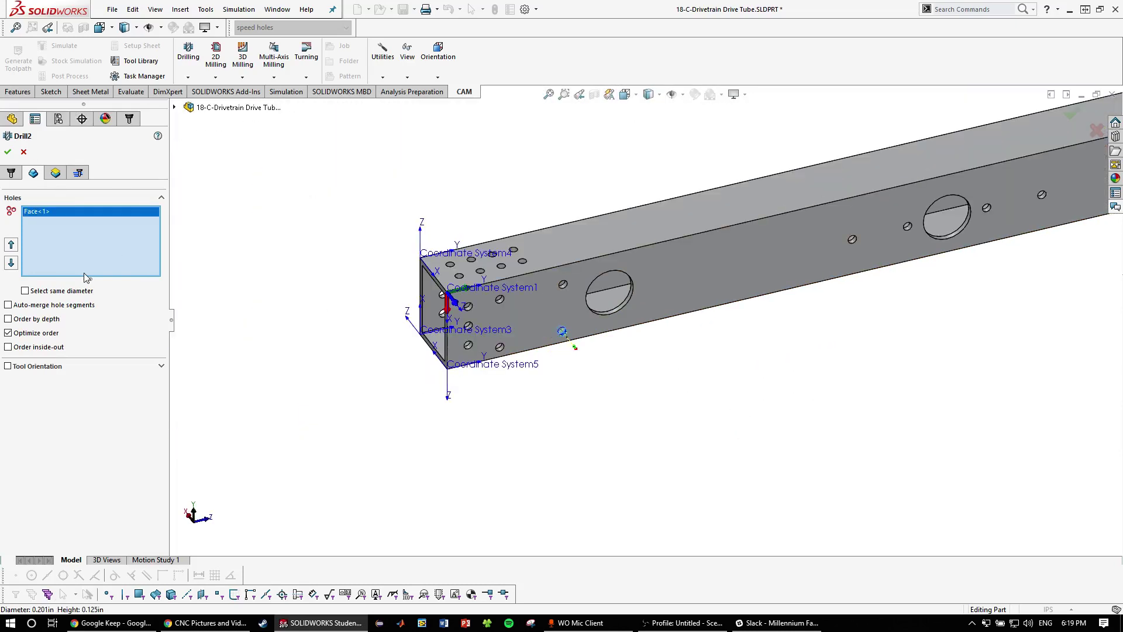
Enable same-diameter selection and add the small holes just before the second large bore and just after the last bore to the drilling geometry
scroll(556, 316, down, 8)
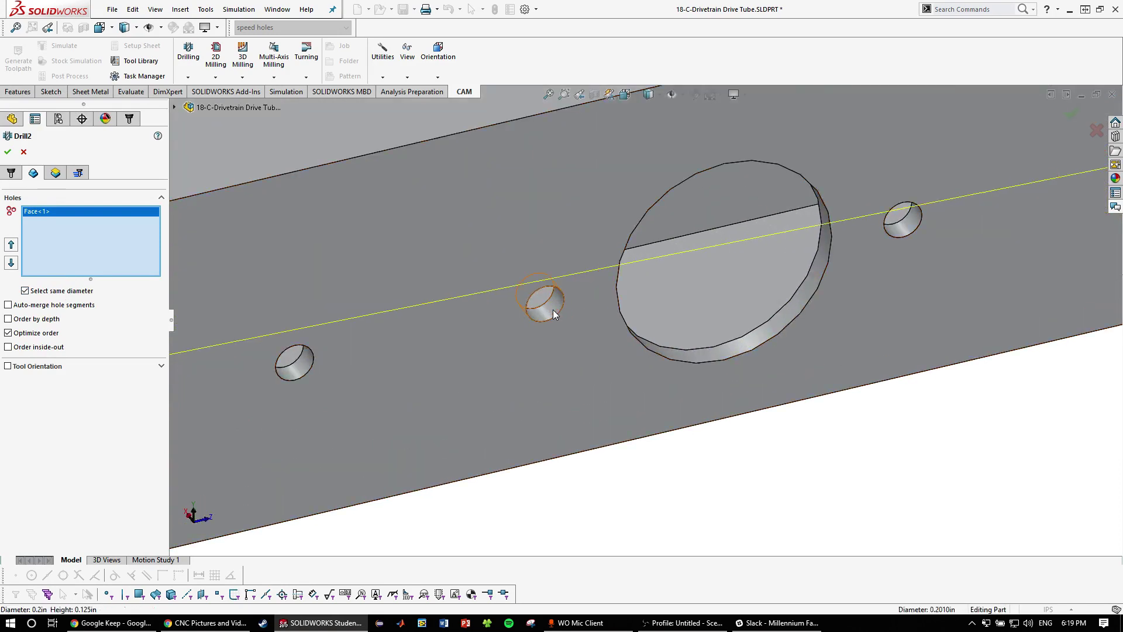
click(554, 315)
scroll(554, 314, up, 8)
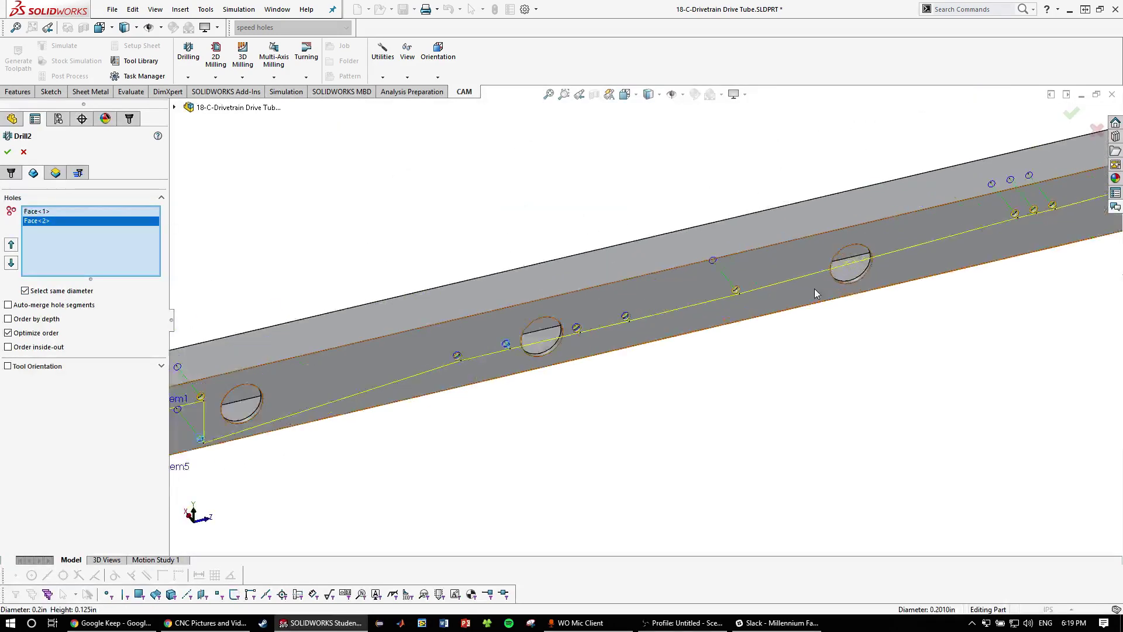
scroll(737, 281, down, 6)
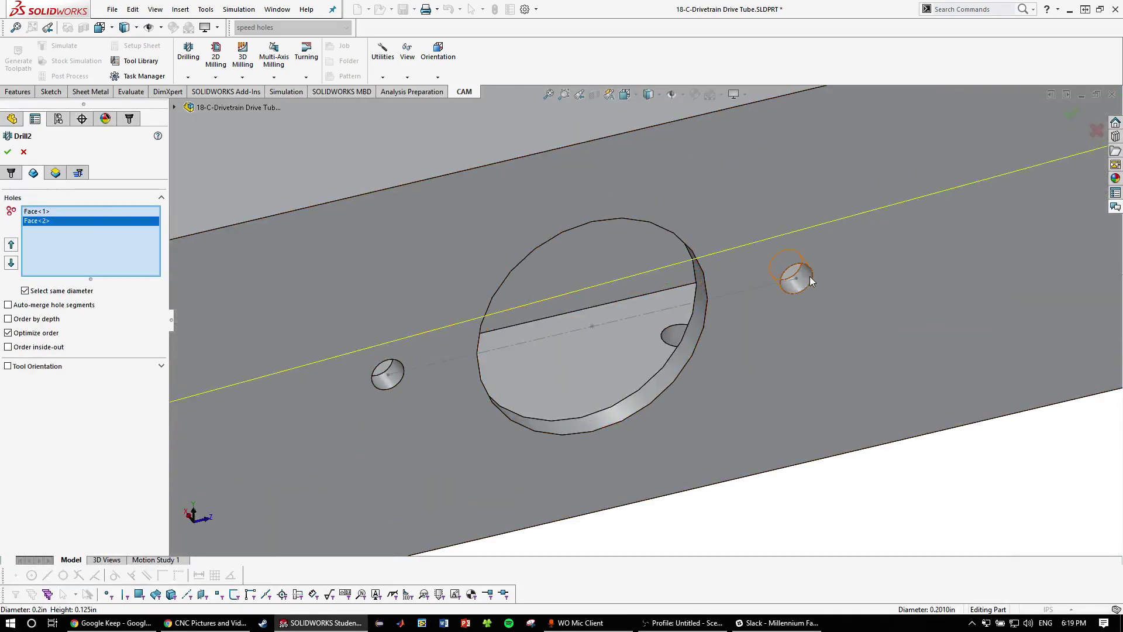
click(810, 280)
scroll(811, 281, up, 8)
middle_drag(811, 281, 342, 355)
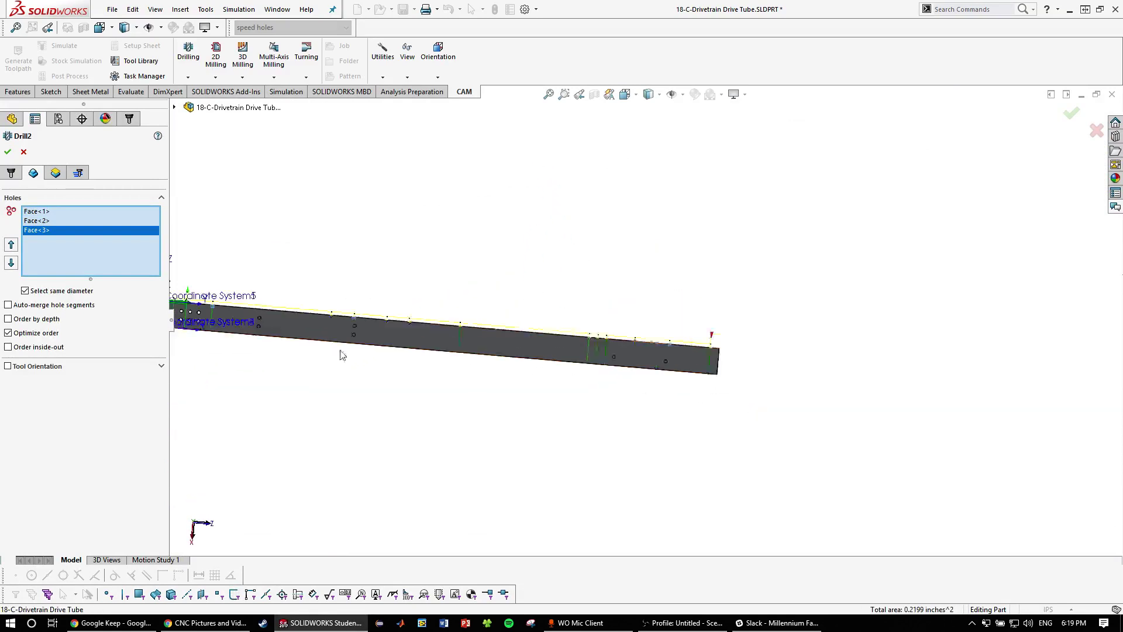
Enable drill tip through bottom with a break-through depth of 0.1 in and check the drilling toolpath along the tube
scroll(342, 355, down, 4)
scroll(281, 272, up, 3)
scroll(441, 295, down, 5)
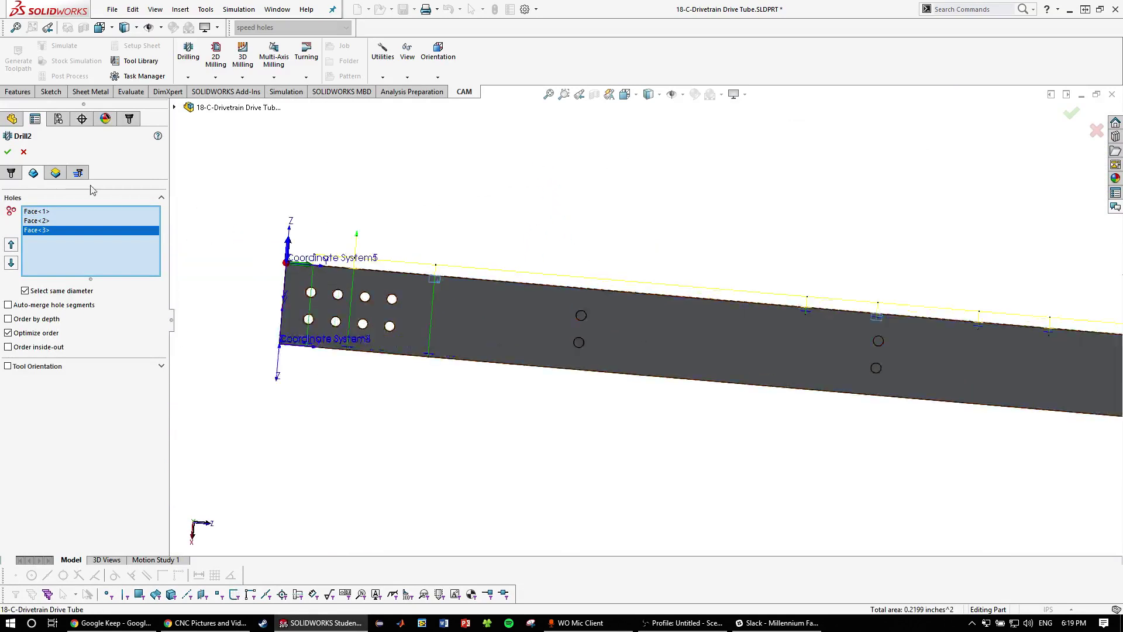
click(55, 172)
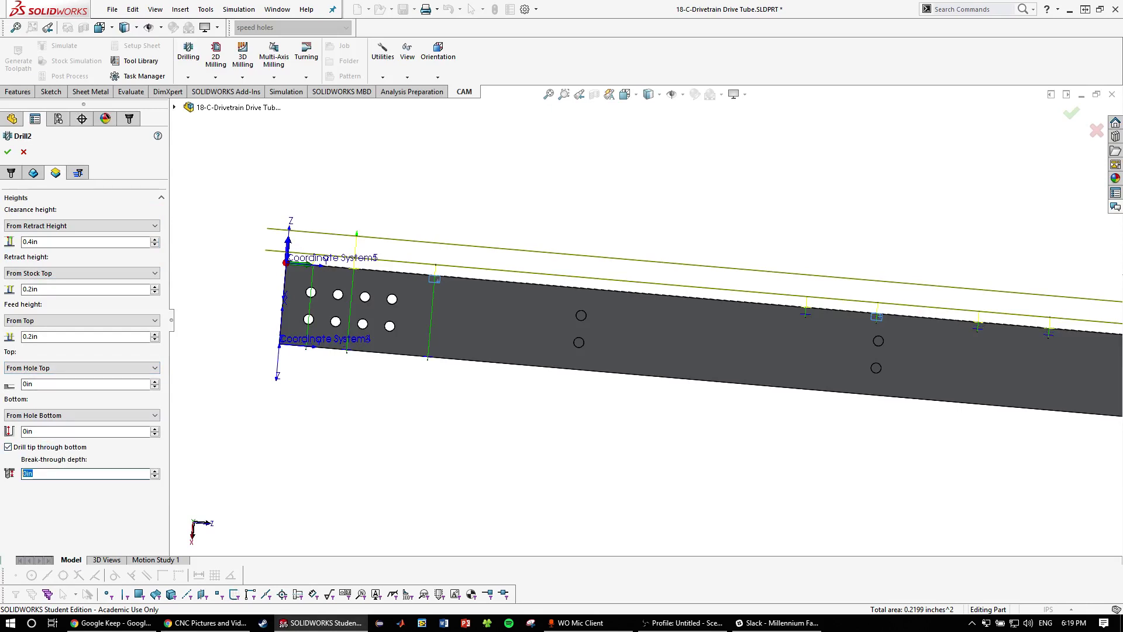
middle_drag(385, 546, 398, 397)
scroll(354, 401, down, 4)
scroll(629, 326, up, 6)
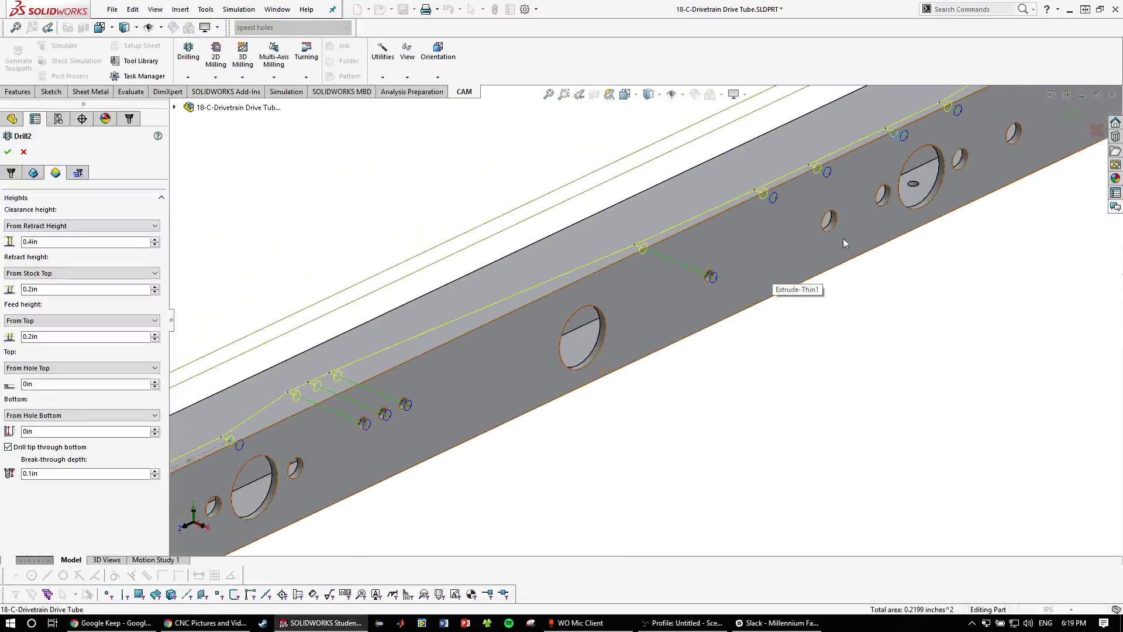
scroll(845, 236, down, 3)
scroll(720, 291, up, 3)
middle_drag(721, 291, 966, 322)
key(f)
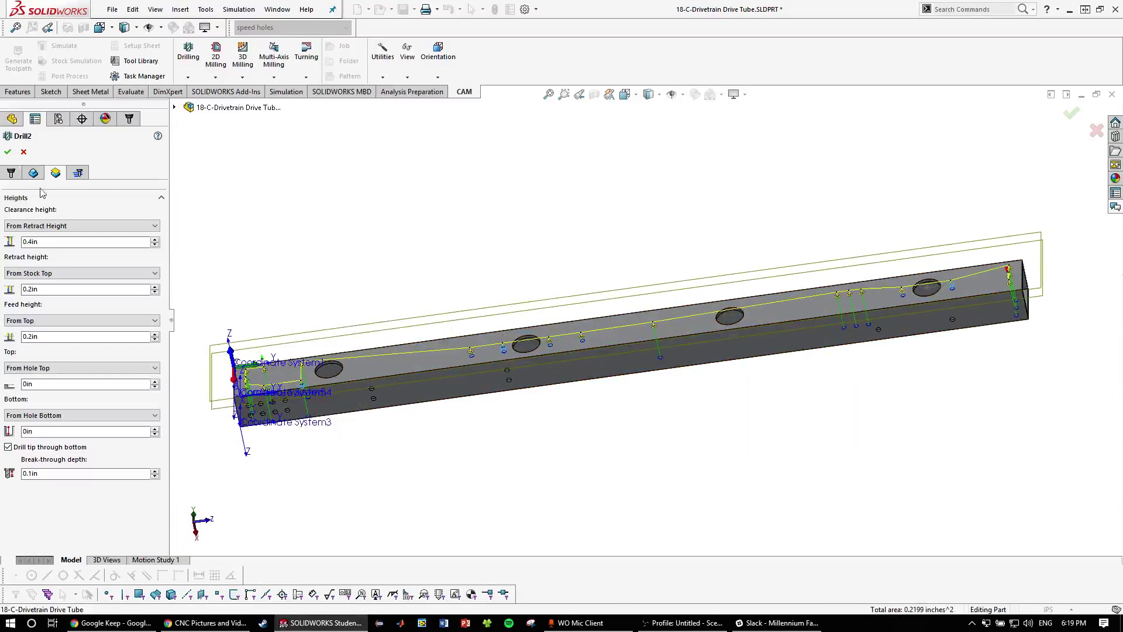
Assign the 3/16" drill with 12 ipm plunge from the Tools library to the second drilling operation and accept it
click(4, 174)
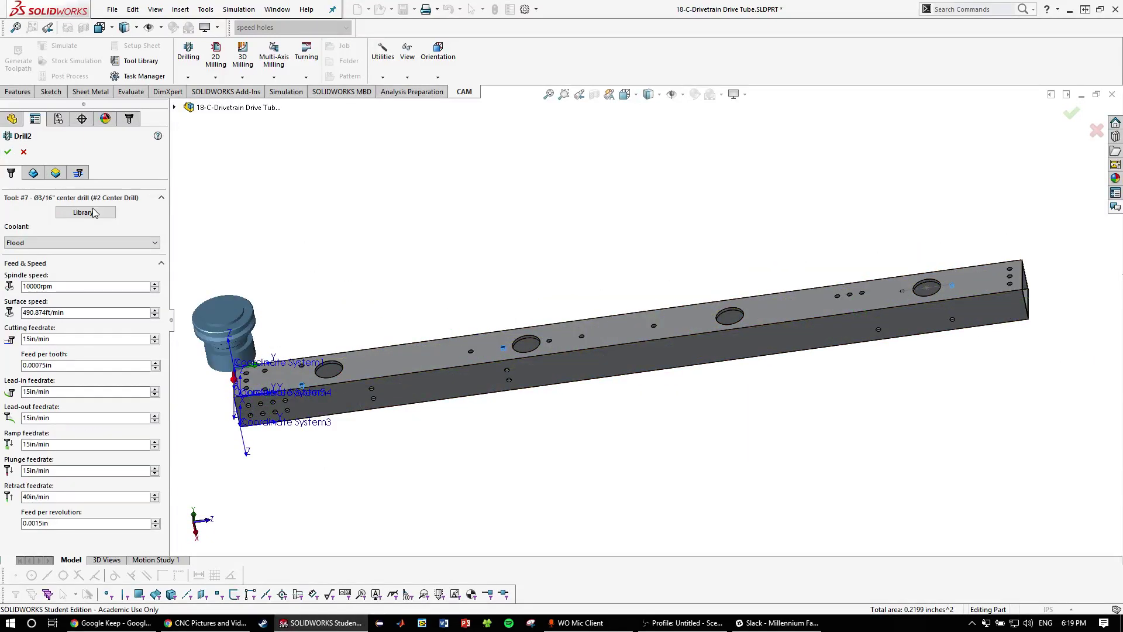
click(105, 213)
click(188, 240)
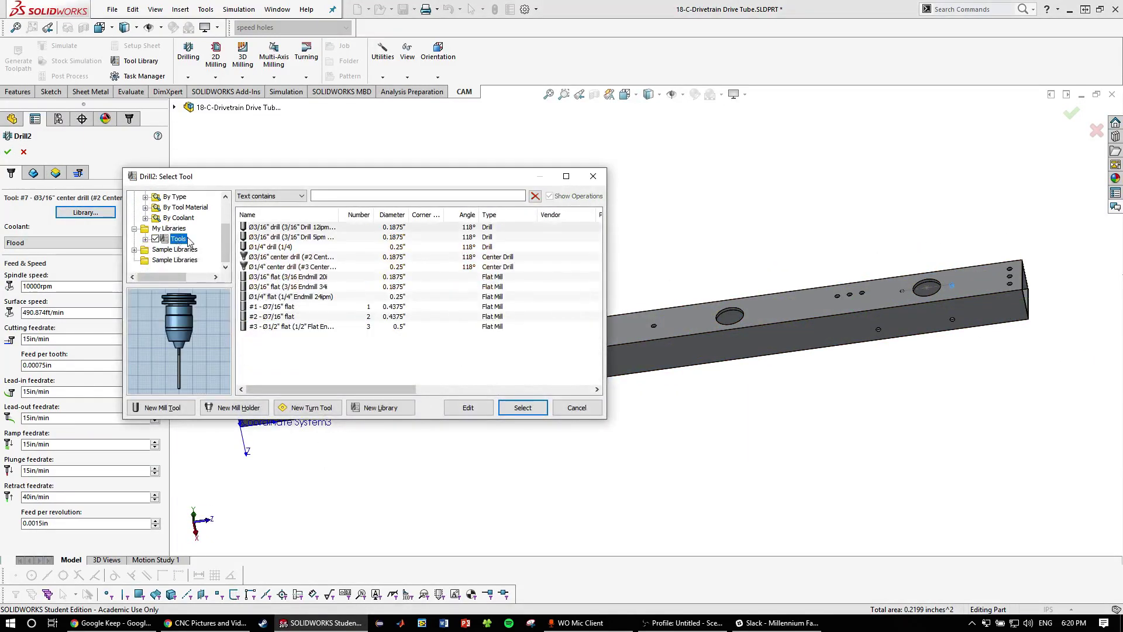
click(303, 228)
click(523, 408)
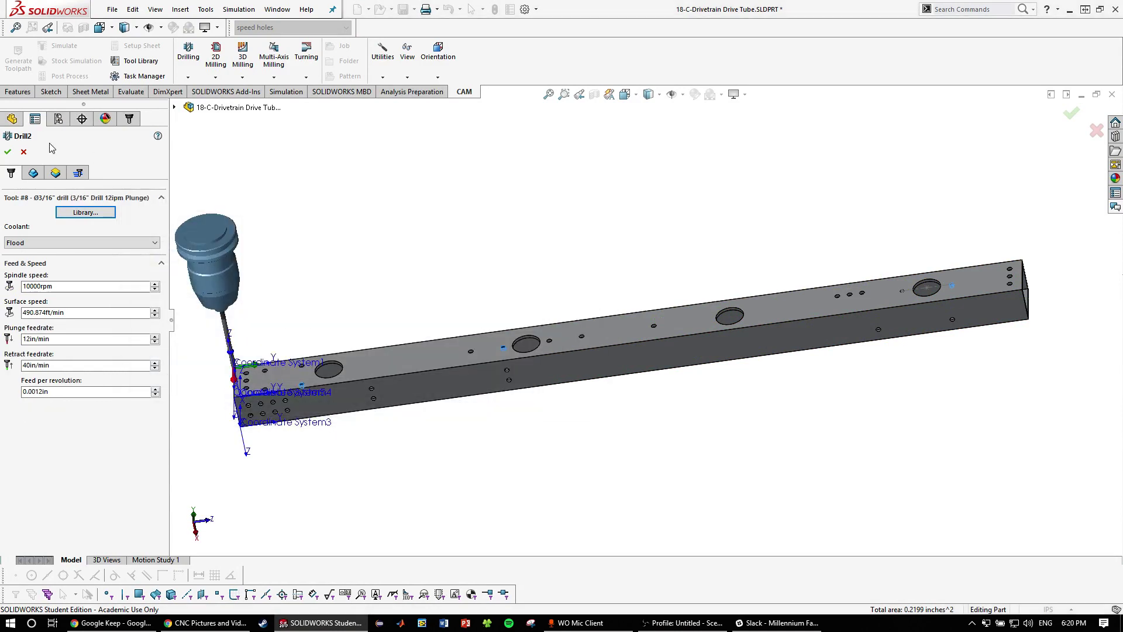
click(7, 151)
scroll(333, 243, down, 5)
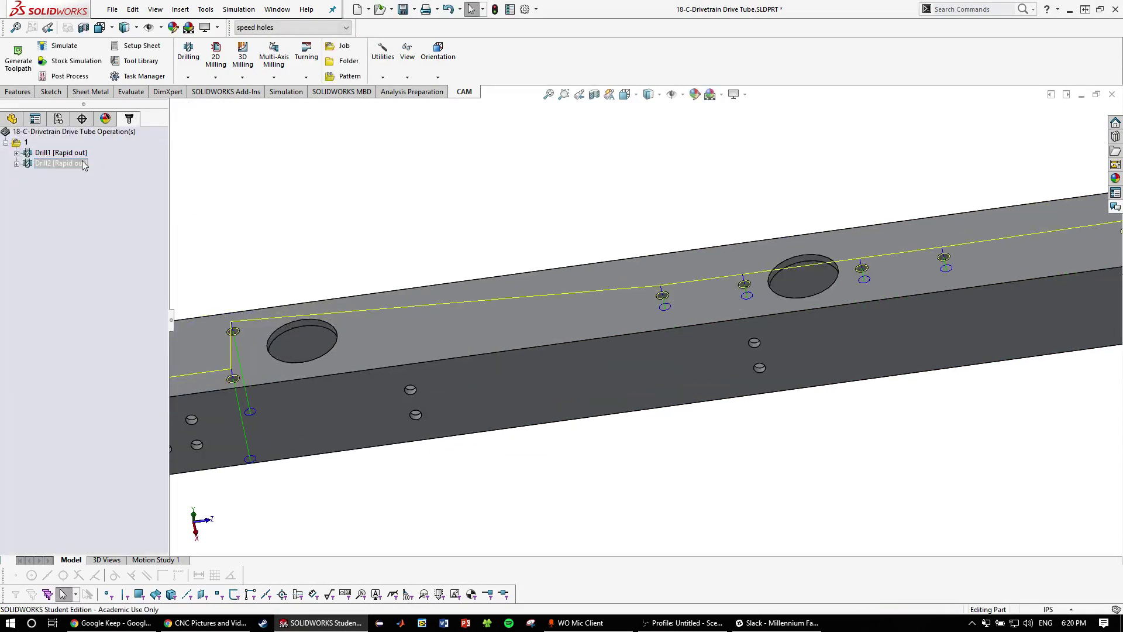
Rename the two drilling operations as "Side1 1 Center Drill" and "Side1 2 3 16 drill"
click(46, 153)
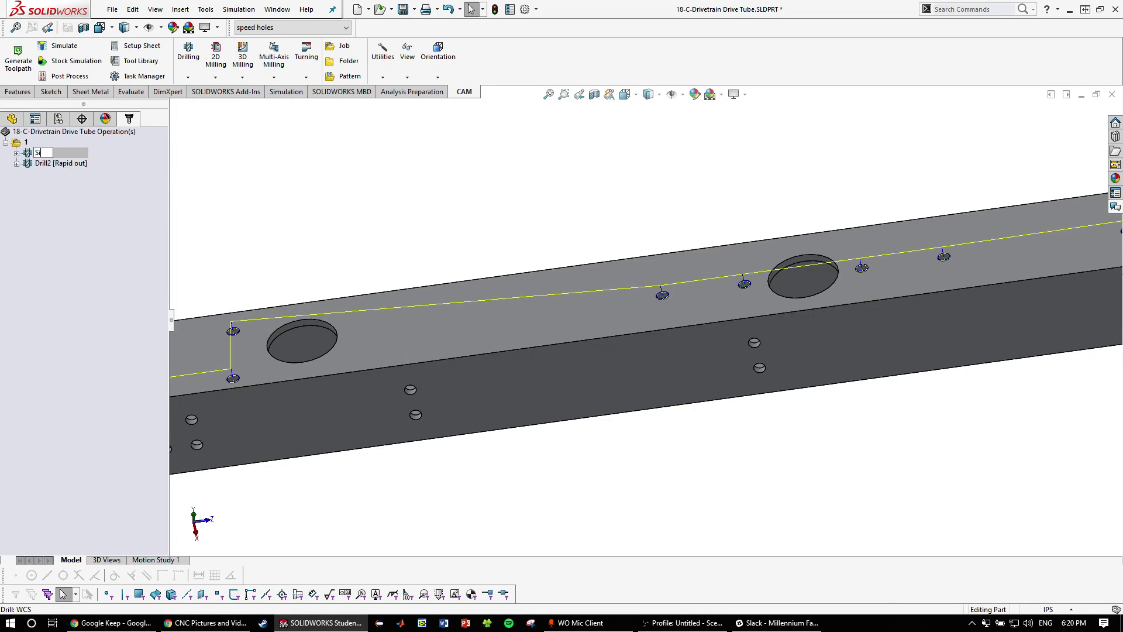
click(64, 164)
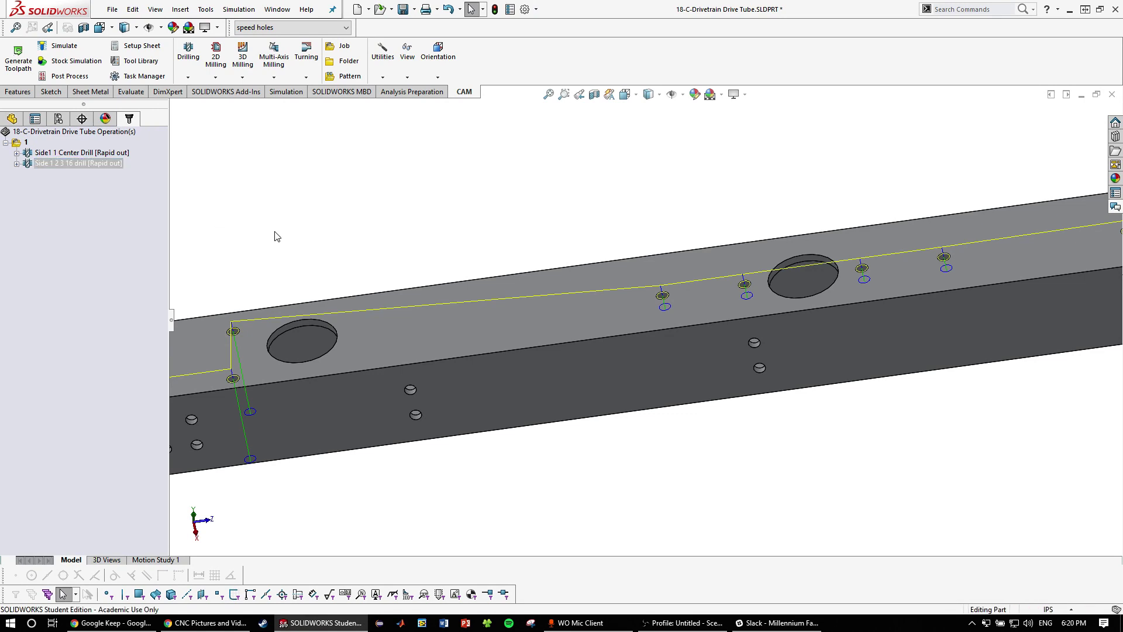
key(f)
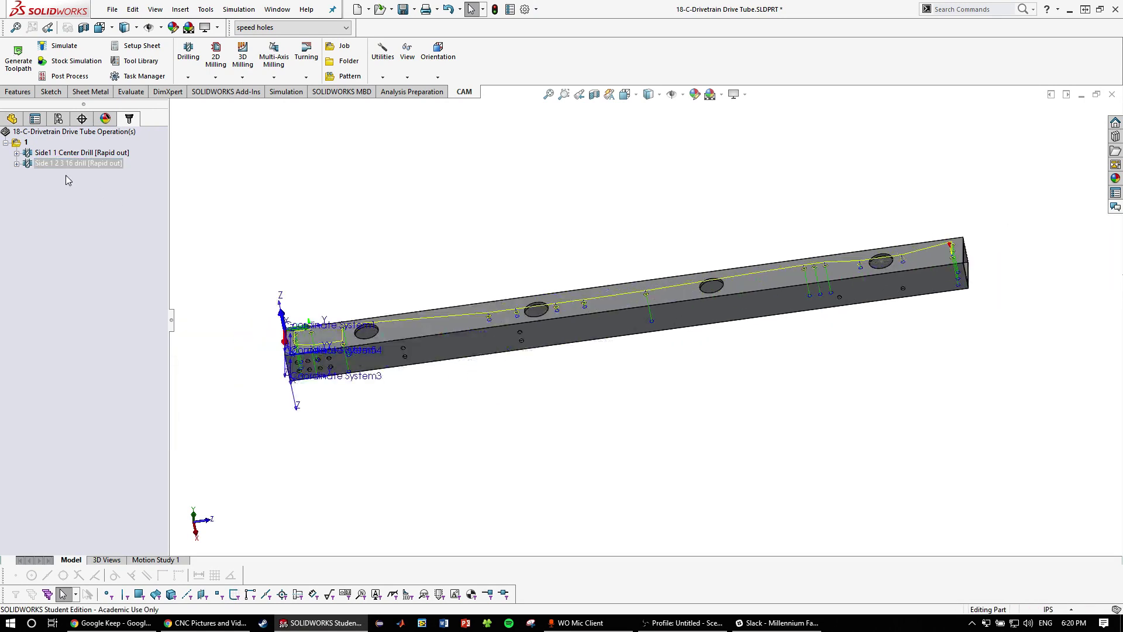
click(47, 166)
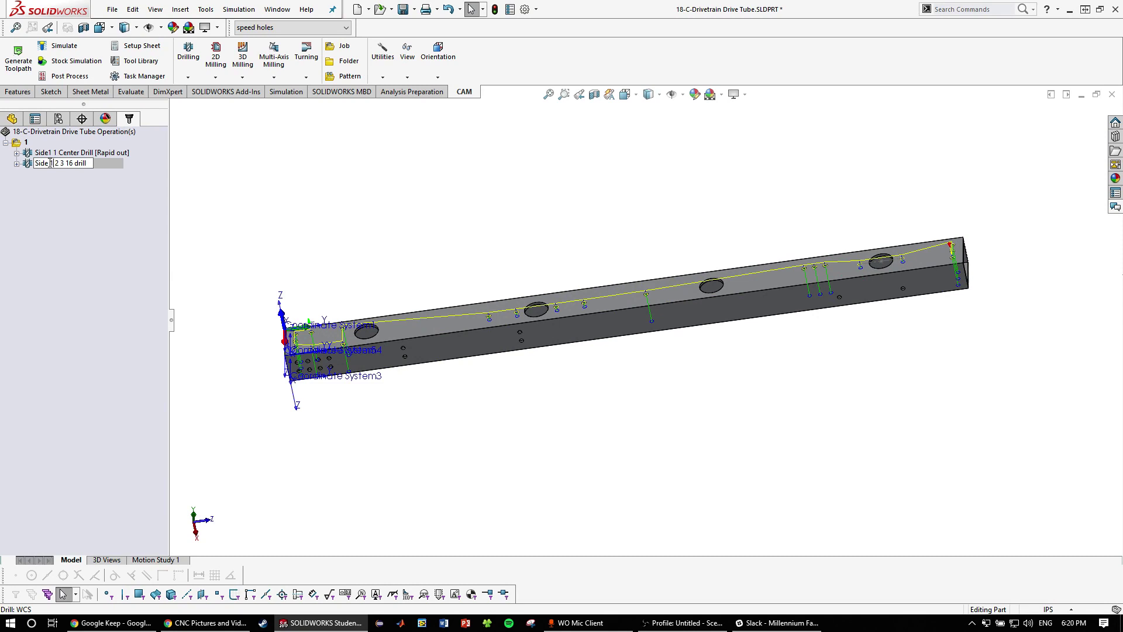
key(f)
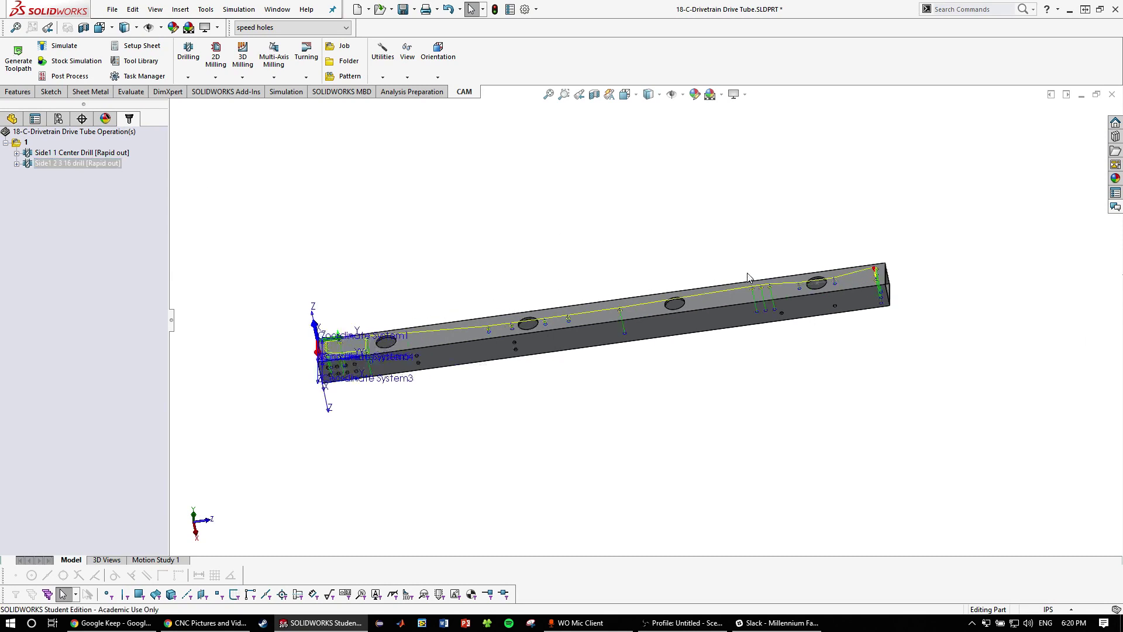
Create a 2D Contour operation using the 3/16" flat end mill (3/16 Endmill 34ipm) from the Tools library
click(216, 76)
click(237, 133)
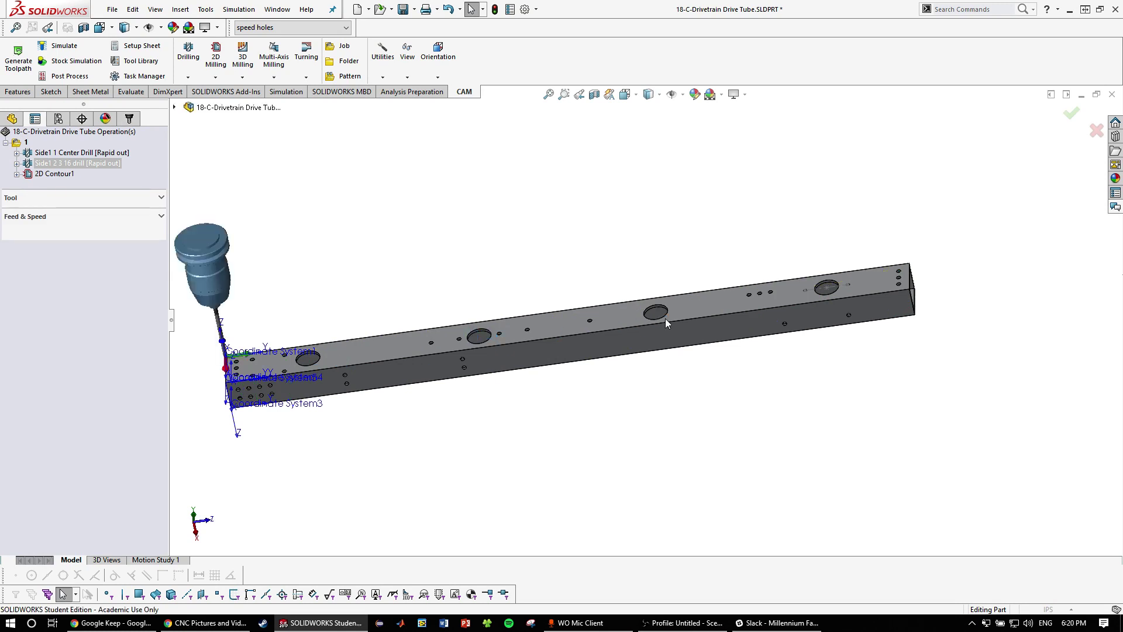
scroll(556, 327, down, 4)
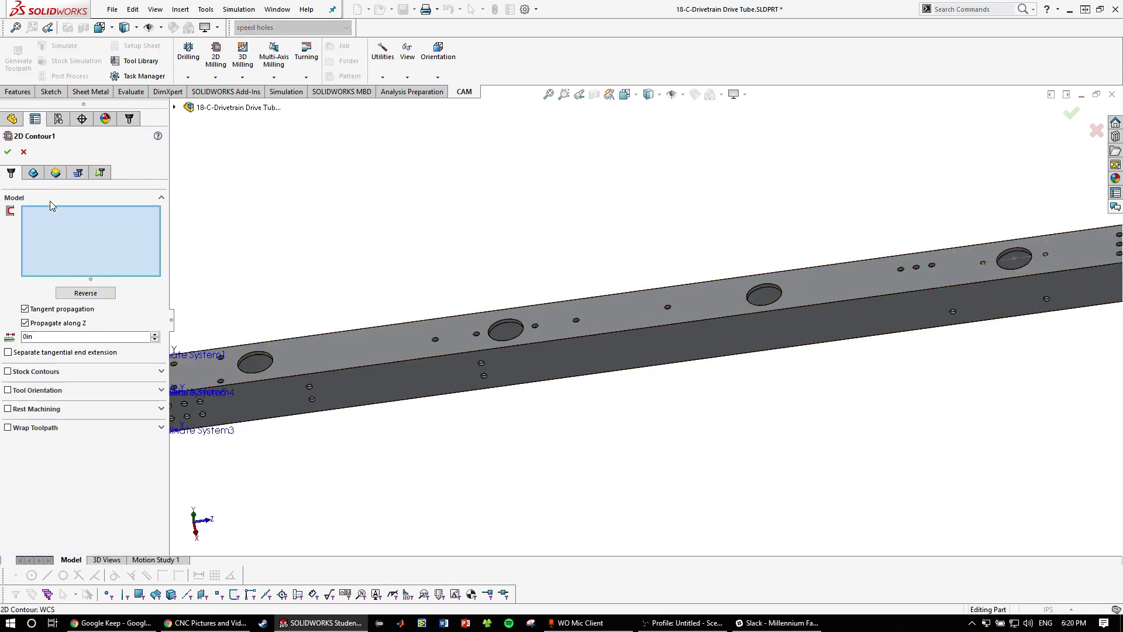
scroll(211, 256, down, 2)
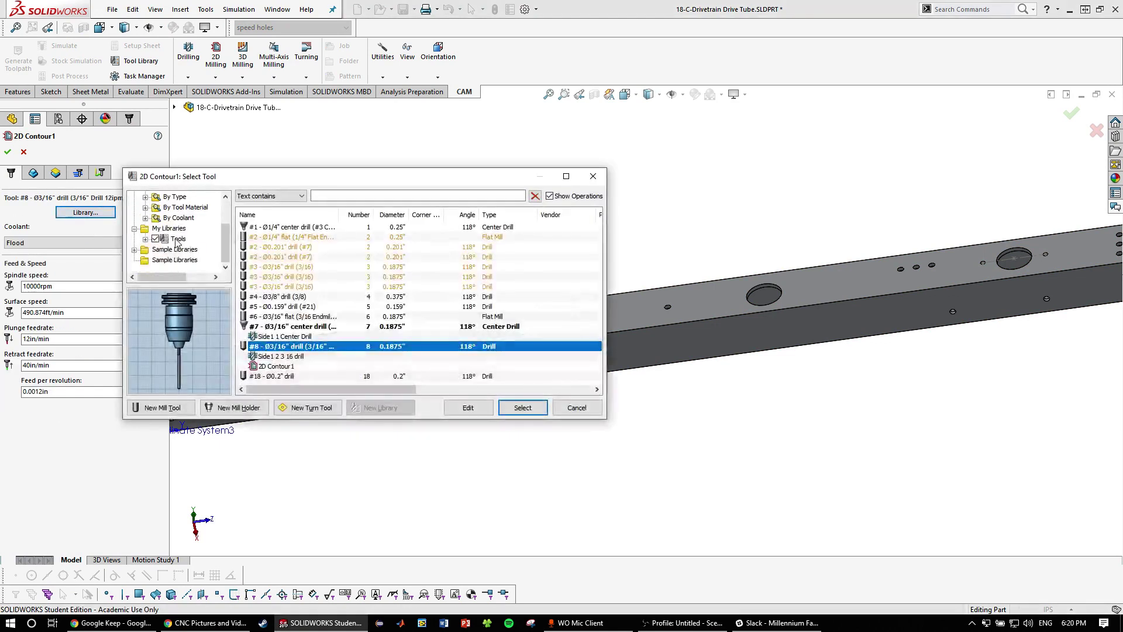
click(177, 240)
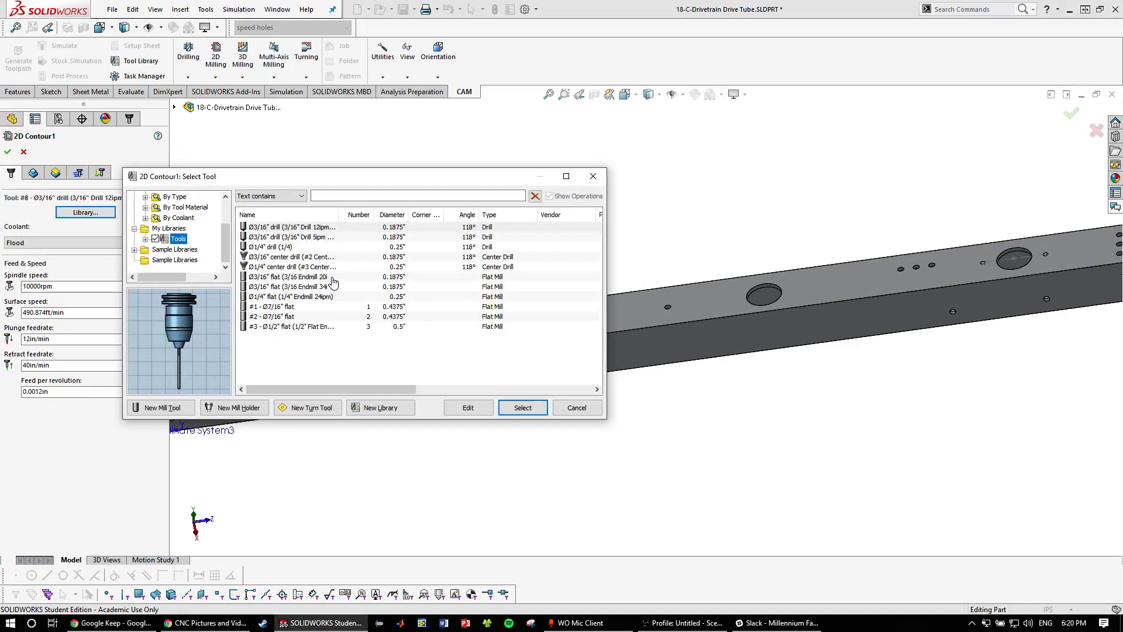
click(333, 286)
click(522, 408)
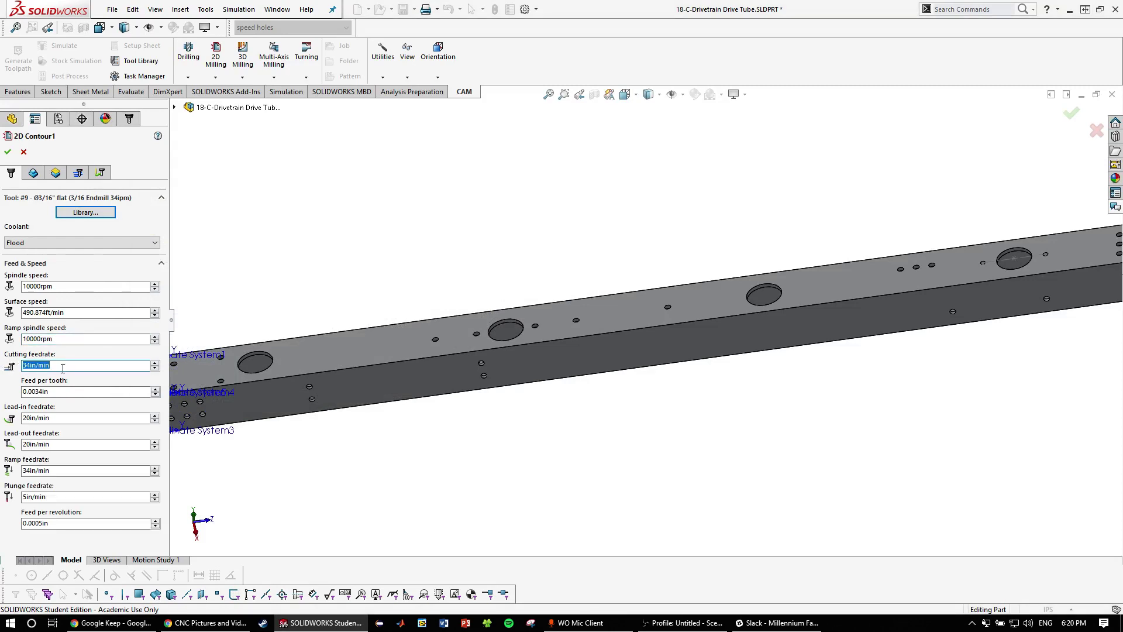
Set the contour operation's cutting feedrate and ramp feedrate to 25 in/min
double_click(54, 470)
click(64, 368)
scroll(372, 419, up, 2)
scroll(373, 418, down, 3)
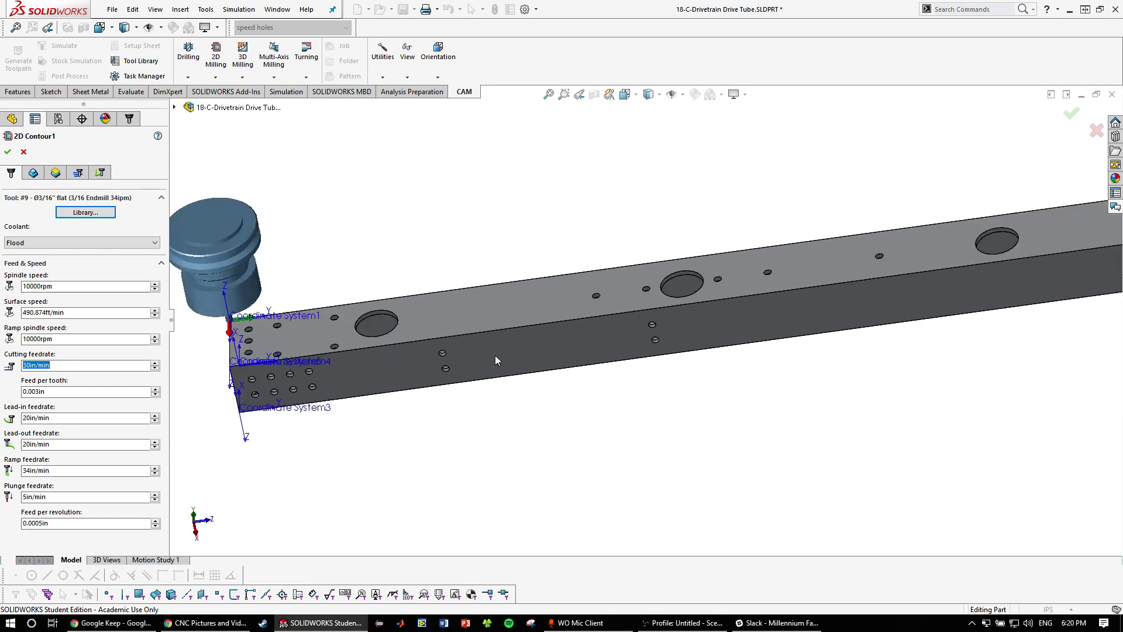
scroll(496, 350, down, 1)
scroll(561, 322, up, 3)
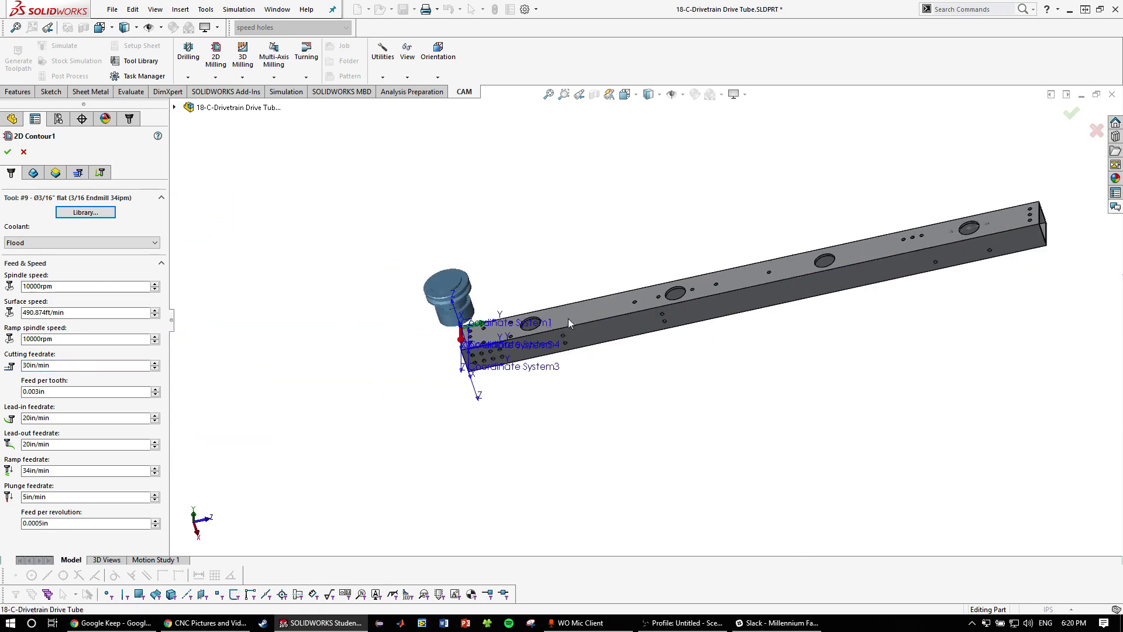
scroll(542, 326, down, 2)
scroll(512, 358, down, 1)
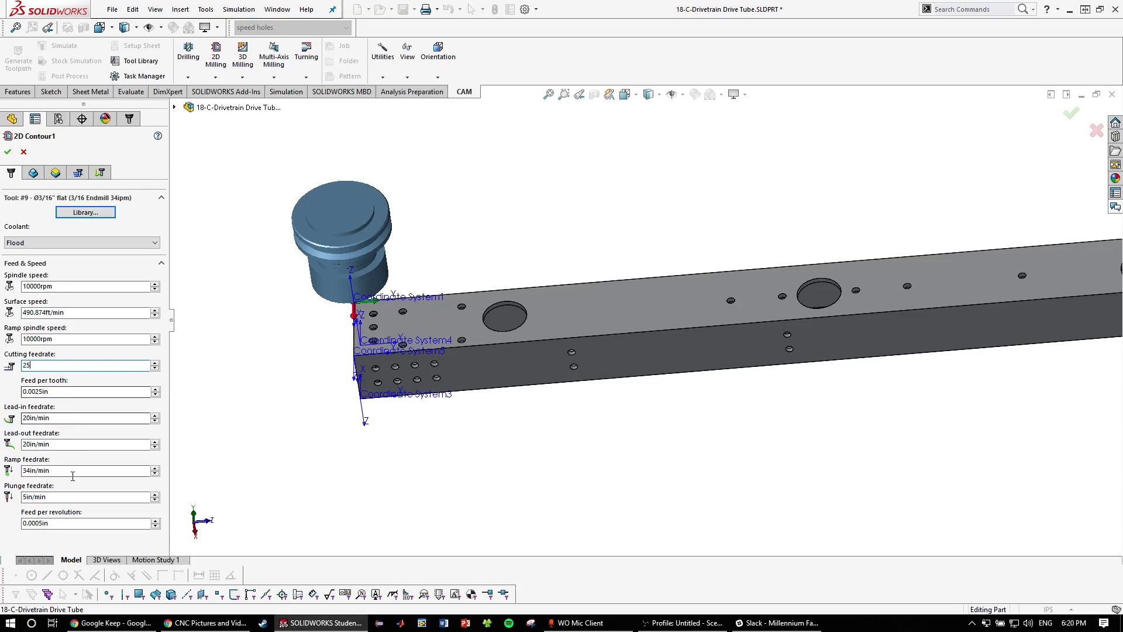
scroll(694, 312, up, 3)
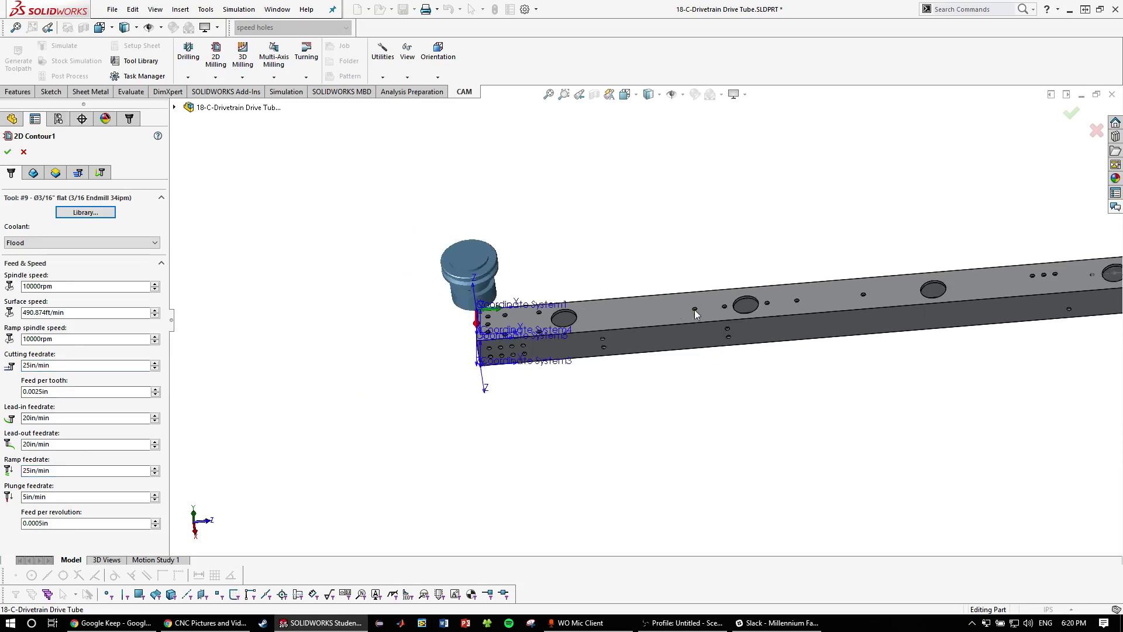
scroll(693, 313, down, 2)
Pick the lower edges of the first two large bores as contour geometry and reverse their cutting direction
click(33, 173)
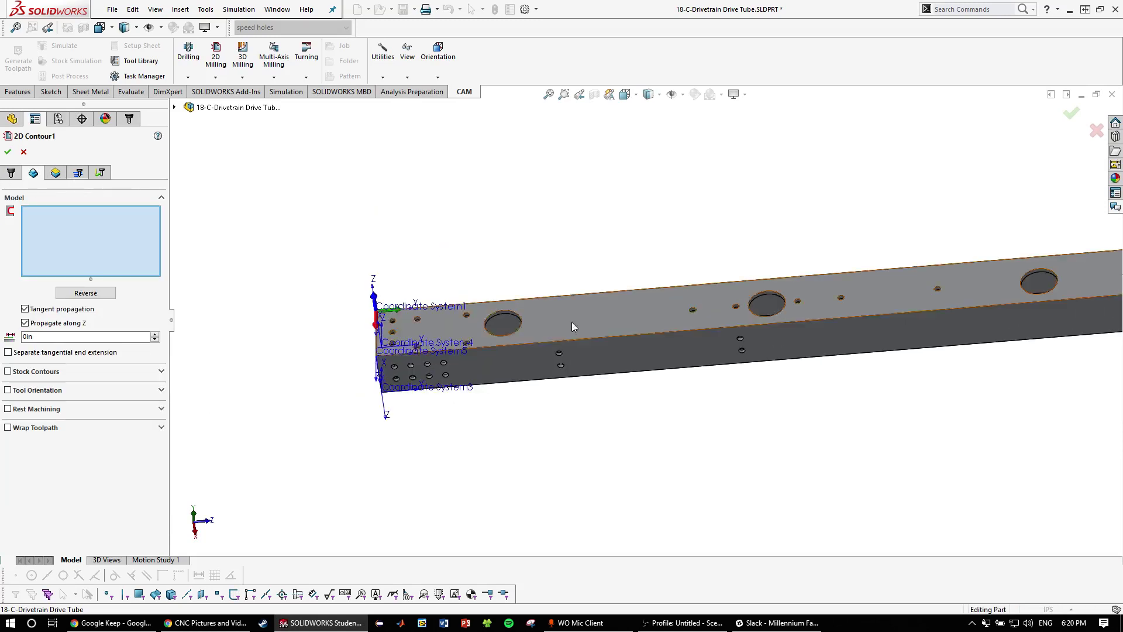
scroll(520, 316, down, 3)
click(488, 304)
scroll(489, 304, up, 3)
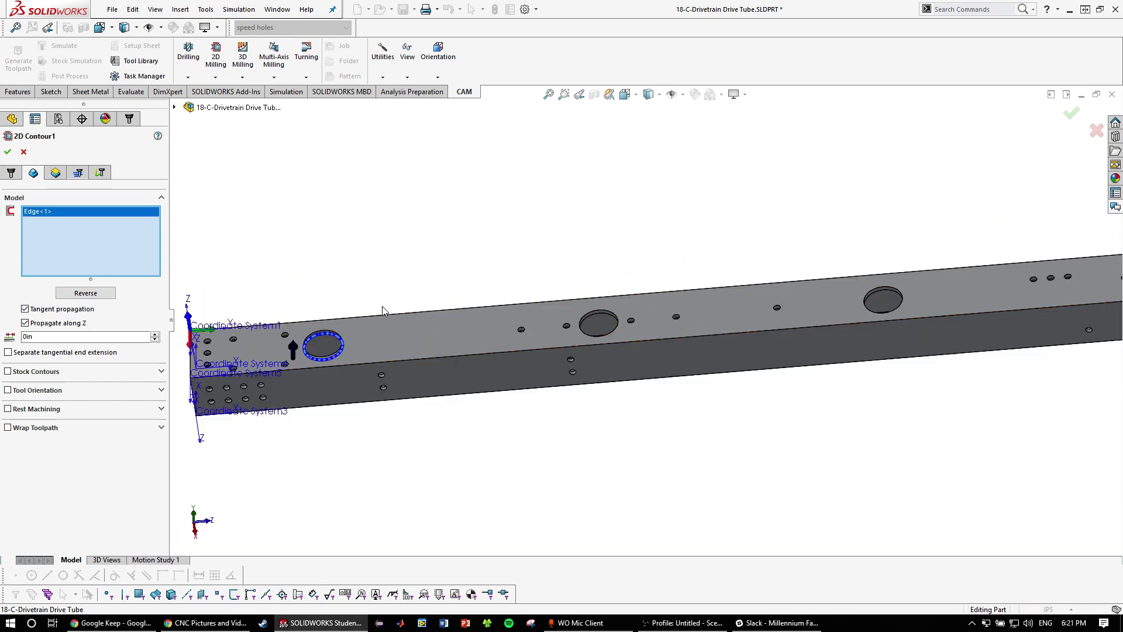
scroll(556, 318, down, 4)
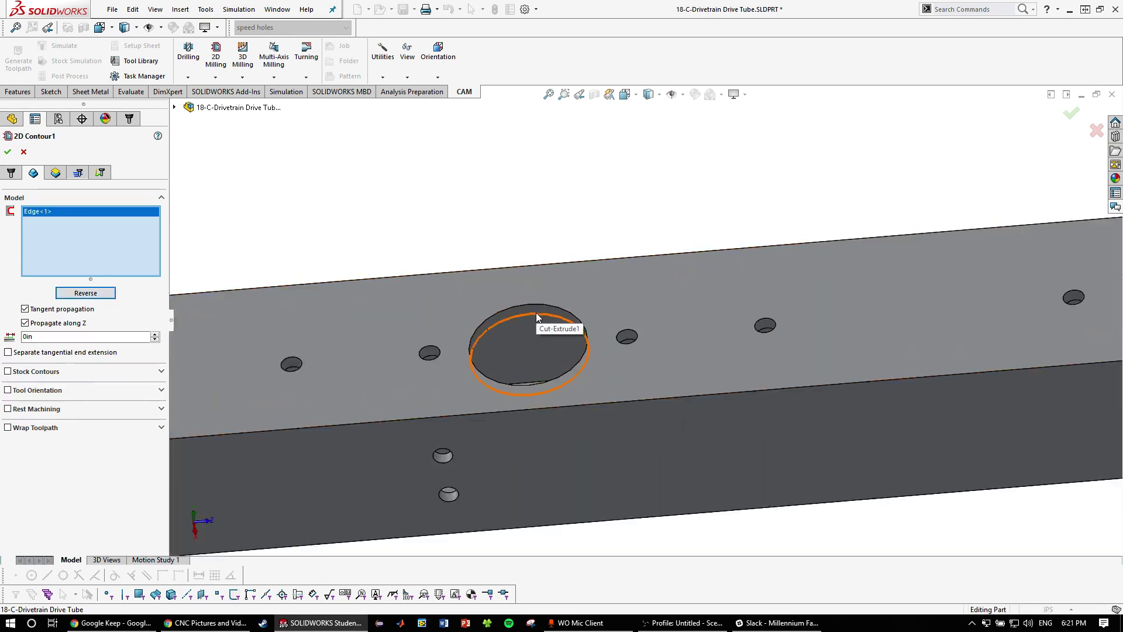
click(535, 312)
scroll(536, 313, up, 3)
click(87, 290)
scroll(726, 336, up, 3)
scroll(778, 293, down, 4)
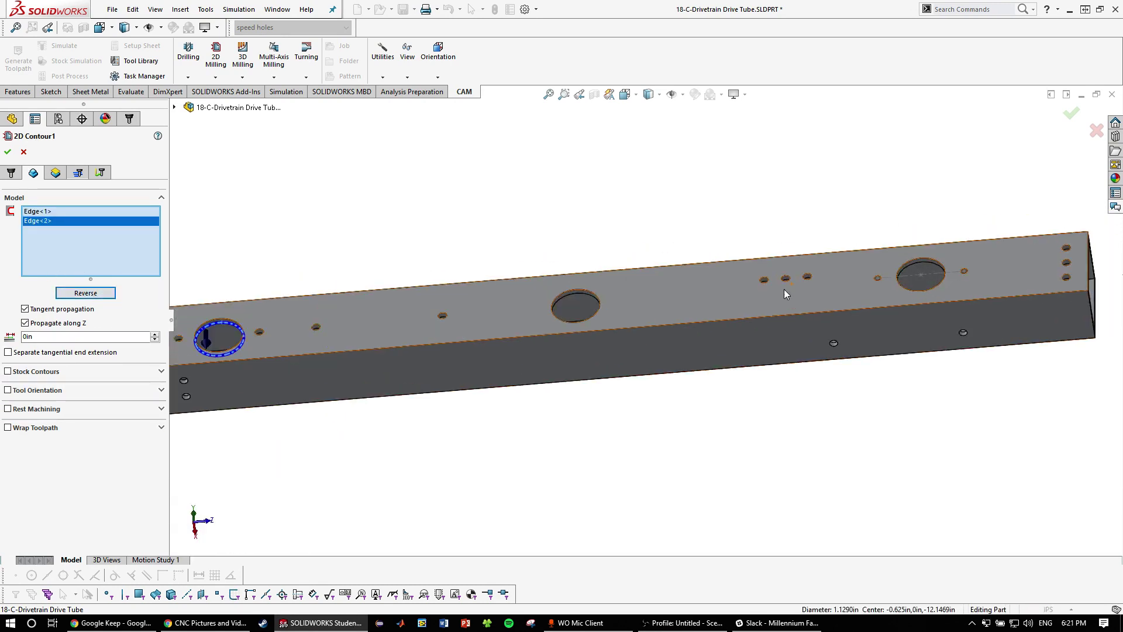
Add the lower edges of the third and fourth large bores to the contour geometry with their direction reversed
click(509, 298)
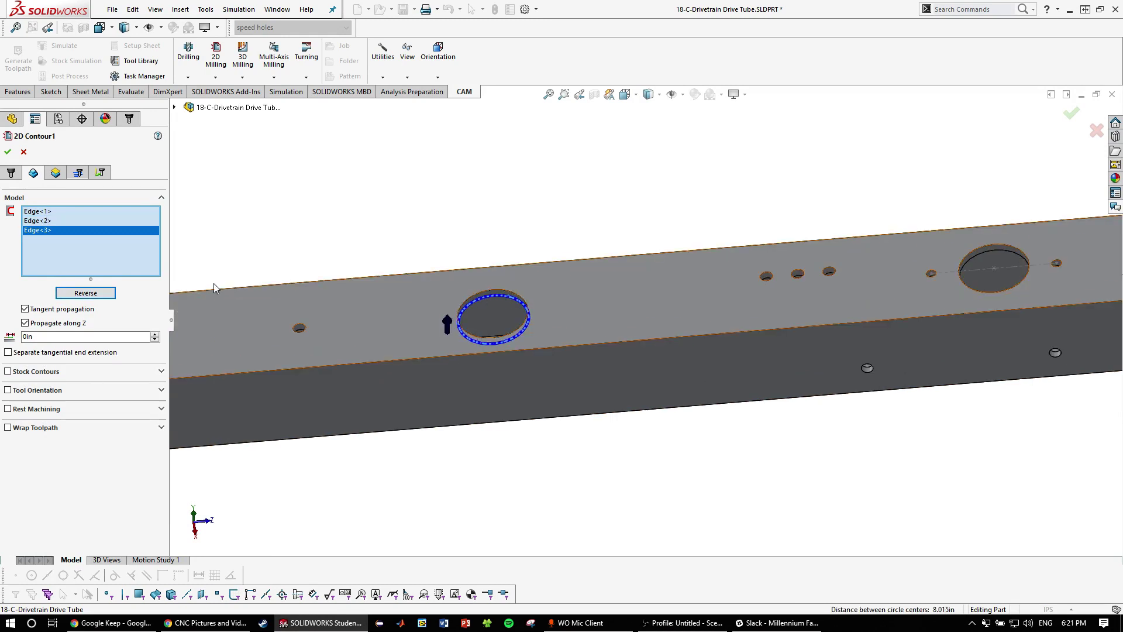
scroll(830, 294, down, 2)
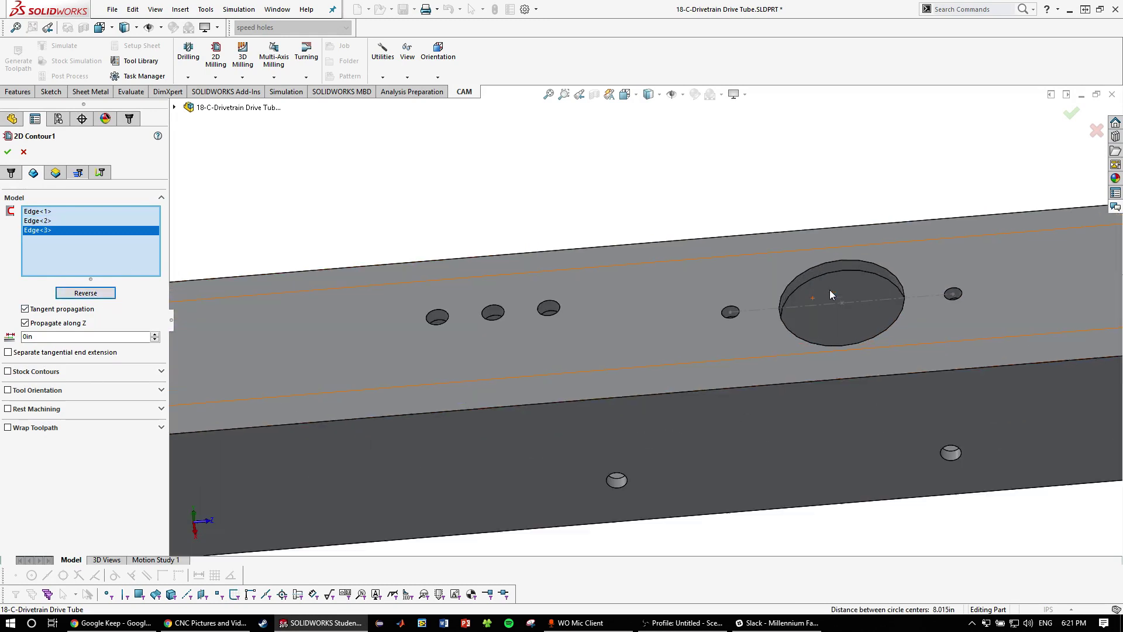
click(859, 270)
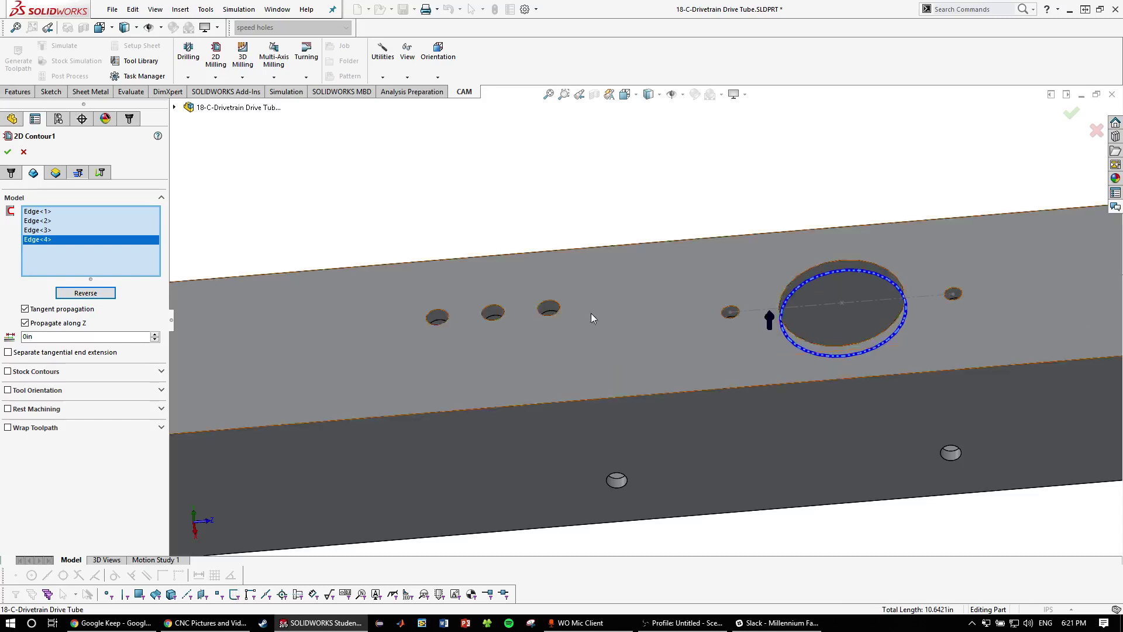
scroll(646, 321, up, 4)
scroll(473, 319, up, 4)
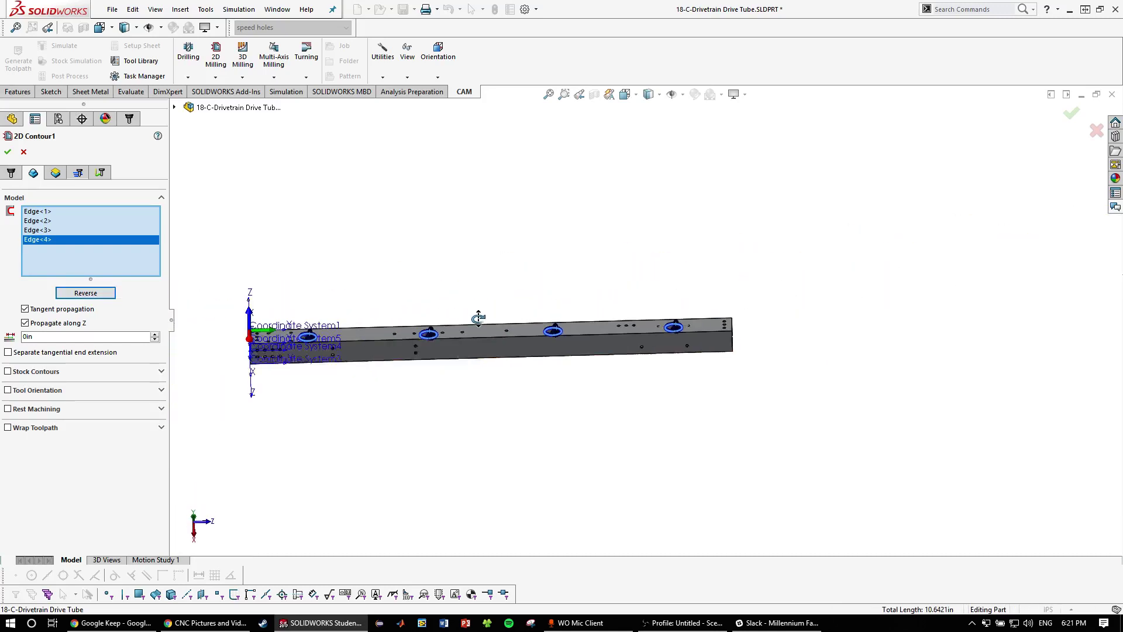
middle_drag(476, 318, 427, 402)
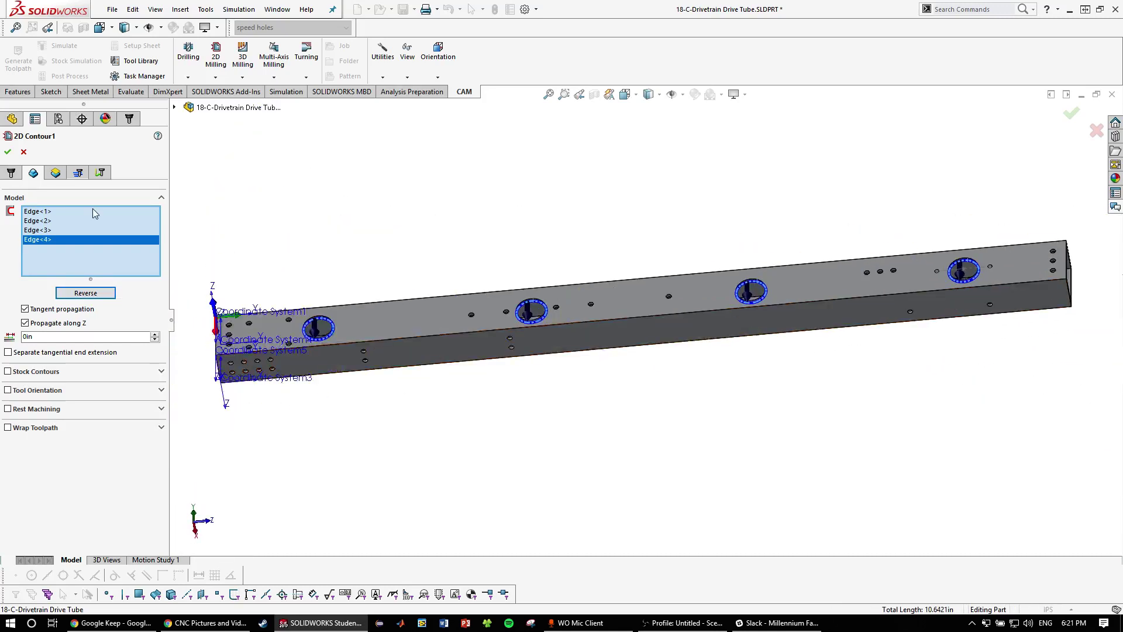
Set the contour operation's bottom height to -0.03 in from the contour so the cutter passes through the wall
click(55, 174)
scroll(364, 334, down, 6)
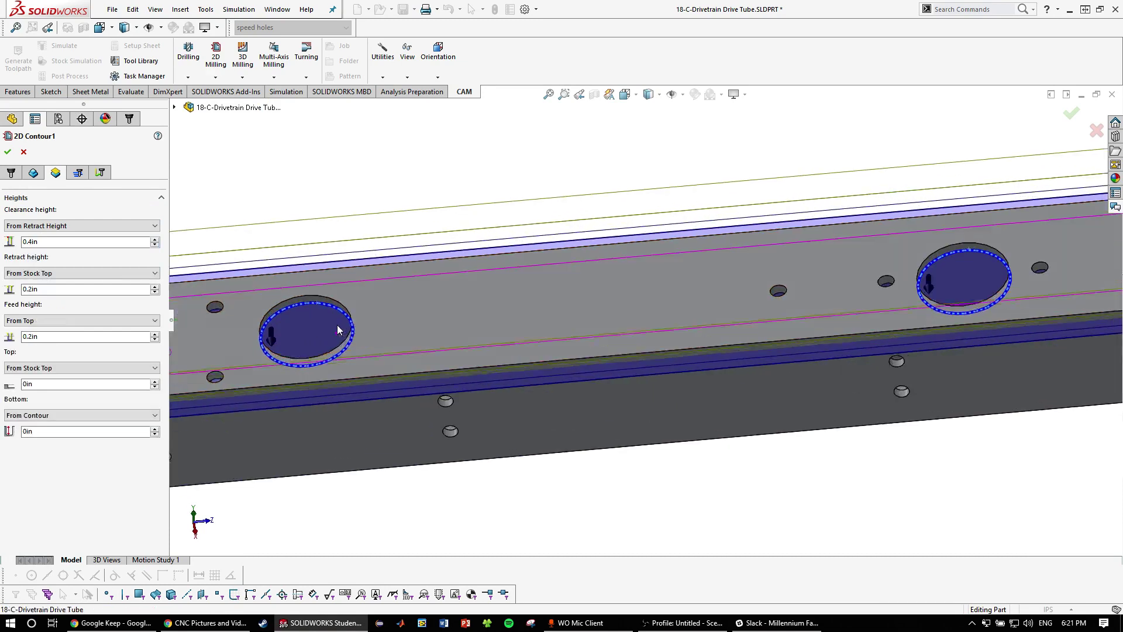
middle_drag(325, 291, 801, 279)
scroll(801, 280, down, 3)
middle_click(528, 399)
middle_drag(528, 399, 547, 334)
scroll(516, 356, down, 5)
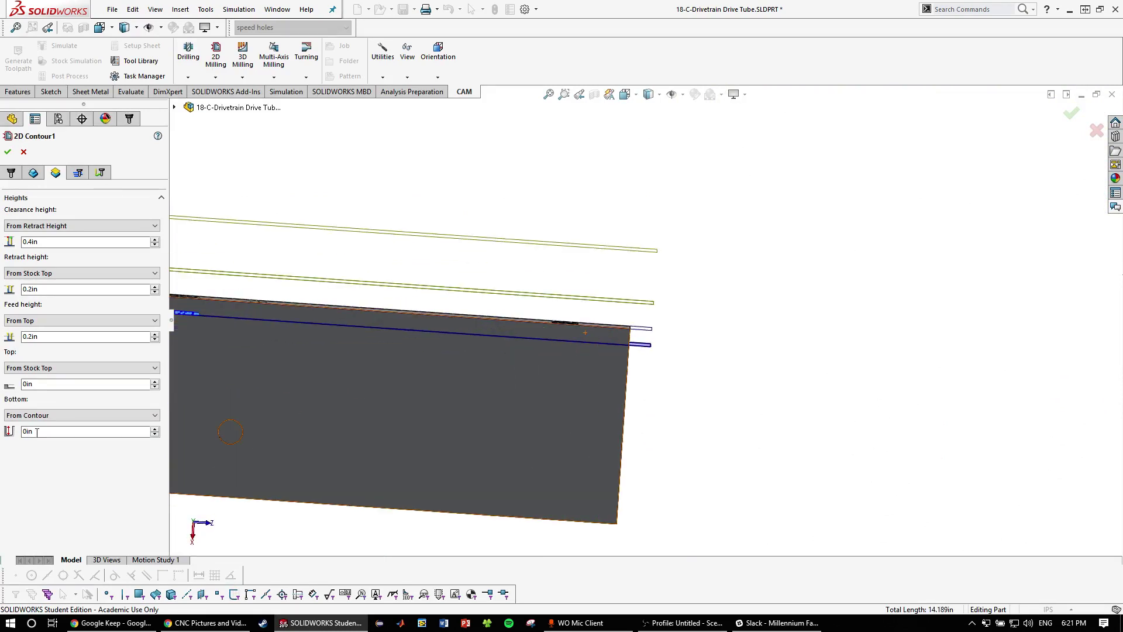
text(-0.03)
key(Return)
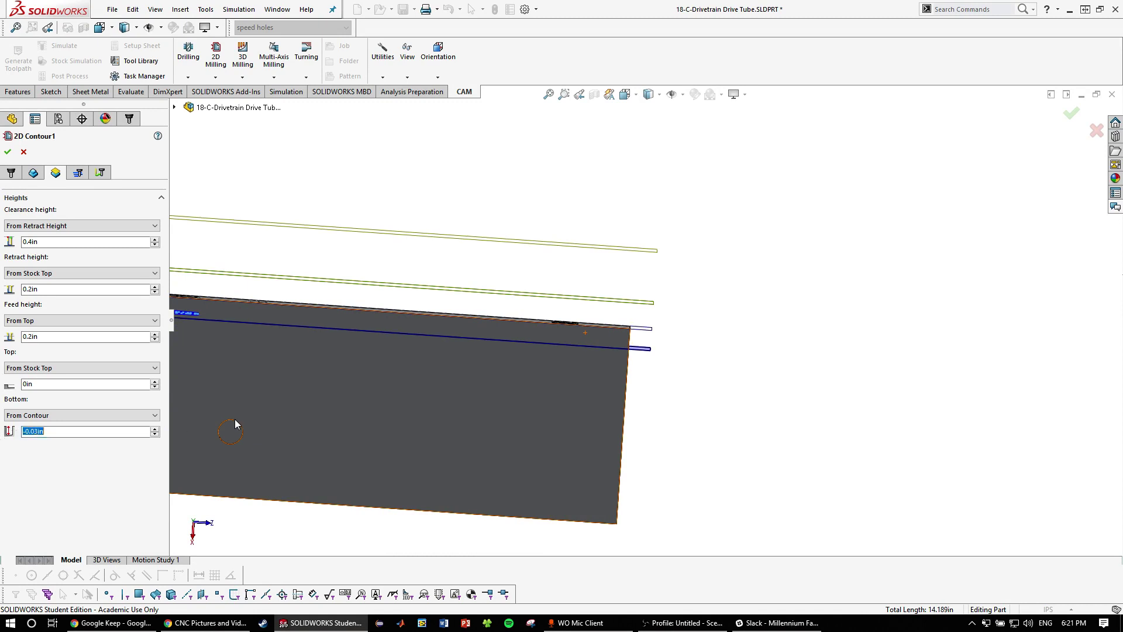
middle_drag(234, 419, 363, 307)
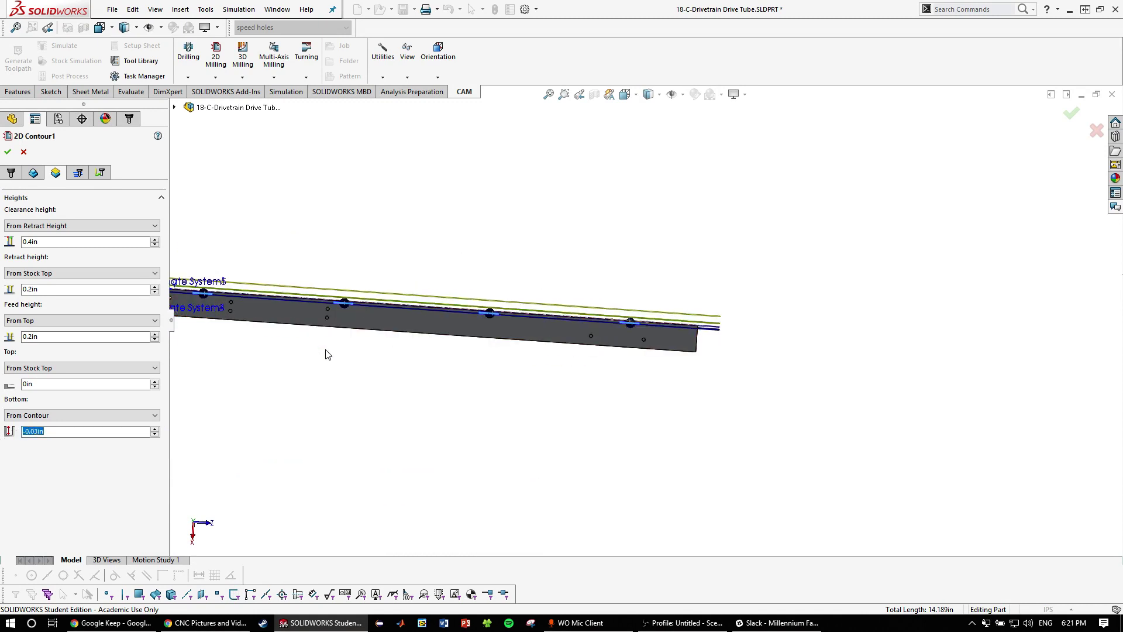
middle_drag(326, 354, 483, 402)
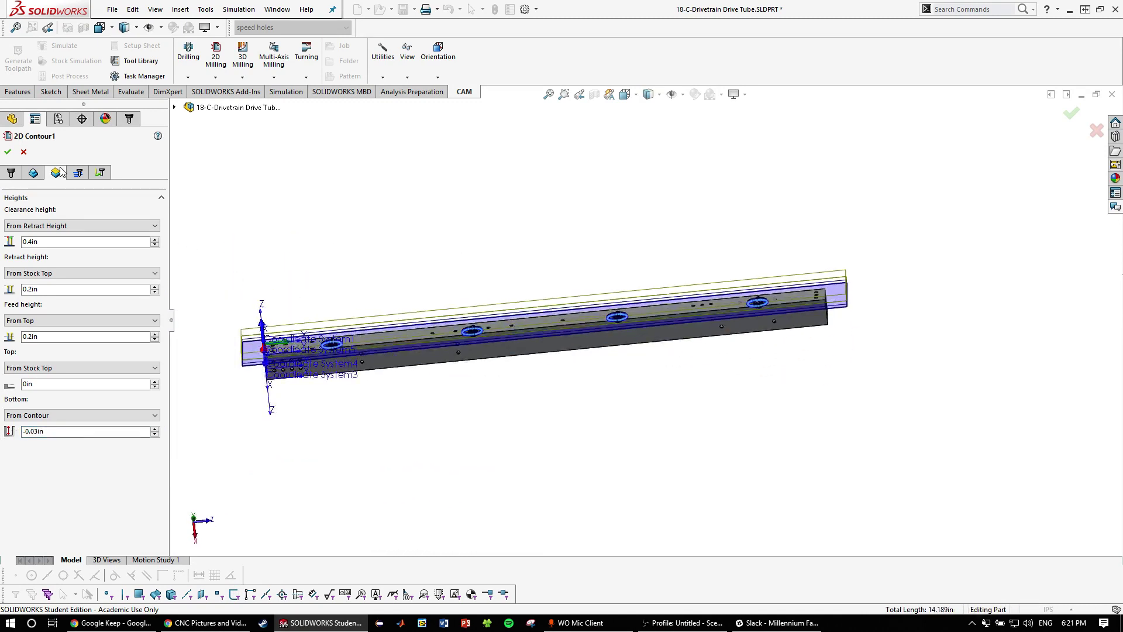
Enable ramping for the contour operation with a ramp clearance height of 0.02 in and accept the operation
click(82, 174)
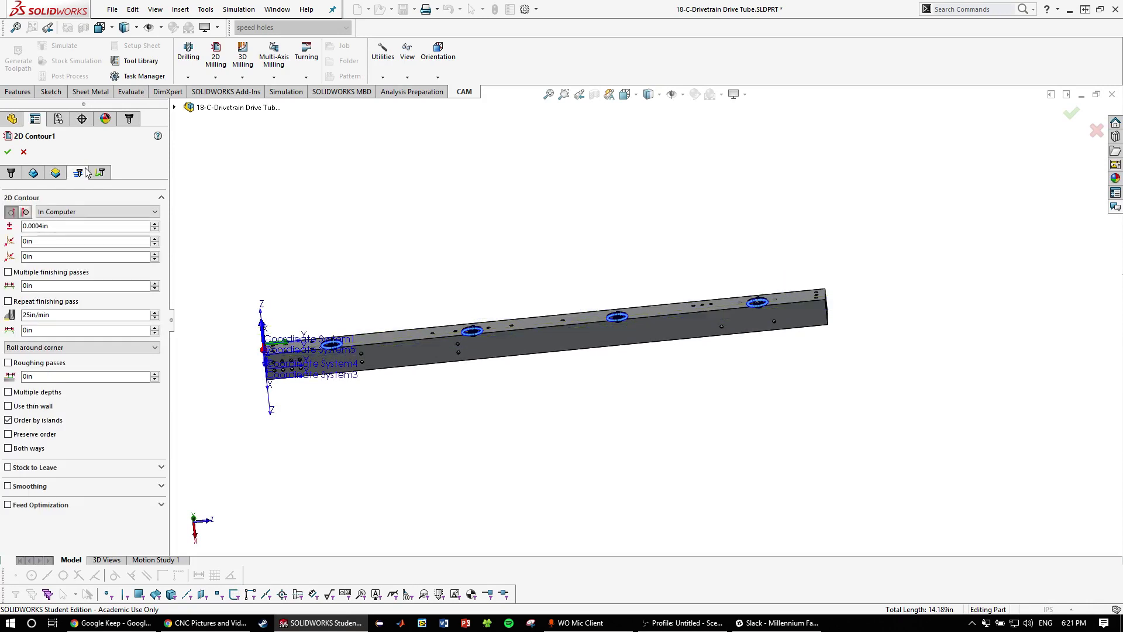
scroll(327, 354, down, 8)
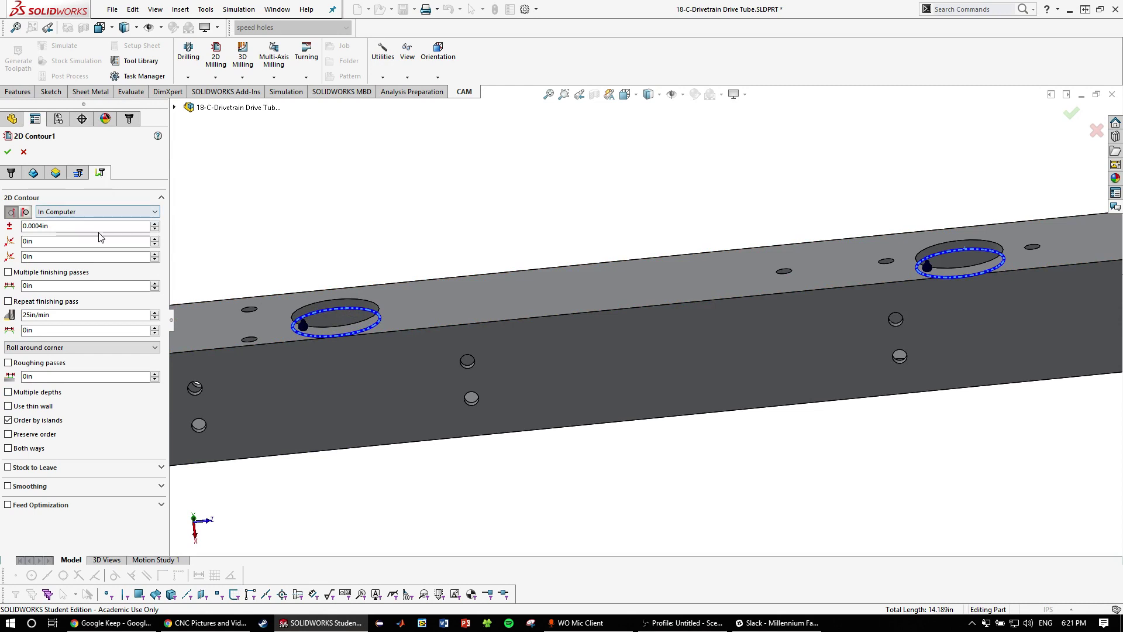
click(100, 172)
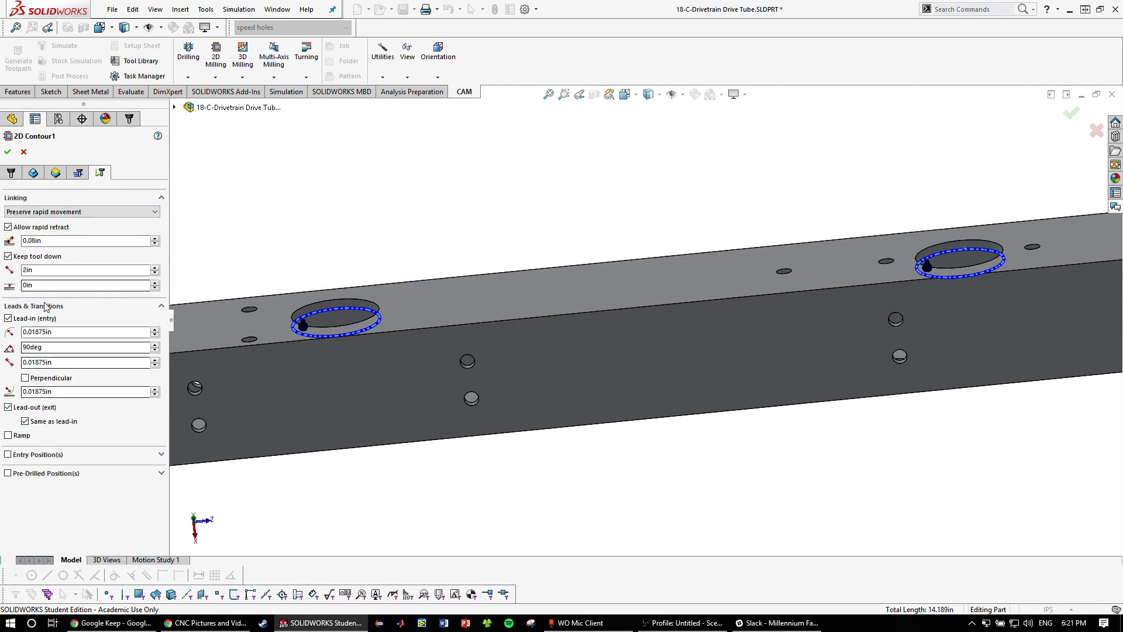
click(9, 435)
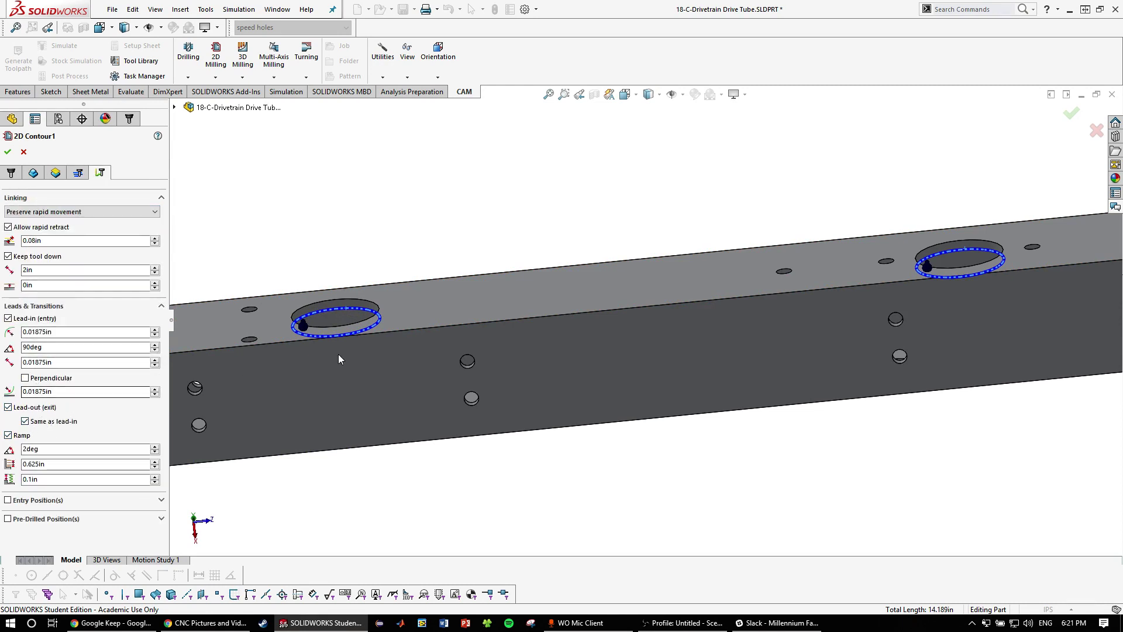
middle_drag(339, 354, 327, 302)
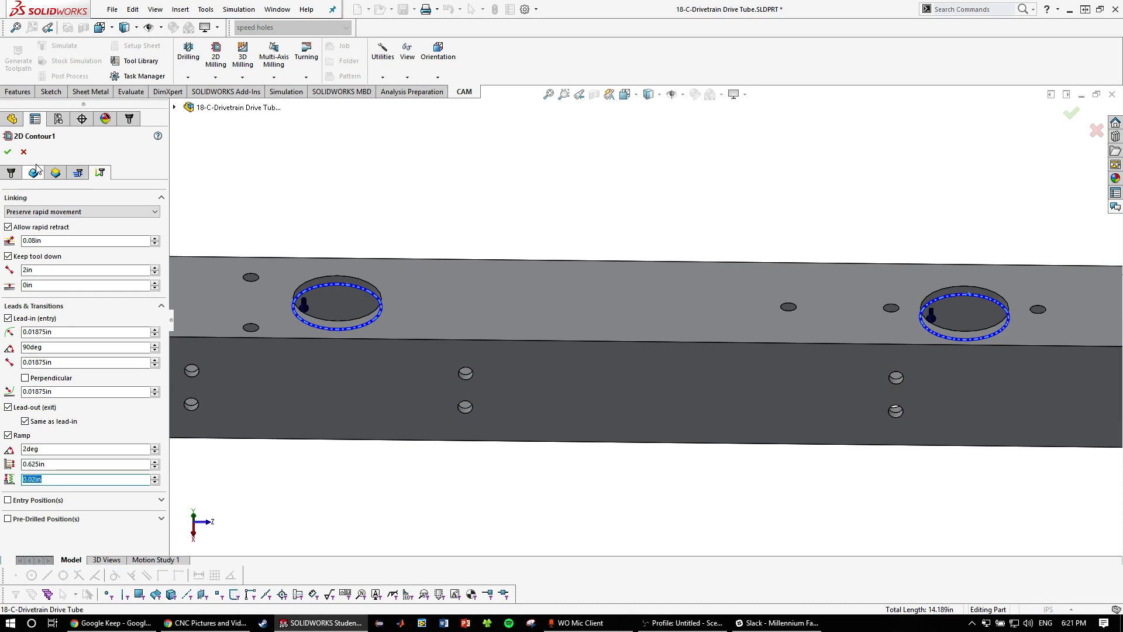
click(8, 152)
Check the contour toolpath in the large bores and rename the 2D contour operation as "Side 1 3 3 16 endmill"
scroll(374, 295, down, 3)
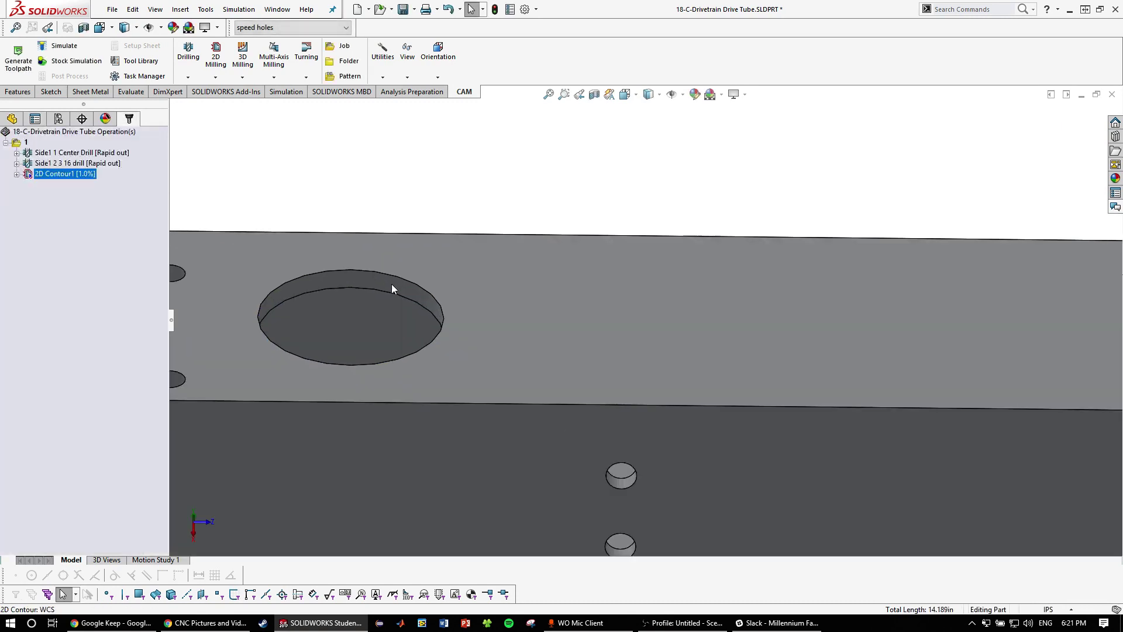
middle_drag(387, 286, 351, 433)
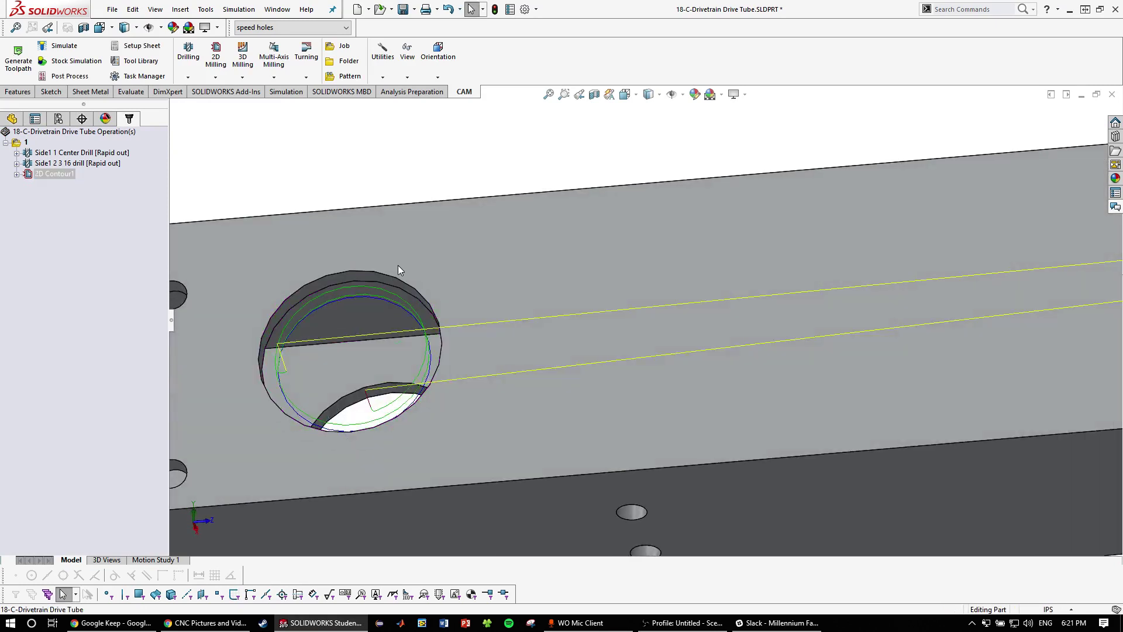
scroll(720, 338, up, 10)
scroll(927, 297, down, 4)
middle_drag(808, 319, 812, 236)
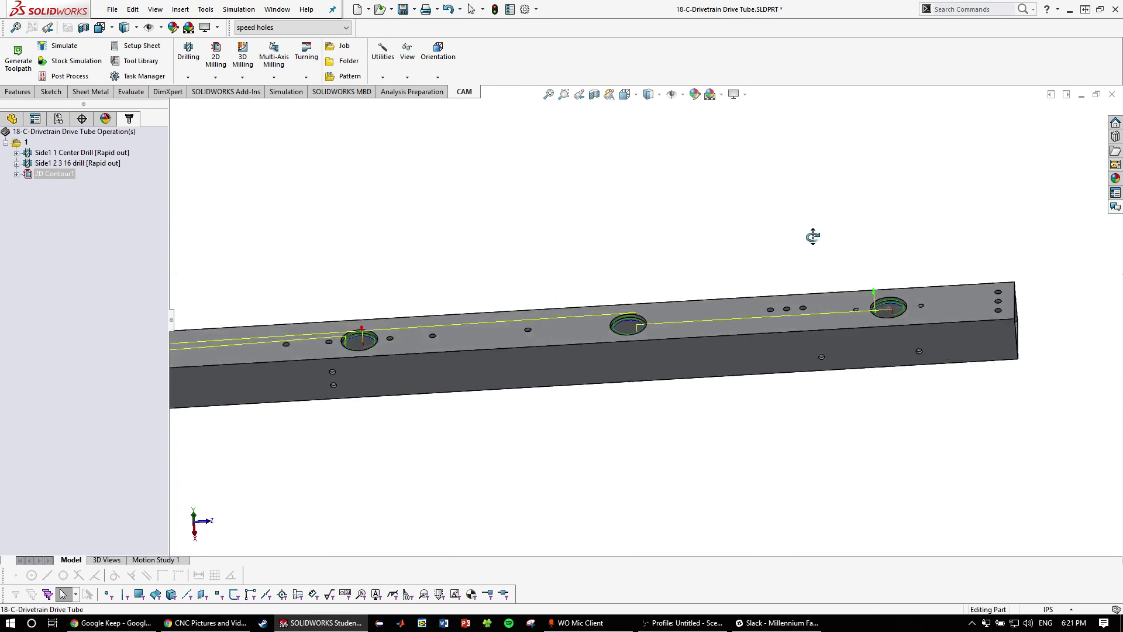
scroll(812, 236, up, 4)
click(47, 175)
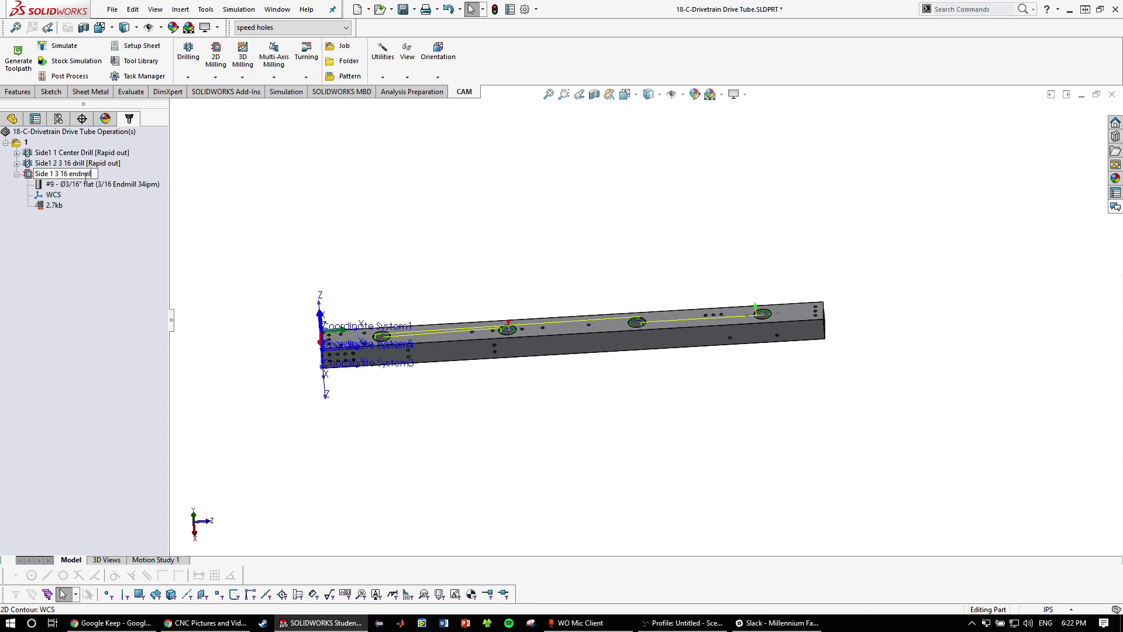
click(276, 221)
scroll(458, 332, down, 2)
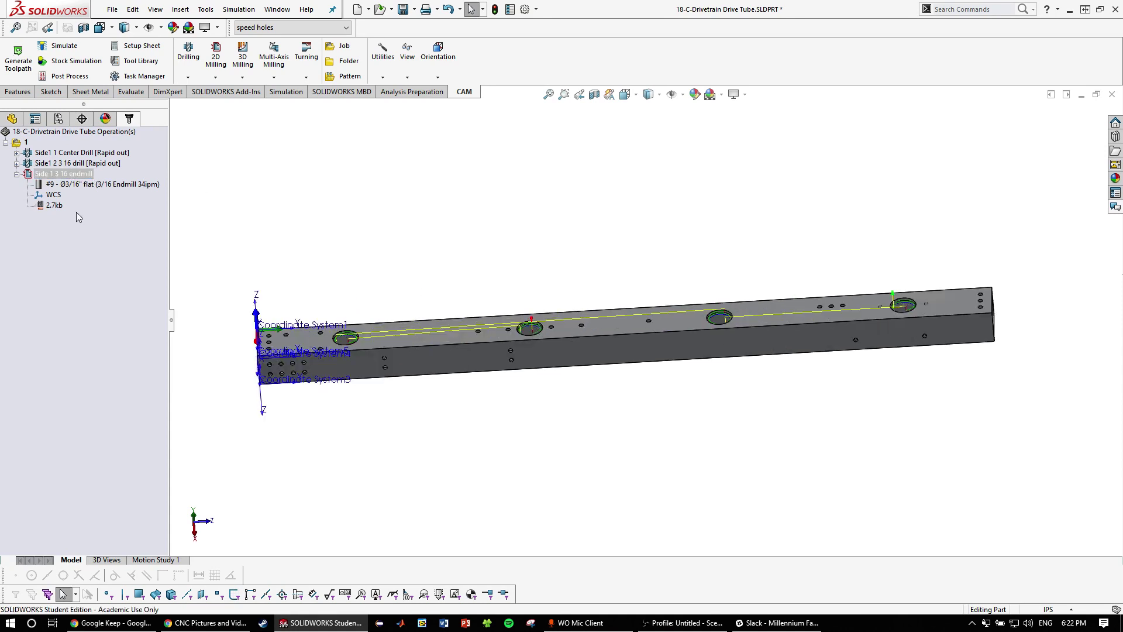
click(53, 175)
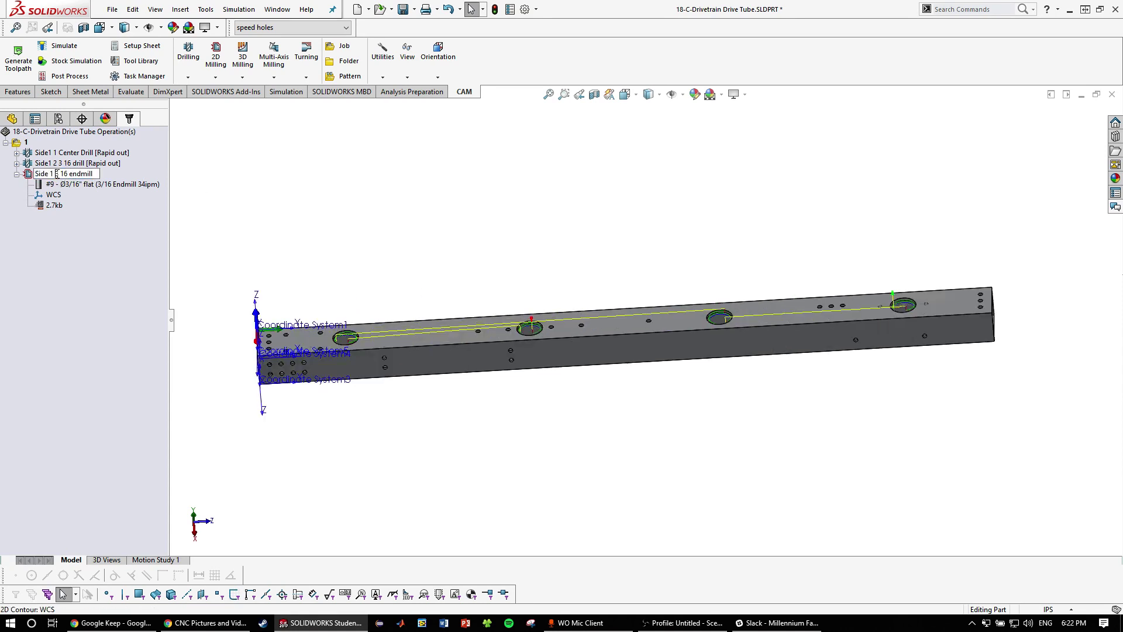
scroll(615, 321, down, 5)
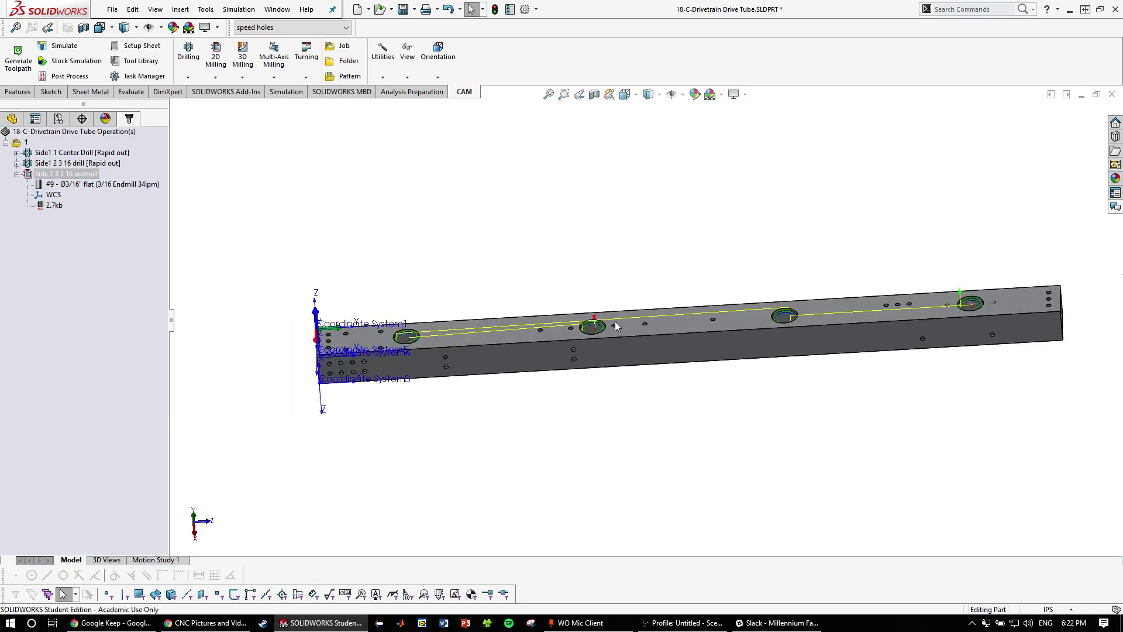
Examine the contour toolpath along the tube's first side and the coordinate systems at its end
scroll(598, 355, up, 2)
middle_drag(768, 310, 731, 272)
scroll(680, 296, down, 3)
scroll(639, 310, up, 3)
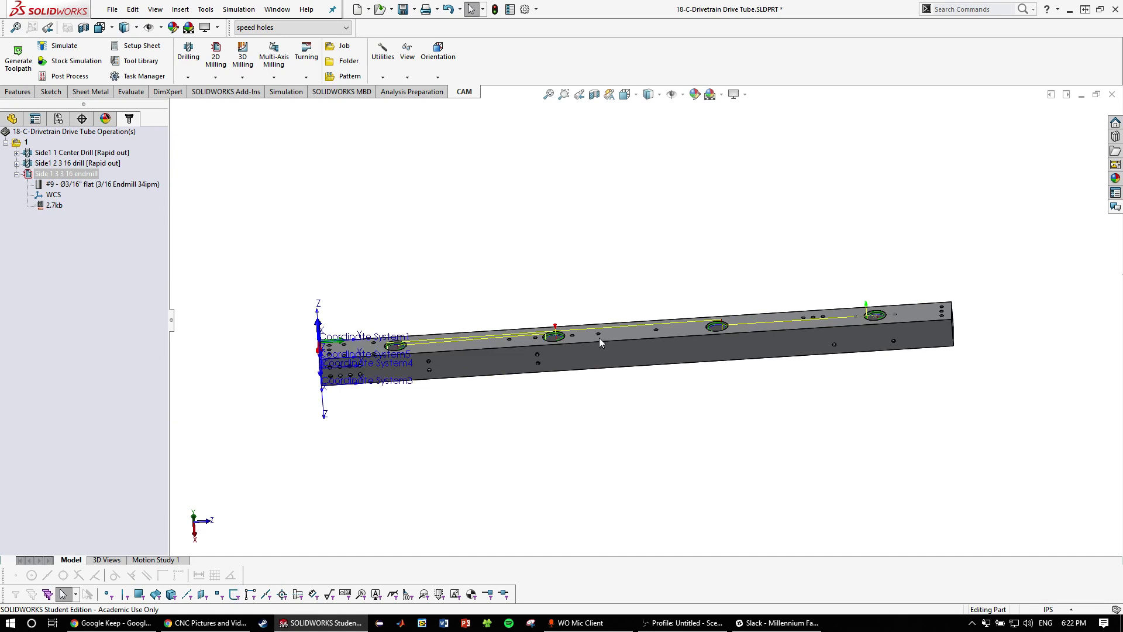
middle_drag(893, 315, 692, 427)
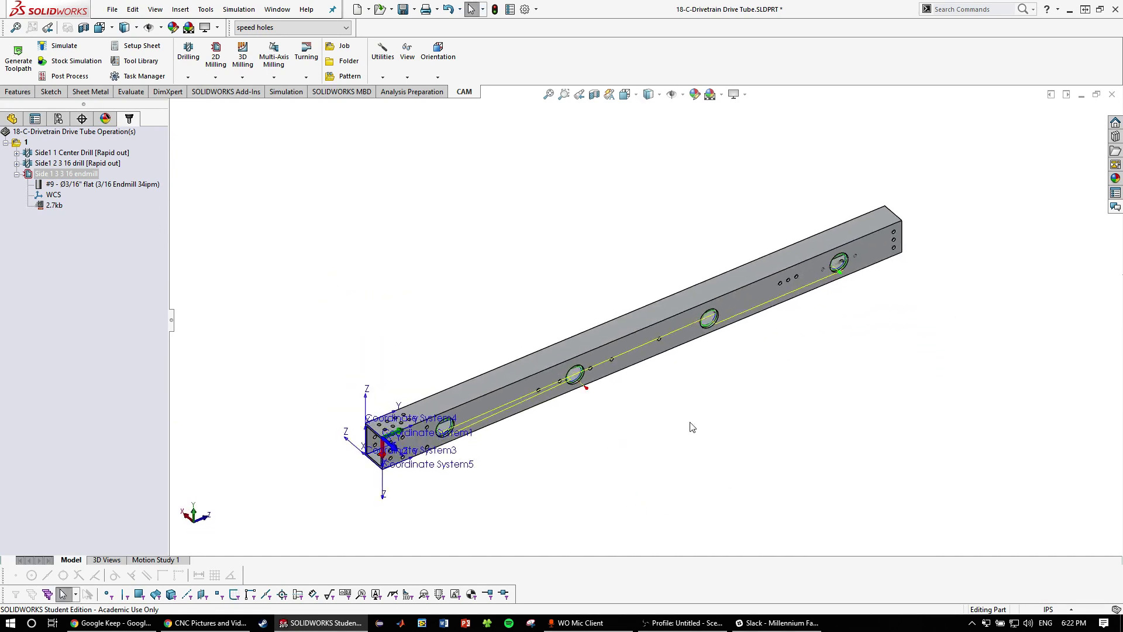
scroll(418, 438, down, 6)
click(452, 318)
scroll(639, 333, up, 5)
click(800, 319)
scroll(801, 319, down, 3)
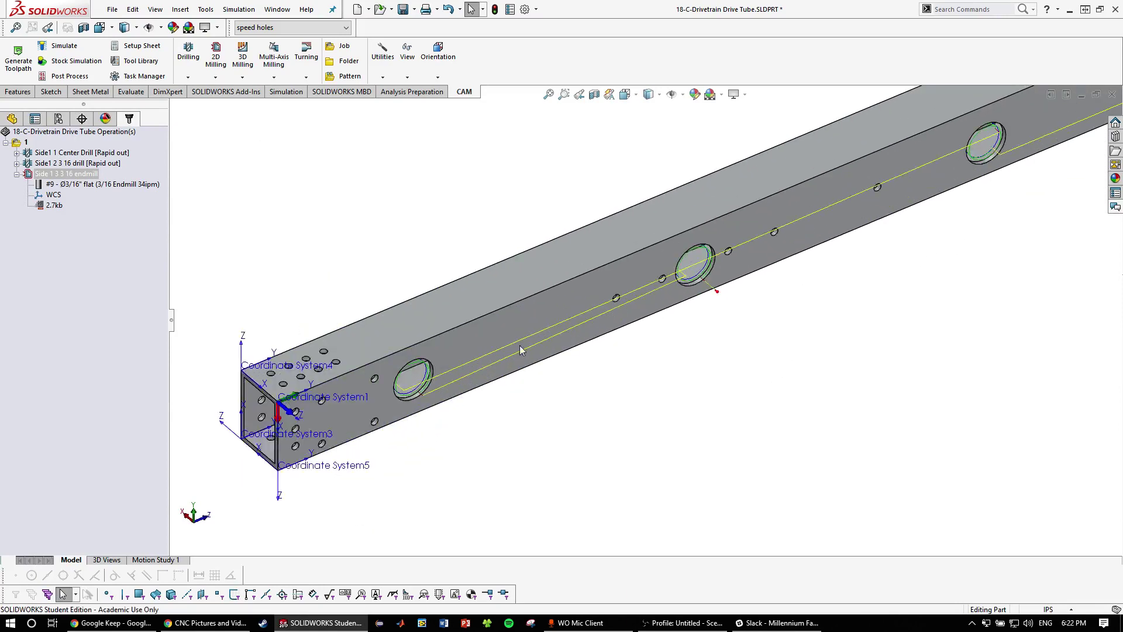
scroll(643, 319, up, 4)
scroll(521, 387, down, 5)
middle_drag(521, 387, 547, 354)
scroll(648, 306, up, 4)
scroll(685, 290, up, 3)
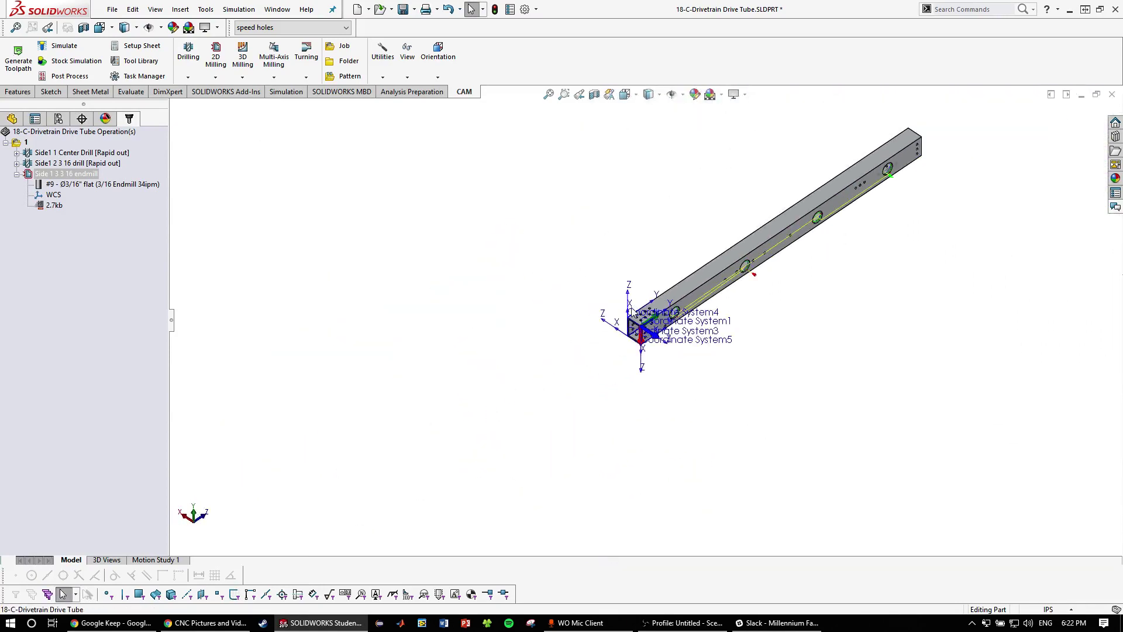
Inspect the tube's remaining sides and how the coordinate systems at its open end are oriented
scroll(860, 228, down, 4)
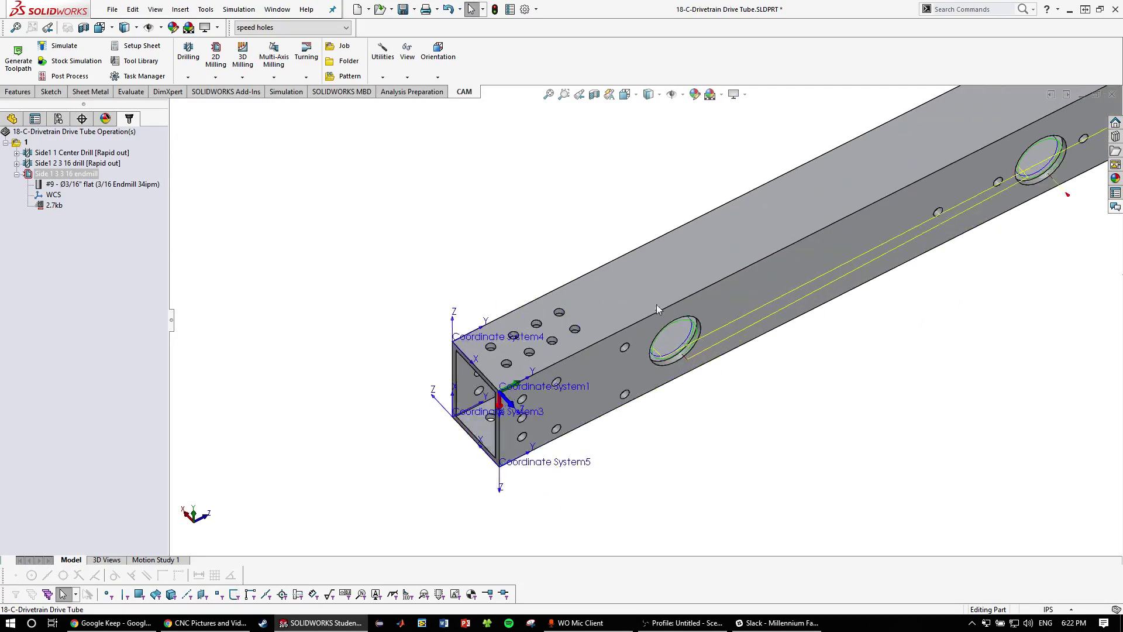
scroll(827, 250, up, 3)
middle_drag(828, 250, 843, 176)
middle_drag(619, 386, 634, 246)
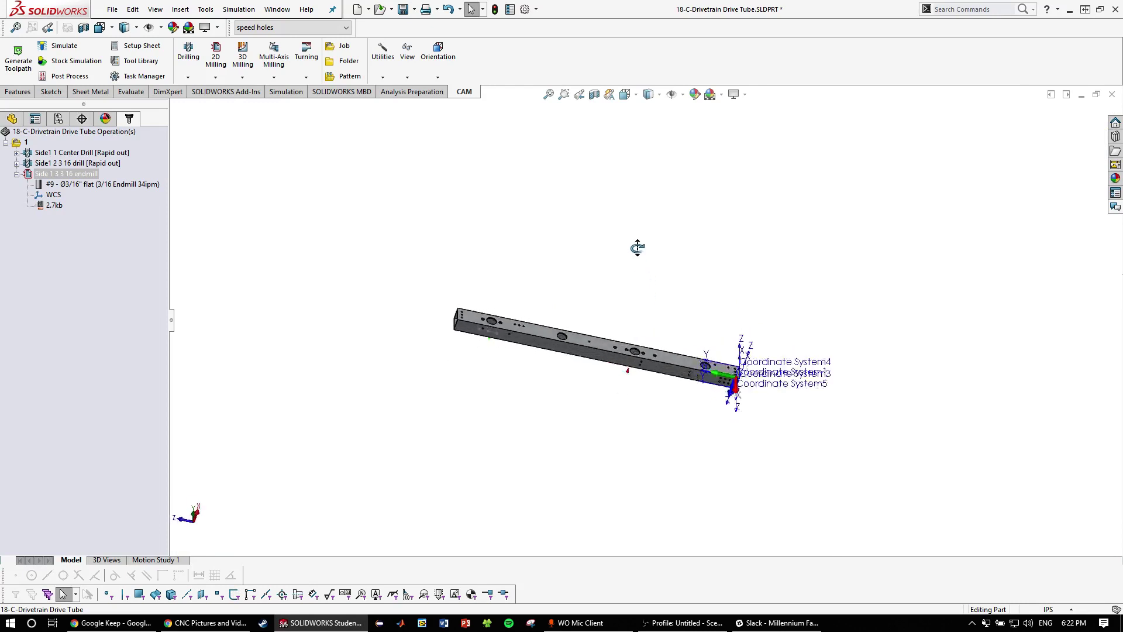
scroll(724, 349, down, 4)
scroll(692, 386, down, 3)
middle_drag(601, 386, 588, 313)
scroll(631, 333, up, 5)
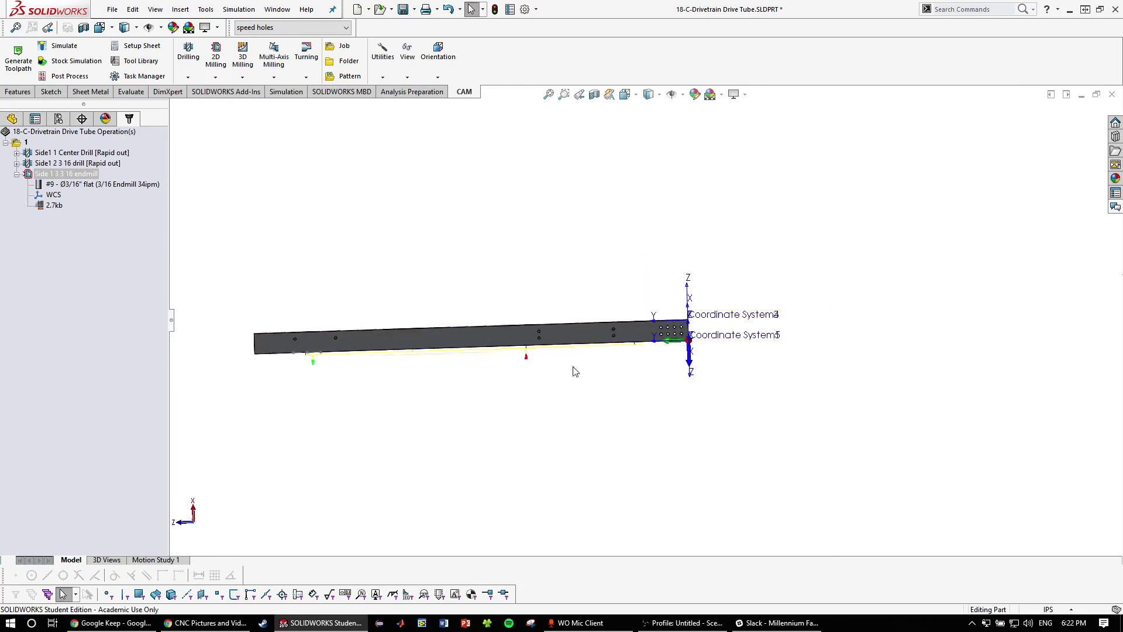
ctrl+middle_drag(484, 340, 507, 468)
scroll(786, 327, down, 5)
middle_click(744, 357)
middle_drag(744, 358, 761, 447)
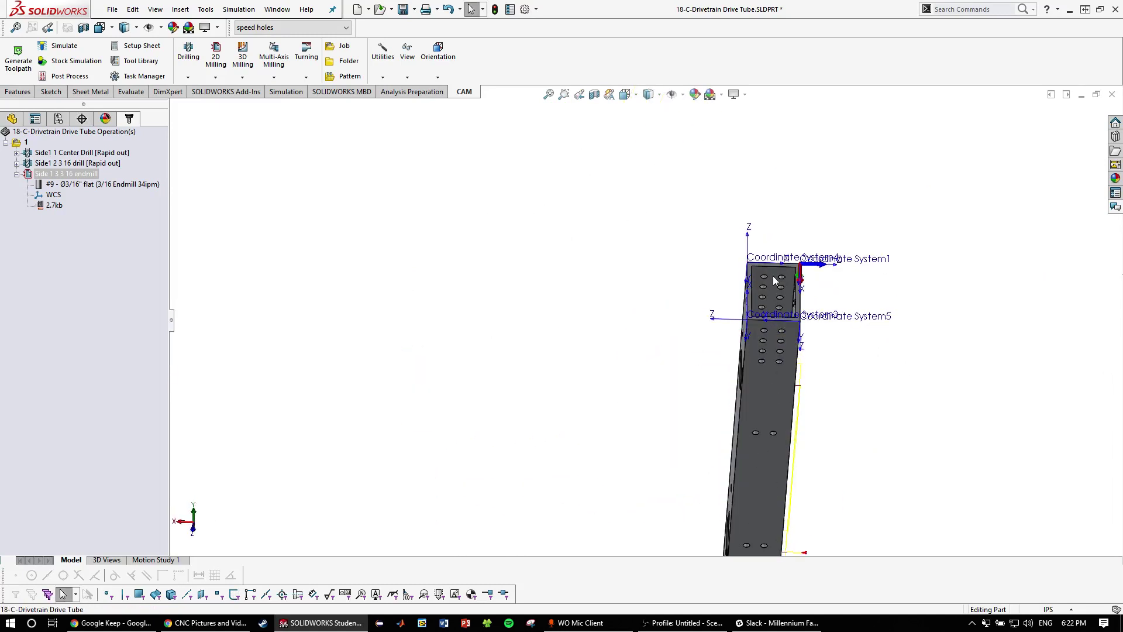
middle_drag(773, 276, 380, 422)
click(308, 469)
middle_drag(392, 474, 440, 431)
scroll(467, 454, down, 3)
Create a milling job with no additional stock and Coordinate System5 as its work coordinate system
click(450, 403)
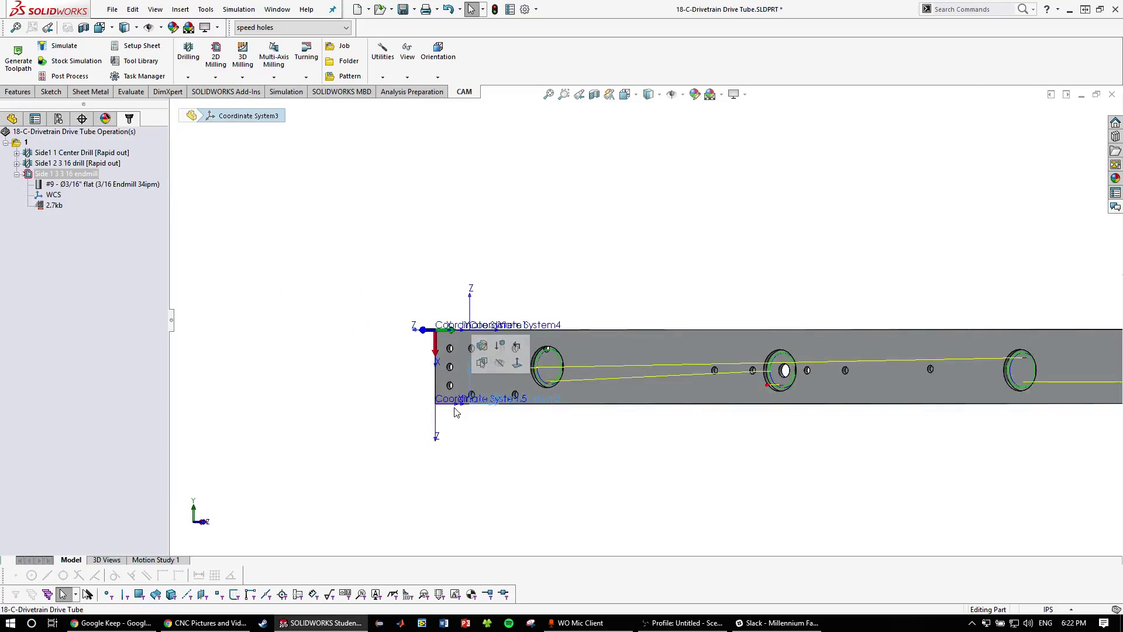
scroll(456, 412, down, 6)
click(479, 333)
click(484, 349)
scroll(493, 368, up, 7)
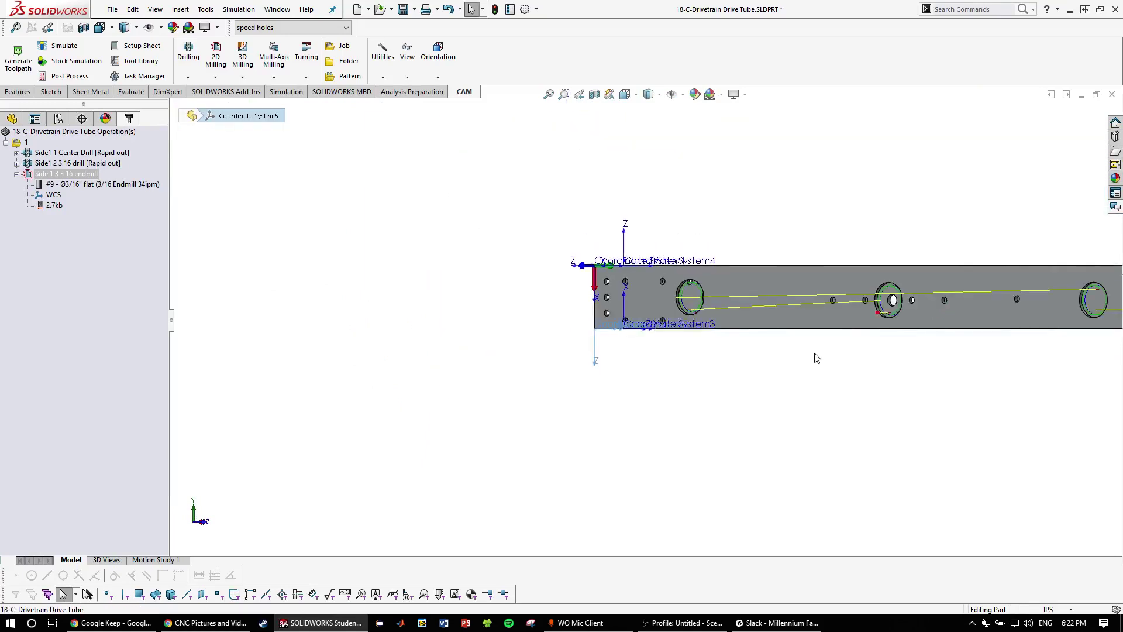
middle_drag(817, 357, 927, 239)
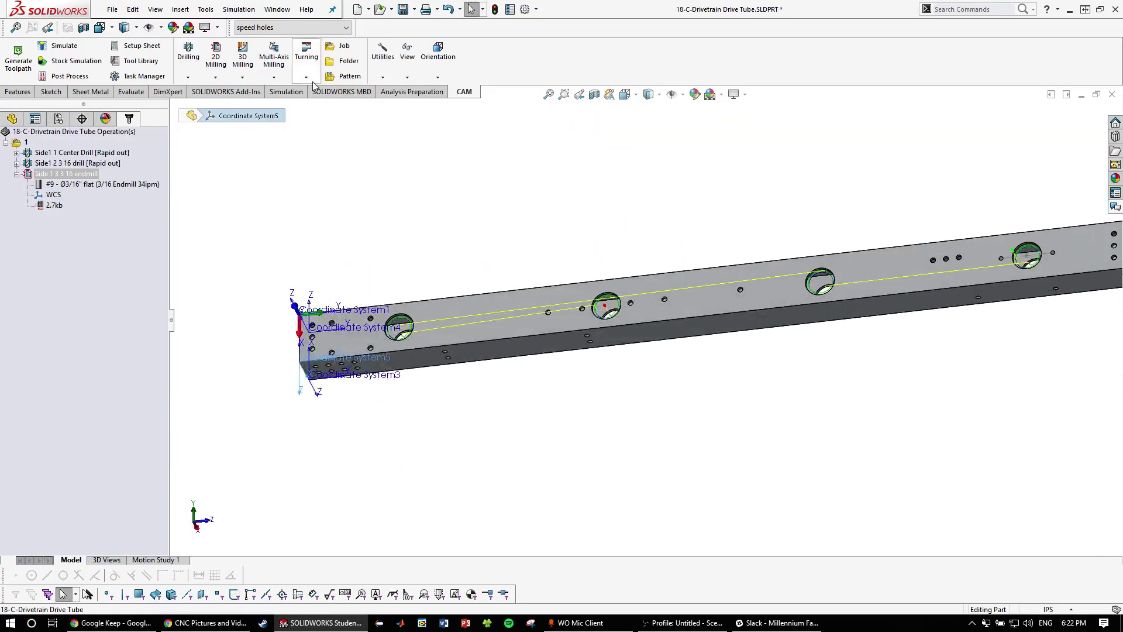
click(343, 50)
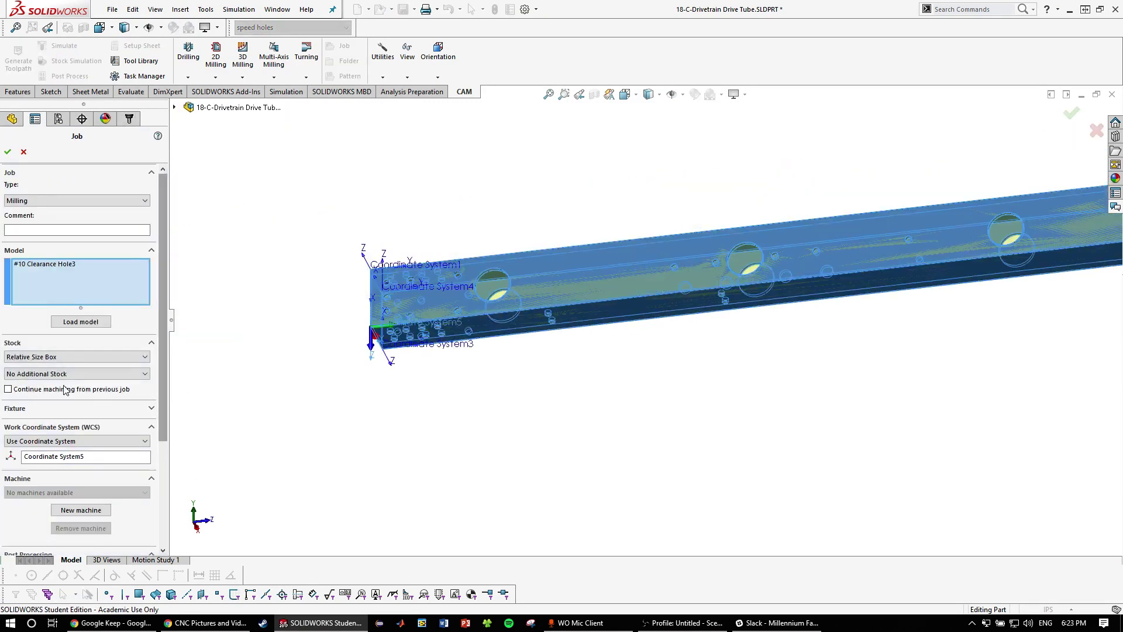
scroll(637, 304, up, 2)
scroll(739, 285, down, 3)
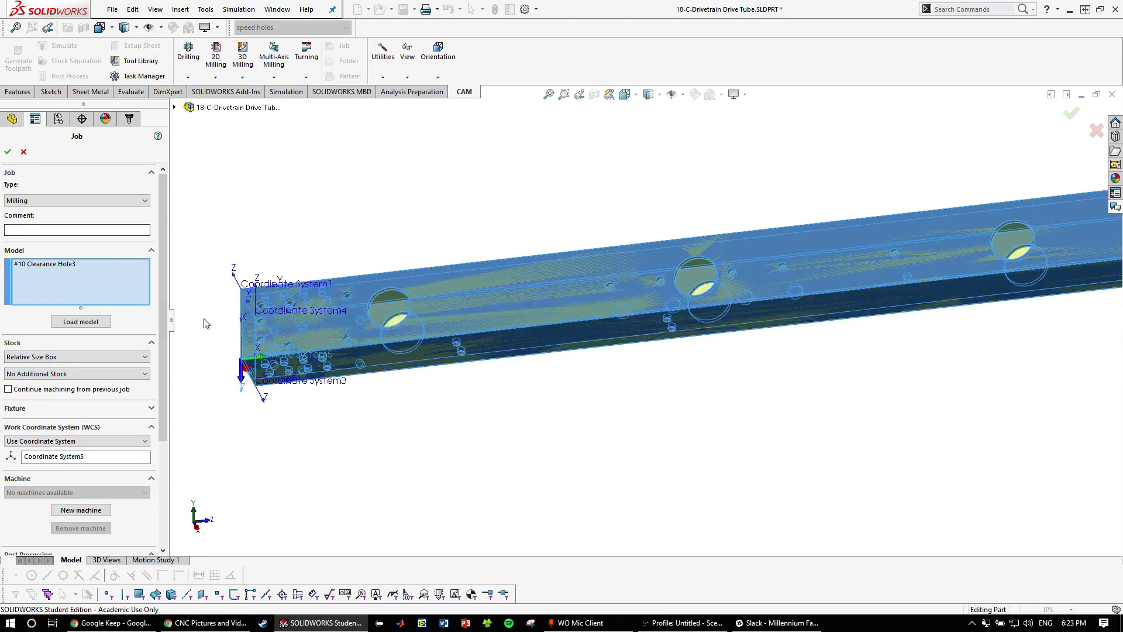
mouse_move(163, 323)
mouse_down()
mouse_move(167, 380)
mouse_move(163, 320)
mouse_up()
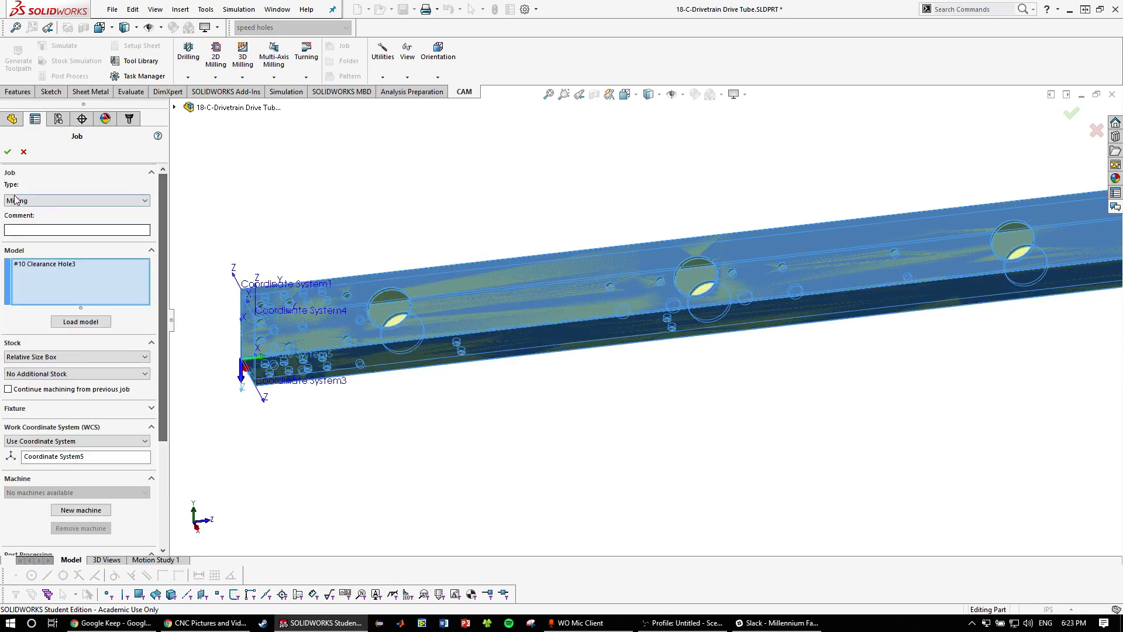
click(7, 153)
Start a drill operation in the new job with the Ø3/16" center drill (#2 Center Drill) from the Tools library
scroll(597, 363, up, 4)
scroll(737, 329, down, 3)
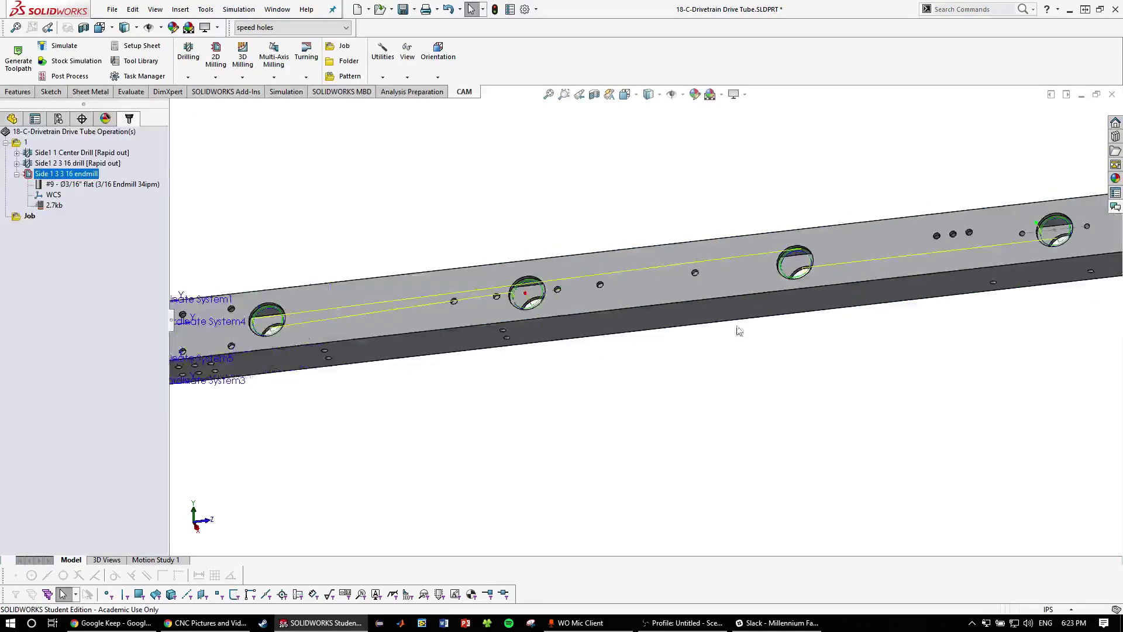
scroll(552, 359, up, 4)
click(188, 76)
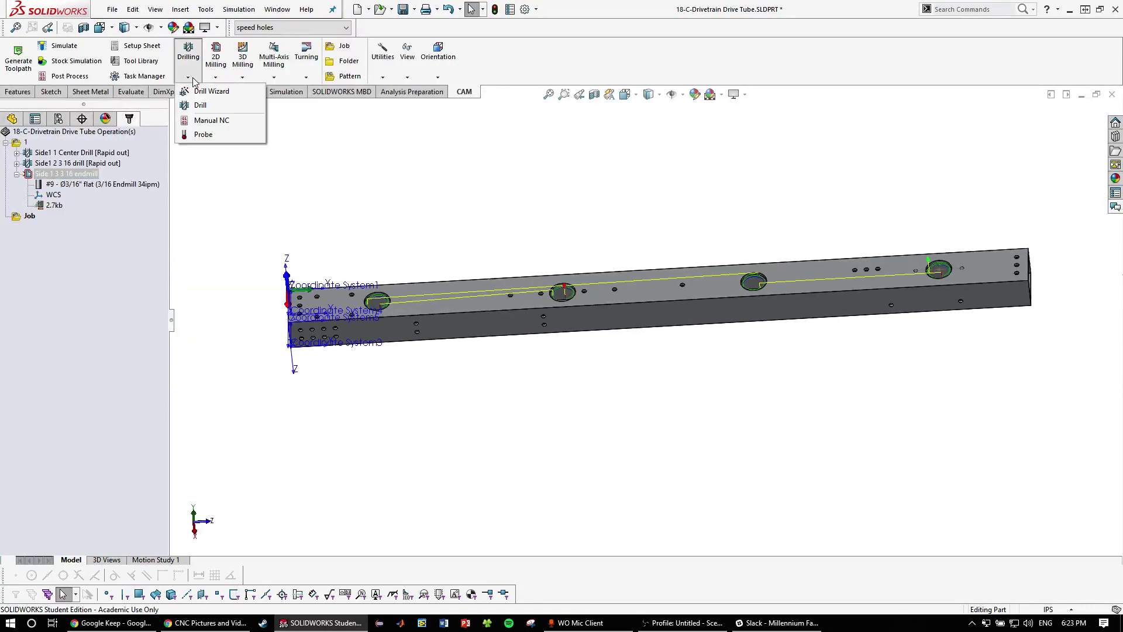
click(201, 106)
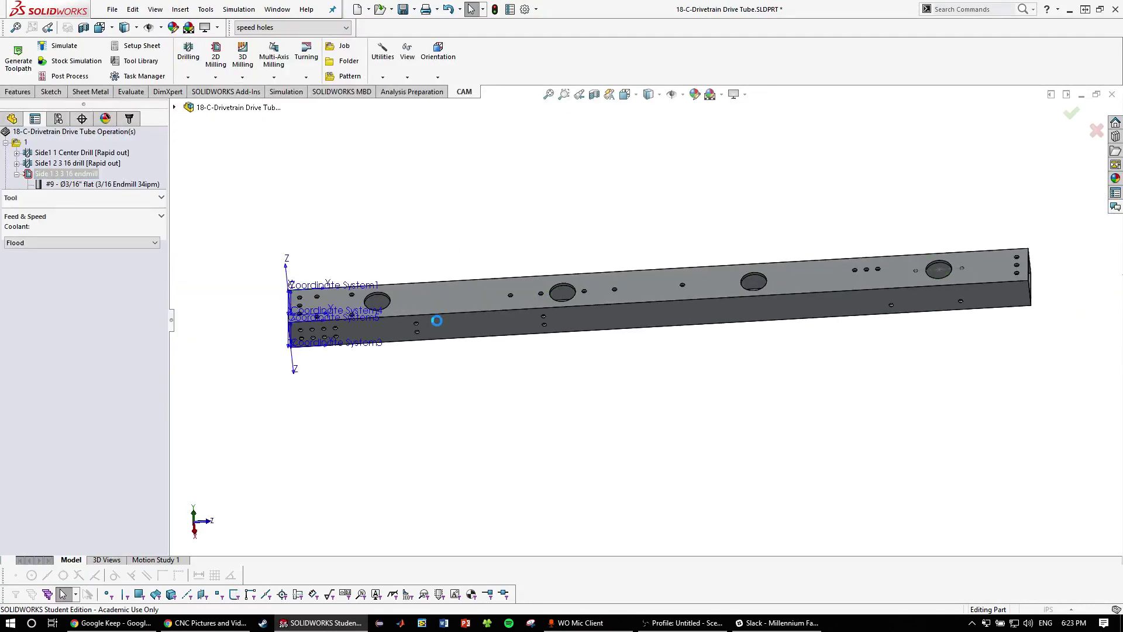
click(102, 213)
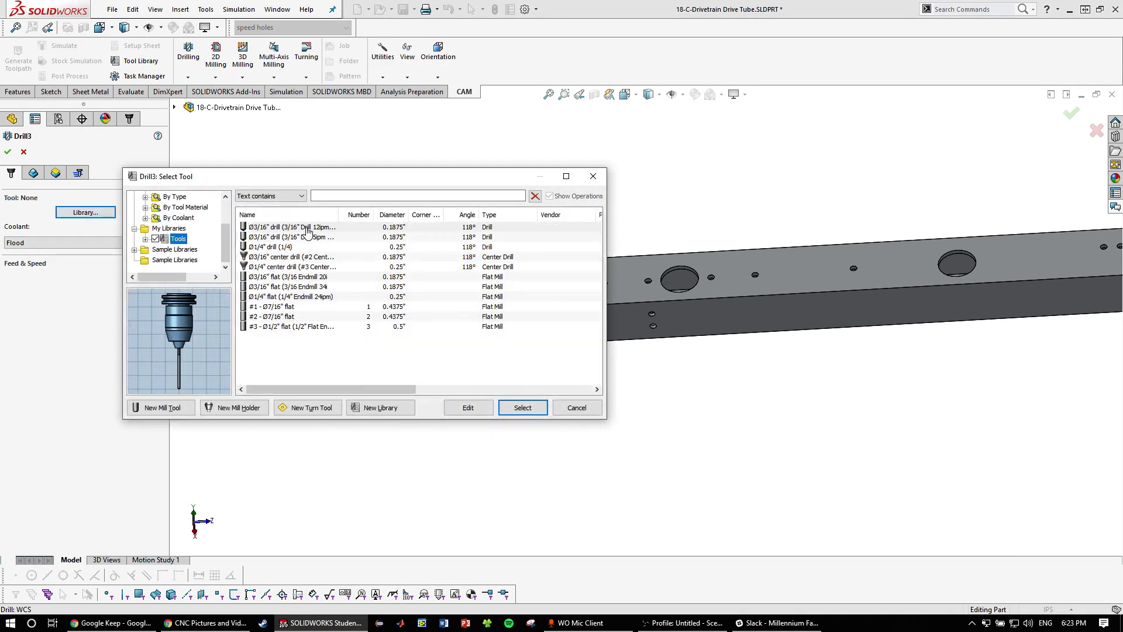
click(328, 257)
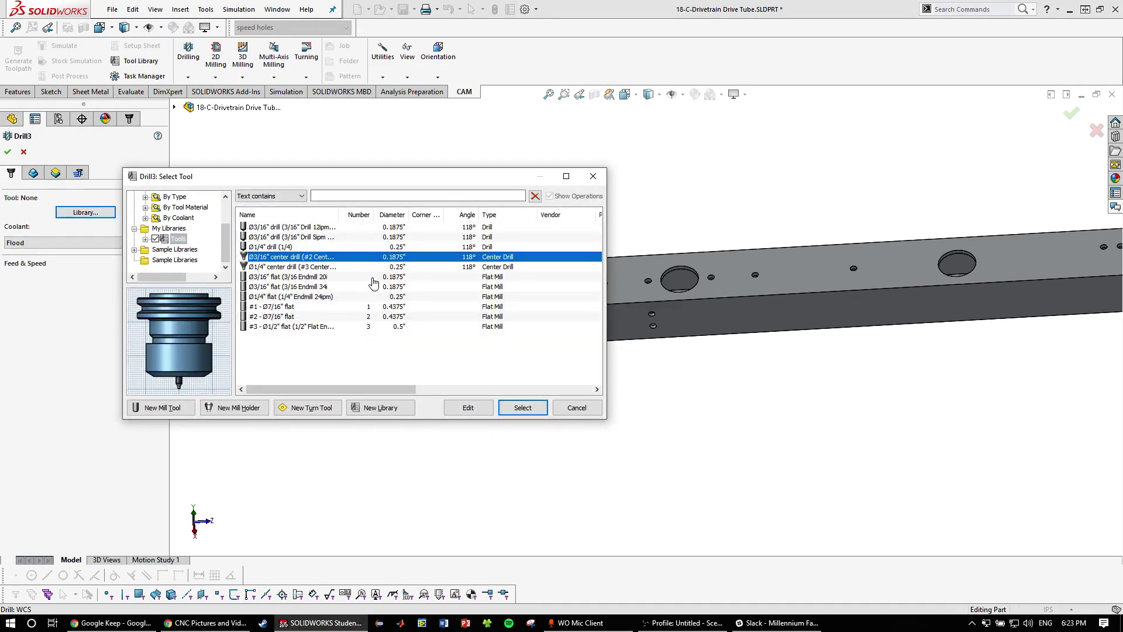
click(522, 407)
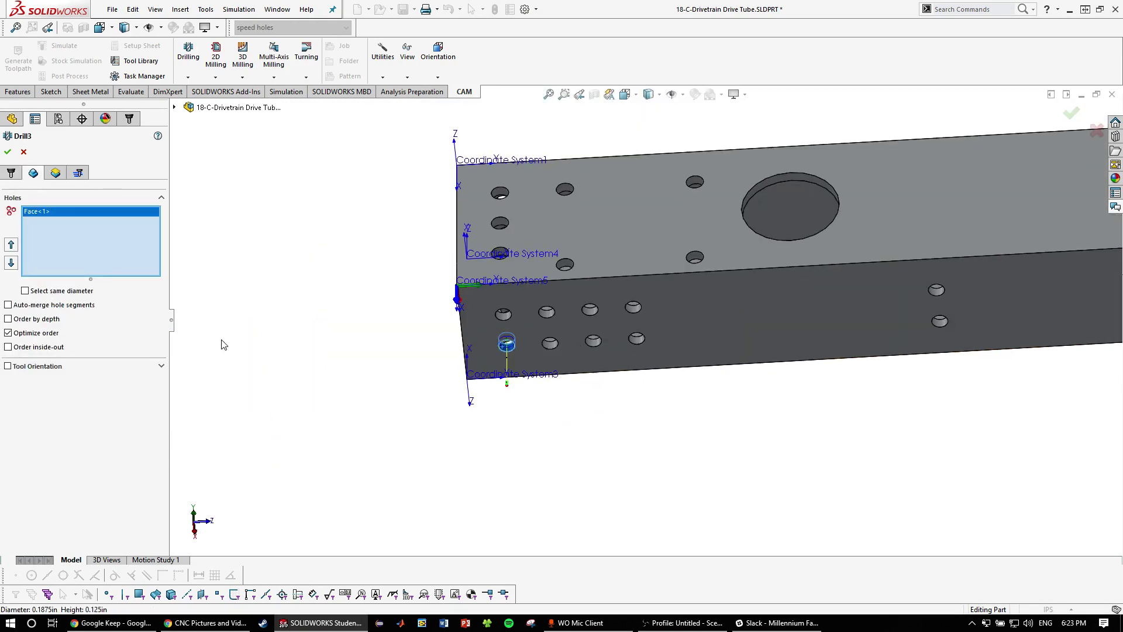
Extend the corner-hole selection on the Coordinate System5 side to every hole of the same diameter and check the resulting toolpath
click(34, 291)
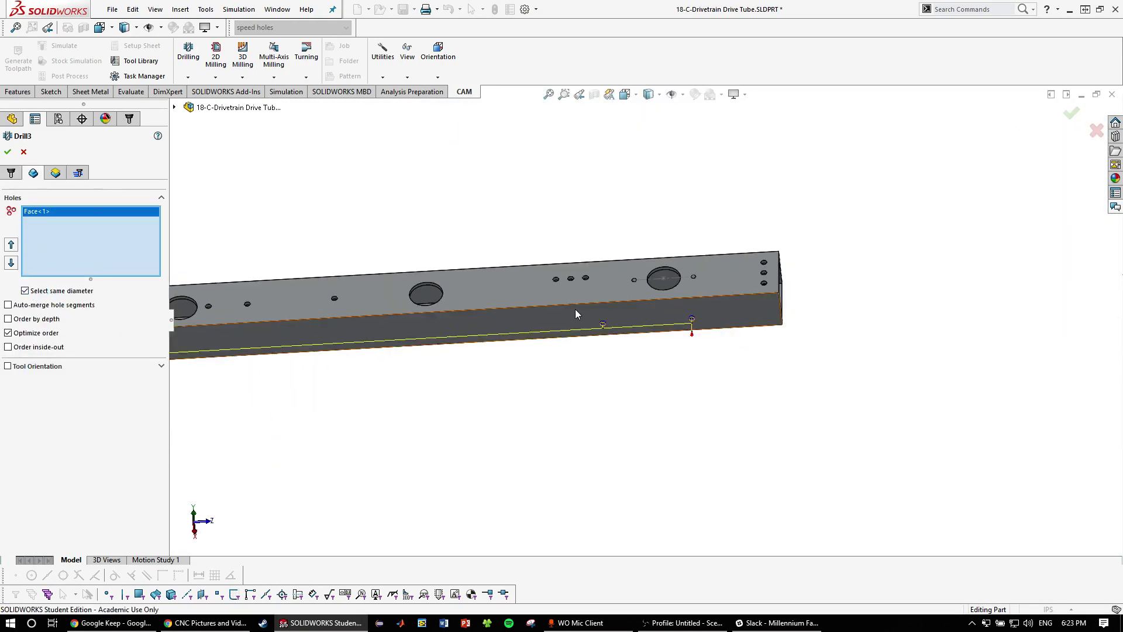
scroll(541, 320, down, 5)
scroll(542, 323, up, 10)
middle_drag(546, 325, 438, 372)
scroll(387, 321, down, 6)
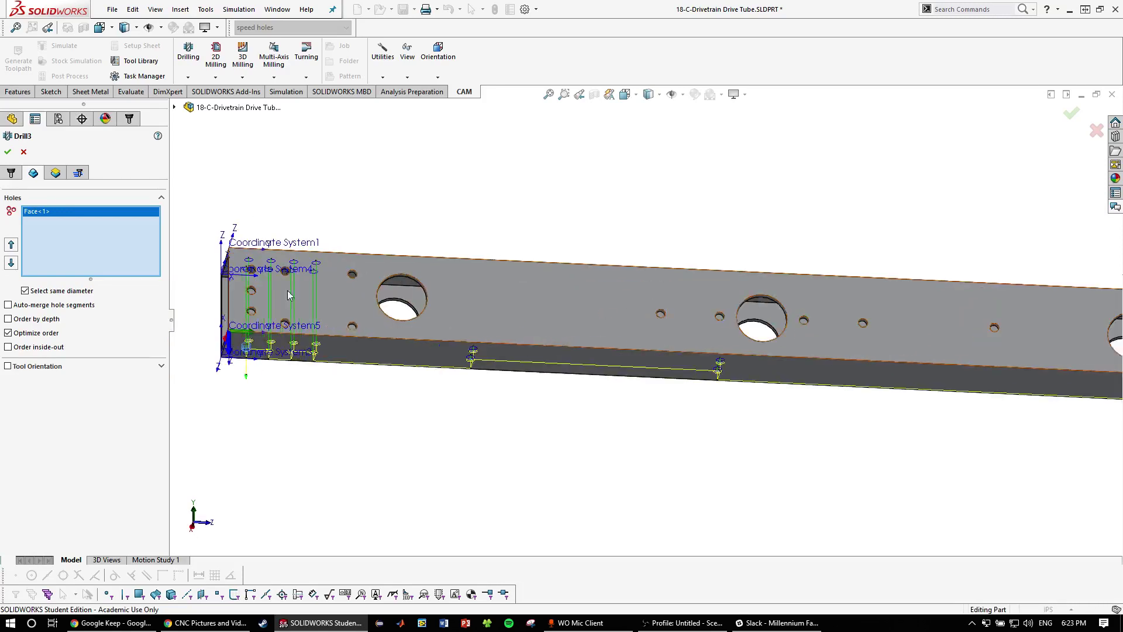
Set the center drilling's bottom height reference to From Model Top and check its plane against the tube wall
click(55, 173)
scroll(518, 330, down, 2)
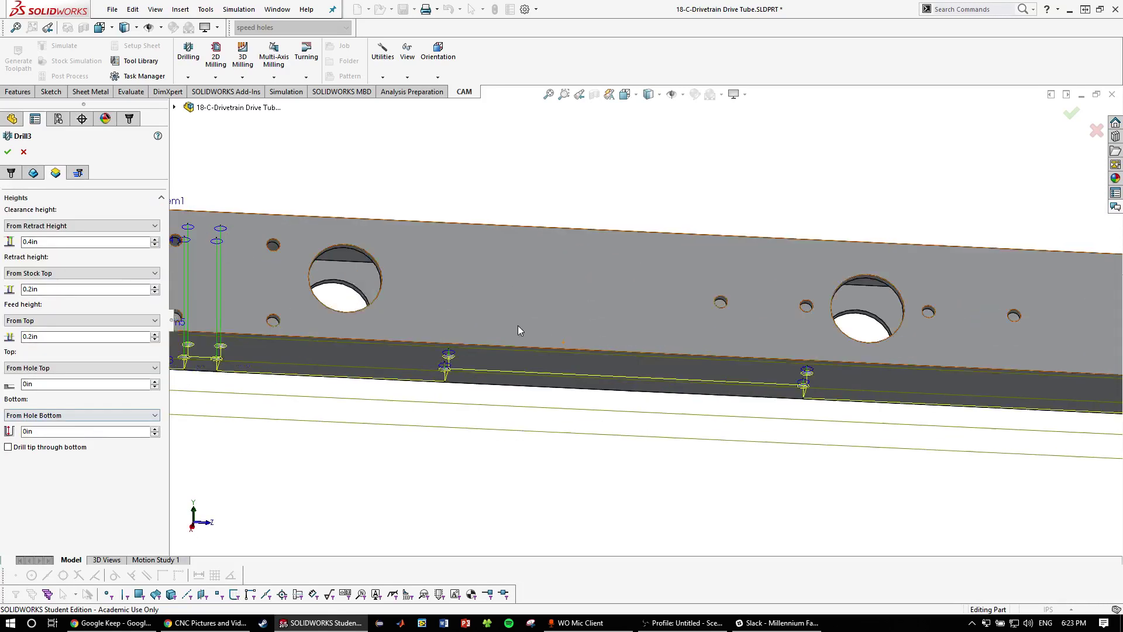
scroll(518, 330, down, 1)
click(65, 416)
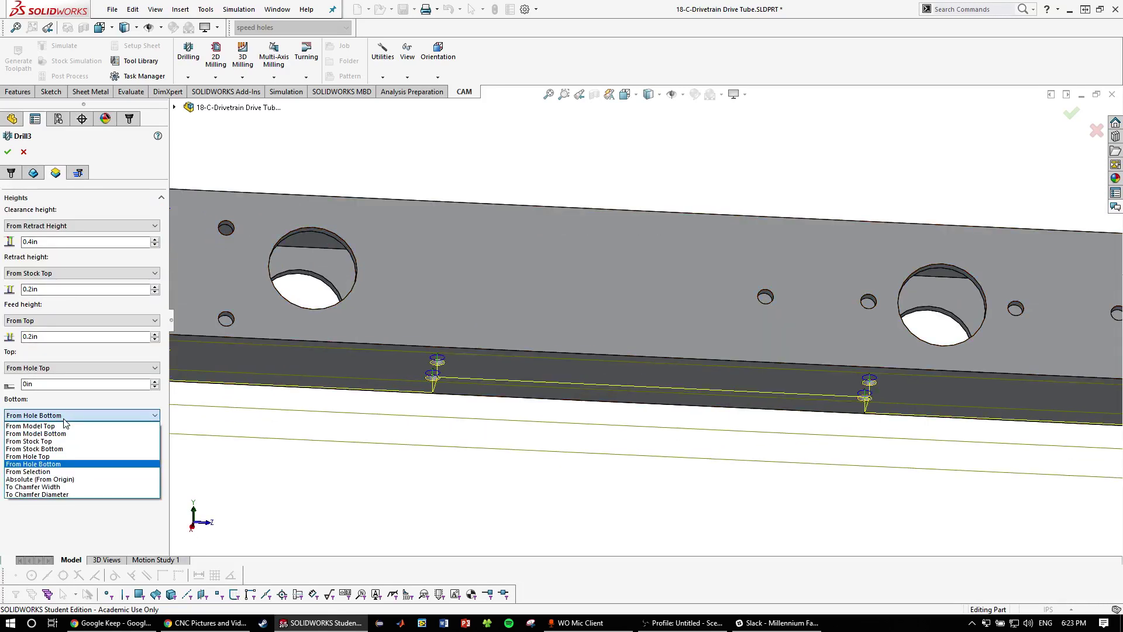
click(67, 417)
click(76, 415)
click(91, 427)
scroll(507, 257, up, 4)
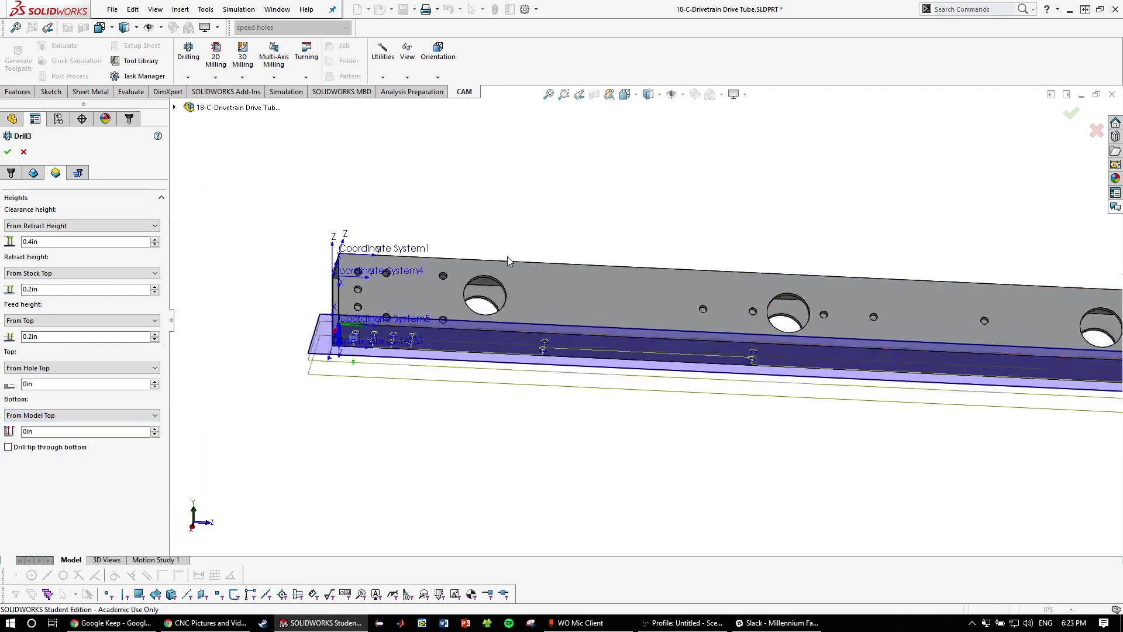
middle_drag(507, 257, 468, 328)
scroll(459, 332, down, 5)
middle_drag(345, 353, 342, 374)
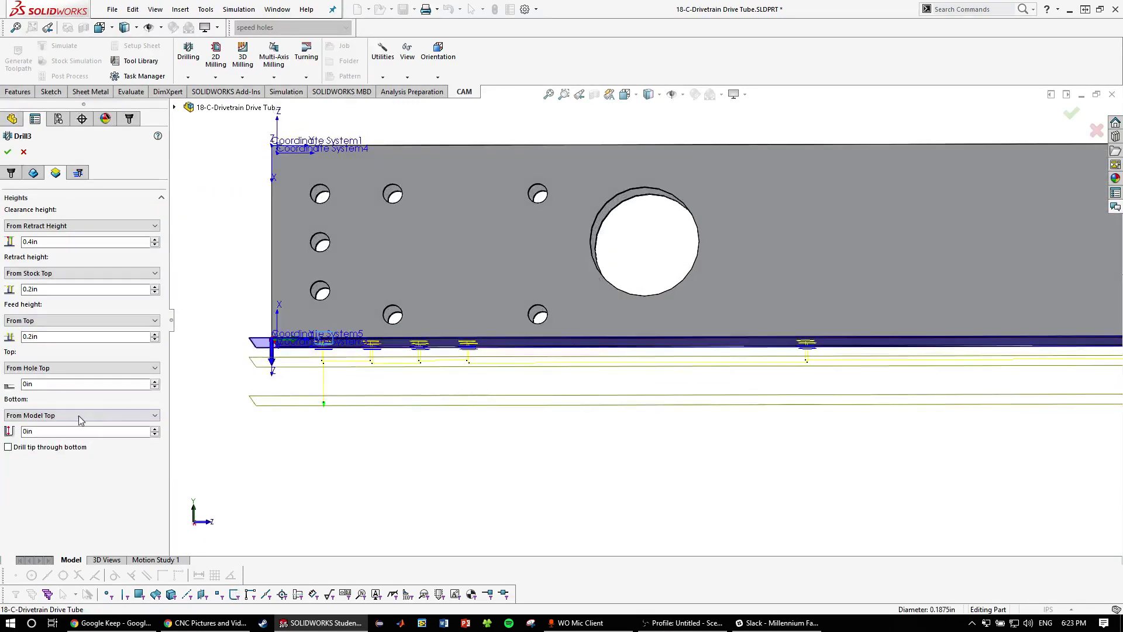
Set the bottom height offset to -0.05 in, check the drilling depth at the tube wall and accept the operation
click(85, 431)
text(-0.05)
key(Return)
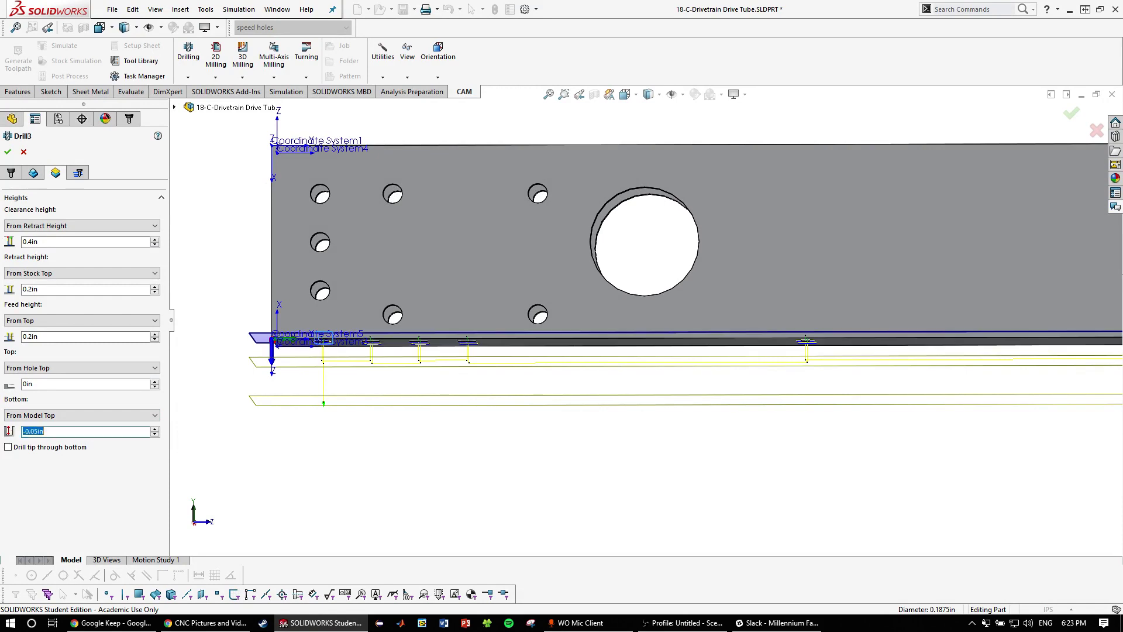
scroll(422, 363, down, 5)
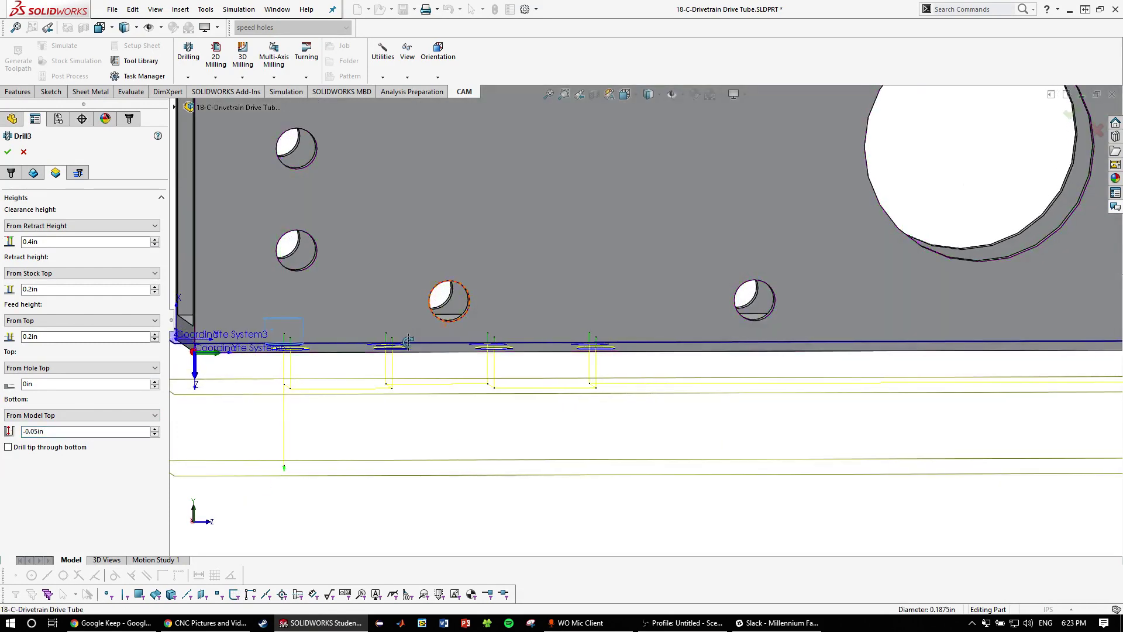
scroll(612, 373, up, 5)
key(f)
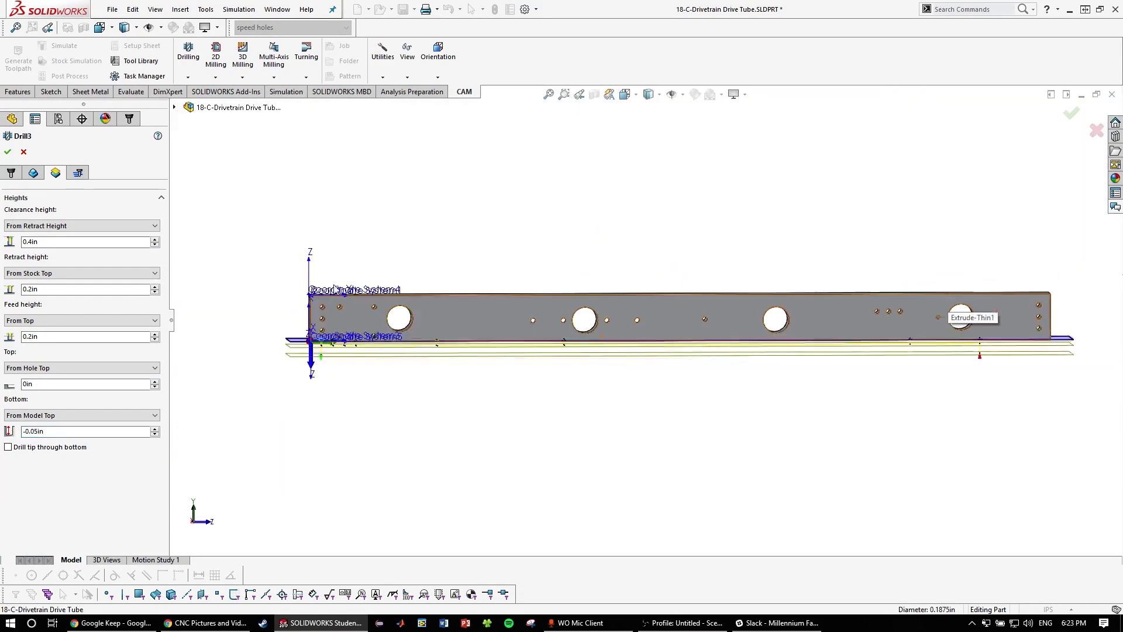
click(8, 152)
Rename the new drill operation as "Side 2 1 Center Drill" and its job as "2"
click(52, 226)
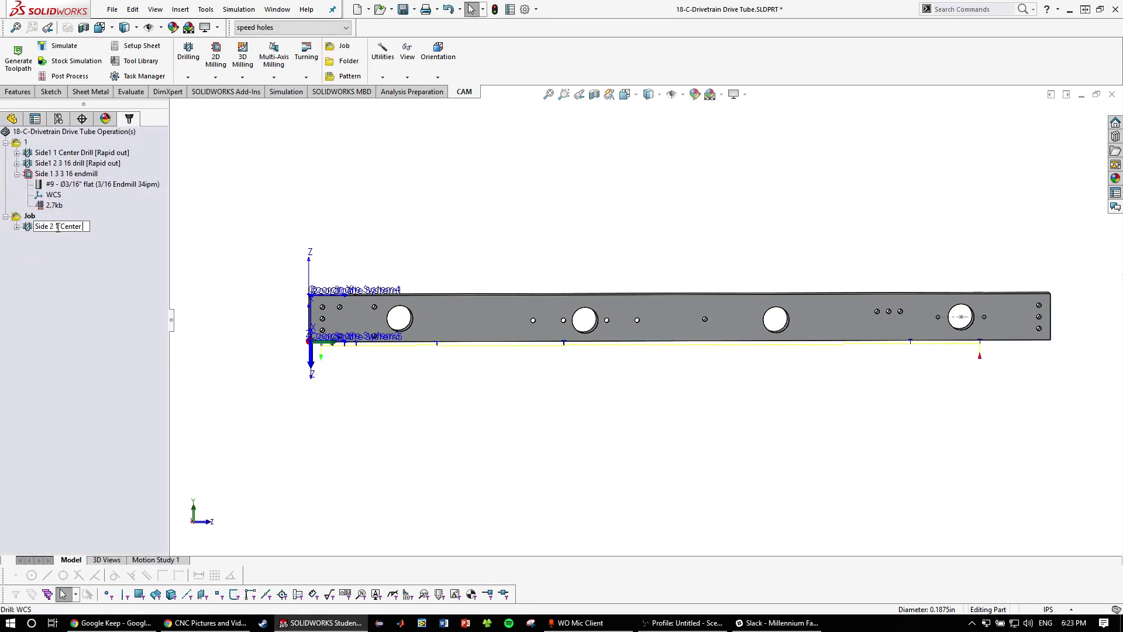
text(l)
key(Return)
click(29, 215)
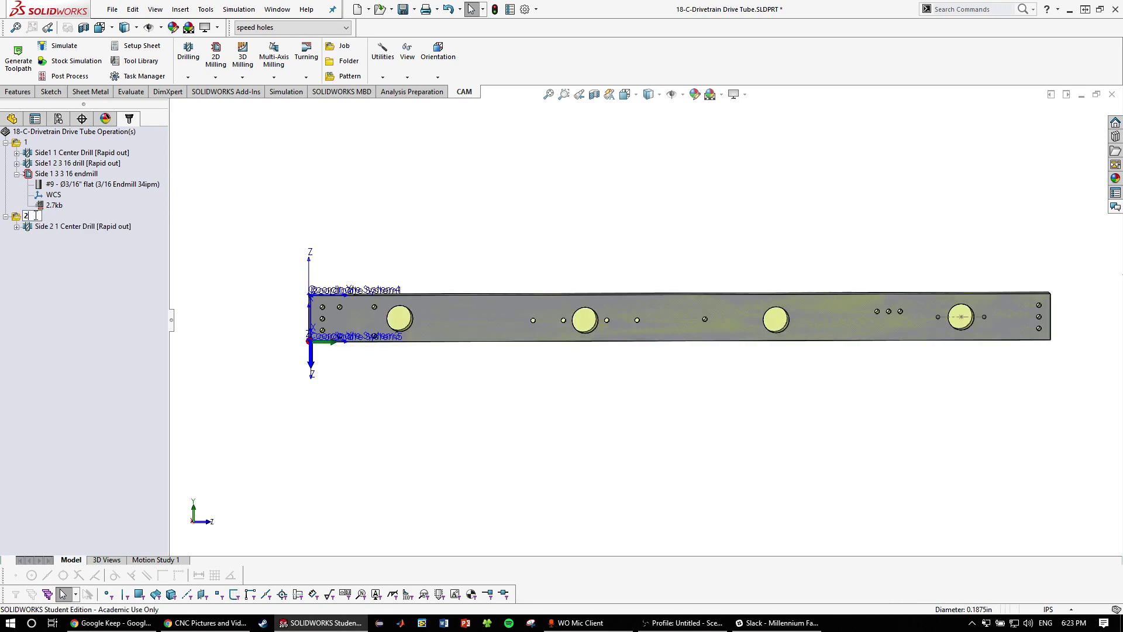
key(Return)
Add another drill operation to job 2 with the Ø3/16" drill (3/16" Drill 12ipm Plunge) from the Tools library
scroll(775, 307, up, 2)
scroll(777, 307, down, 2)
middle_drag(777, 306, 701, 226)
click(188, 78)
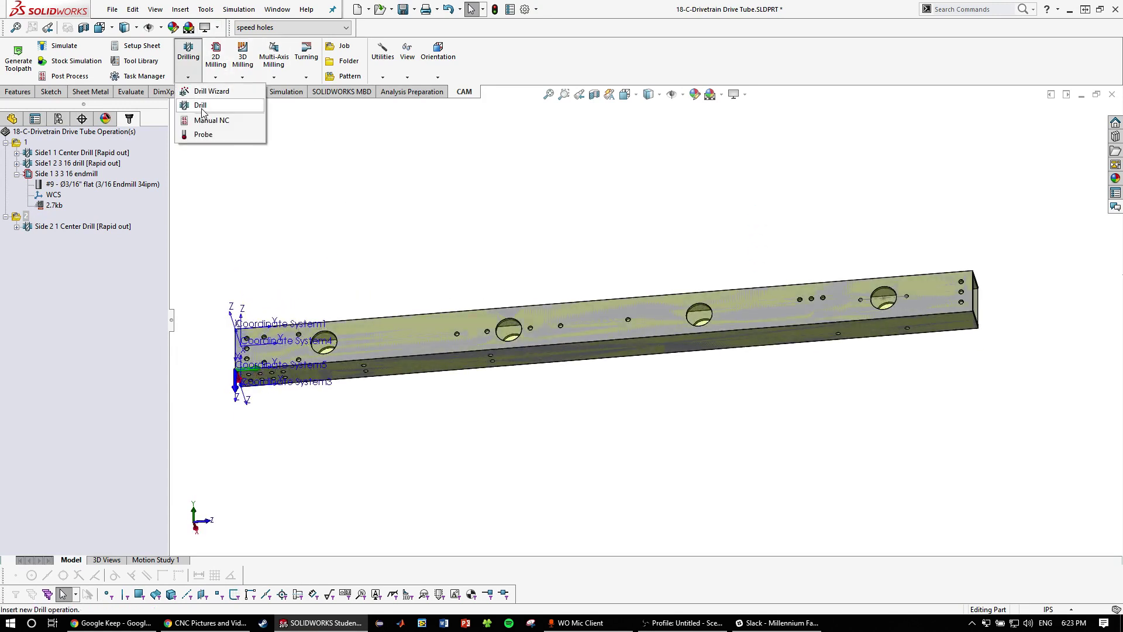
click(205, 105)
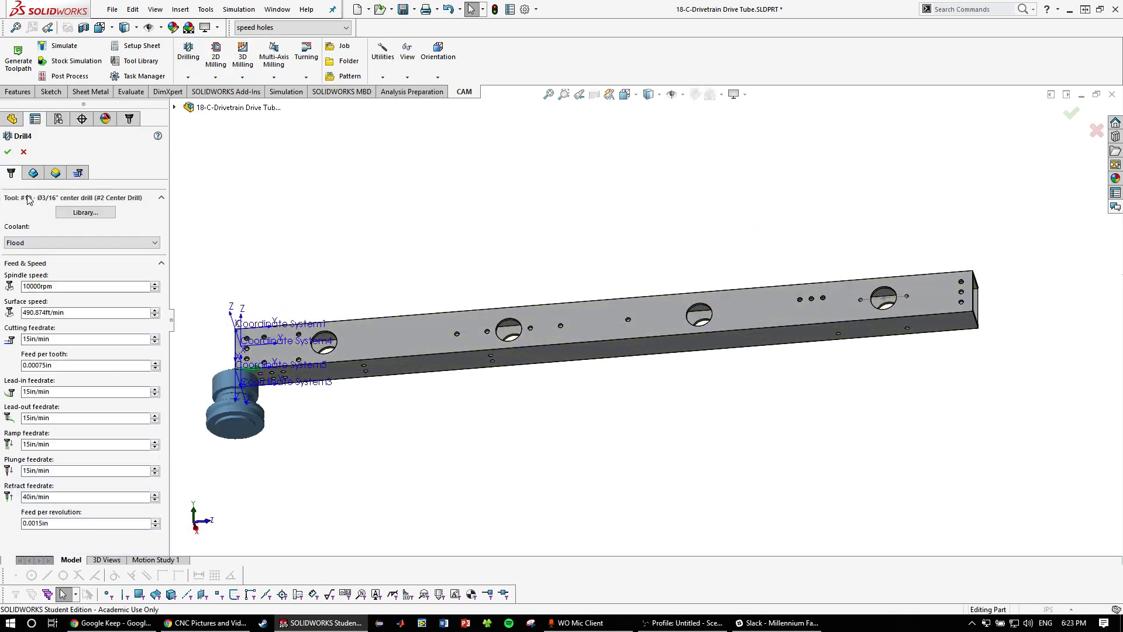
click(92, 215)
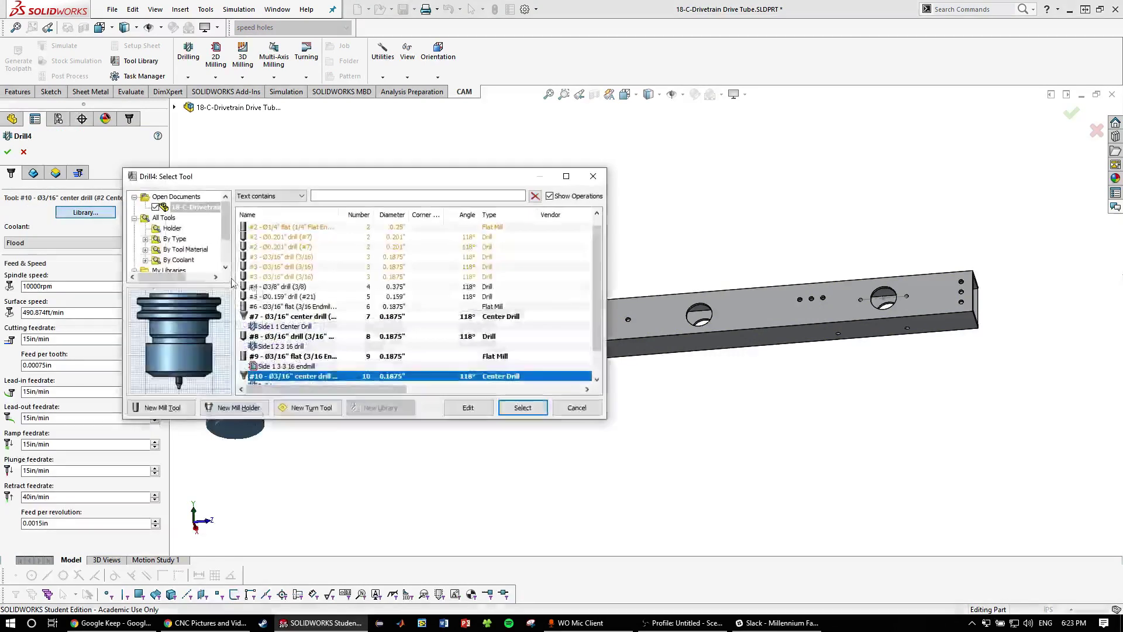
scroll(205, 260, down, 1)
click(183, 242)
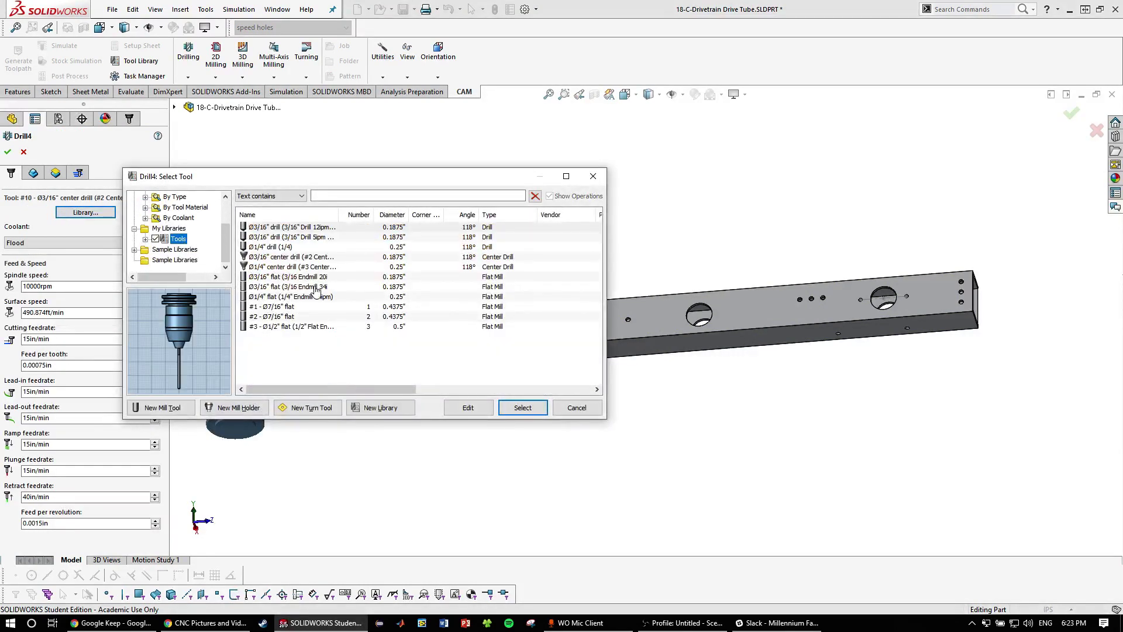
click(329, 228)
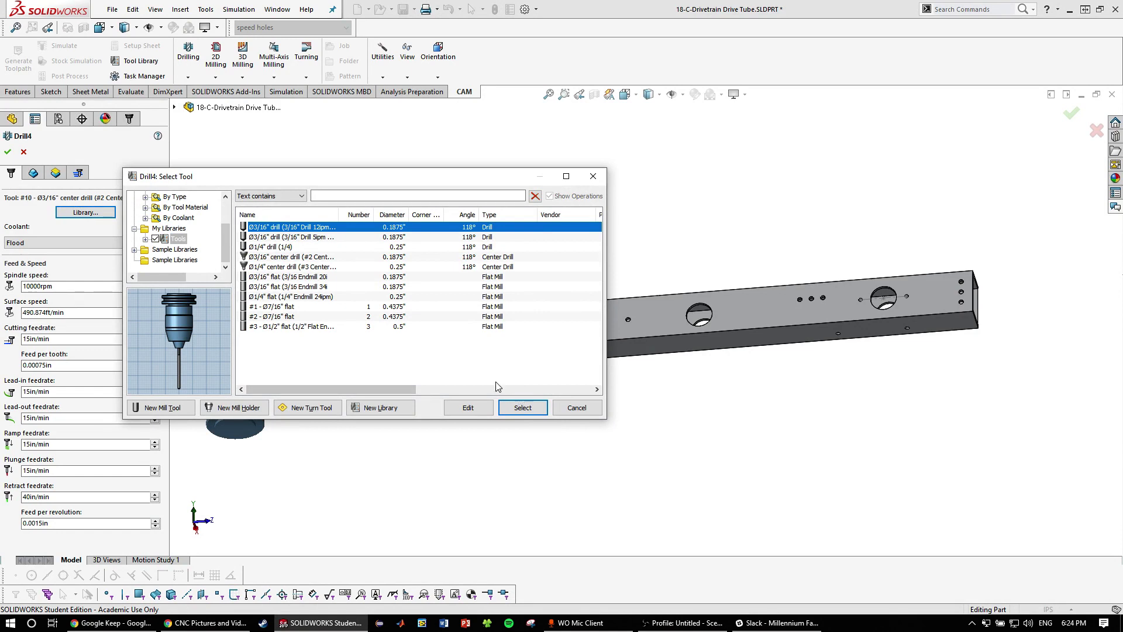
click(519, 400)
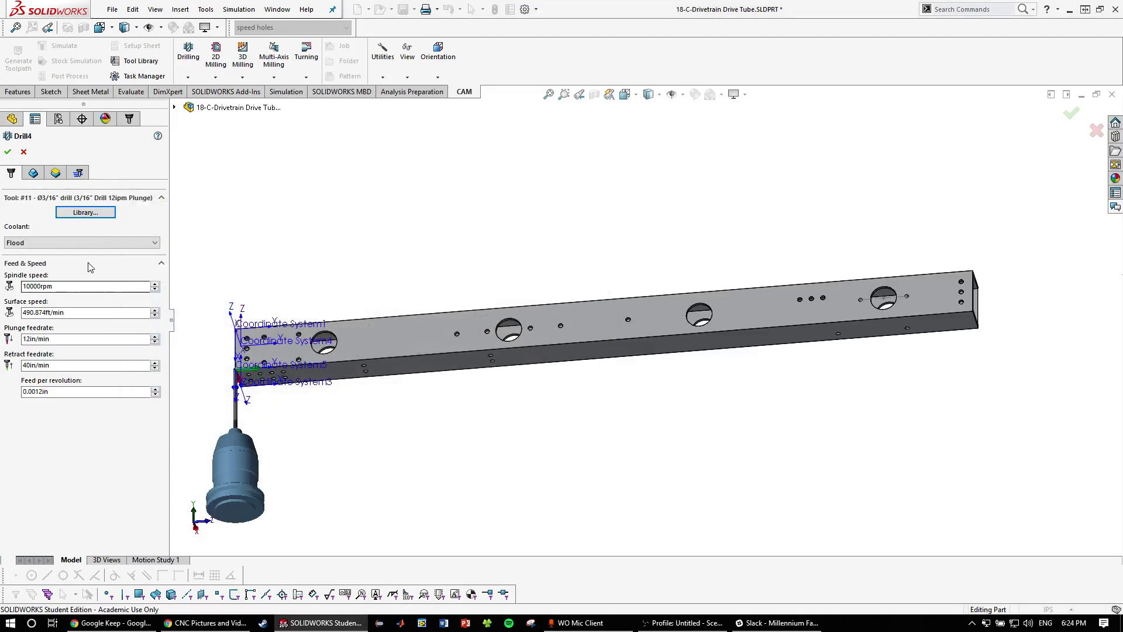
Select the faces of the eight grouped holes near the coordinate-system end of the second side for drilling
click(36, 178)
scroll(313, 371, down, 6)
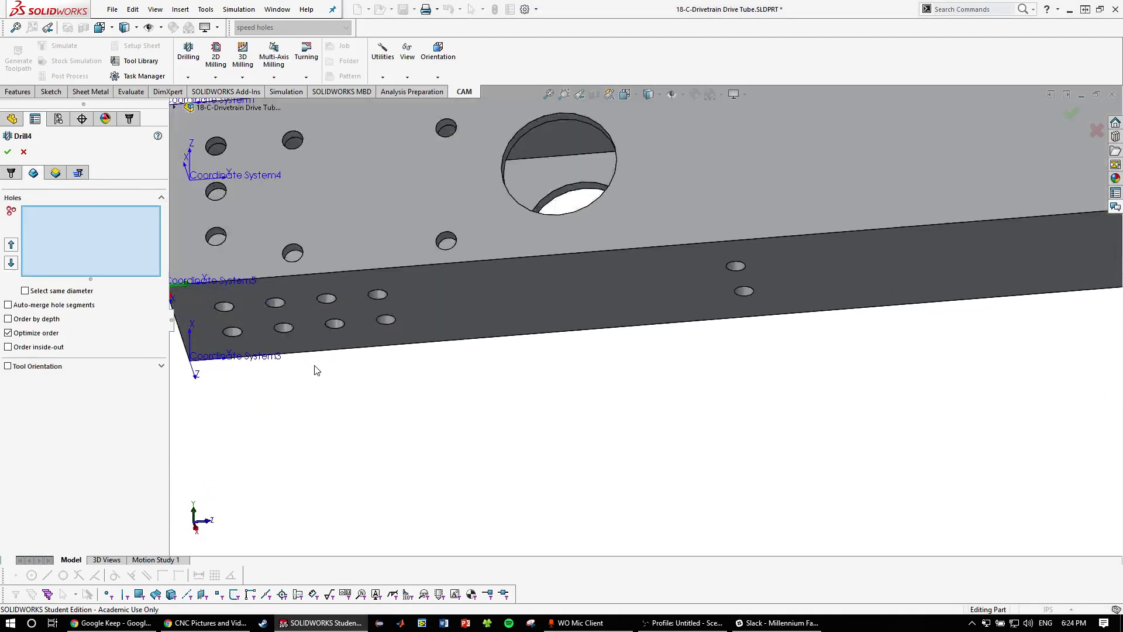
click(272, 326)
scroll(312, 282, up, 3)
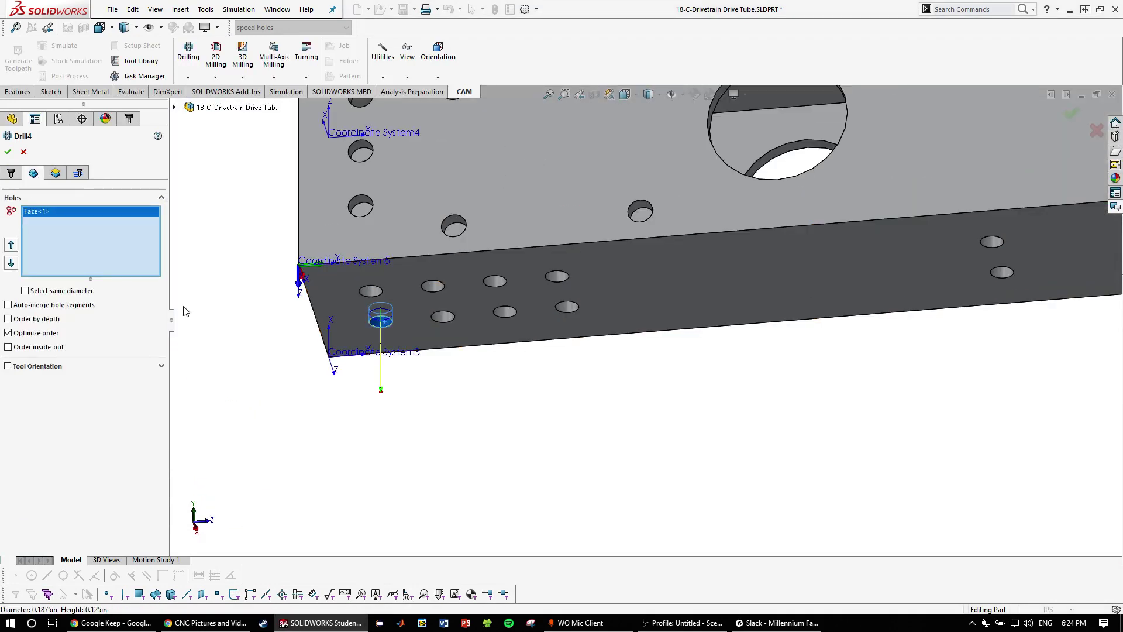
click(372, 292)
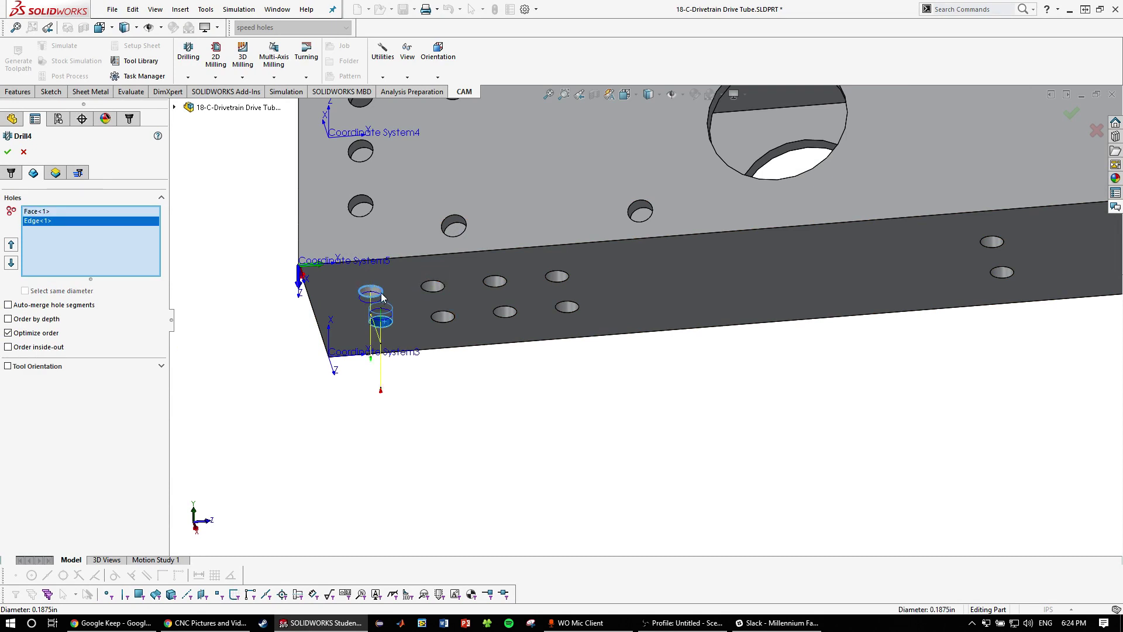
click(382, 293)
click(375, 291)
click(432, 287)
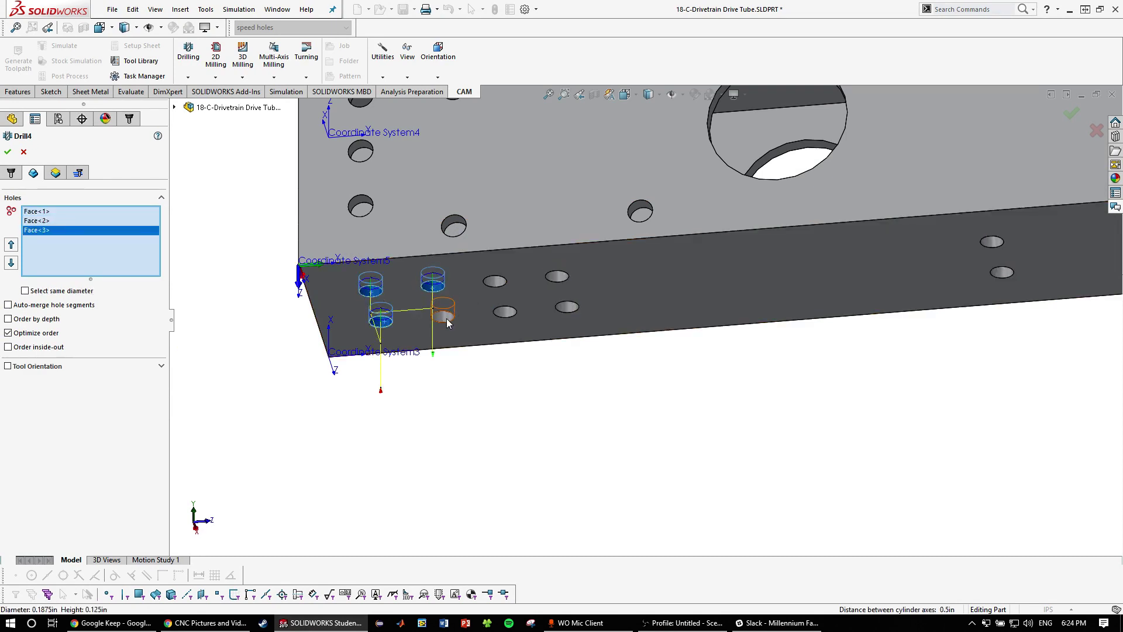
click(446, 317)
click(503, 302)
click(495, 281)
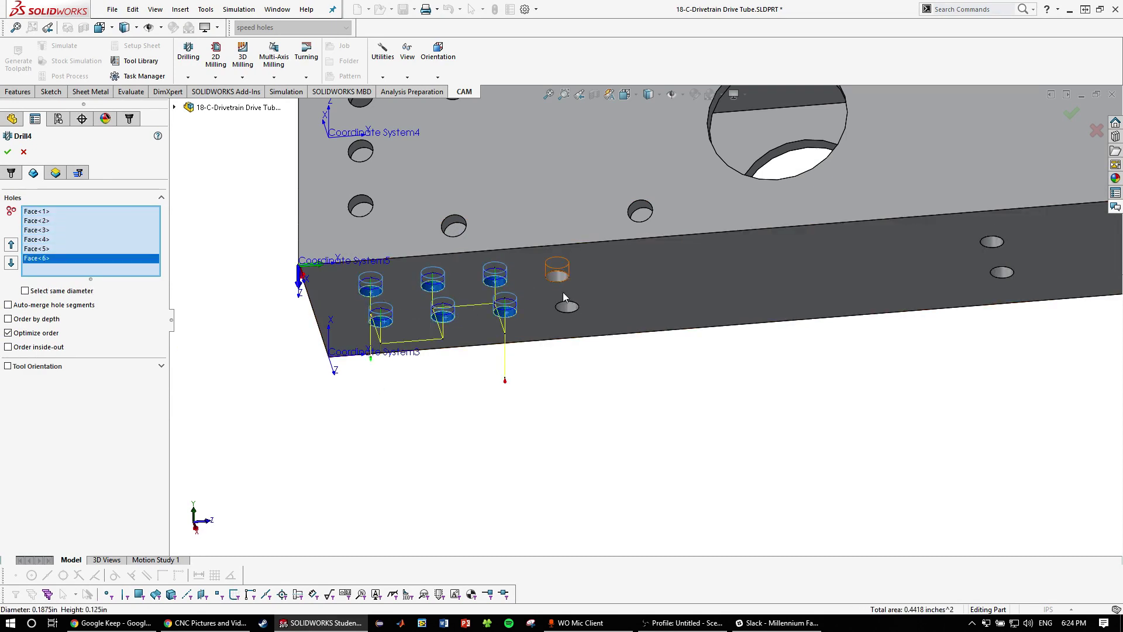
click(557, 277)
click(567, 306)
Examine the tube from several angles, comparing the selected end holes with the other holes along its length
scroll(655, 300, up, 8)
middle_drag(889, 304, 932, 381)
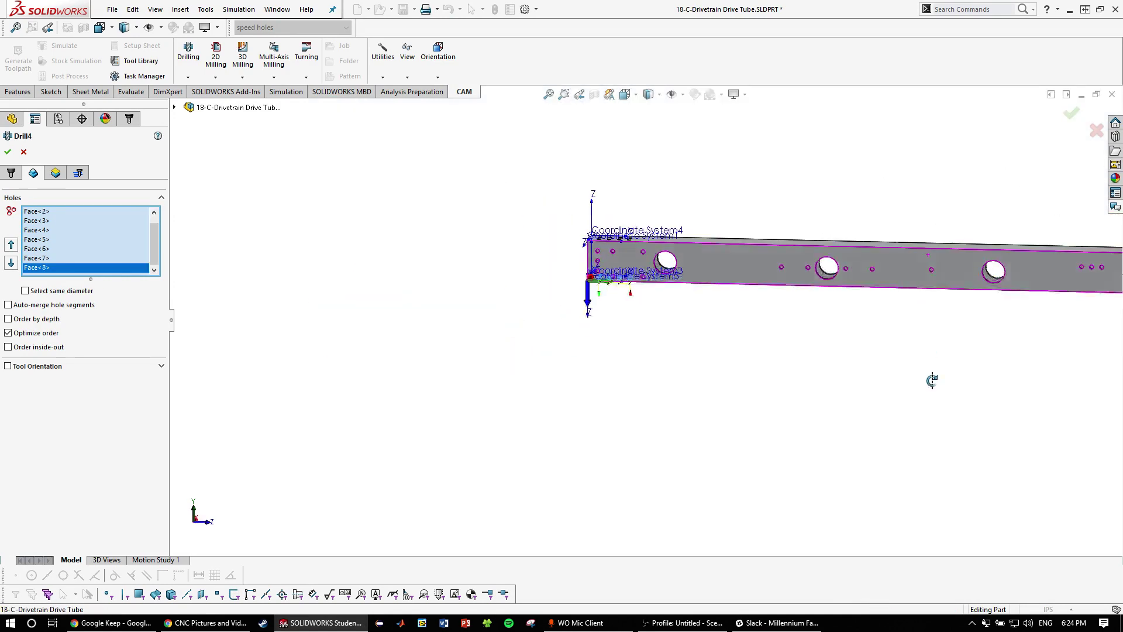
scroll(977, 363, up, 3)
scroll(1040, 275, down, 4)
scroll(538, 323, up, 4)
scroll(539, 325, down, 4)
scroll(548, 328, up, 2)
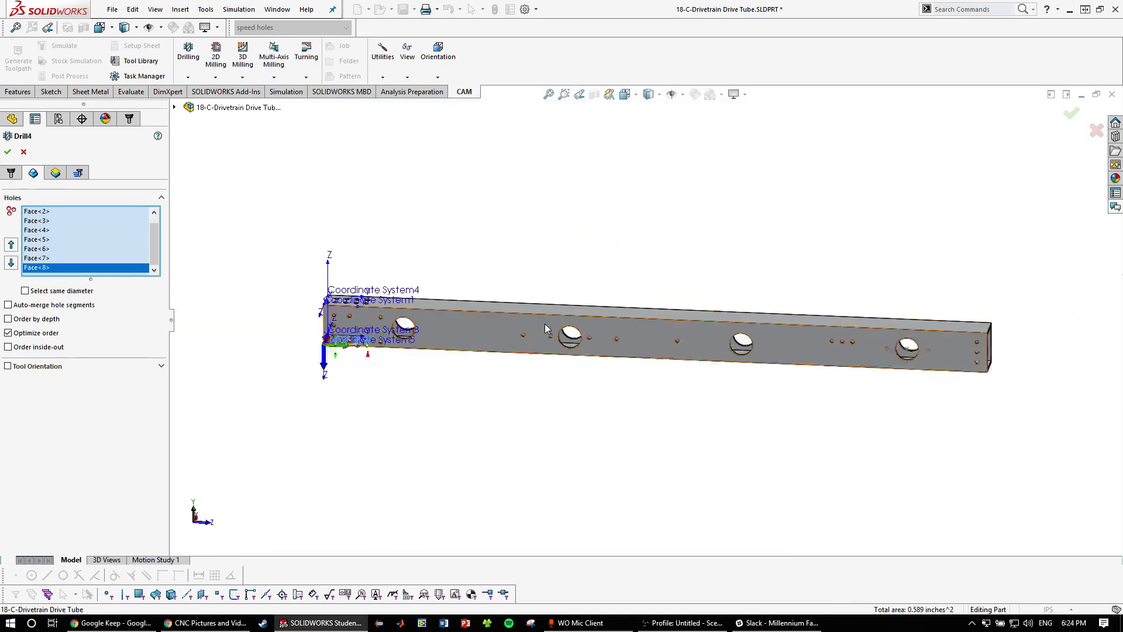
middle_drag(549, 328, 556, 181)
scroll(567, 322, down, 3)
scroll(479, 341, up, 3)
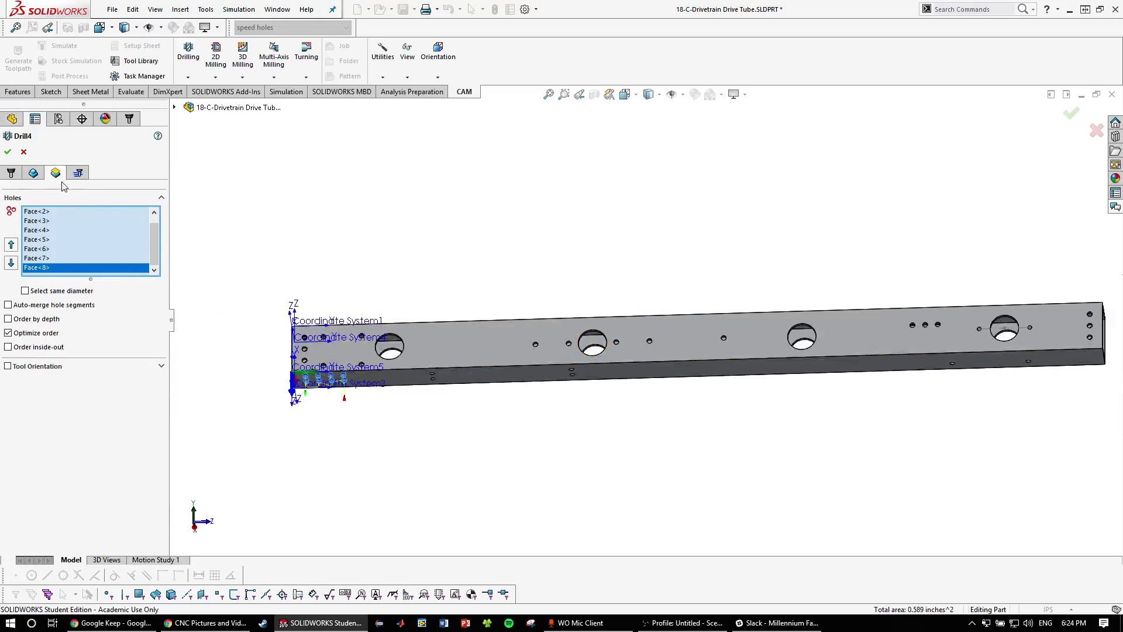
Set the drilling's bottom height to From Selection, using the tube's opposite outer face so the drill passes through both walls
click(56, 173)
scroll(371, 375, down, 3)
middle_drag(372, 374, 366, 453)
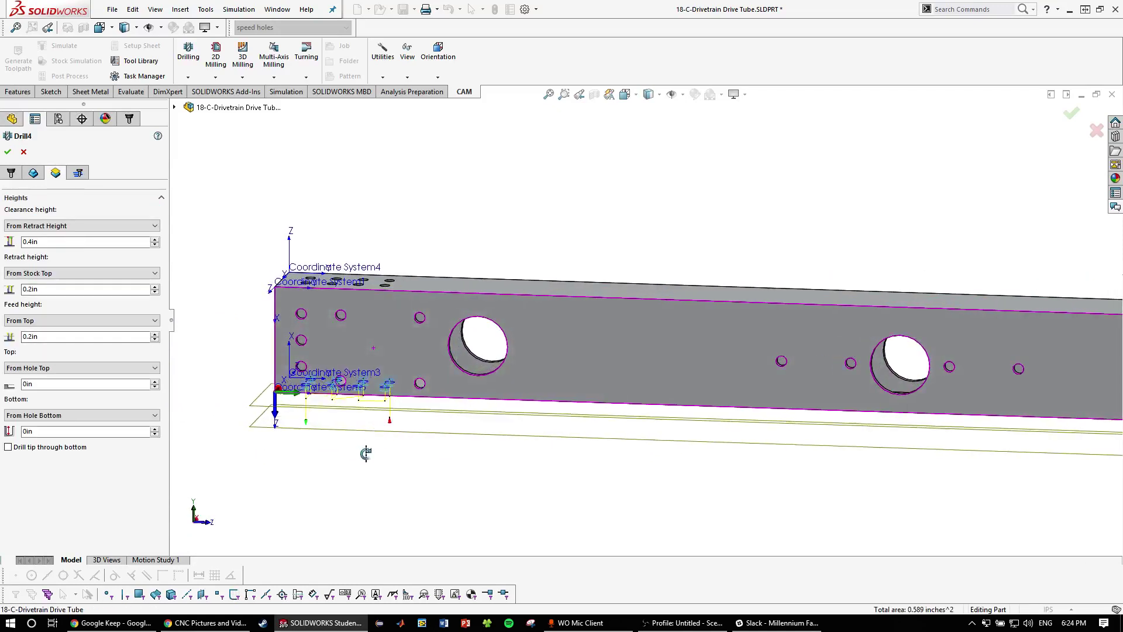
click(53, 415)
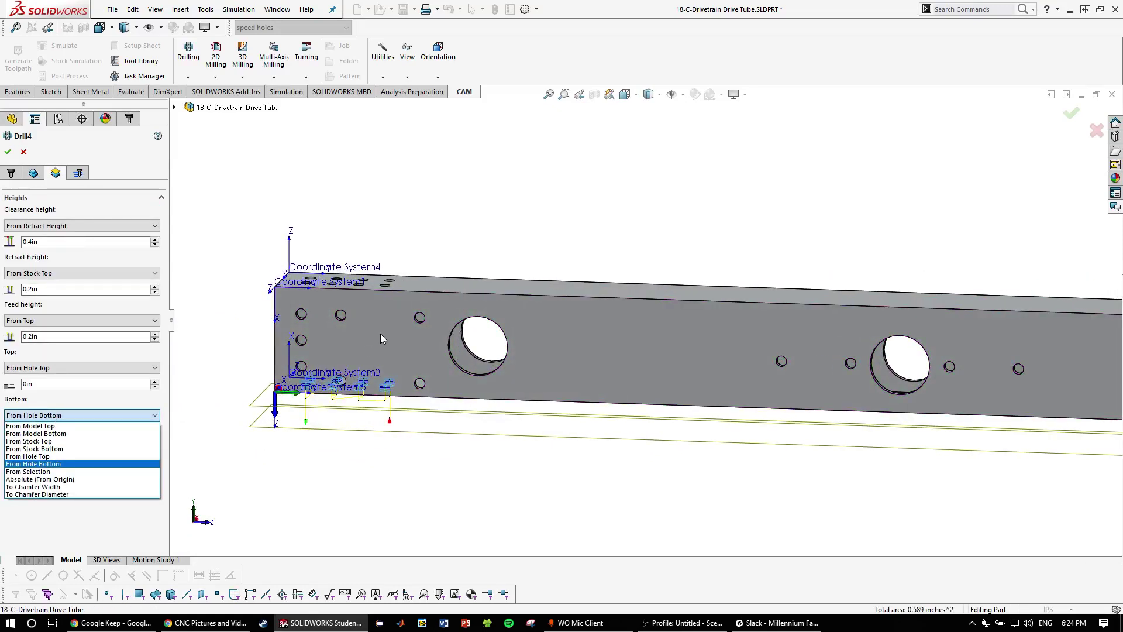
scroll(377, 319, down, 3)
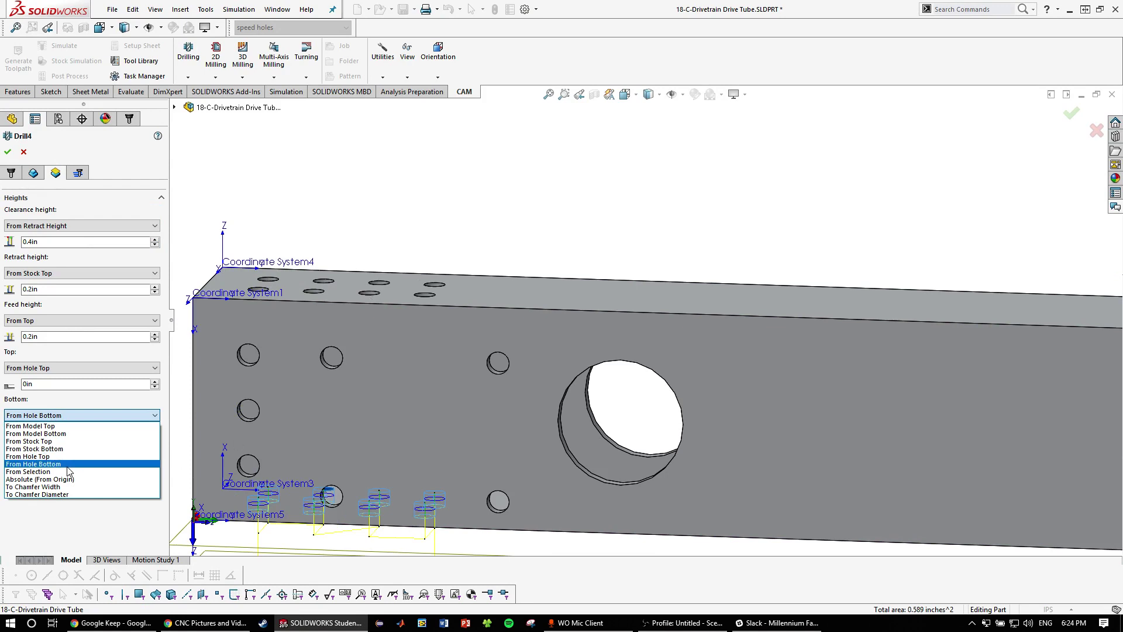
click(35, 471)
click(501, 286)
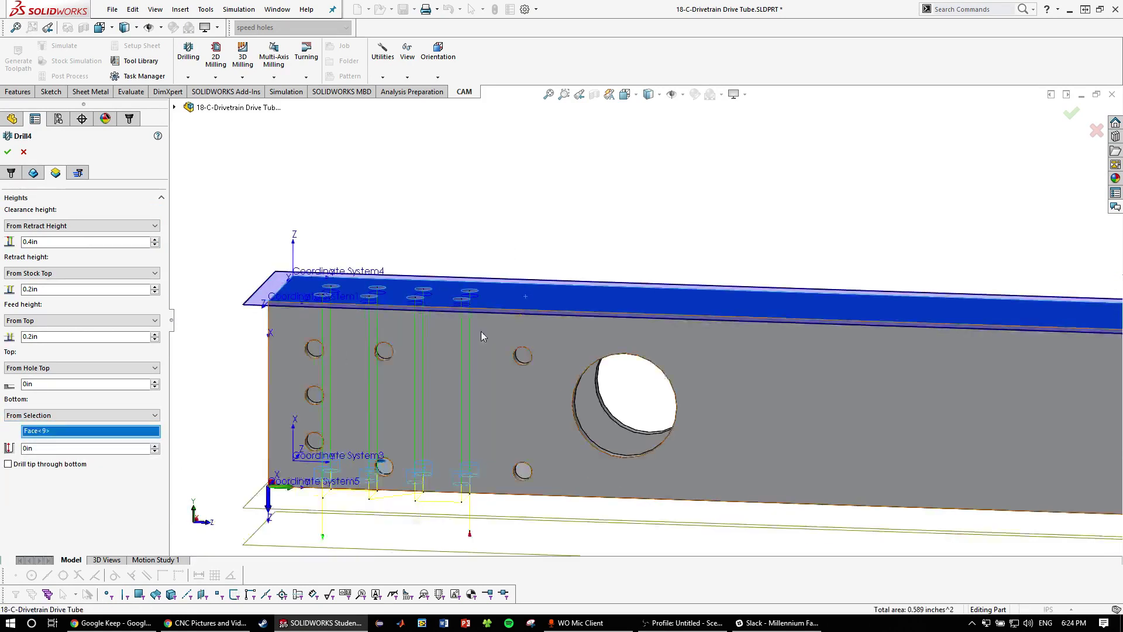
Enable Drill tip through bottom for the end-hole drilling and set its break-through depth to 0.1 in
click(39, 465)
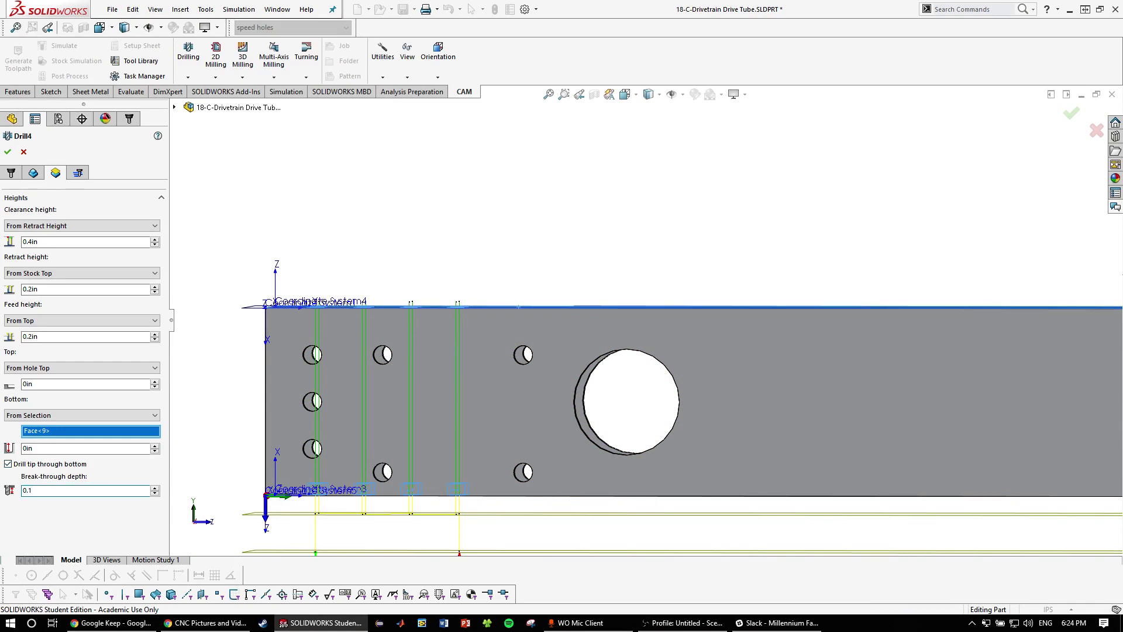
scroll(688, 347, up, 5)
scroll(623, 325, down, 4)
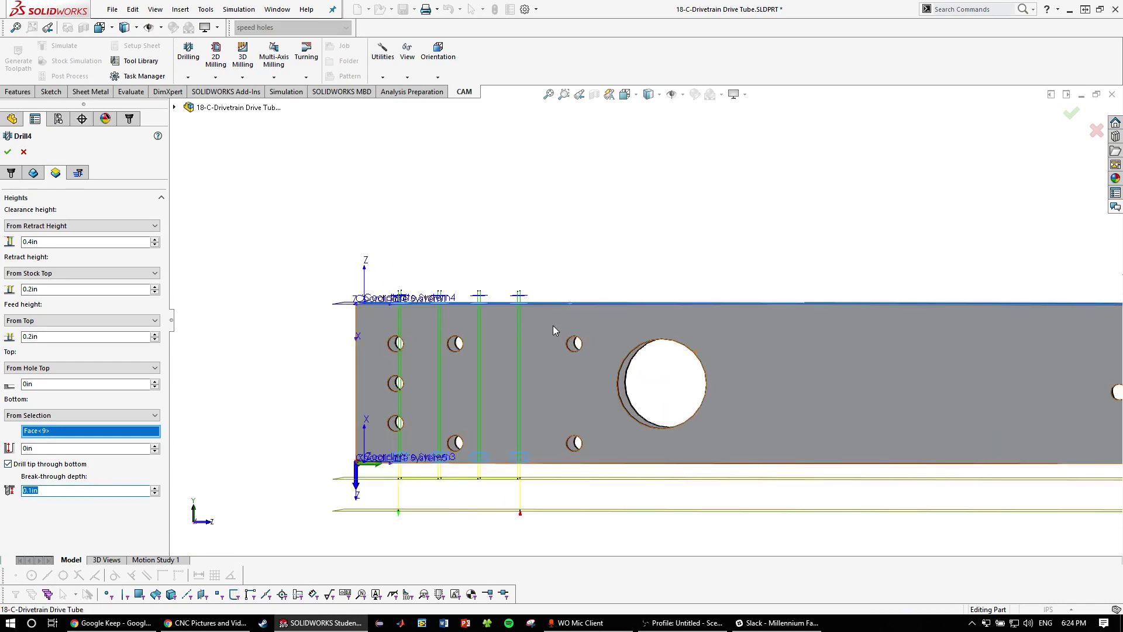
Examine the through-drilling toolpaths at the end-hole group and the remaining holes along the tube
scroll(726, 341, up, 9)
middle_drag(552, 325, 531, 459)
scroll(957, 346, down, 3)
scroll(365, 383, down, 5)
scroll(365, 382, down, 1)
middle_drag(480, 375, 455, 343)
scroll(455, 343, up, 9)
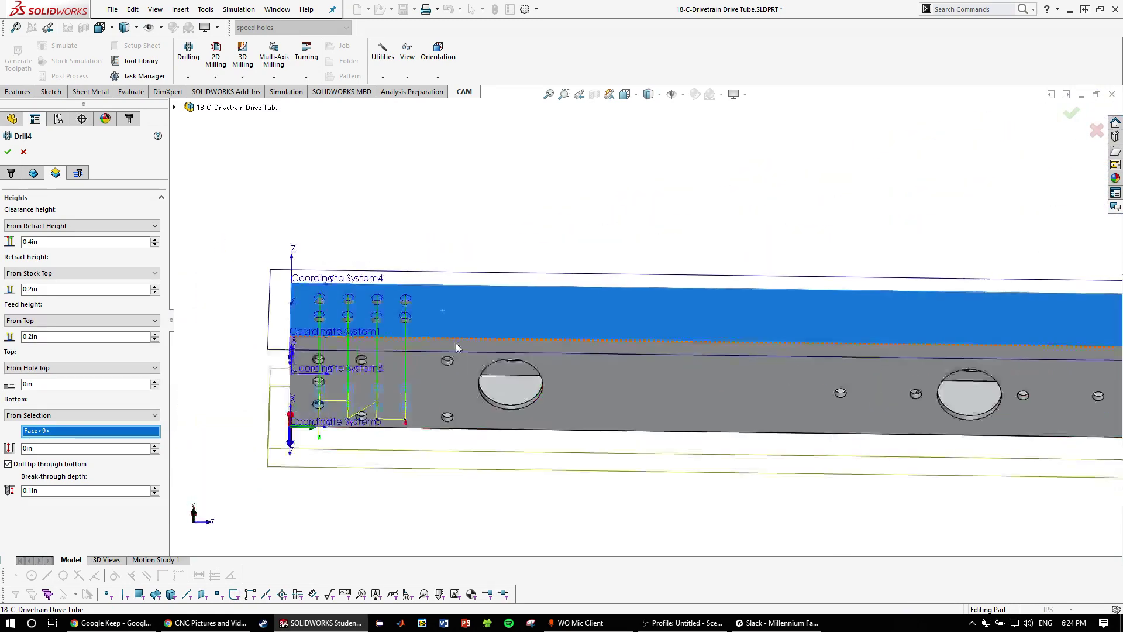
scroll(959, 350, down, 4)
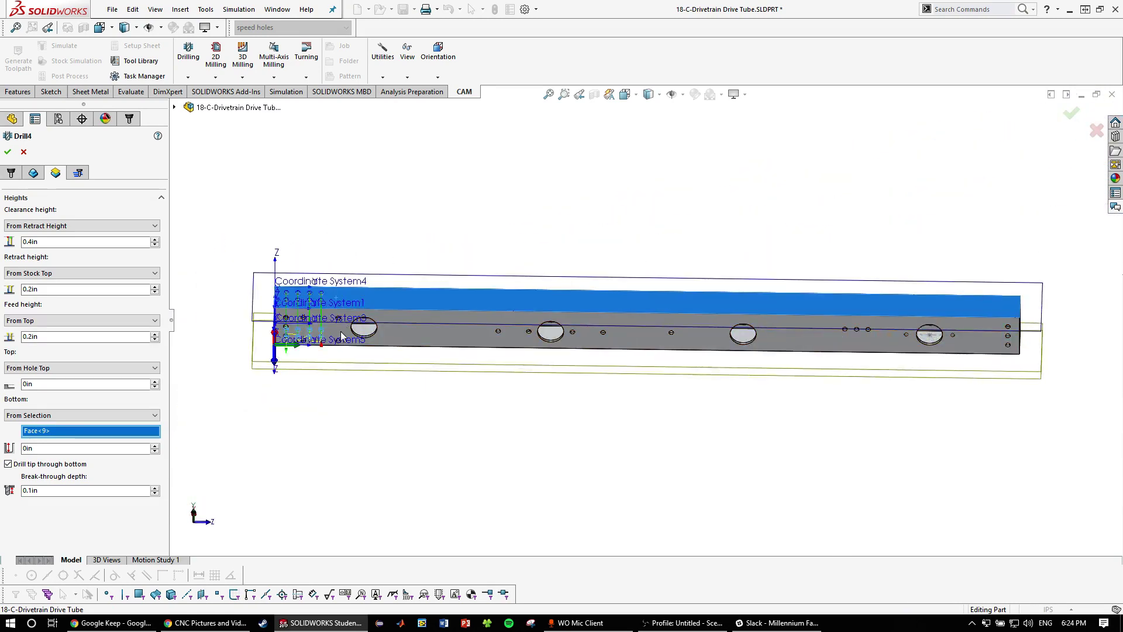
scroll(649, 305, up, 2)
scroll(662, 303, down, 2)
middle_drag(738, 302, 632, 276)
scroll(672, 286, down, 3)
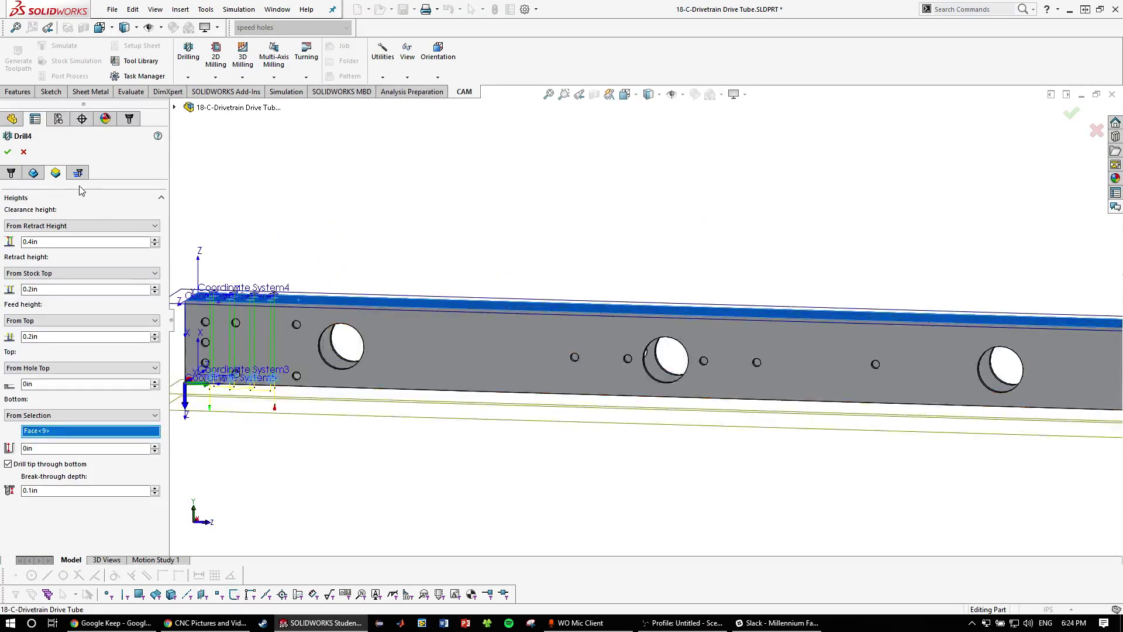
scroll(258, 282, up, 2)
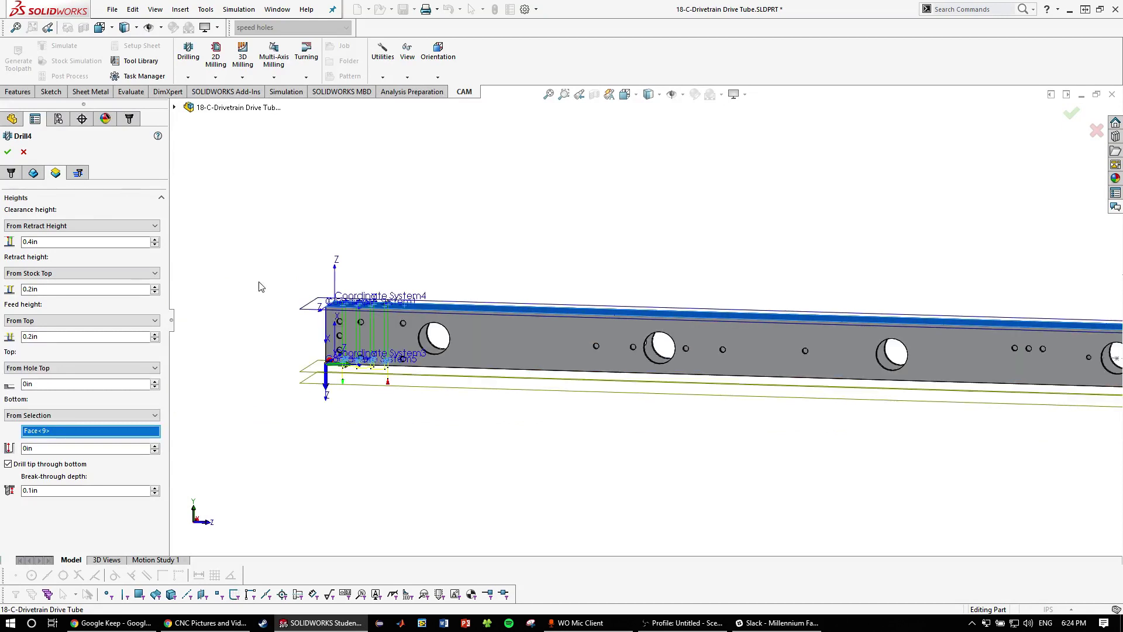
Accept the end-hole drilling operation and rename it Side 2 2 3 16 Drill
click(7, 151)
middle_drag(380, 328, 405, 334)
scroll(405, 334, down, 4)
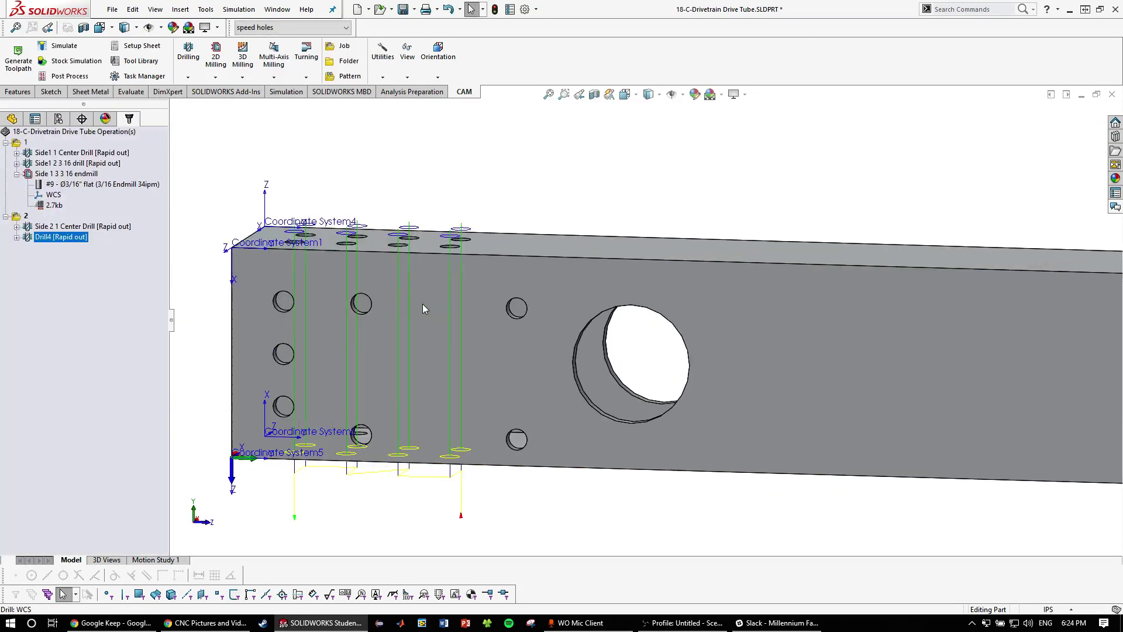
middle_drag(423, 276, 424, 279)
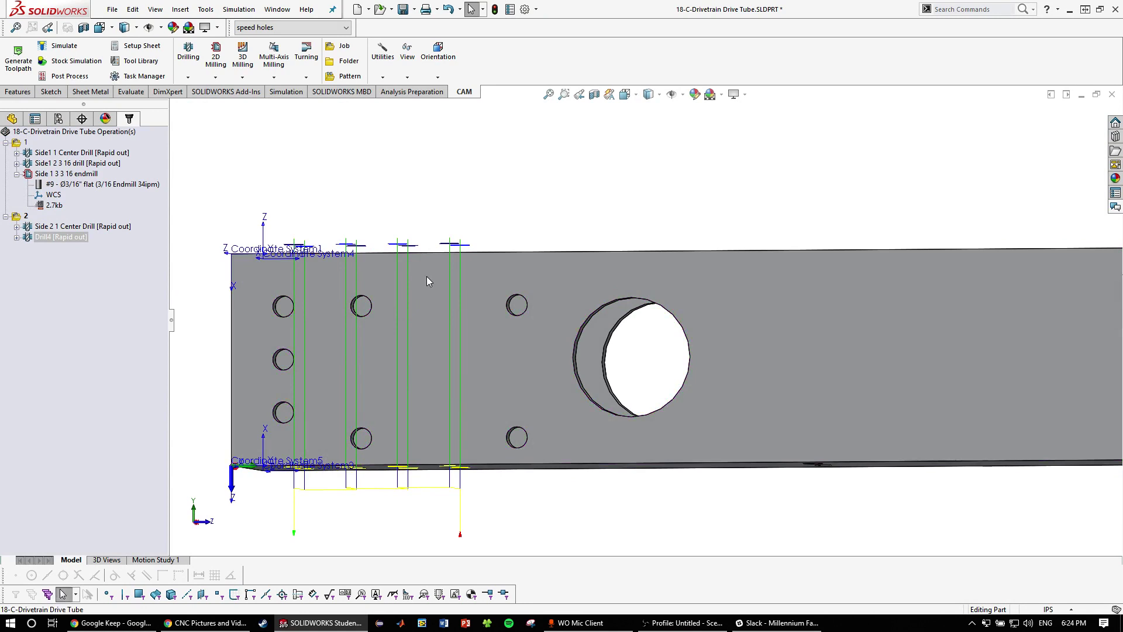
scroll(428, 276, up, 5)
scroll(954, 324, up, 5)
scroll(954, 324, down, 3)
middle_drag(312, 229, 311, 240)
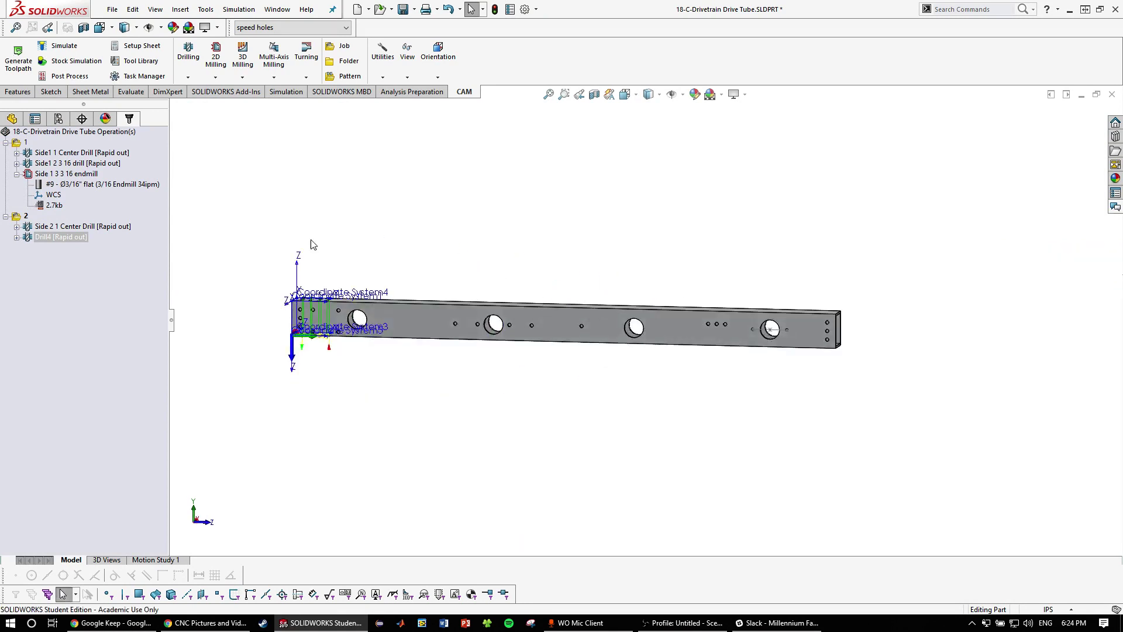
click(62, 235)
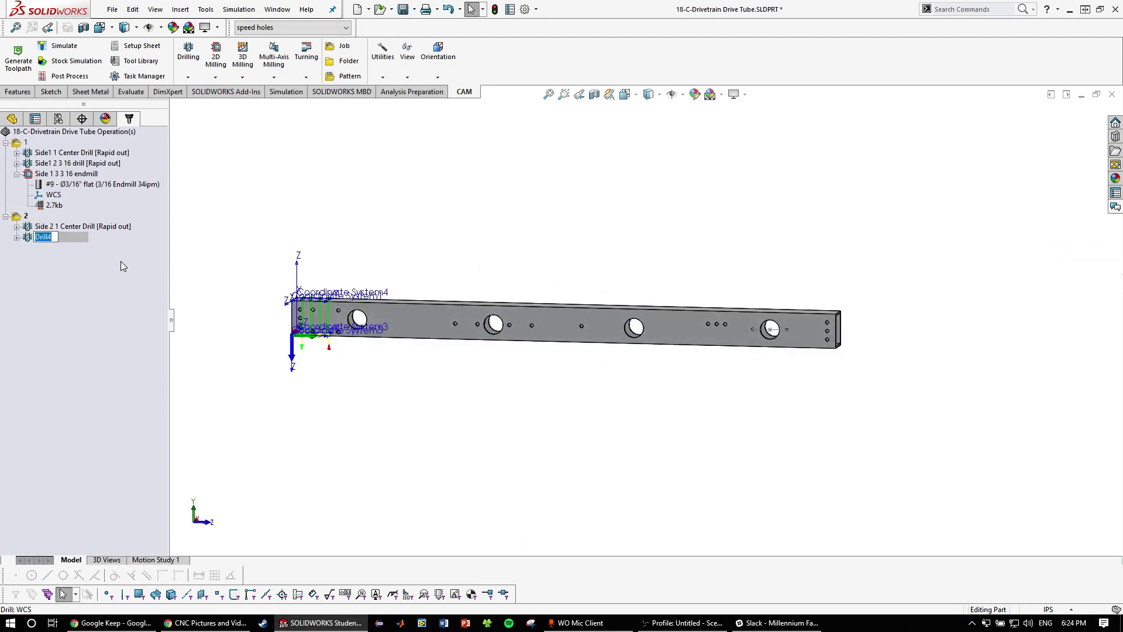
text(Side 2 2 3 16 Drill)
key(Return)
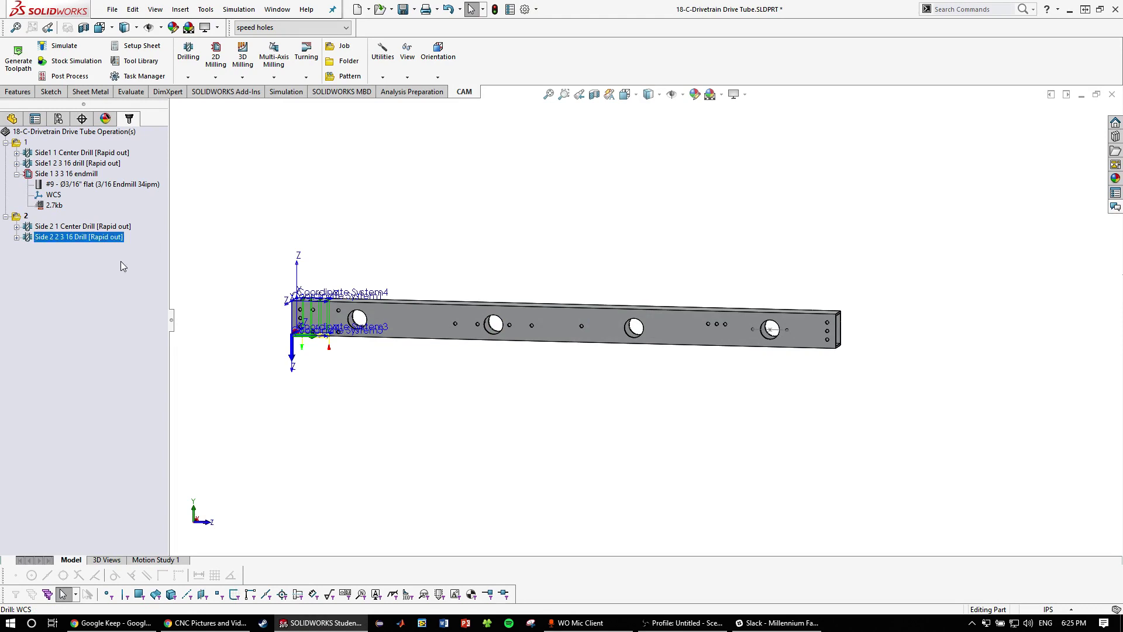
Add another drill operation to job 2 for the remaining holes on the tube's second side
scroll(503, 297, down, 2)
middle_drag(504, 295, 643, 360)
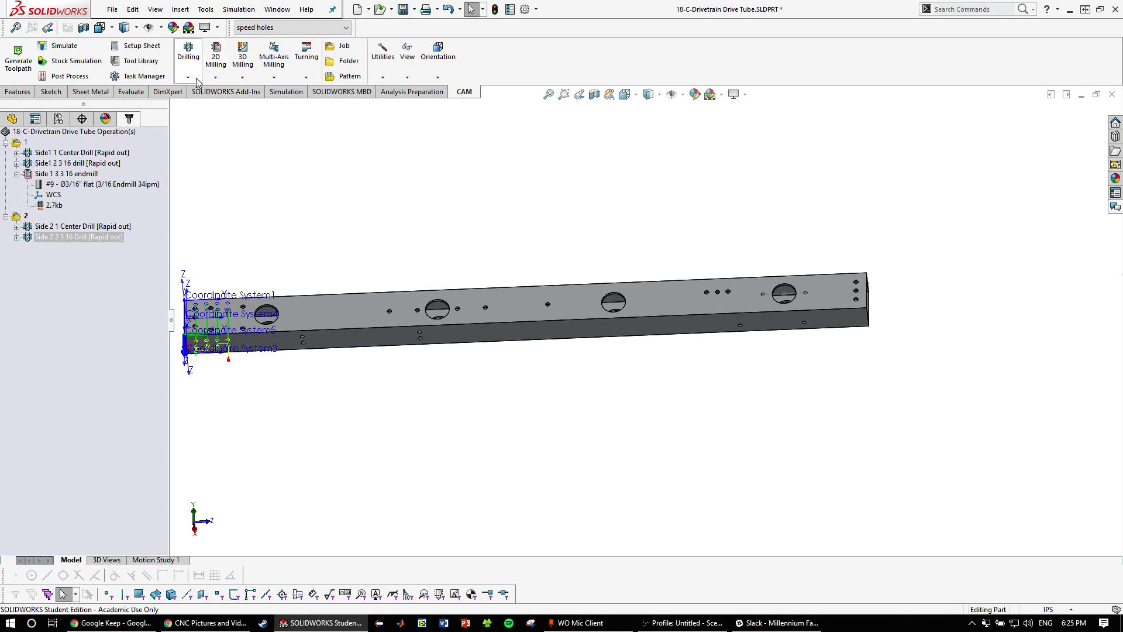
click(188, 54)
click(206, 105)
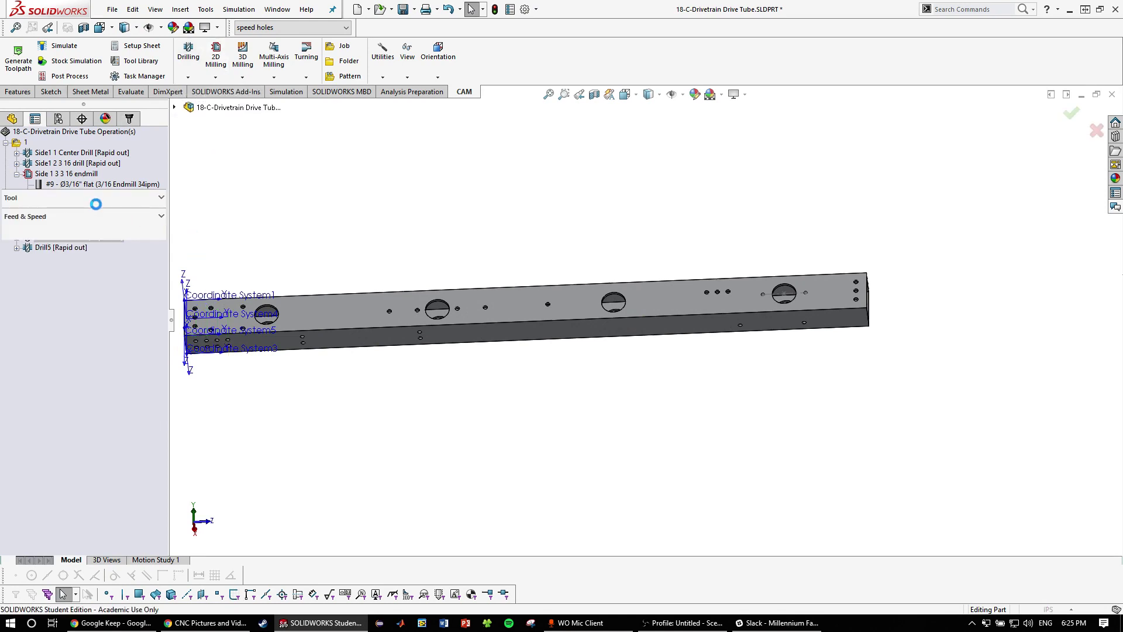
Select the faces of the six remaining second-side holes for drilling: the two pairs and the two single holes toward the far end
scroll(513, 319, down, 10)
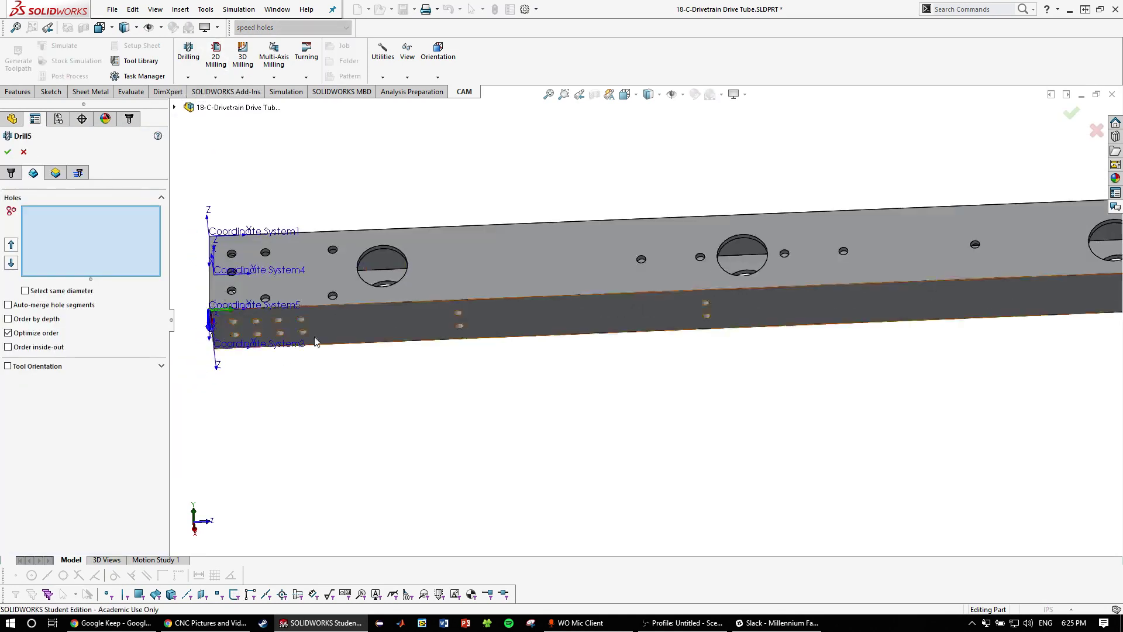
click(512, 319)
click(513, 287)
scroll(921, 292, up, 5)
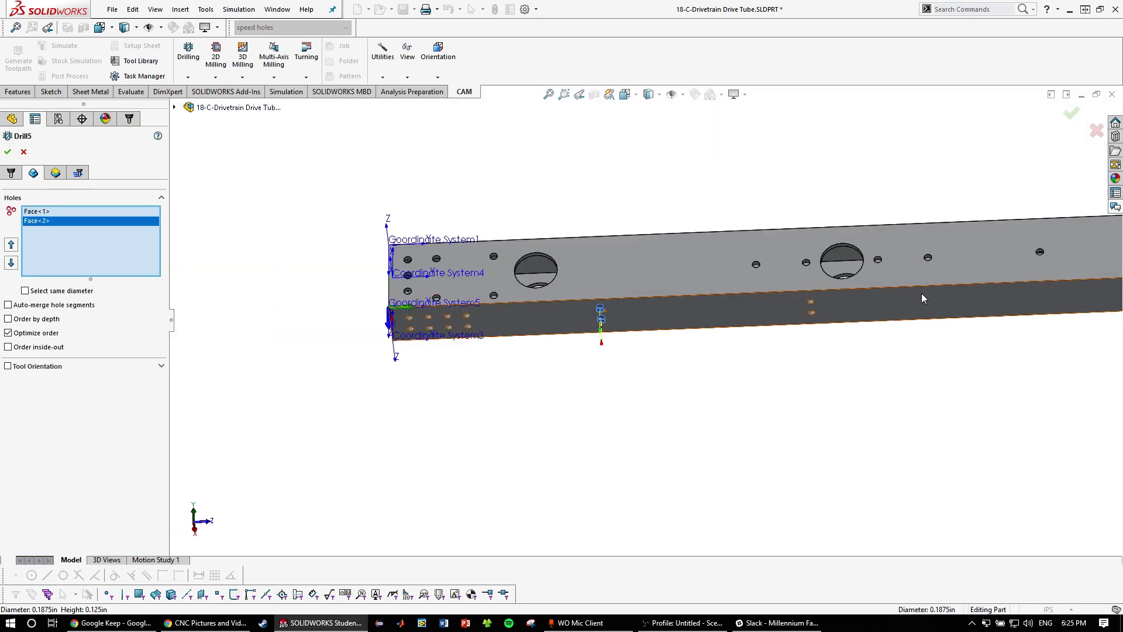
scroll(618, 317, down, 8)
click(397, 349)
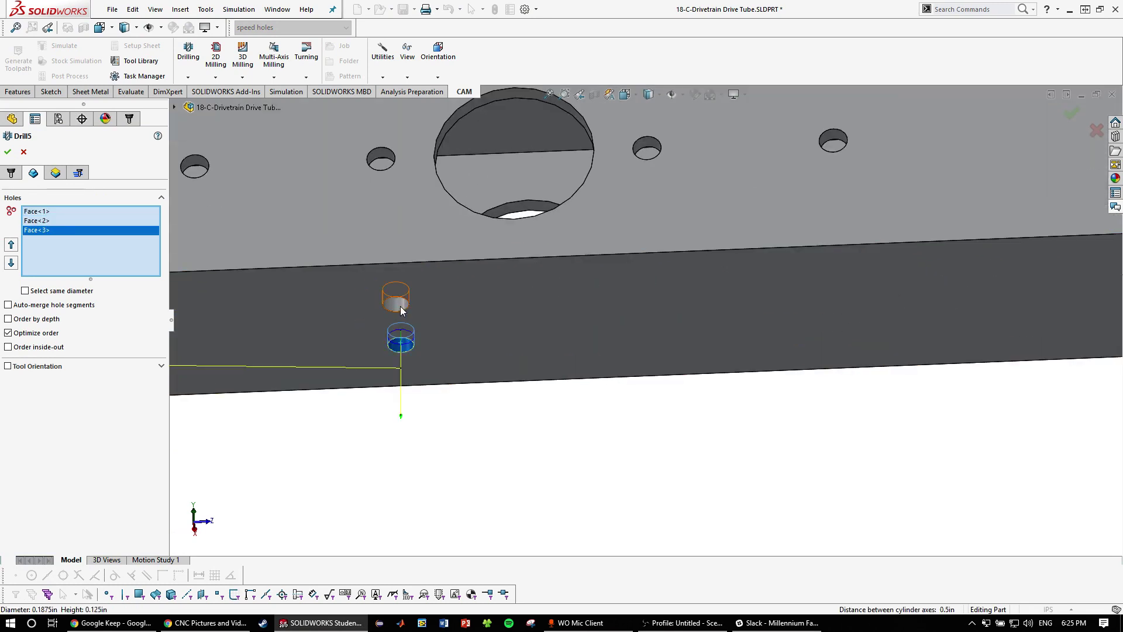
scroll(396, 409, up, 6)
scroll(835, 317, down, 4)
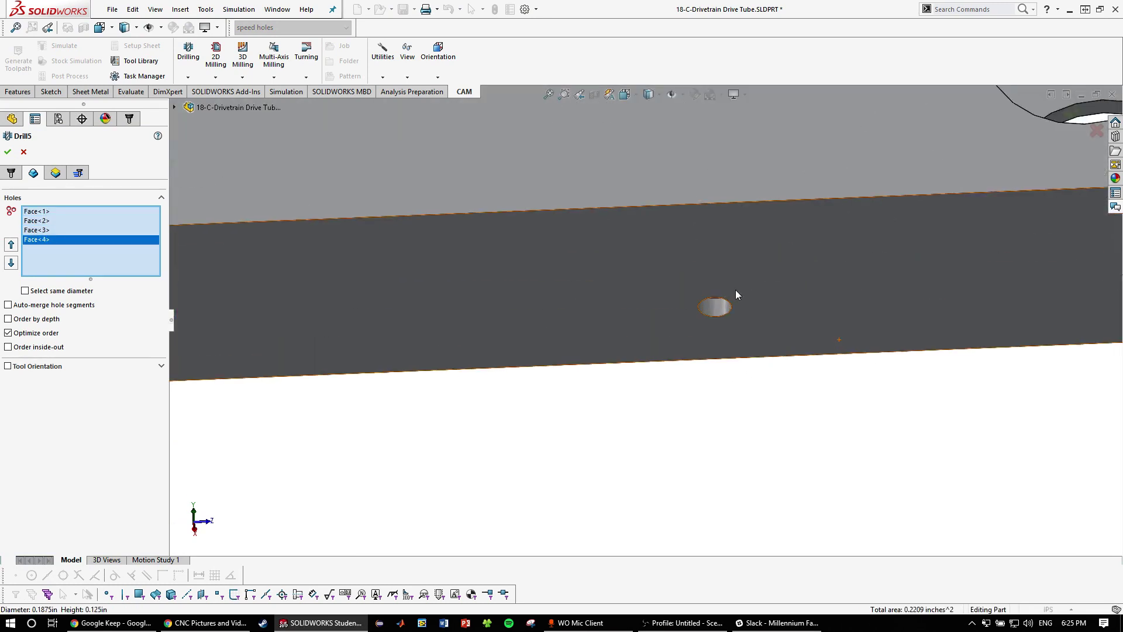
click(714, 303)
scroll(994, 292, down, 5)
click(1050, 269)
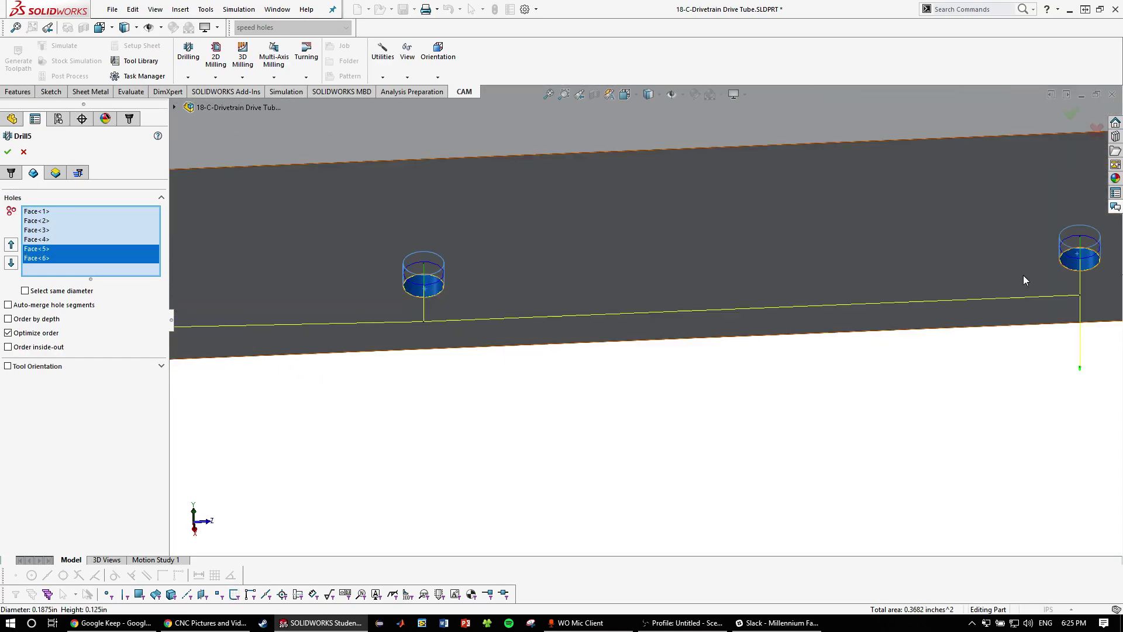
scroll(455, 304, up, 6)
scroll(351, 328, down, 3)
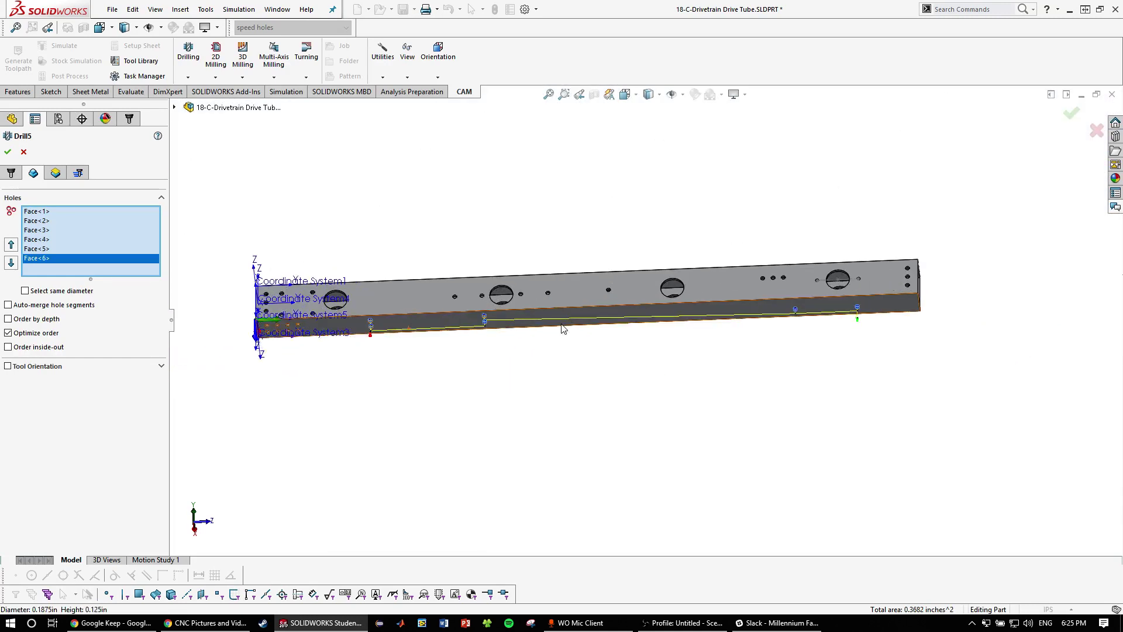
Enable Drill tip through bottom for the six-hole drilling and set its break-through depth to 0.1 in
click(52, 177)
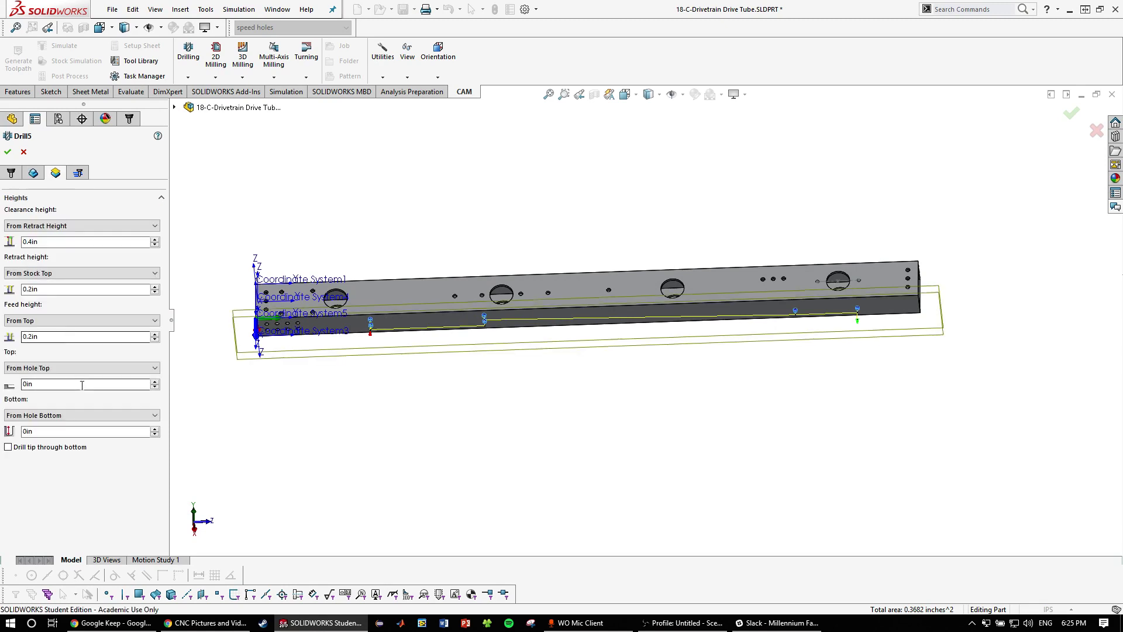
scroll(489, 348, down, 10)
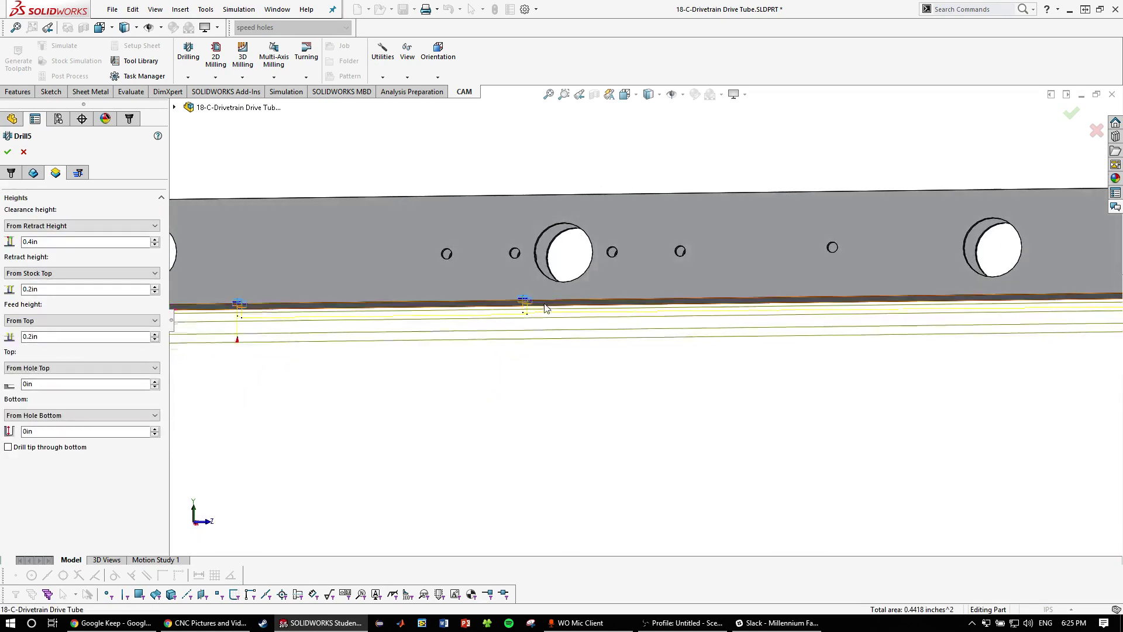
scroll(573, 284, up, 10)
middle_drag(593, 269, 602, 296)
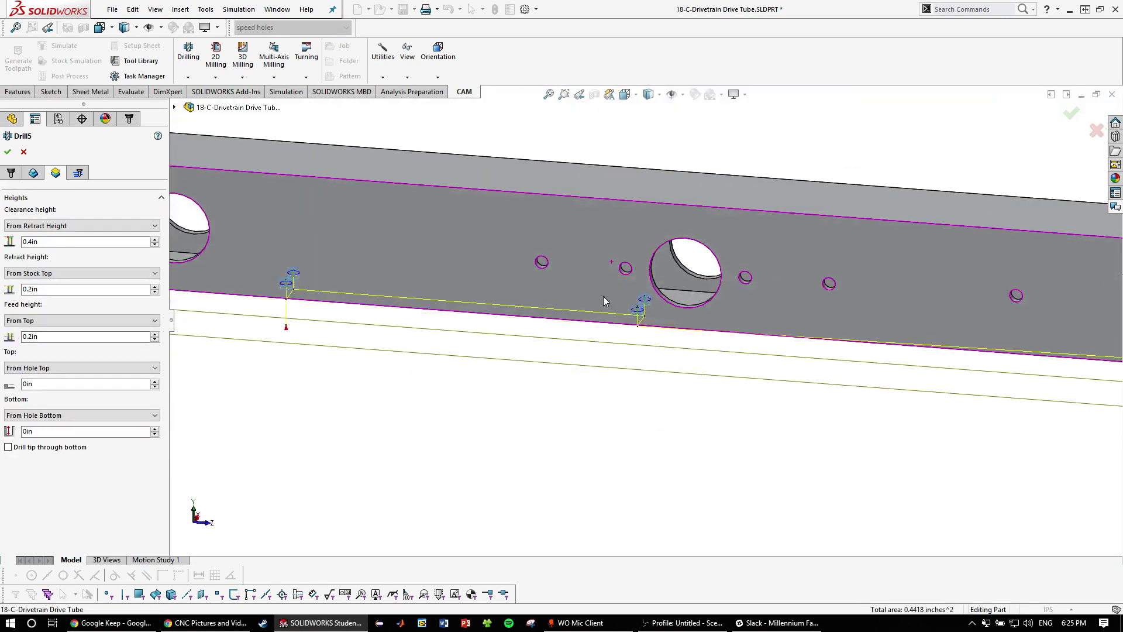
middle_drag(636, 213, 757, 318)
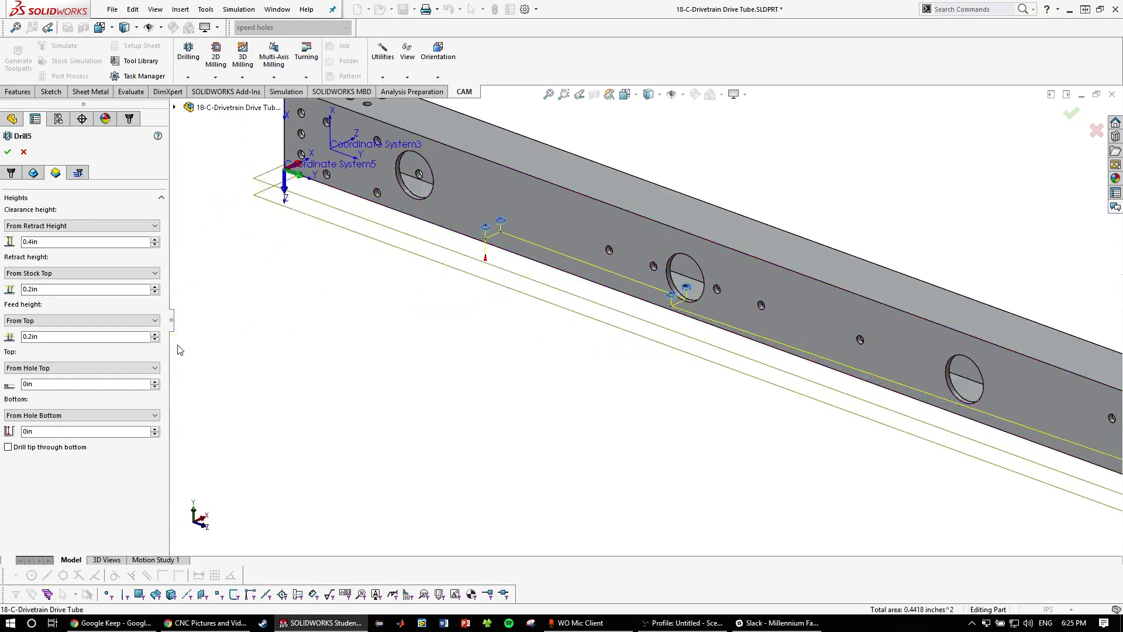
click(57, 451)
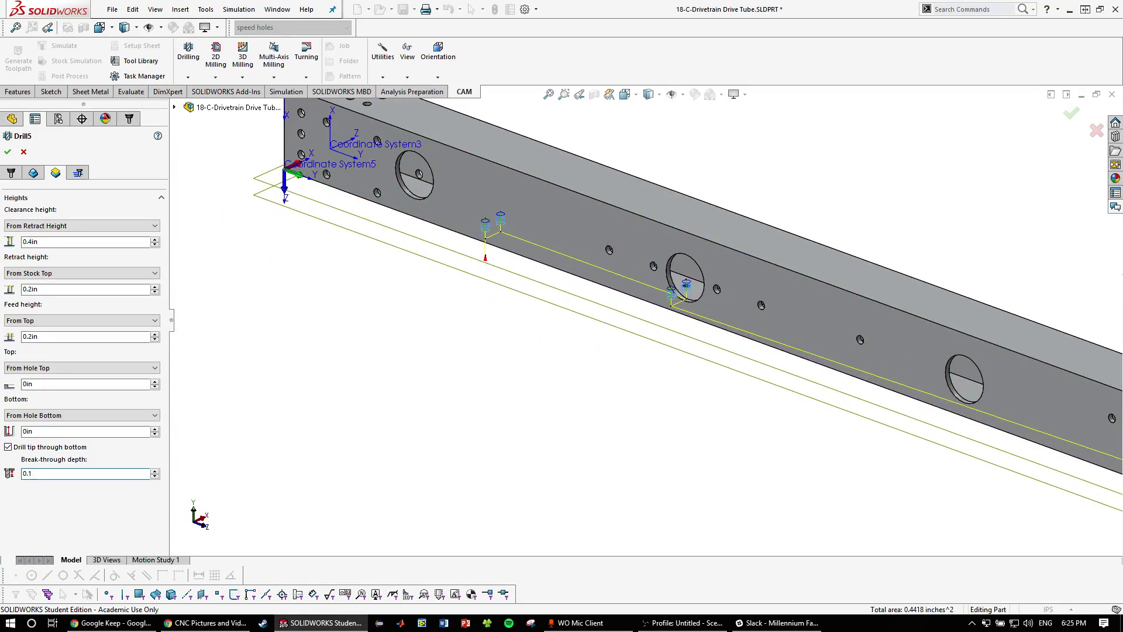
Accept the six-hole drilling operation and rename it Side 2 3 3 16 Drill
scroll(691, 298, down, 4)
middle_drag(673, 299, 754, 228)
scroll(760, 240, up, 9)
middle_drag(866, 310, 672, 242)
scroll(484, 298, up, 2)
middle_drag(484, 298, 490, 291)
scroll(468, 292, down, 1)
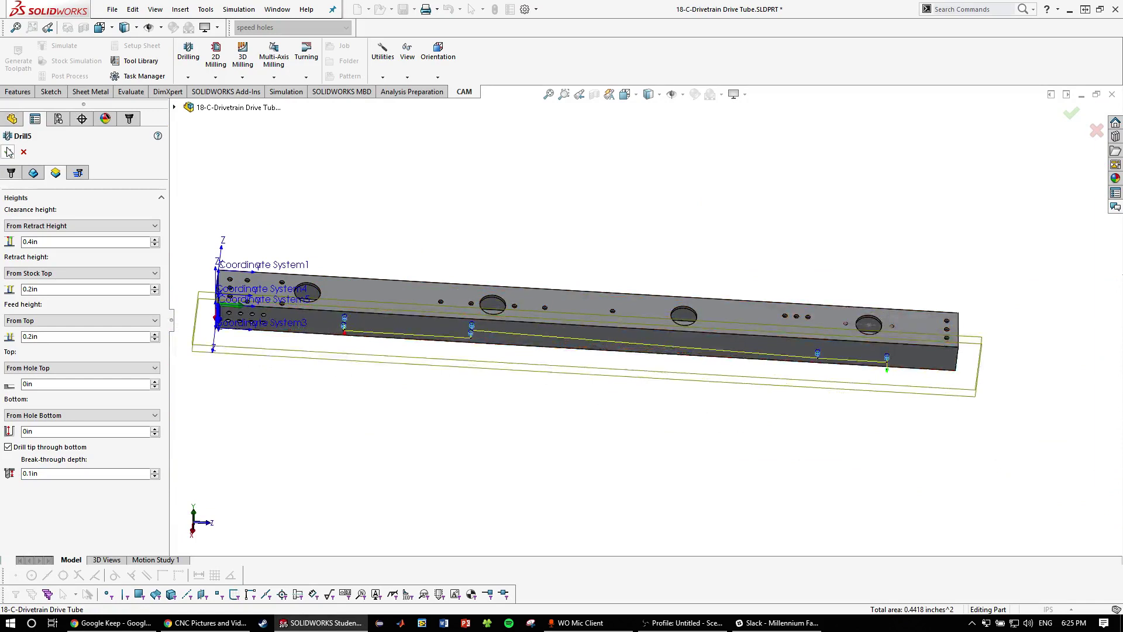
click(8, 150)
scroll(385, 322, down, 8)
middle_drag(386, 328, 380, 352)
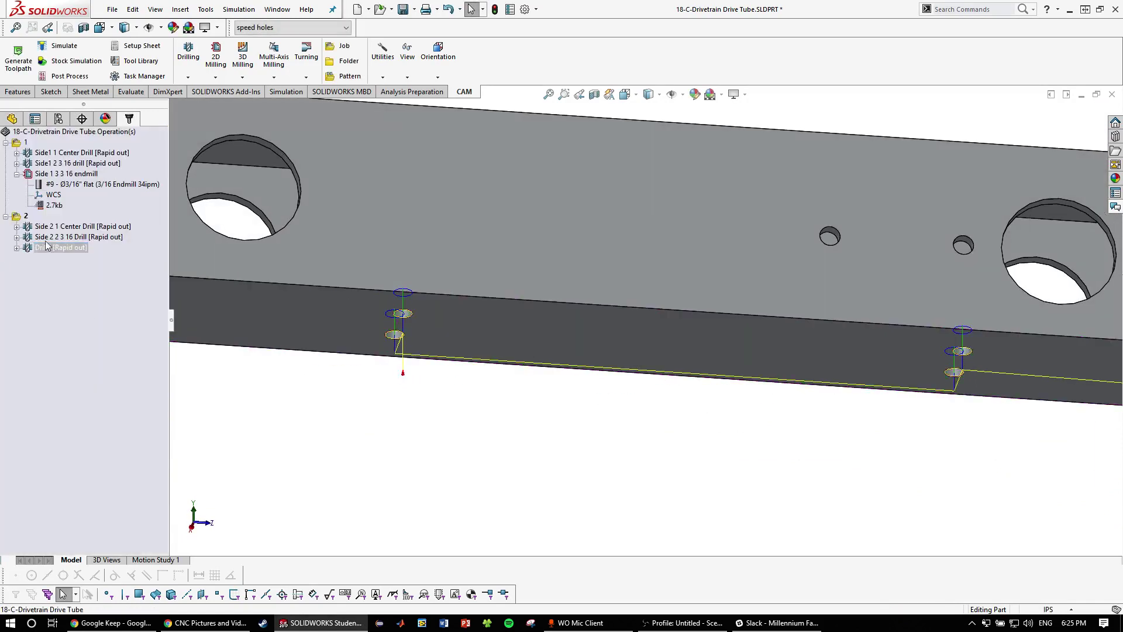
click(45, 245)
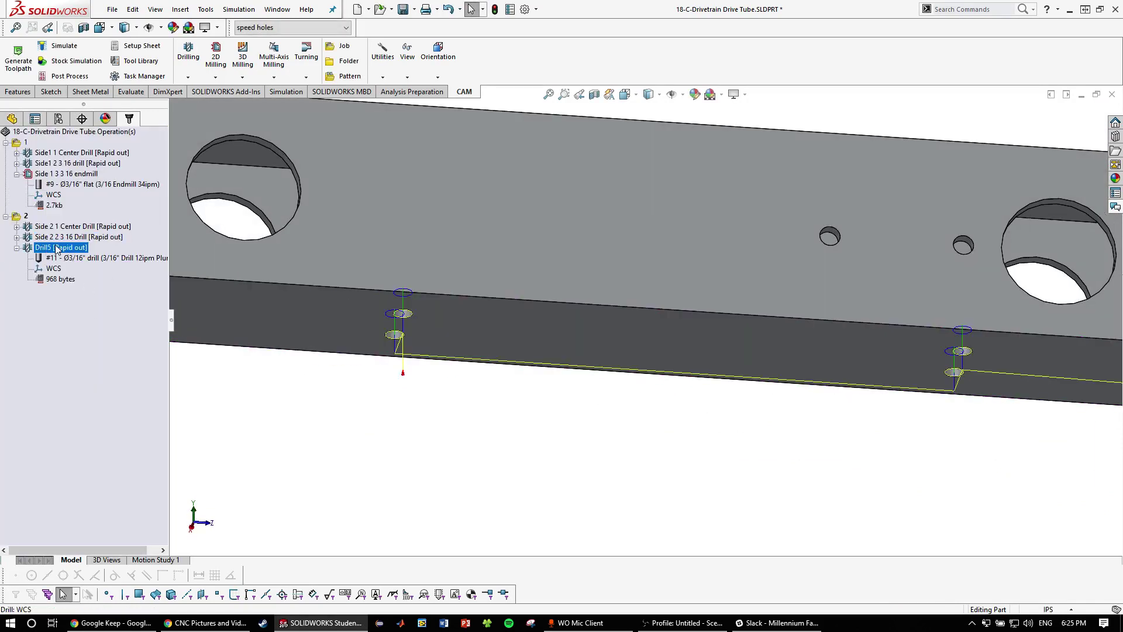
click(57, 248)
text(Side 2 3 3 16 Drill)
key(Return)
Review jobs 1 and 2 on the tube, comparing the holes machined from each side with the coordinate systems
scroll(544, 374, up, 11)
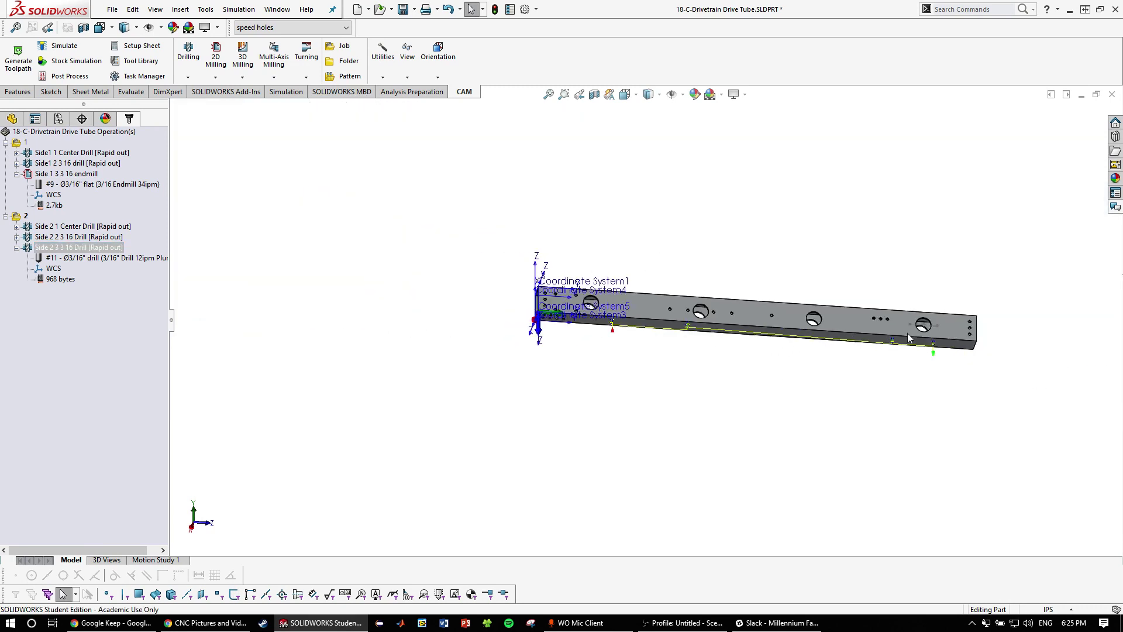
middle_drag(907, 332, 871, 210)
scroll(386, 232, up, 2)
middle_drag(479, 275, 499, 332)
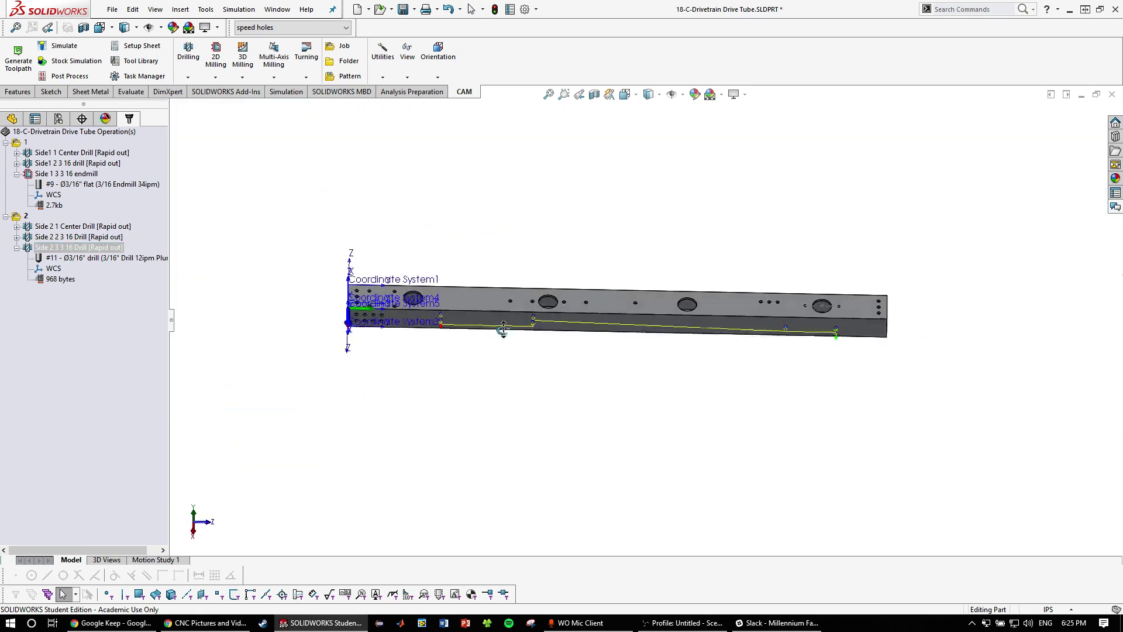
scroll(485, 283, down, 3)
click(31, 144)
scroll(430, 333, down, 2)
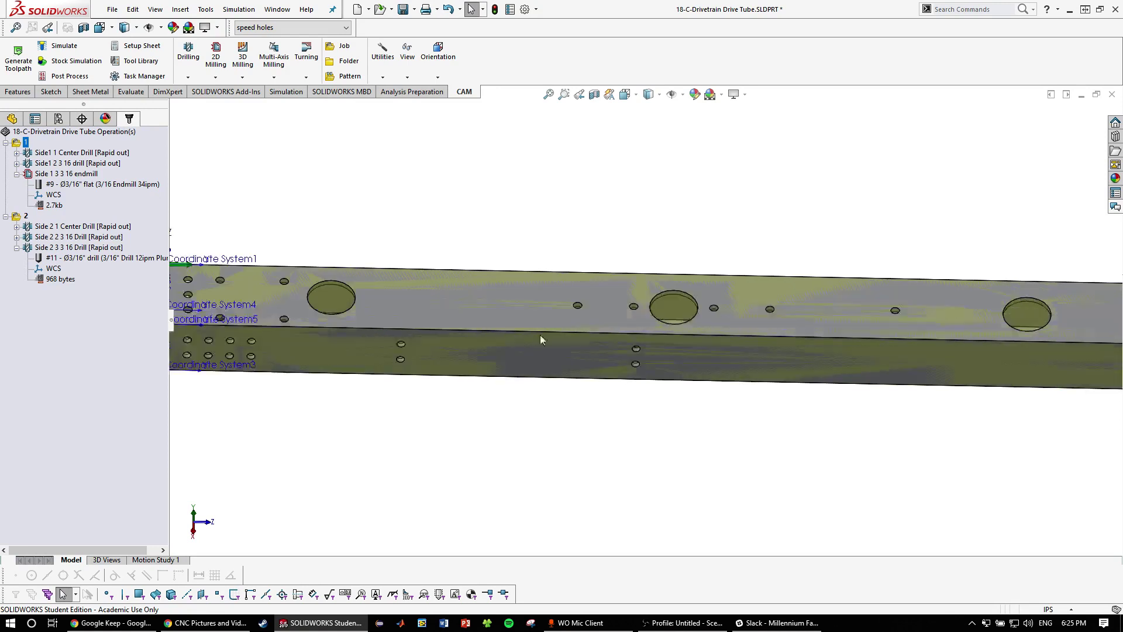
scroll(539, 334, up, 3)
scroll(1018, 312, up, 2)
scroll(1080, 321, down, 2)
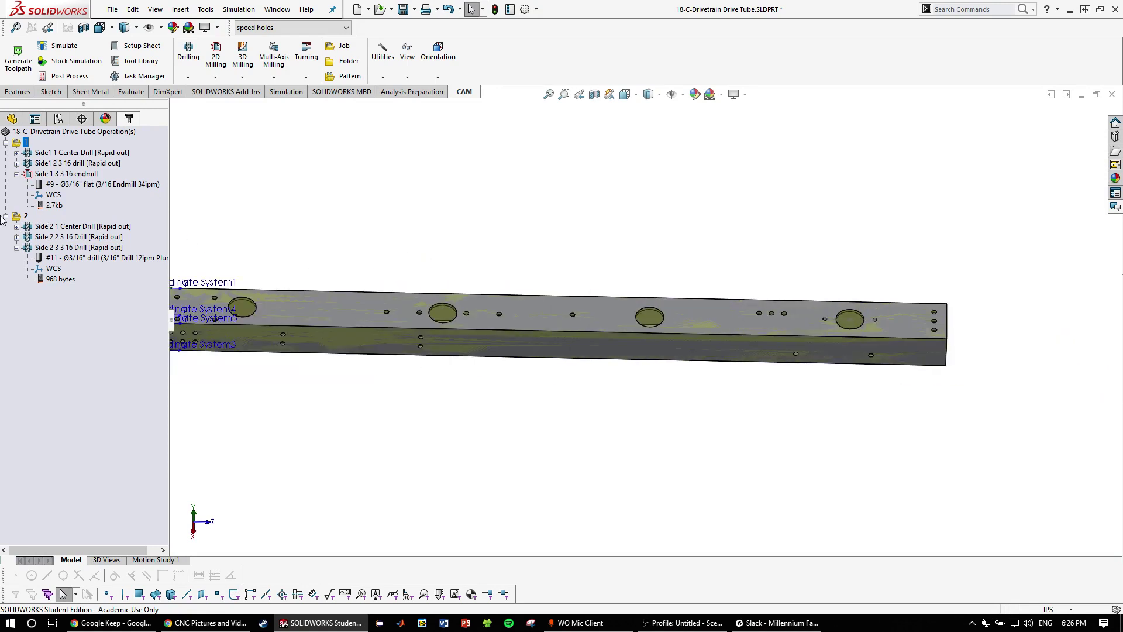
scroll(28, 217, down, 1)
scroll(457, 356, up, 2)
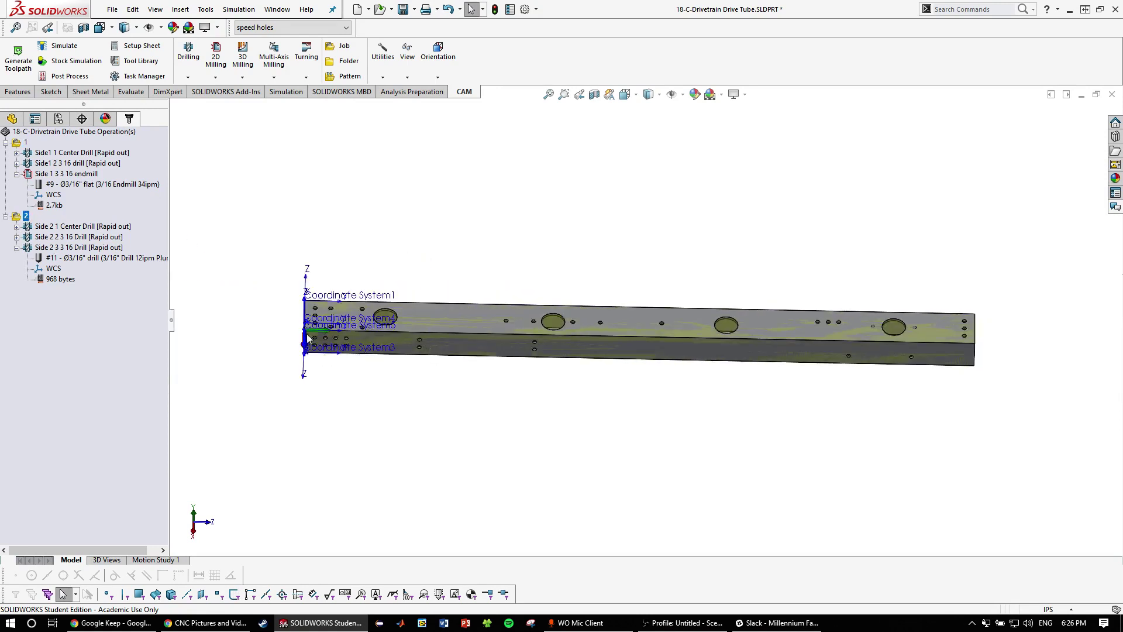
middle_drag(517, 245, 381, 261)
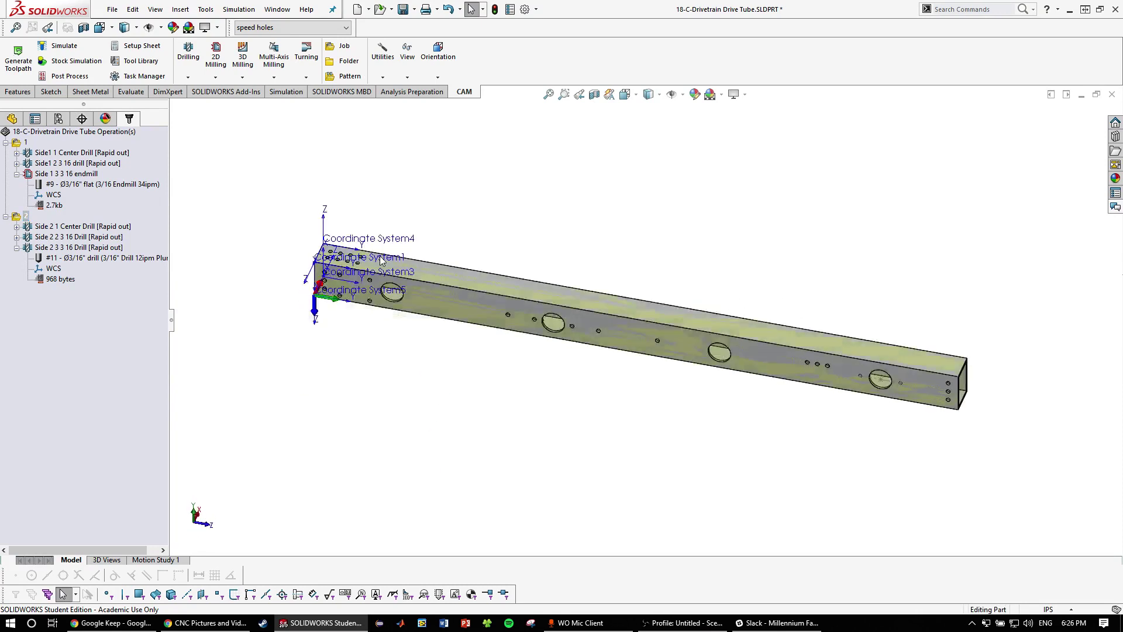
middle_drag(946, 359, 801, 301)
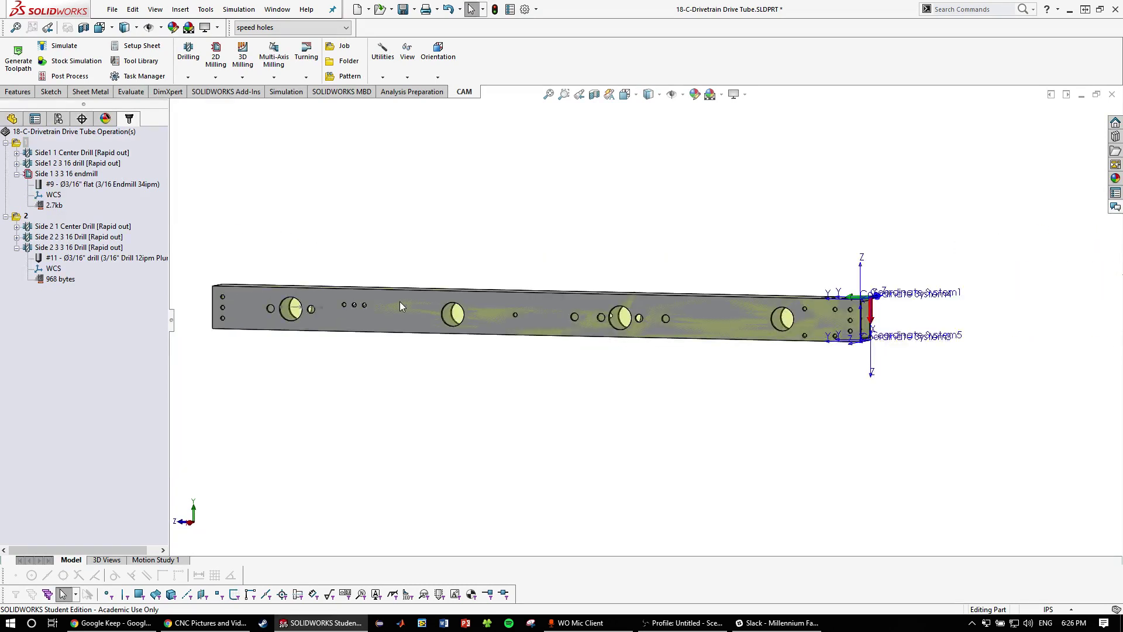
scroll(222, 298, down, 3)
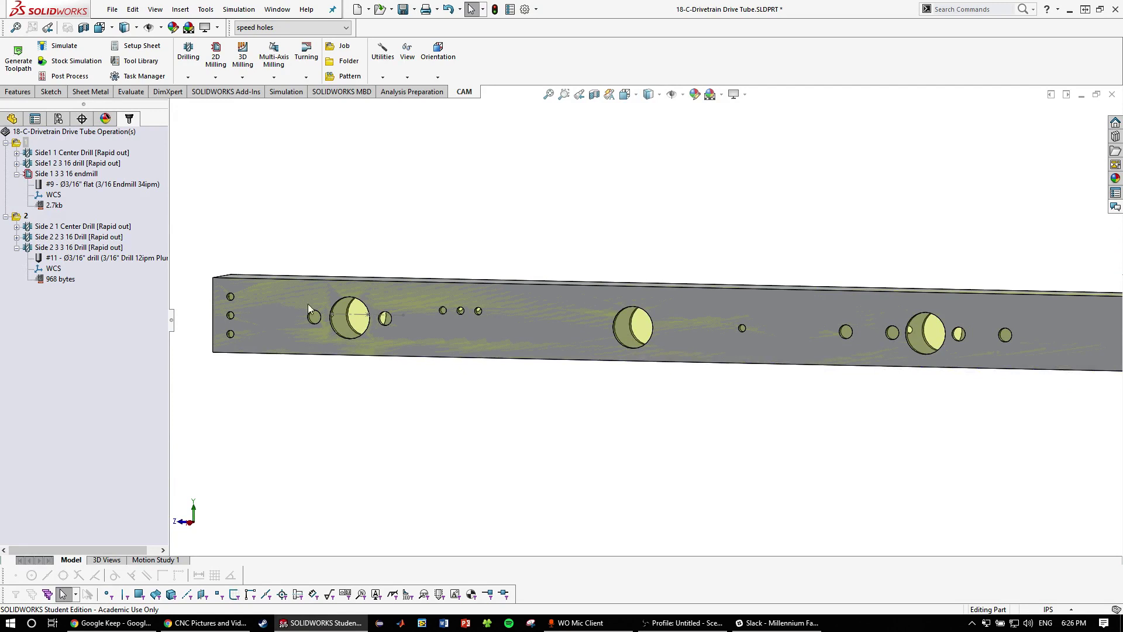
Examine the row of three small clearance holes on the second side of the tube
scroll(465, 315, down, 2)
scroll(465, 315, up, 2)
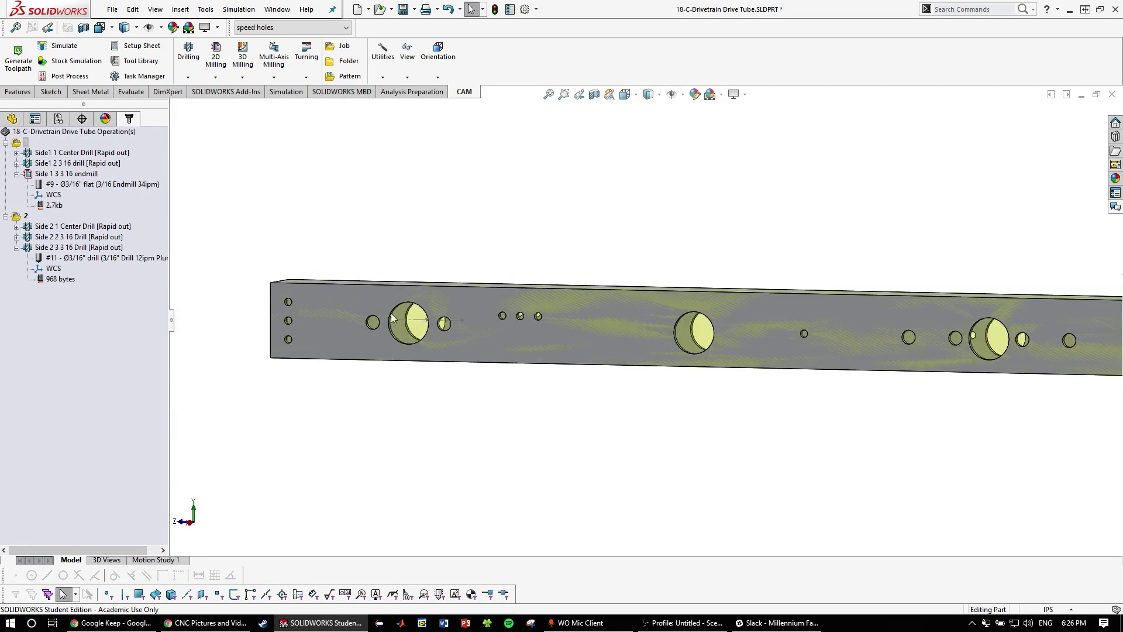
scroll(524, 345, down, 8)
scroll(468, 298, up, 3)
click(464, 276)
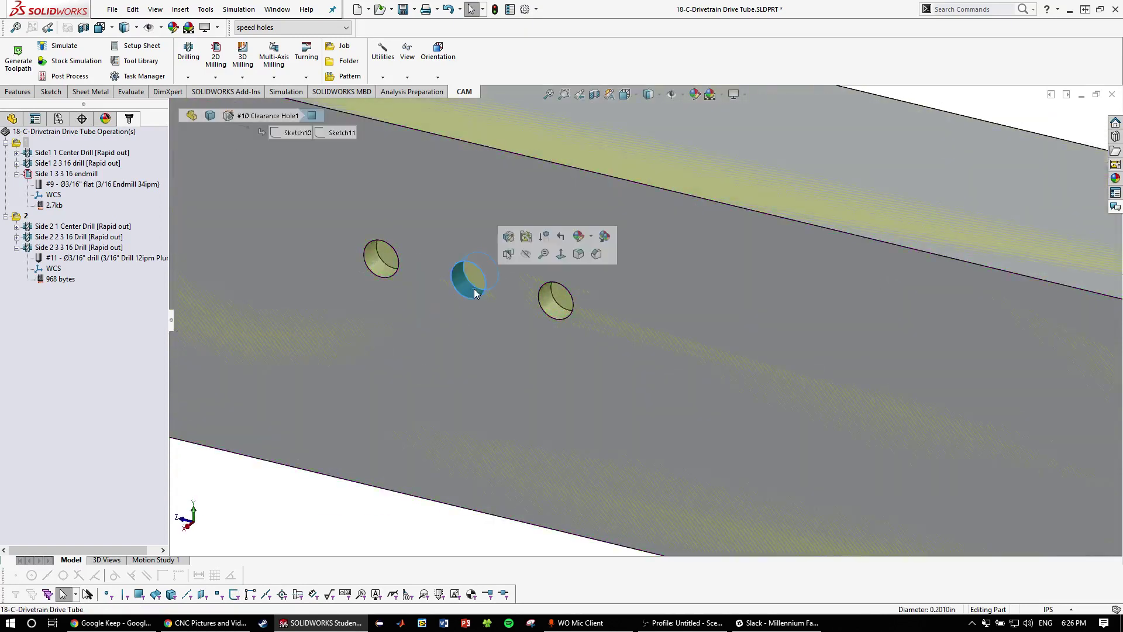
scroll(702, 381, up, 6)
click(768, 422)
scroll(767, 422, up, 5)
scroll(795, 370, down, 4)
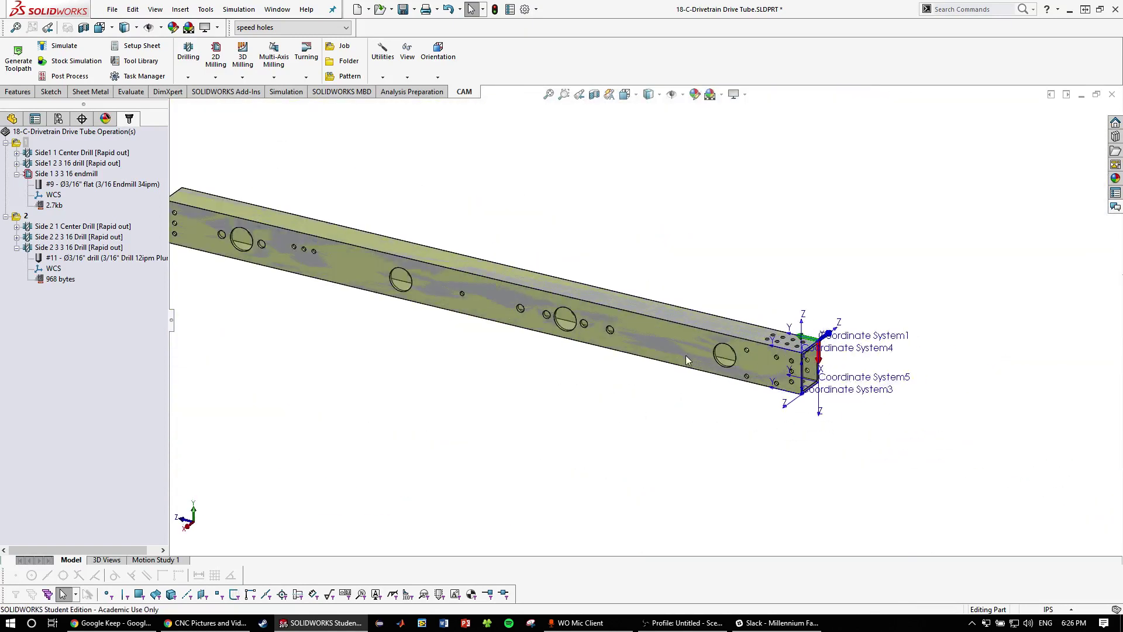
Inspect the small-hole pattern and nearest large bore at the tube end carrying the coordinate systems
scroll(647, 328, down, 3)
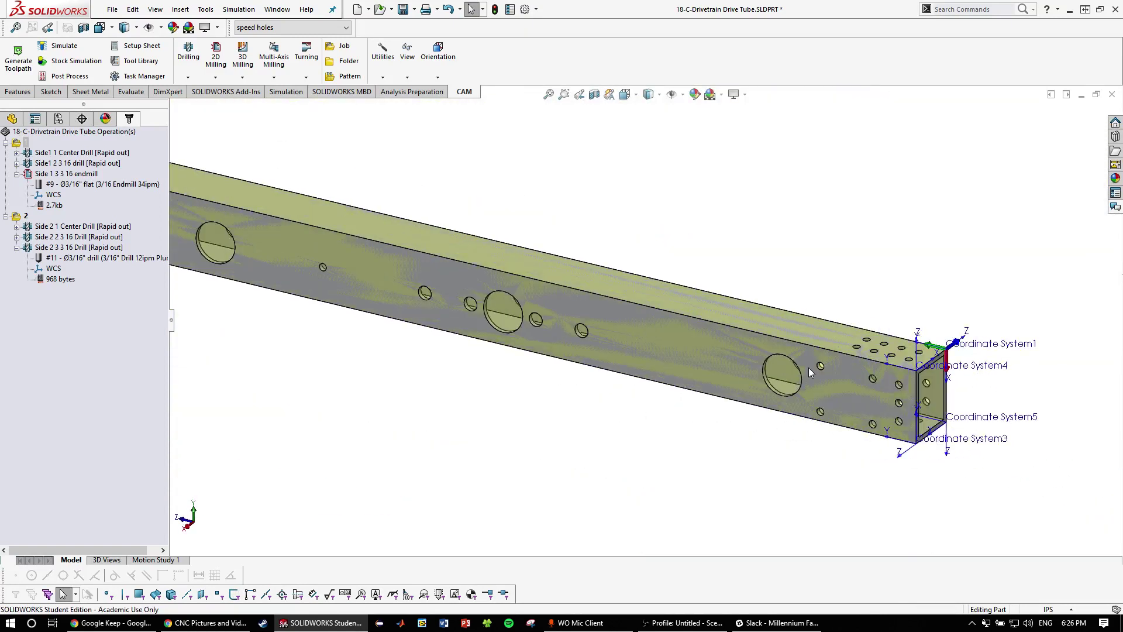
scroll(894, 384, down, 5)
scroll(460, 313, up, 4)
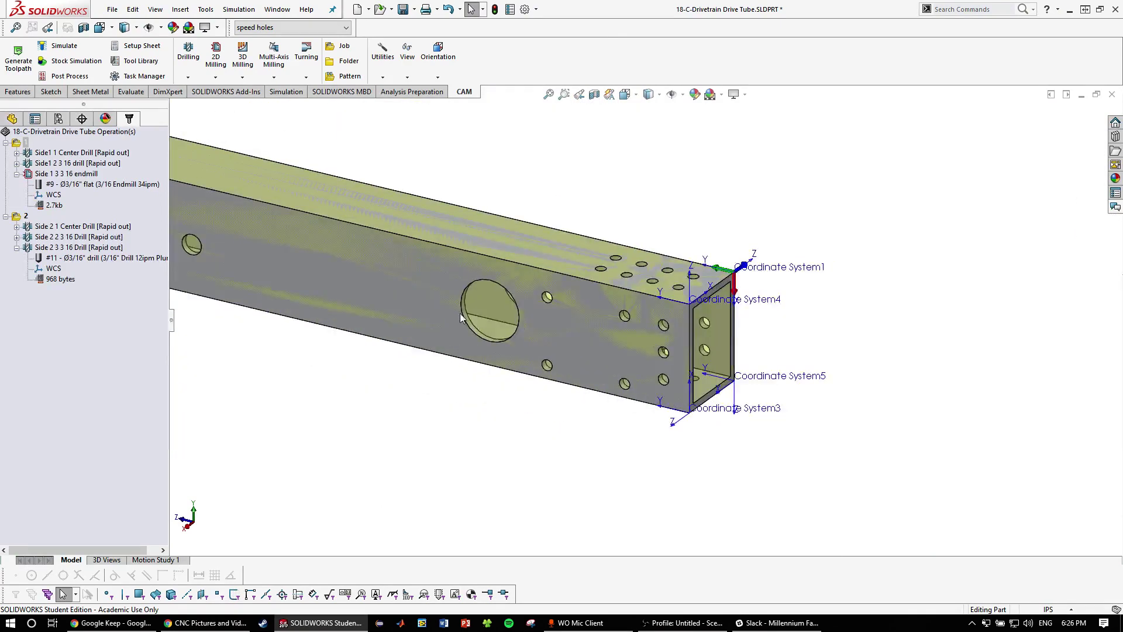
scroll(503, 294, up, 2)
scroll(640, 314, down, 5)
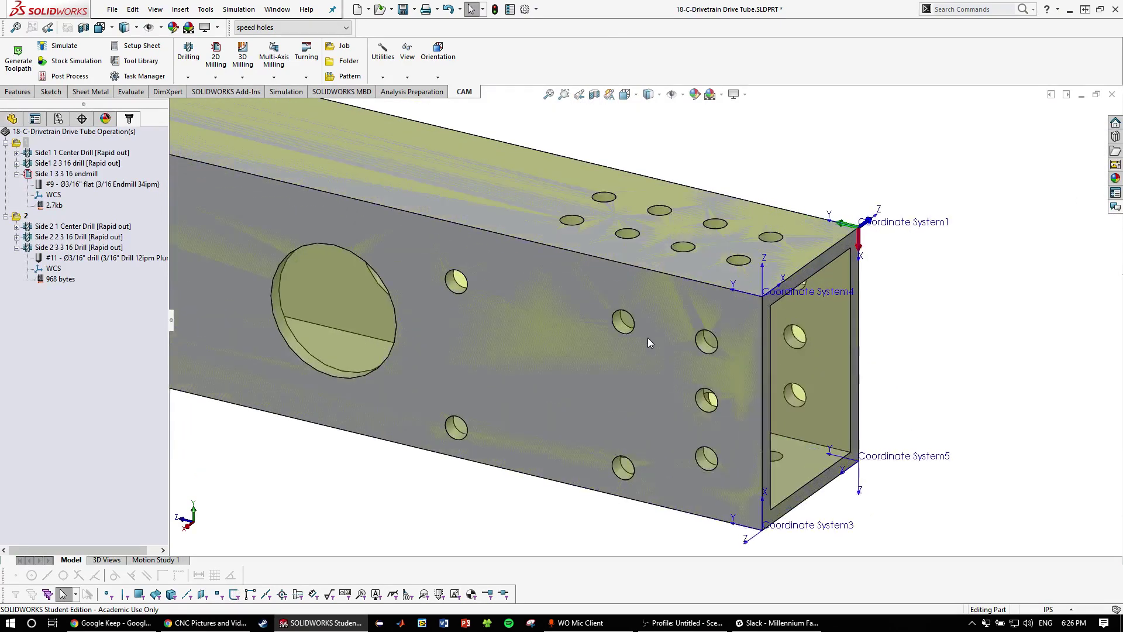
middle_drag(647, 339, 647, 355)
scroll(544, 333, up, 4)
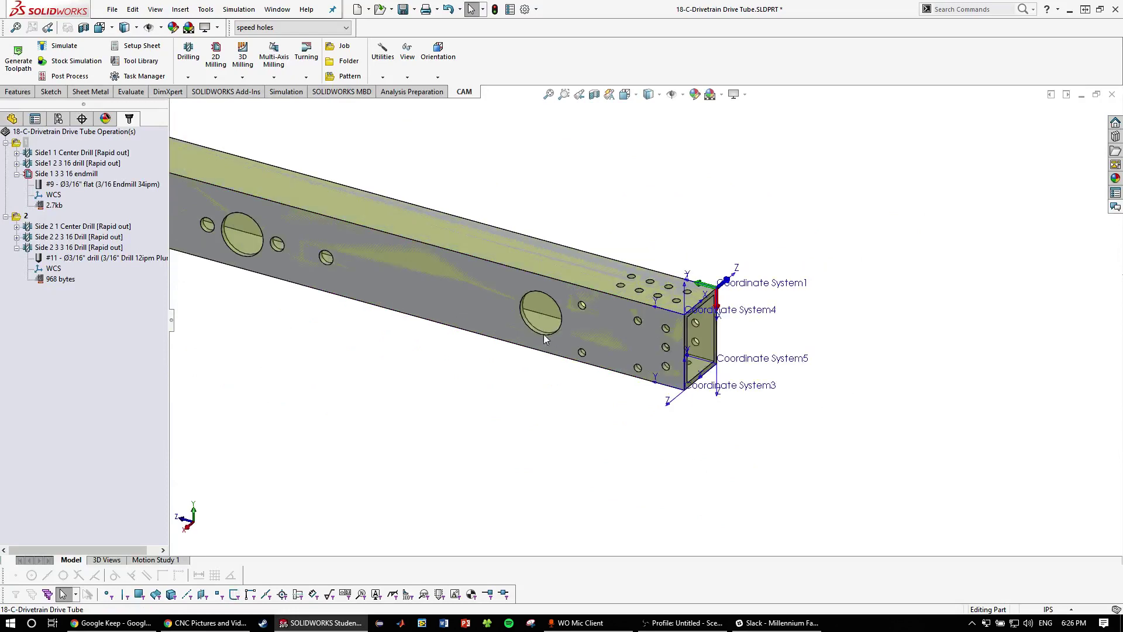
scroll(421, 264, down, 4)
scroll(419, 290, up, 5)
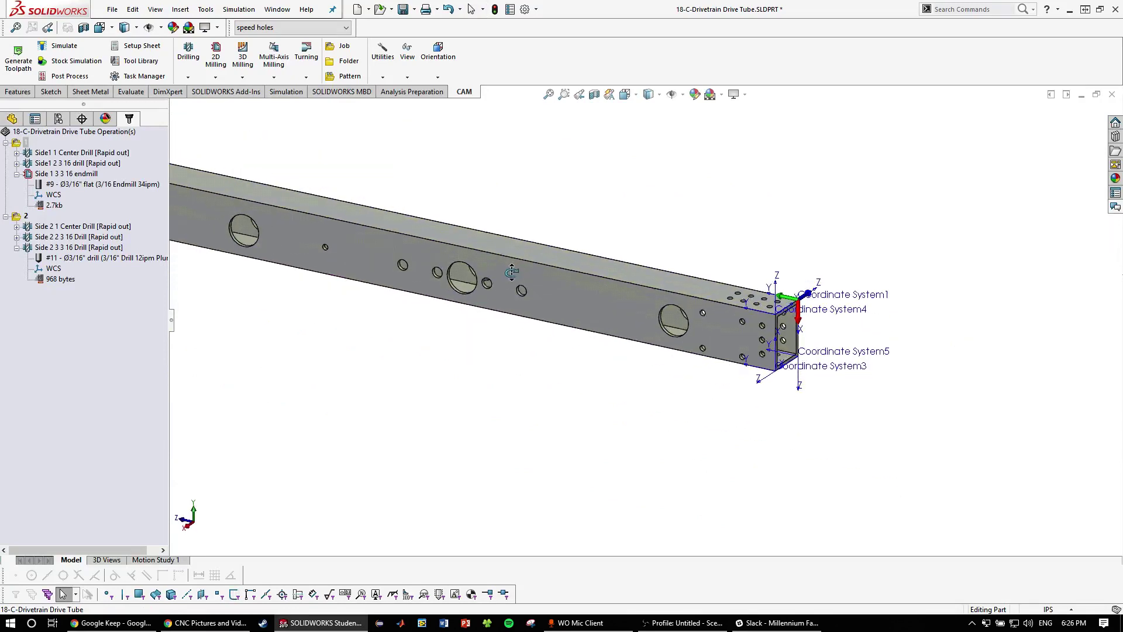
Check the large bores and the medium holes flanking them along the second side of the tube
click(472, 285)
scroll(474, 285, down, 6)
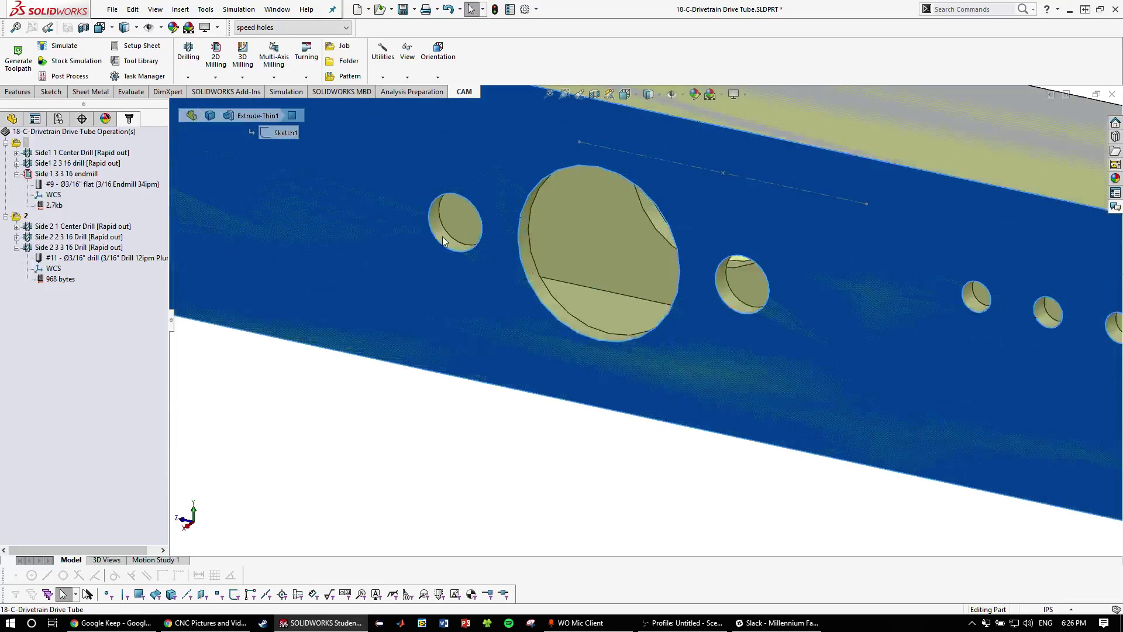
click(442, 239)
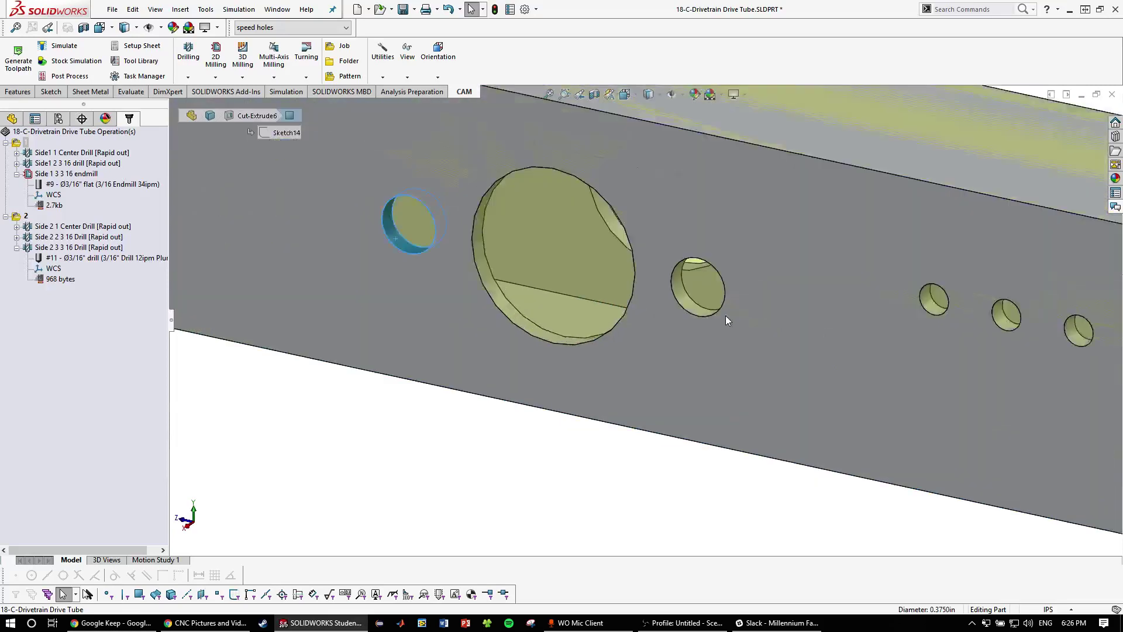
scroll(725, 316, down, 2)
click(646, 302)
scroll(767, 387, up, 4)
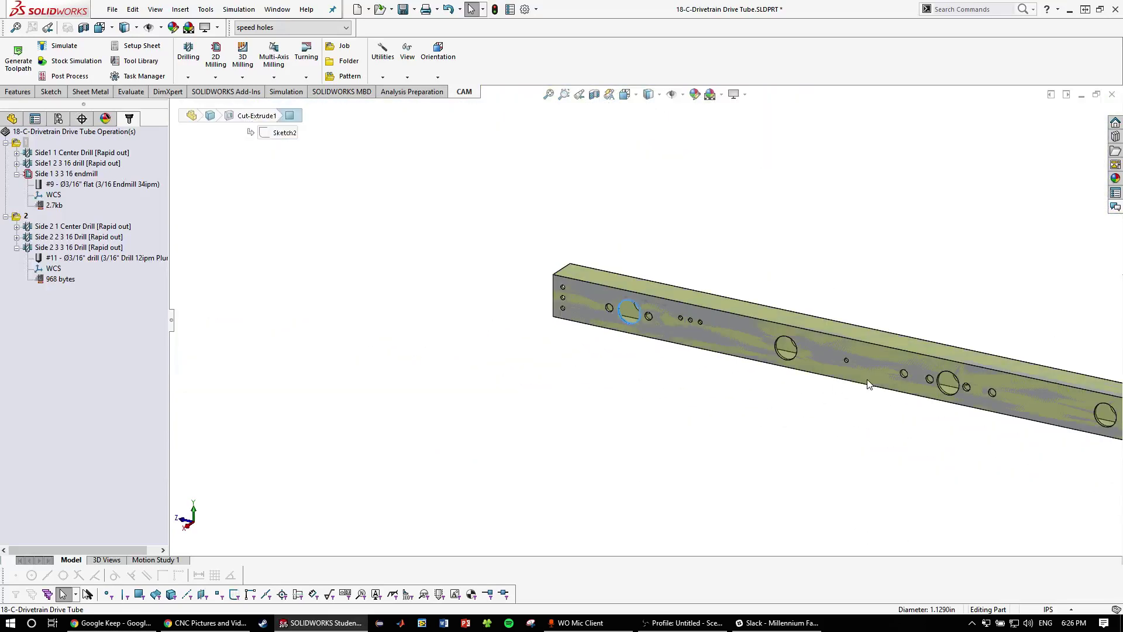
scroll(836, 357, down, 5)
click(415, 269)
scroll(813, 360, up, 3)
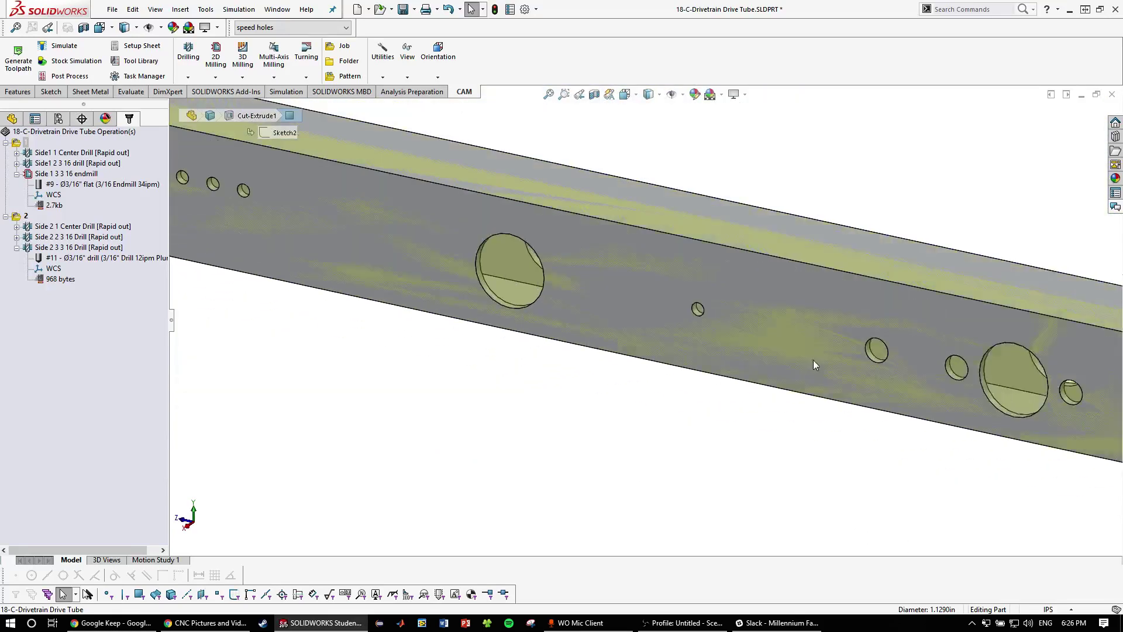
scroll(675, 325, down, 4)
click(696, 329)
scroll(655, 321, up, 1)
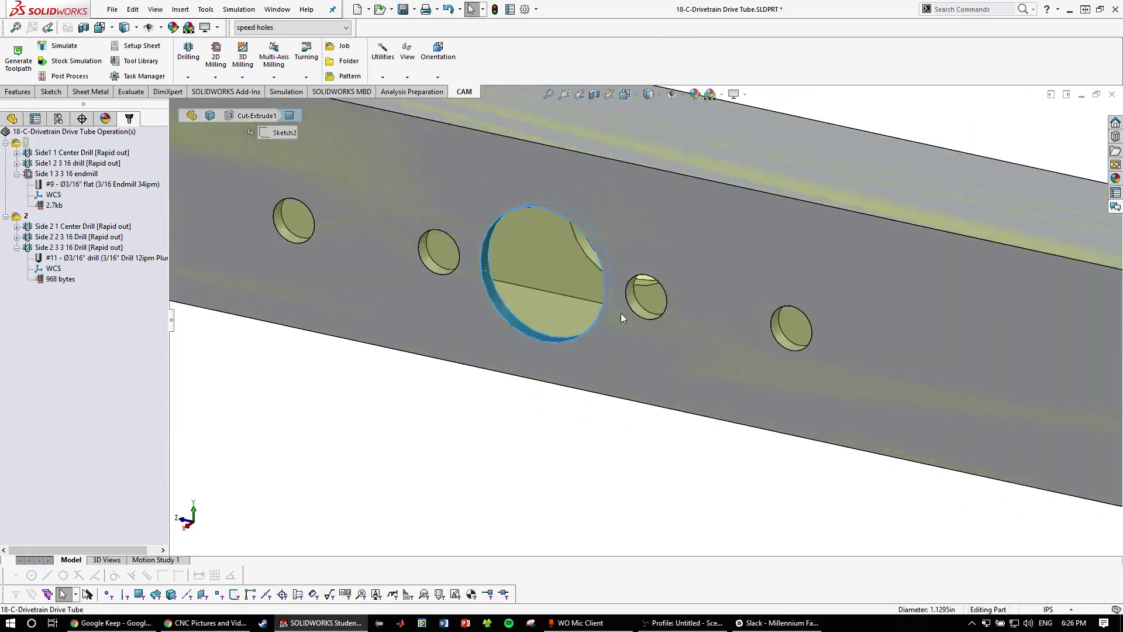
Look through a large bore and its neighbouring hole to compare them with the holes in the opposite wall
click(641, 310)
click(636, 311)
key(ctrl+8)
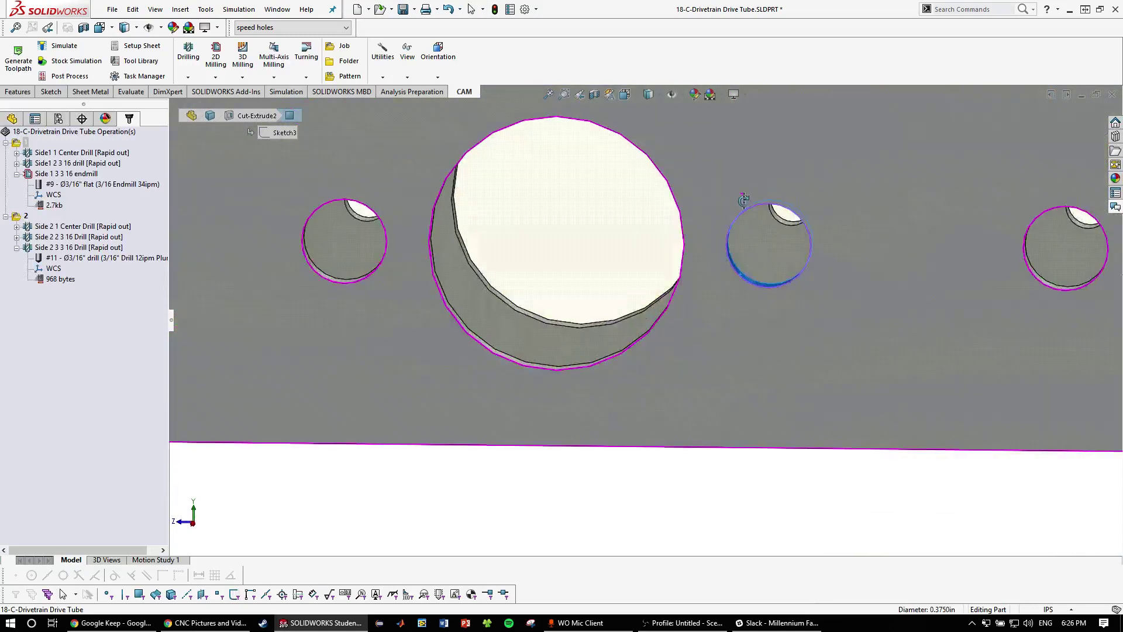
mouse_move(708, 212)
middle_down()
mouse_move(662, 211)
mouse_move(766, 264)
mouse_move(875, 289)
middle_up()
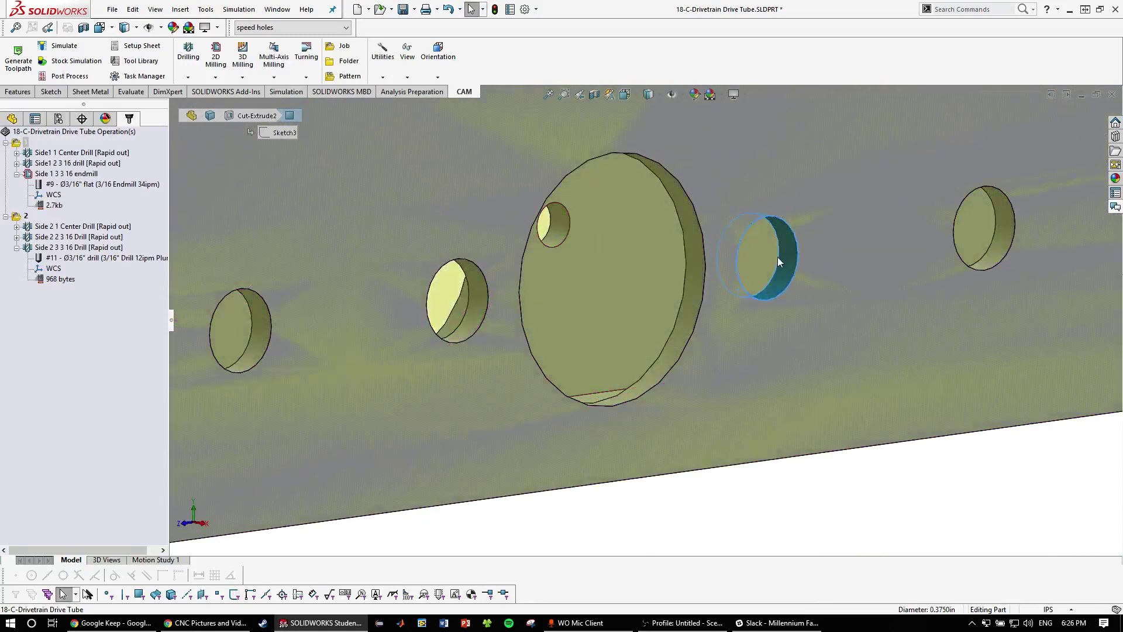
scroll(775, 257, down, 3)
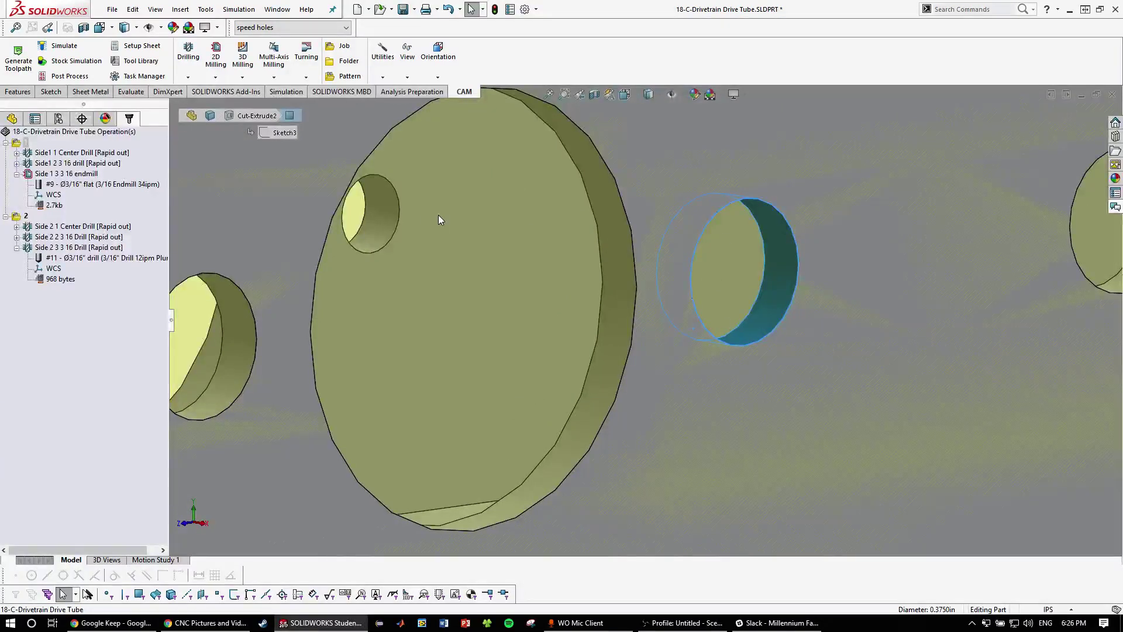
click(421, 215)
middle_drag(422, 214, 544, 255)
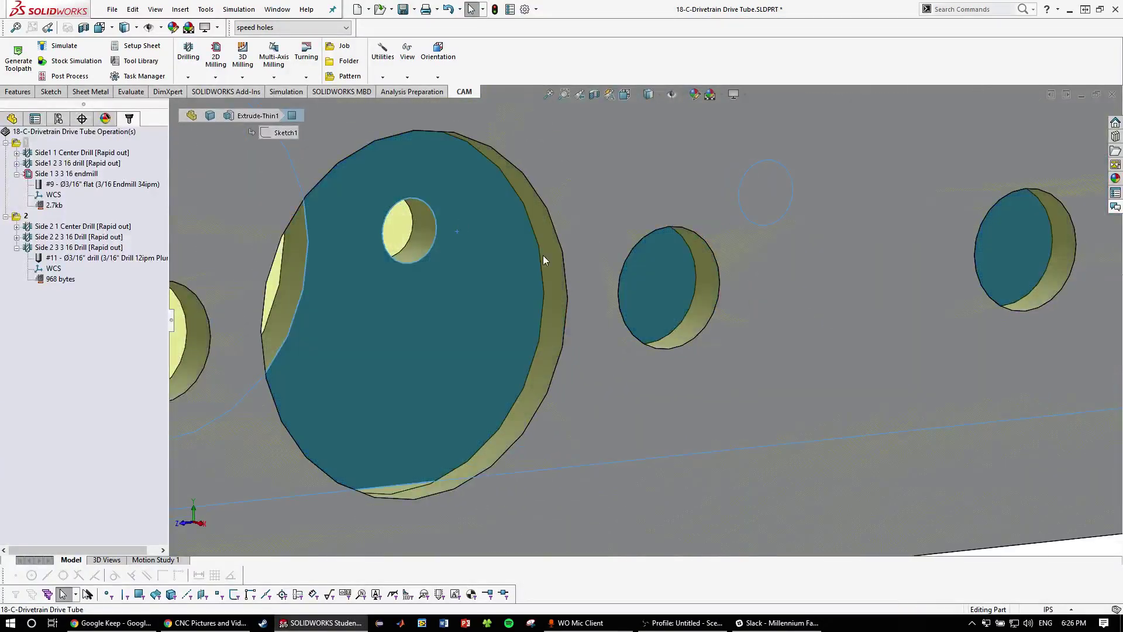
scroll(543, 255, up, 10)
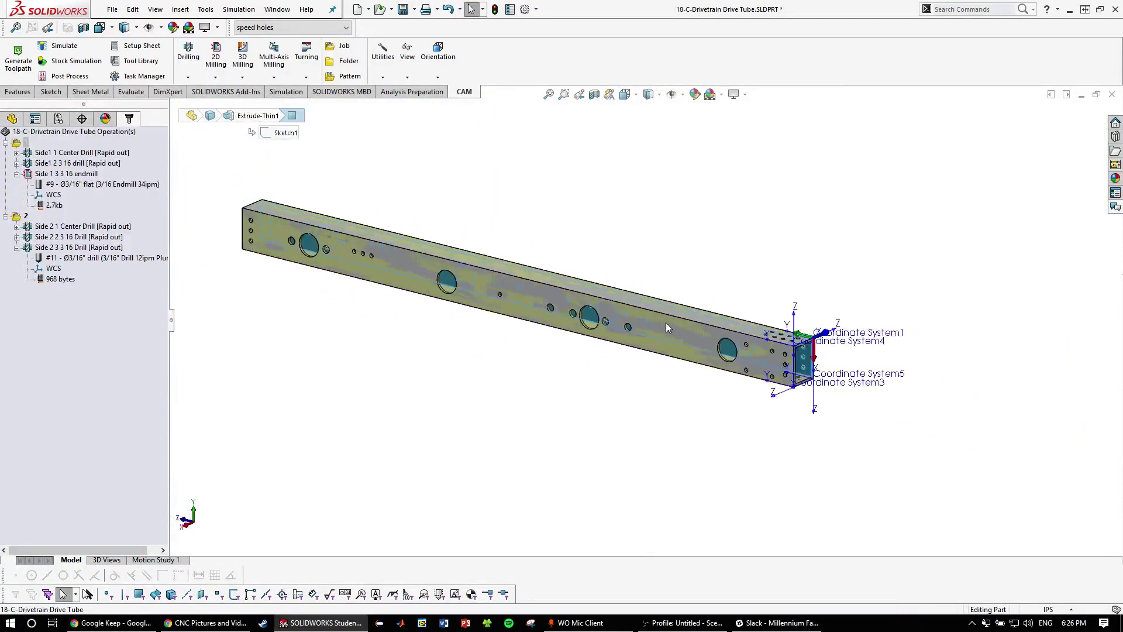
Compare the positions and axes of Coordinate System3 and Coordinate System5 at the tube's open end
scroll(742, 389, down, 5)
click(830, 359)
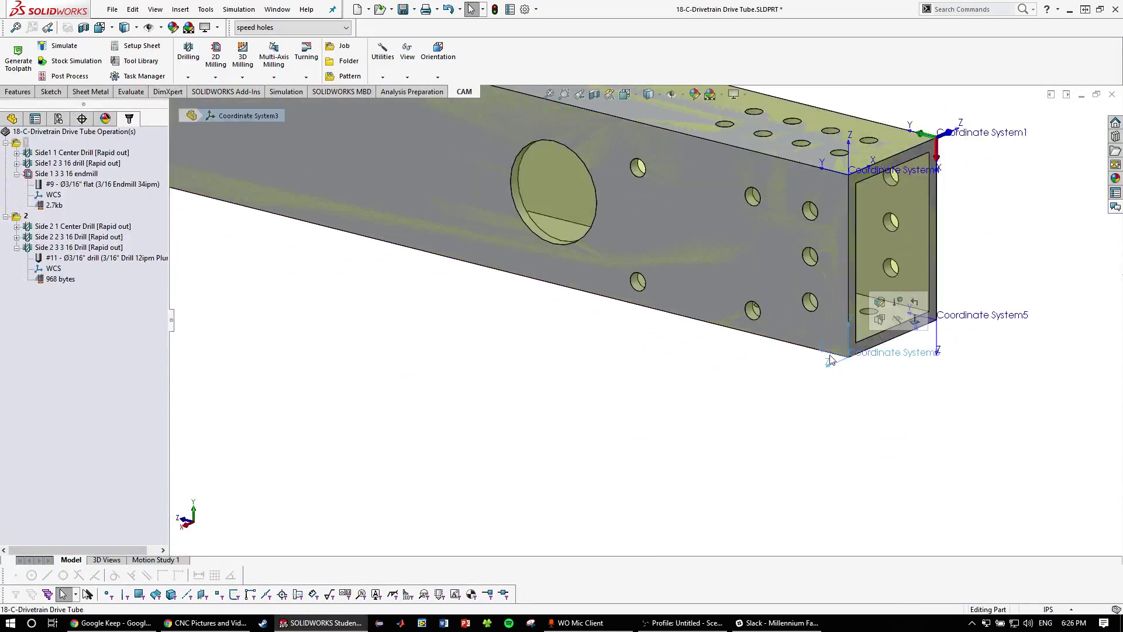
scroll(830, 358, up, 5)
middle_drag(697, 334, 592, 308)
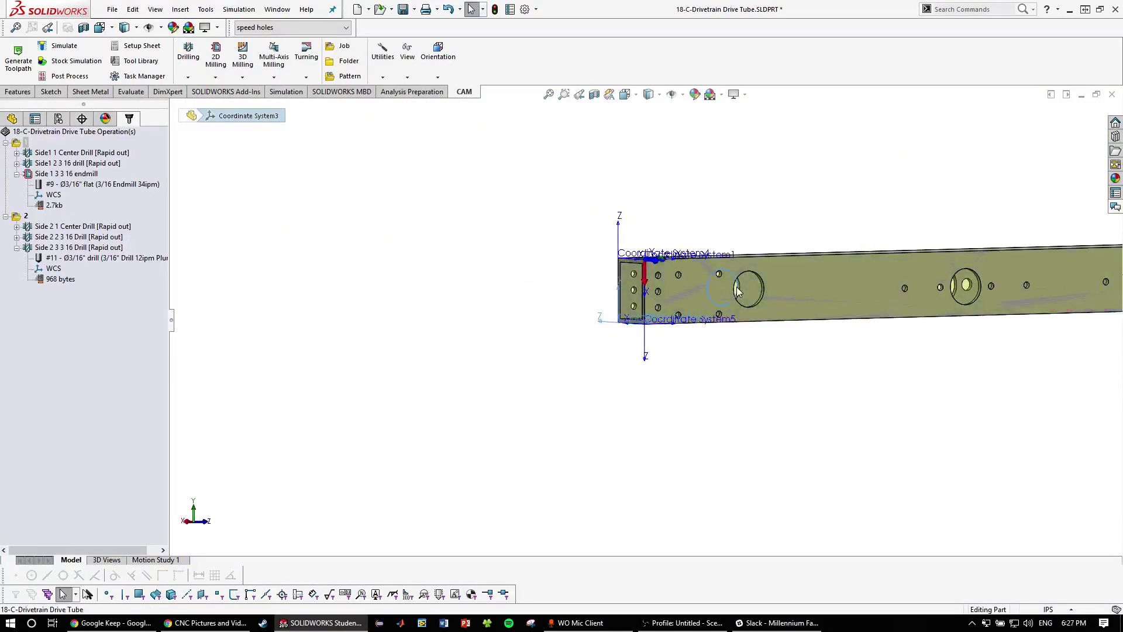
click(736, 291)
key(ctrl+8)
middle_drag(757, 331, 536, 302)
scroll(534, 439, up, 2)
scroll(787, 327, down, 7)
click(767, 338)
middle_drag(630, 339, 661, 348)
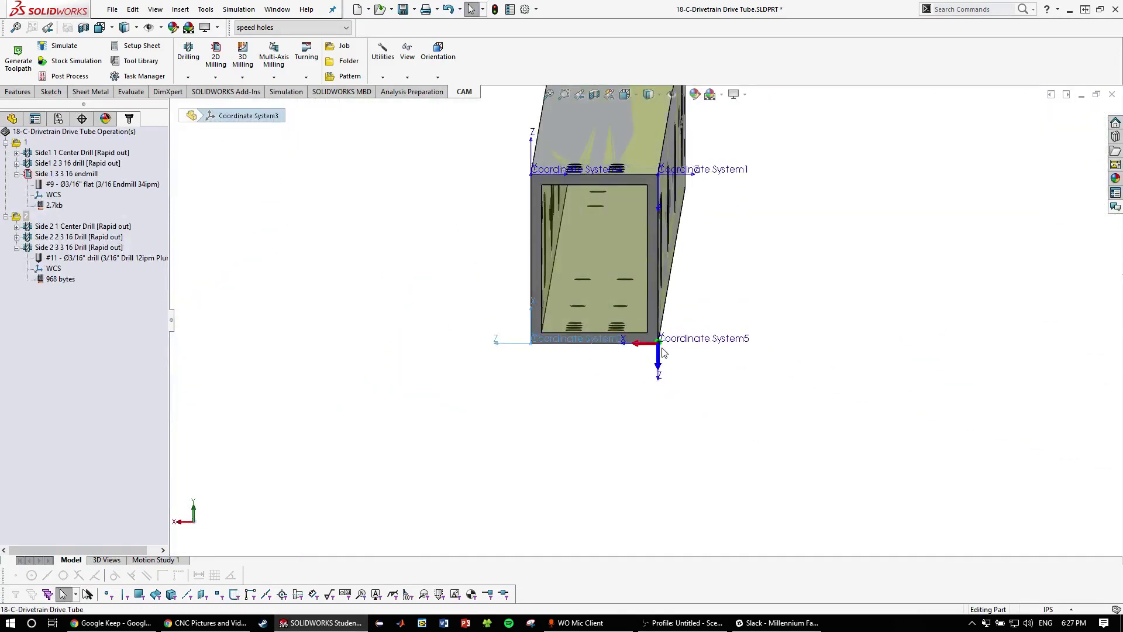
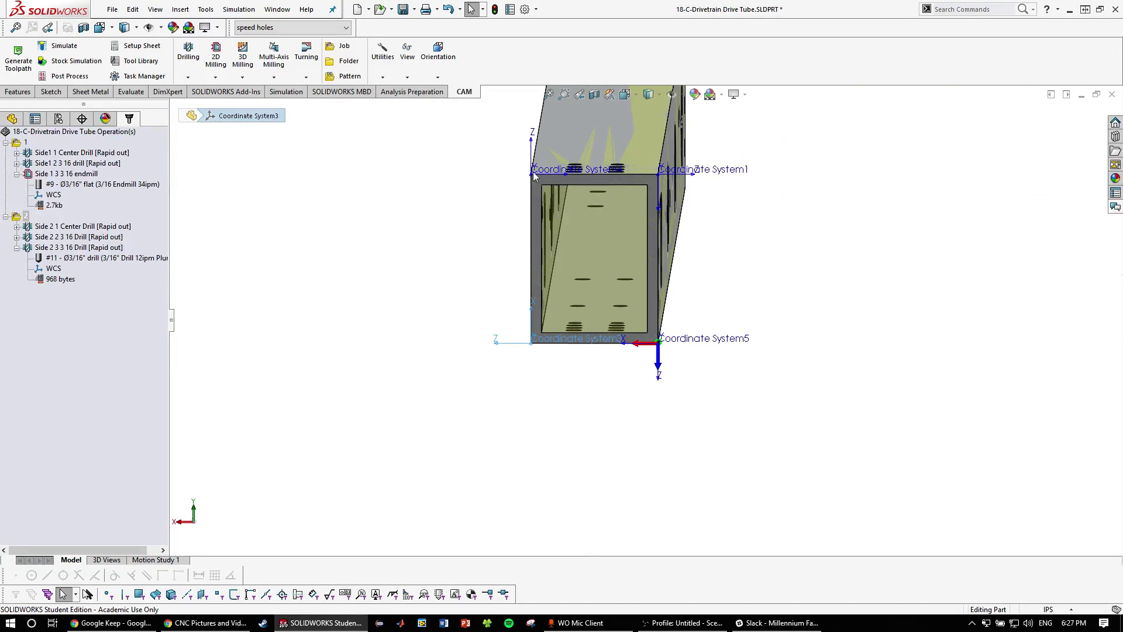
Inspect the wide face between Coordinate System1 and Coordinate System5 and its holes near the tube end
middle_drag(681, 266, 575, 221)
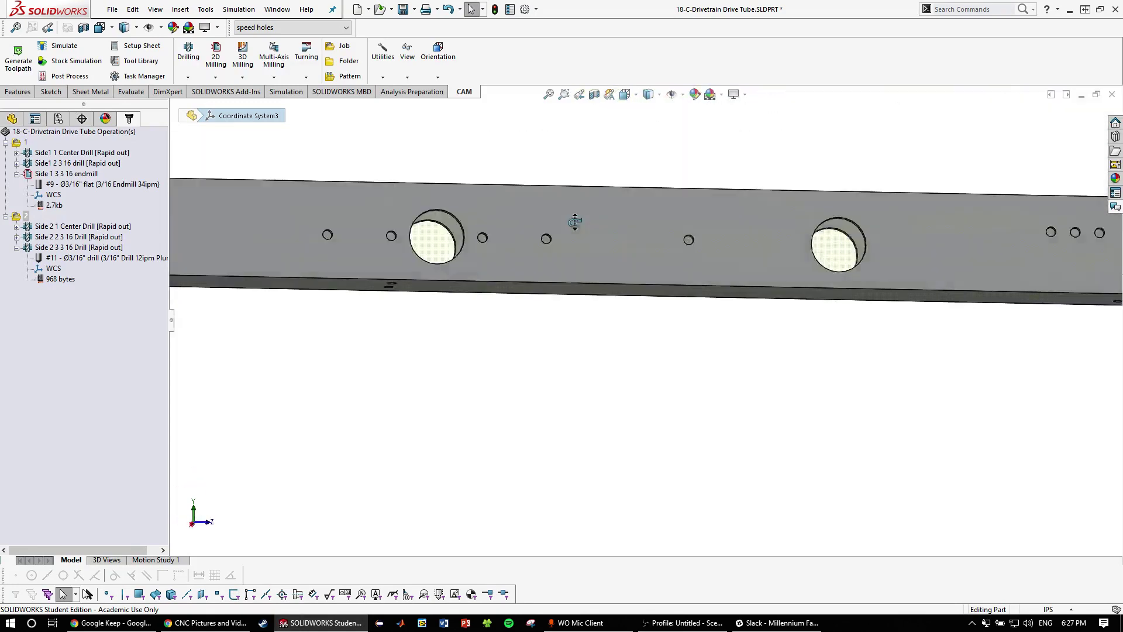
scroll(575, 234, up, 5)
scroll(462, 299, down, 5)
middle_click(476, 310)
middle_drag(476, 310, 444, 236)
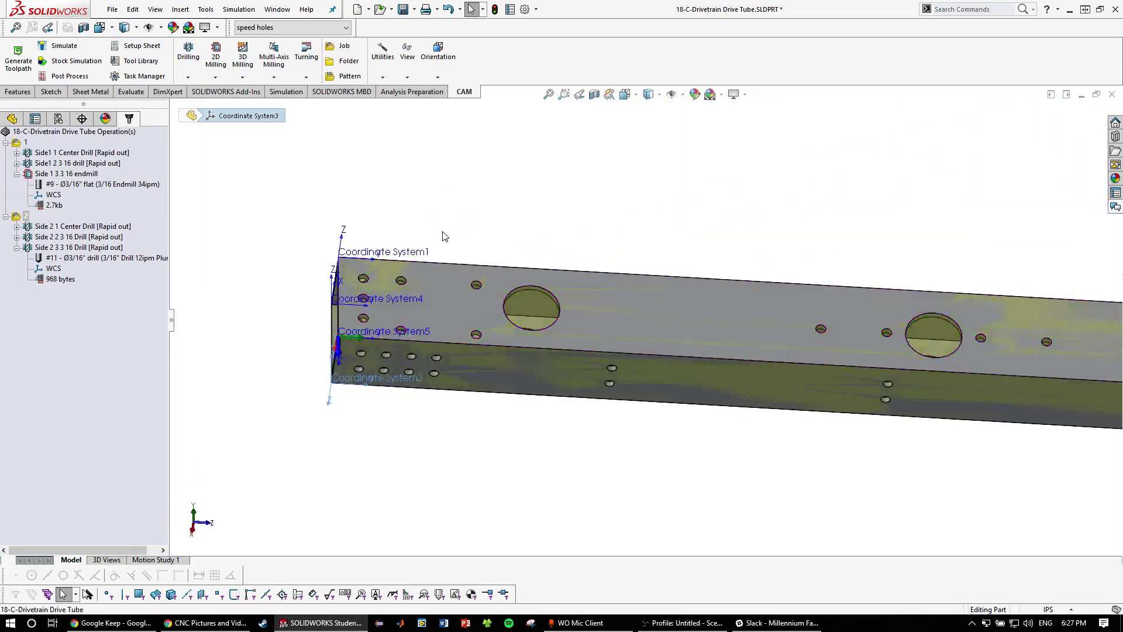
scroll(446, 238, up, 2)
scroll(478, 309, down, 7)
scroll(481, 314, up, 3)
scroll(552, 395, down, 5)
scroll(411, 218, up, 2)
scroll(411, 218, down, 2)
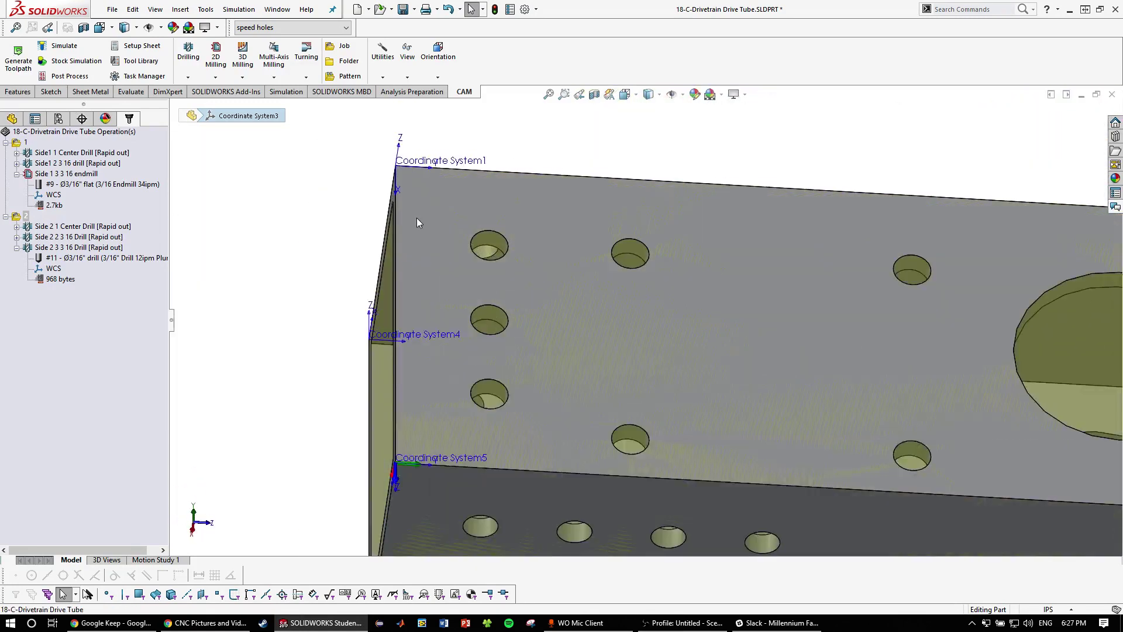
Examine the eight-hole patterns on the tube's two narrow faces in relation to the four coordinate systems
scroll(466, 410, up, 6)
middle_click(771, 317)
middle_drag(770, 317, 814, 345)
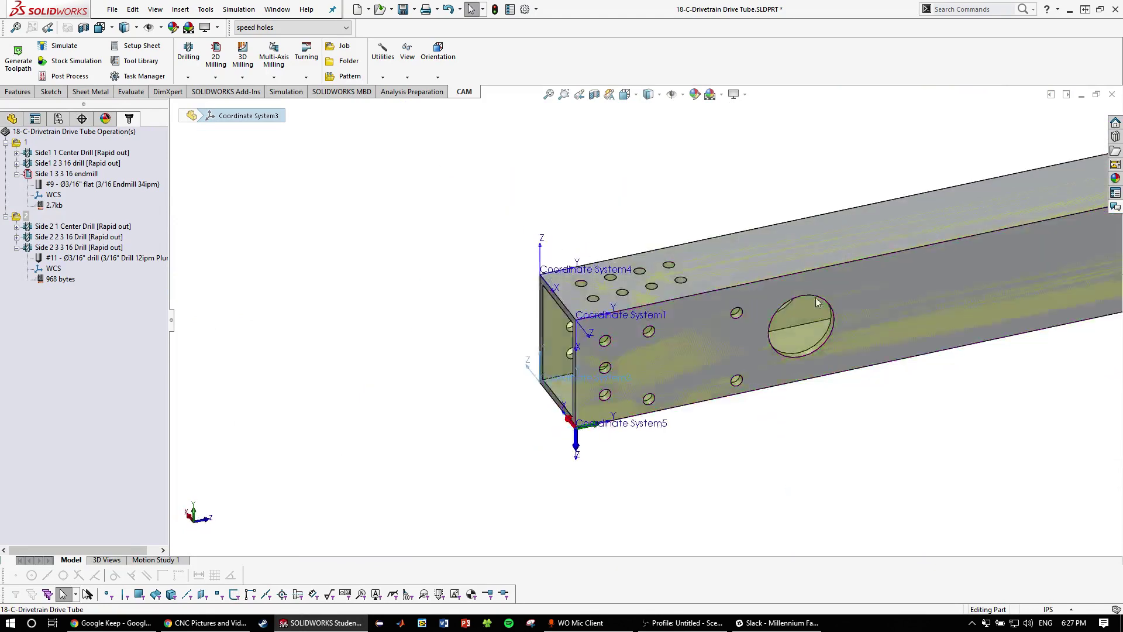
middle_click(841, 250)
middle_drag(840, 250, 914, 243)
scroll(814, 280, down, 4)
middle_drag(814, 280, 837, 130)
scroll(830, 141, up, 3)
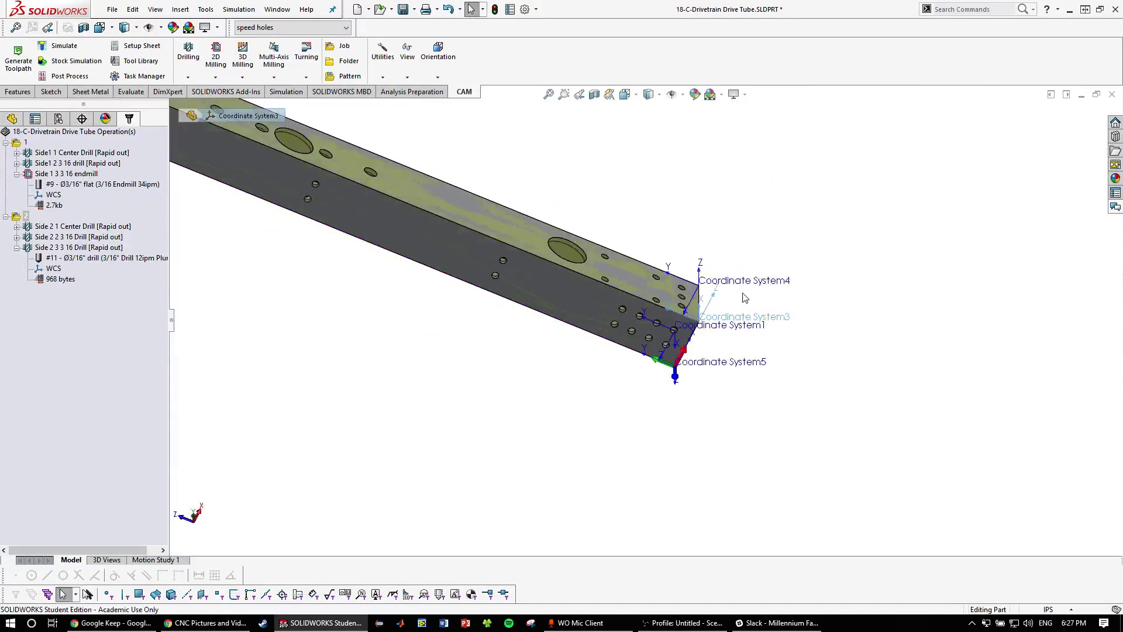
Create a new CAM job for the tube's third side and name it 3
middle_drag(745, 296, 699, 314)
scroll(699, 315, down, 3)
click(684, 323)
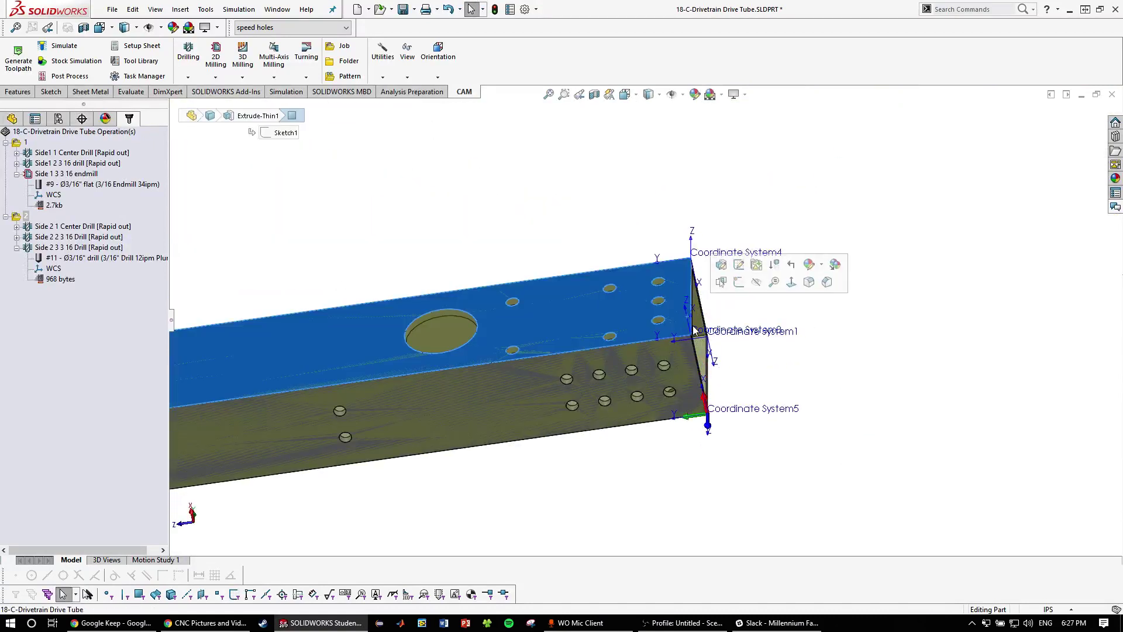
click(695, 331)
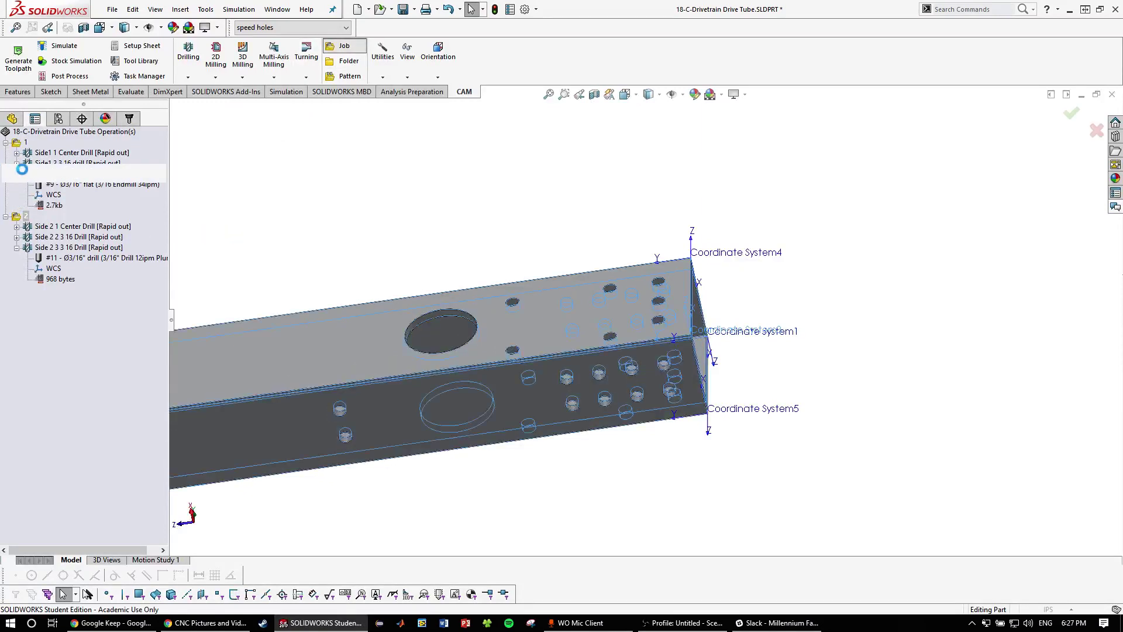
click(8, 152)
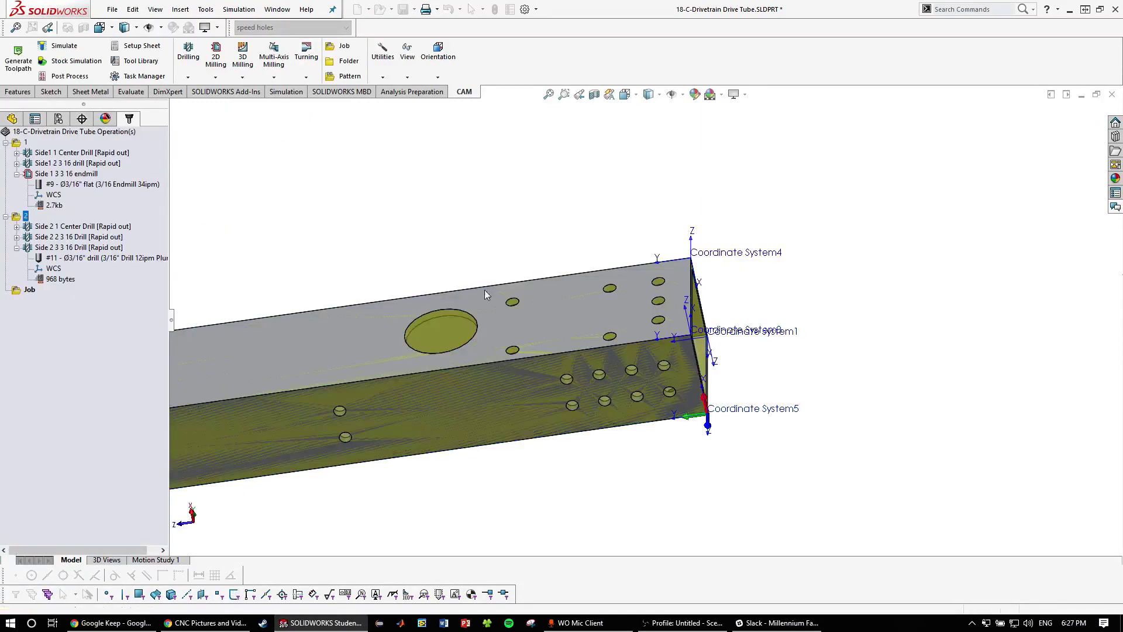
middle_drag(484, 289, 514, 193)
middle_drag(670, 315, 690, 383)
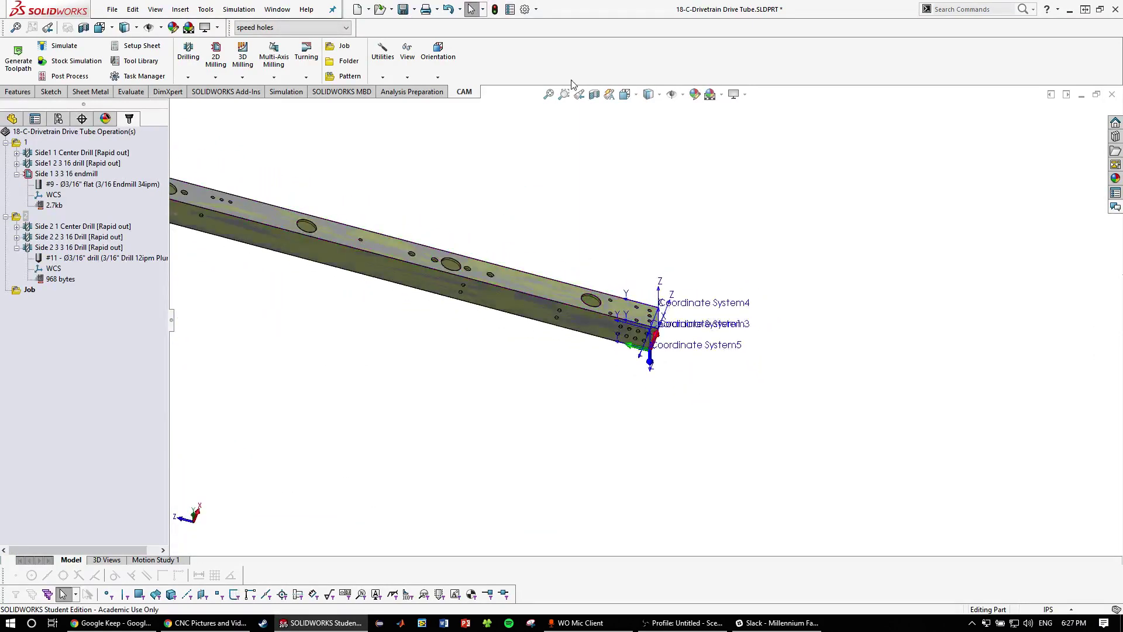
scroll(610, 255, down, 6)
middle_drag(612, 329, 503, 437)
scroll(620, 338, up, 5)
scroll(621, 338, down, 3)
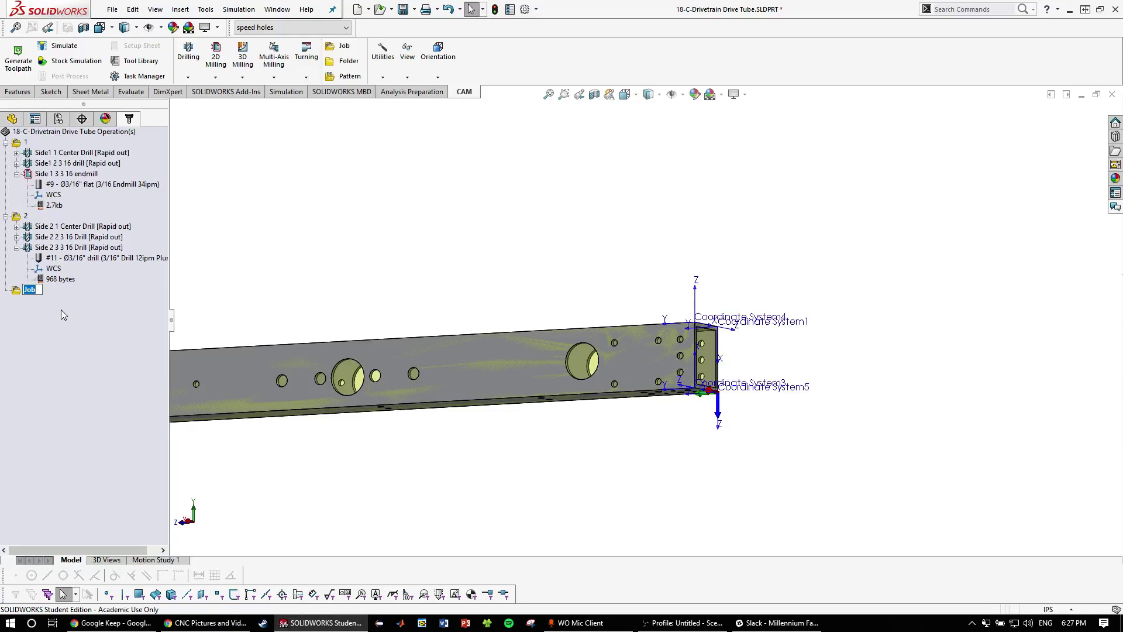
text(3)
key(Return)
scroll(572, 332, down, 3)
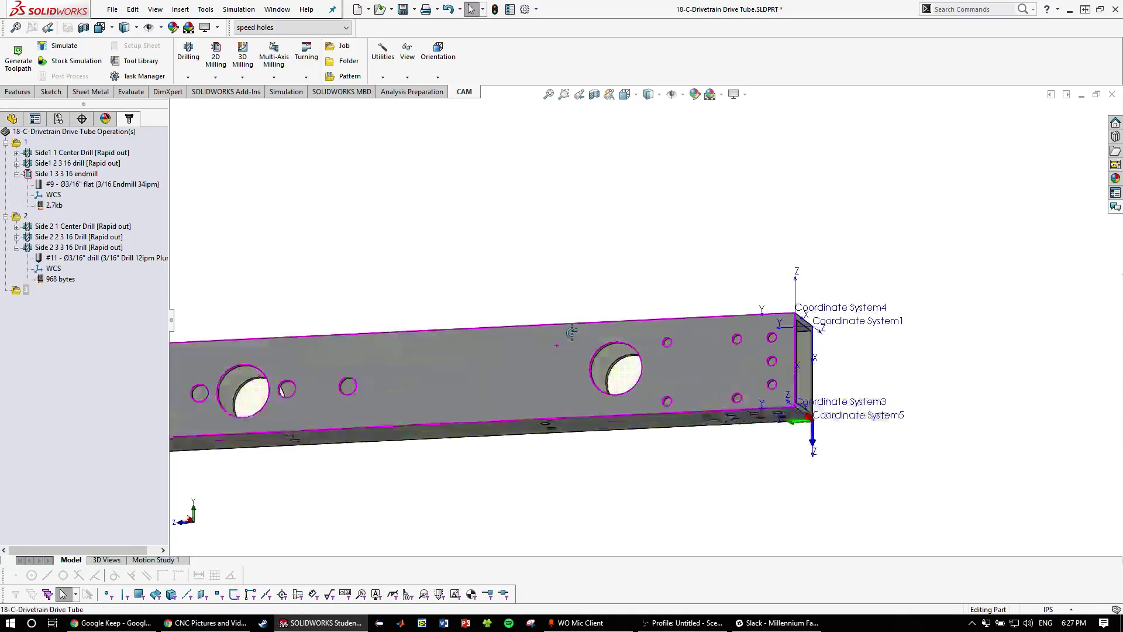
middle_drag(572, 332, 555, 216)
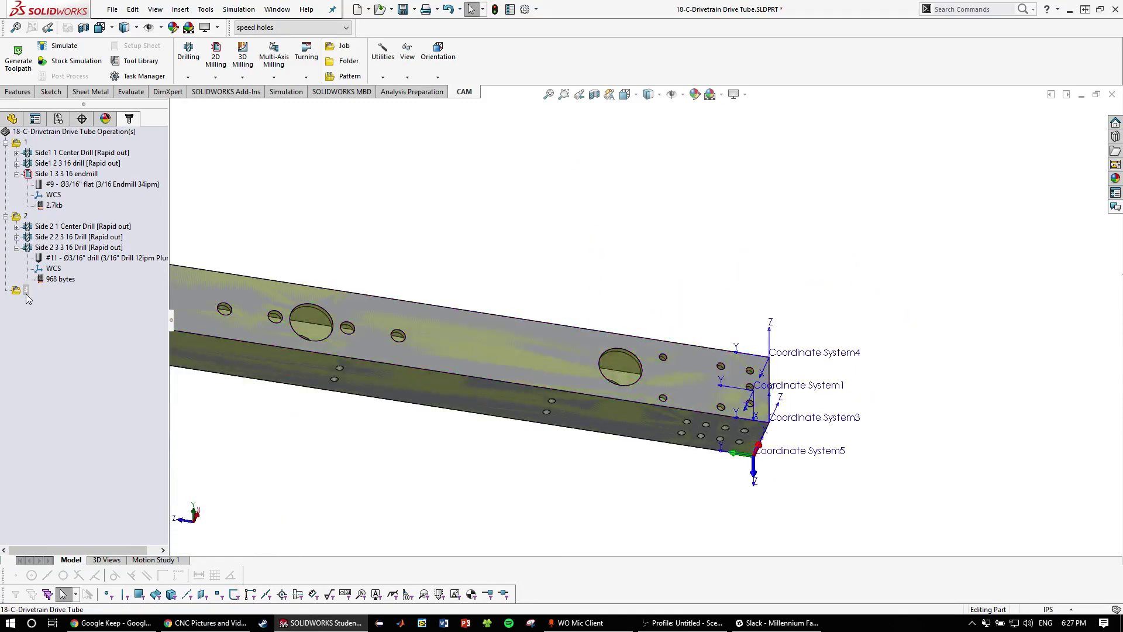
middle_drag(622, 332, 544, 248)
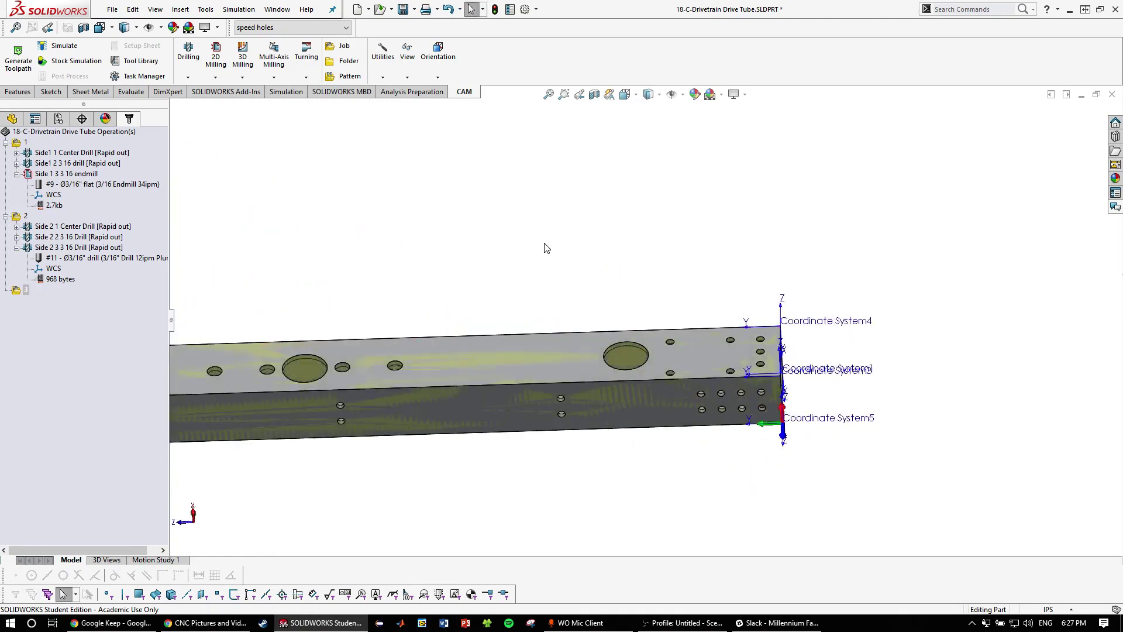
Edit job 3 and replace its work coordinate system with Coordinate System3
right_click(16, 296)
click(58, 310)
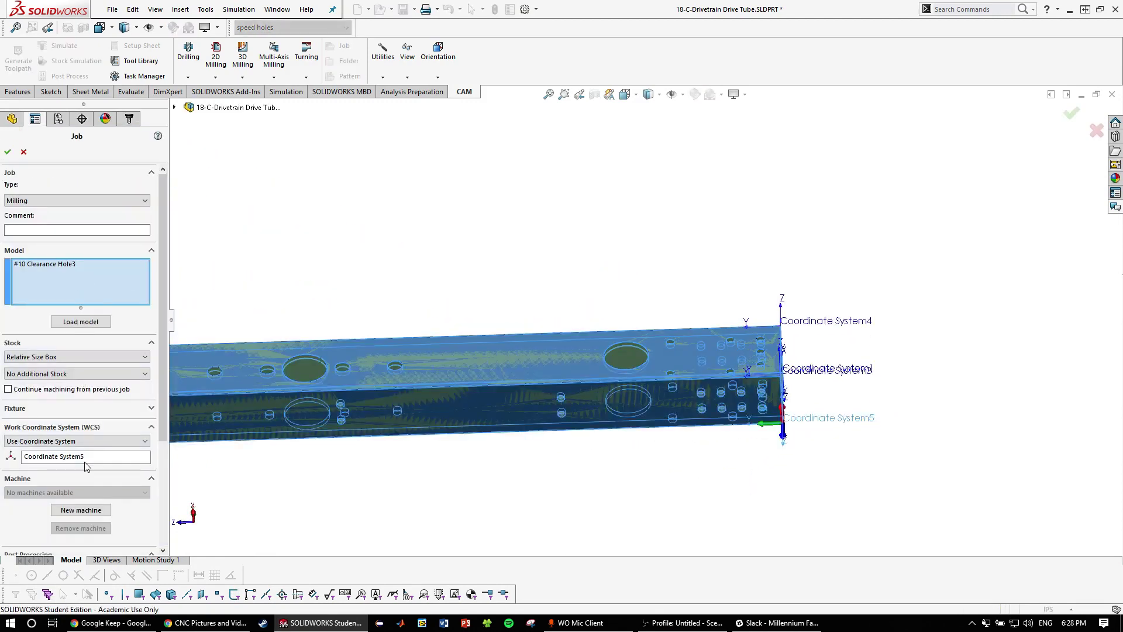
right_click(86, 466)
click(120, 464)
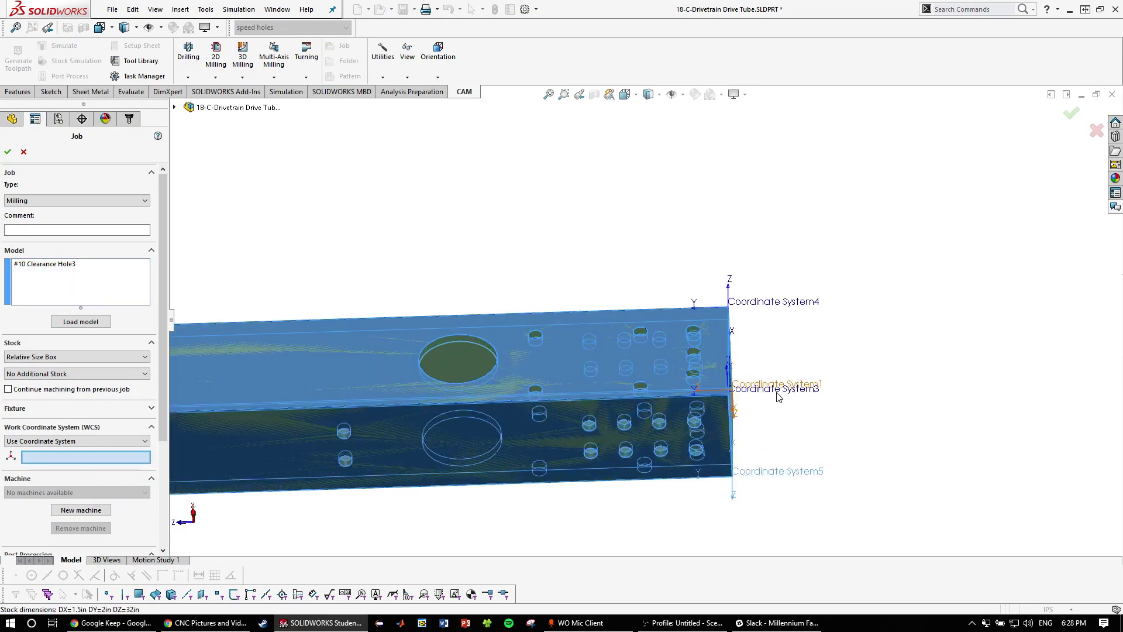
middle_drag(698, 389, 713, 414)
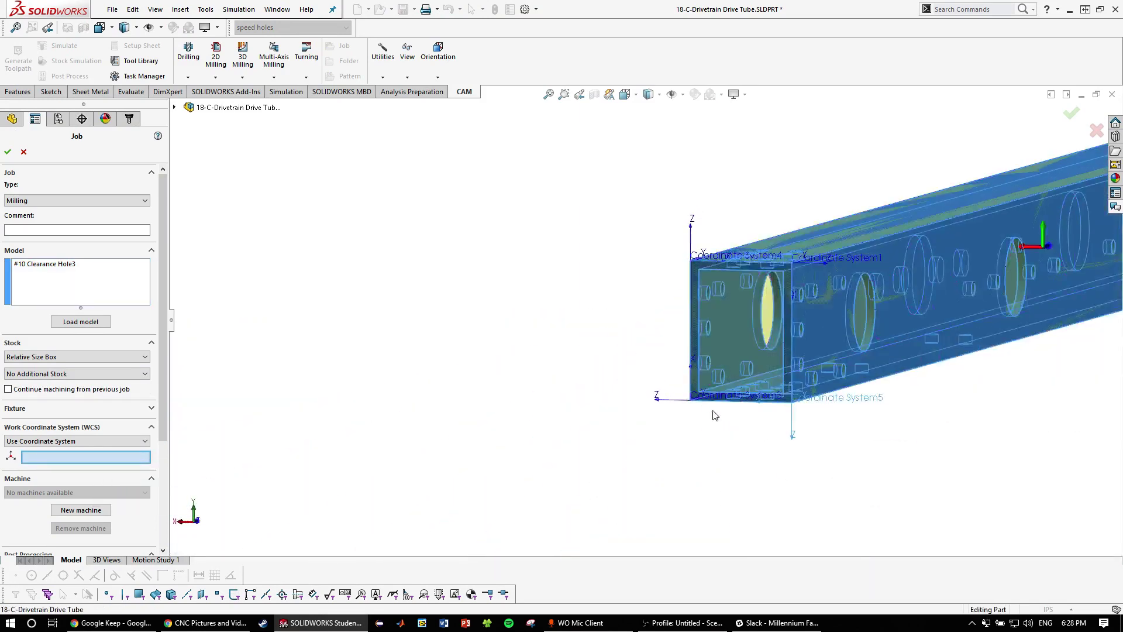
middle_drag(601, 358, 652, 351)
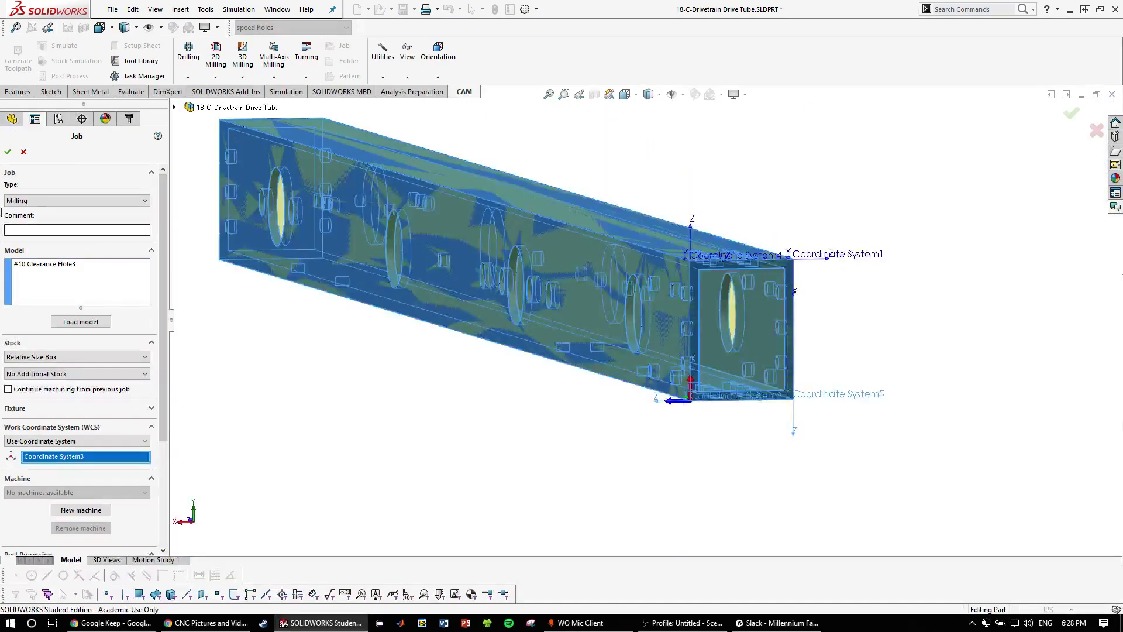
click(8, 152)
Start a 2D Contour operation in job 3 and assign it the Ø3/16" flat (3/16 Endmill 34ipm) tool from the tool library
middle_drag(625, 301, 690, 271)
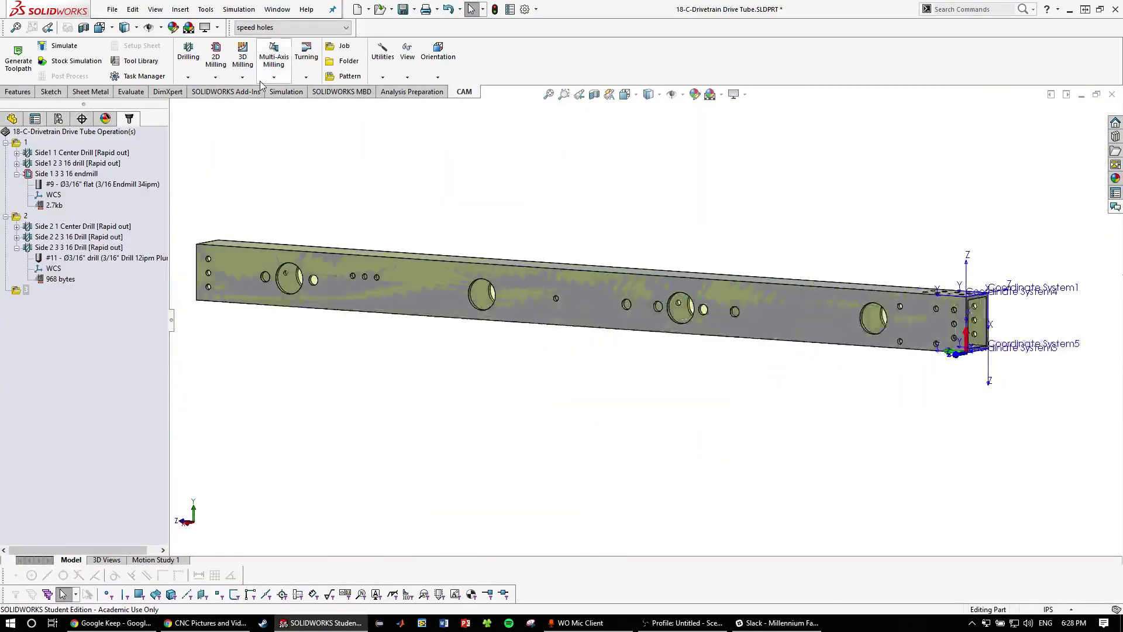
click(188, 77)
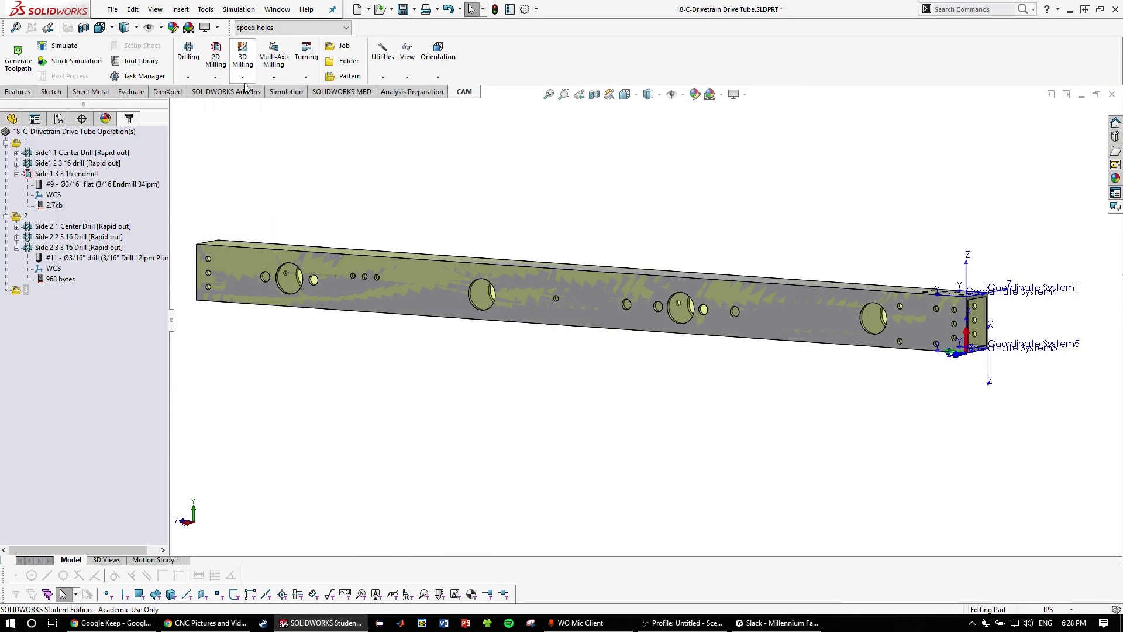
click(215, 77)
click(240, 133)
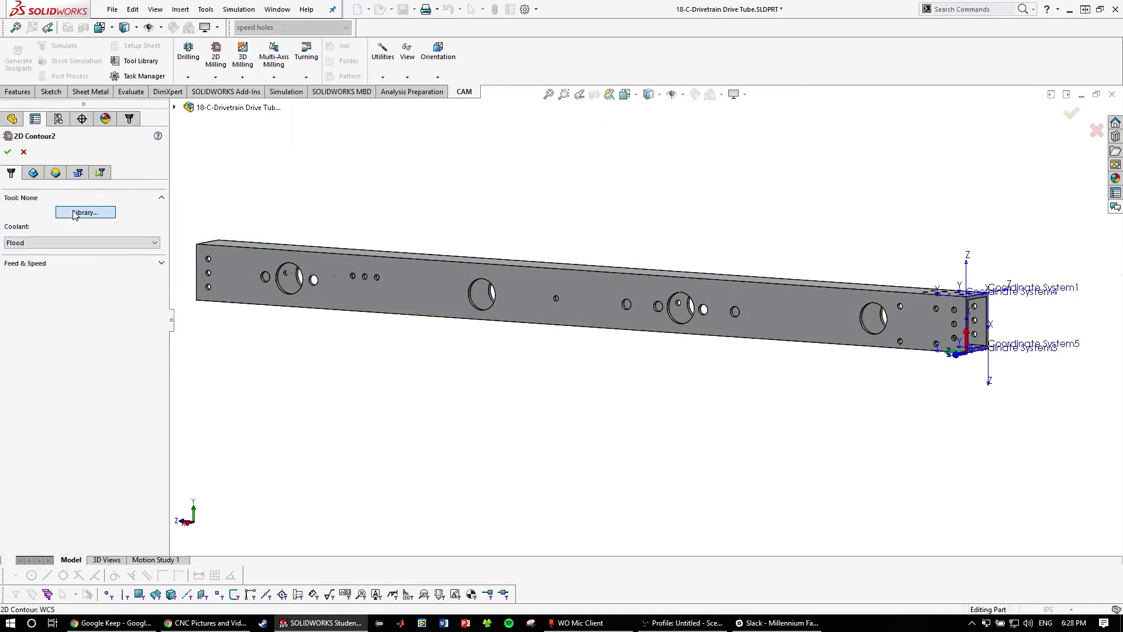
click(75, 215)
scroll(179, 263, down, 2)
click(182, 240)
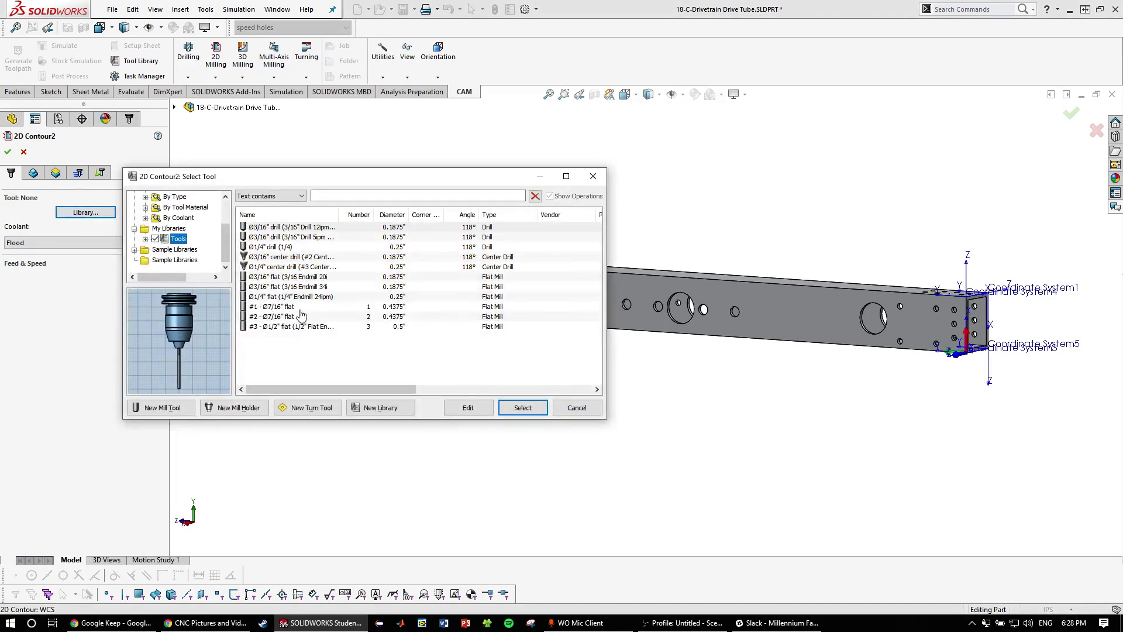
click(309, 287)
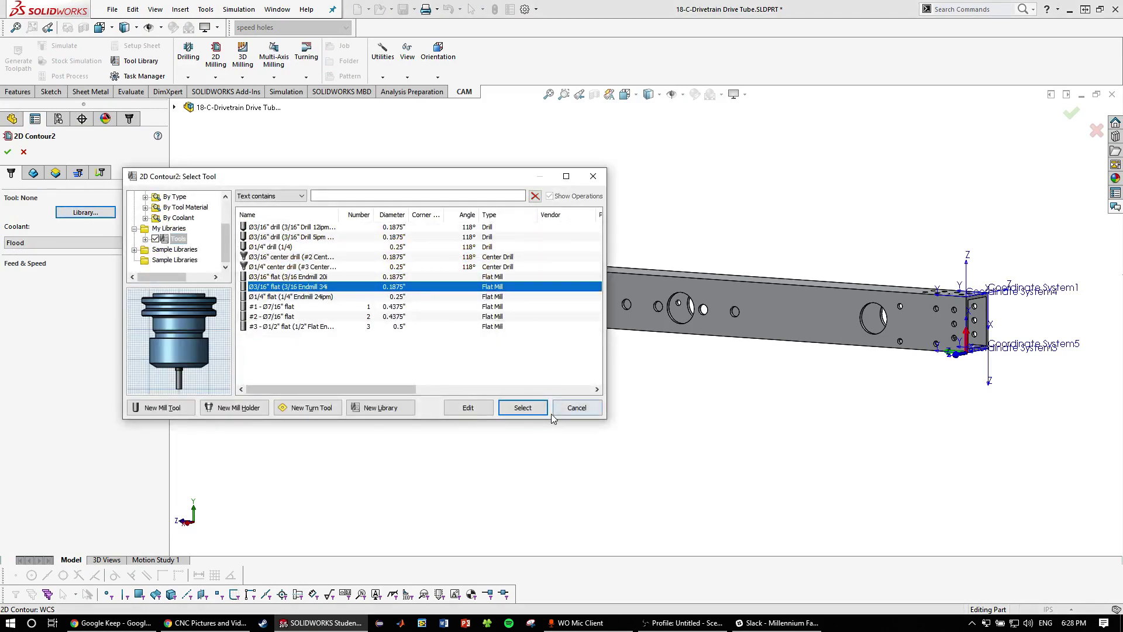
click(522, 407)
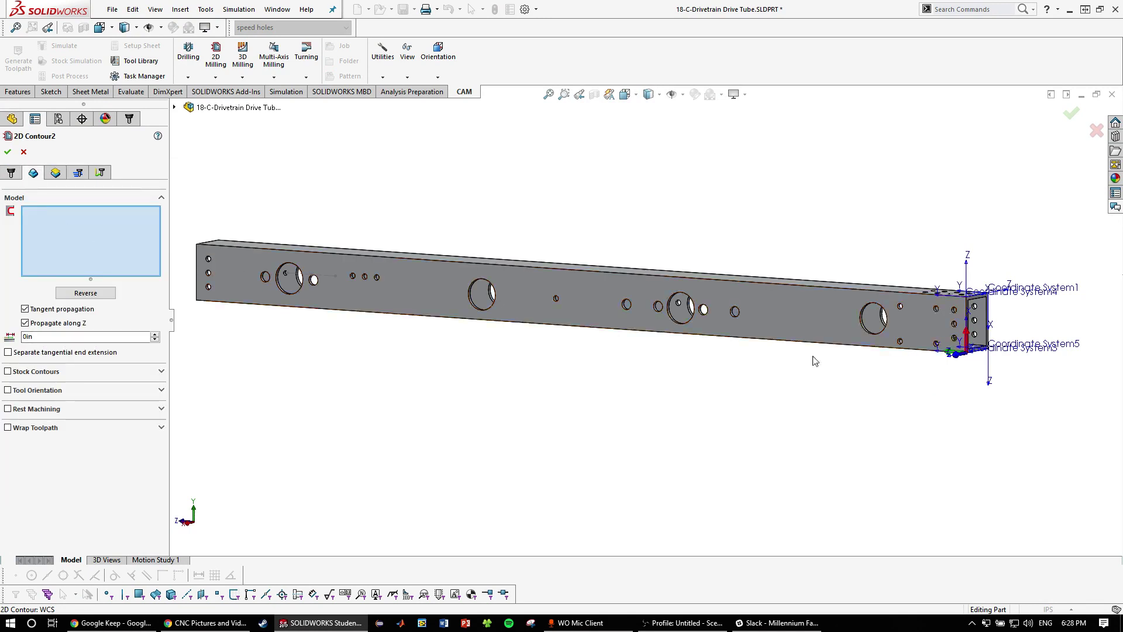
Add the inner edge of the large hole nearest the coordinate systems as a contour and reverse its direction
scroll(814, 361, up, 8)
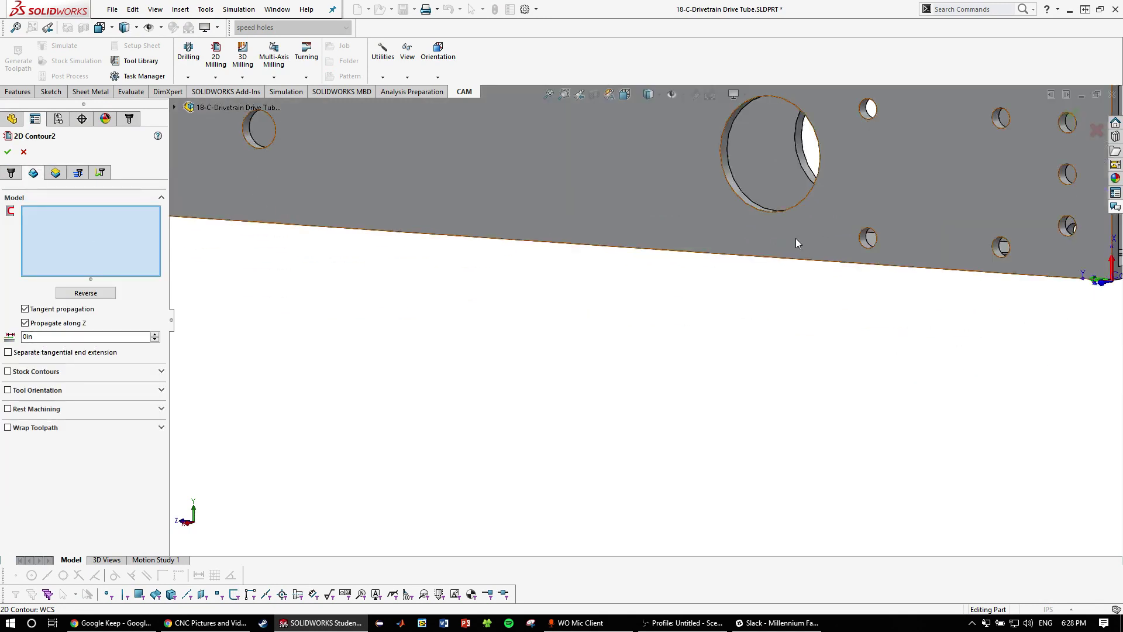
click(740, 194)
scroll(651, 320, down, 3)
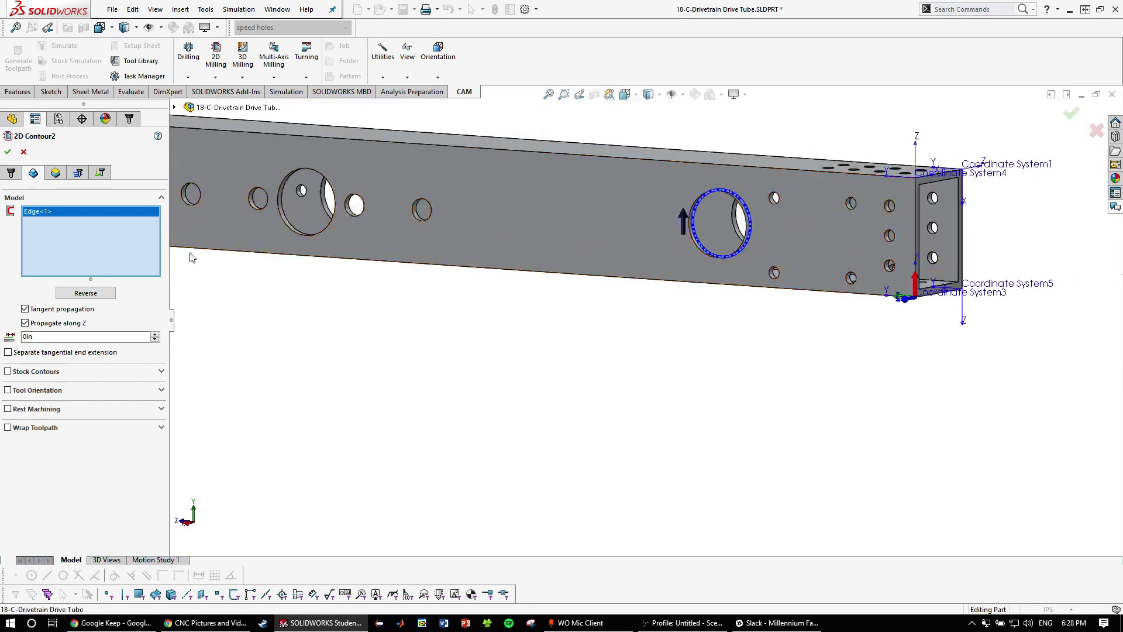
click(74, 297)
Add the inner edges of the next two small holes and the large hole beside them, reversing the large hole's contour direction
scroll(368, 183, up, 6)
click(307, 244)
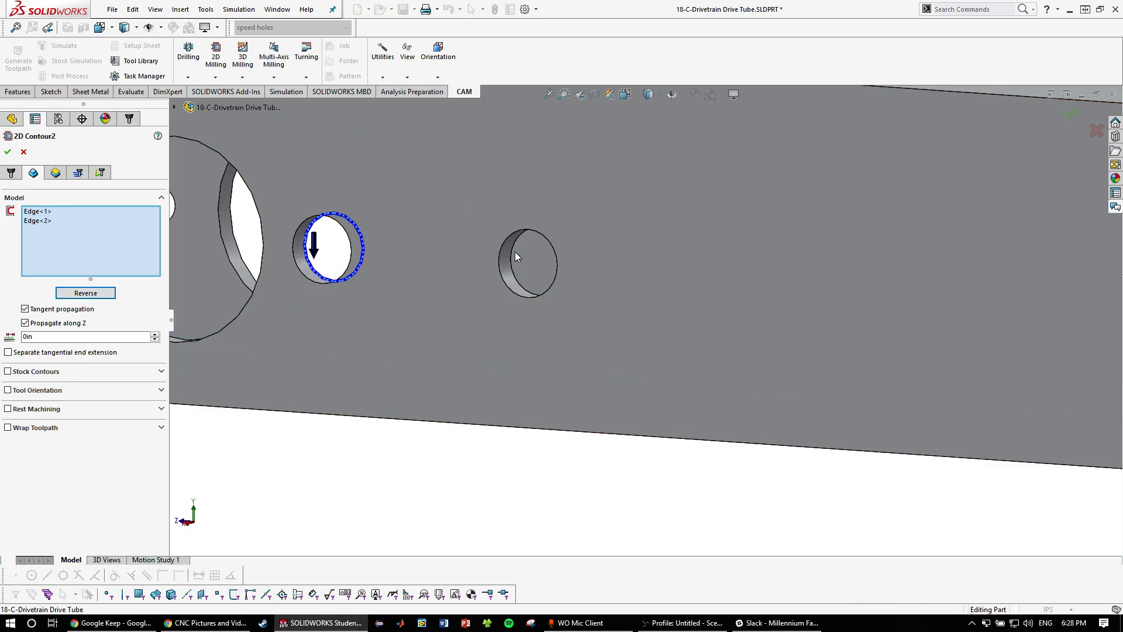
click(511, 254)
scroll(620, 308, down, 4)
scroll(382, 265, up, 3)
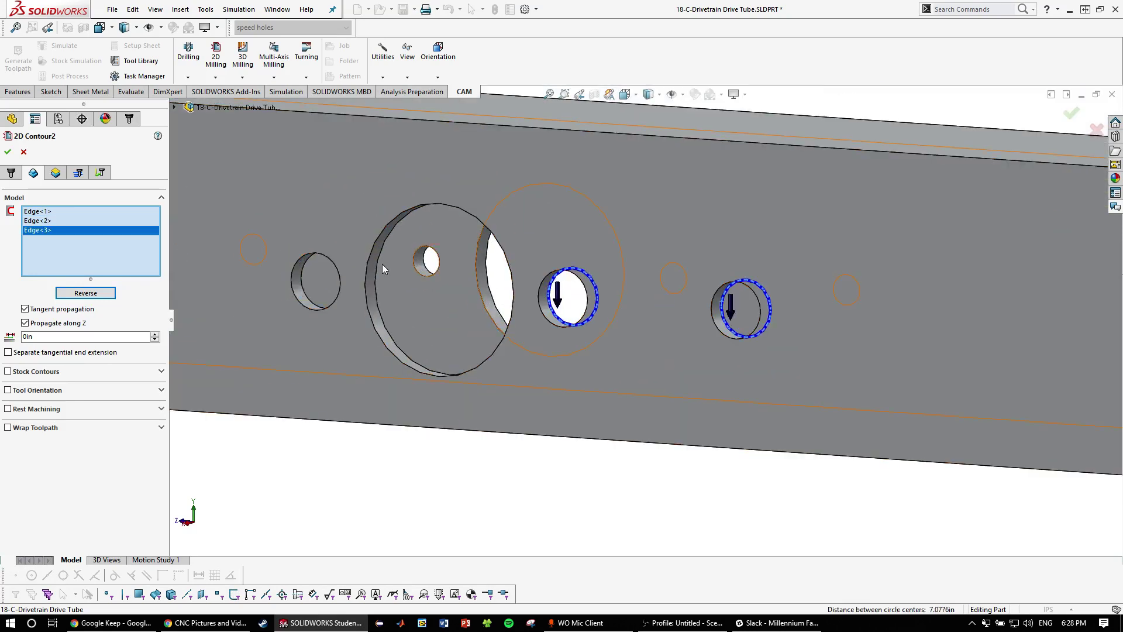
click(377, 264)
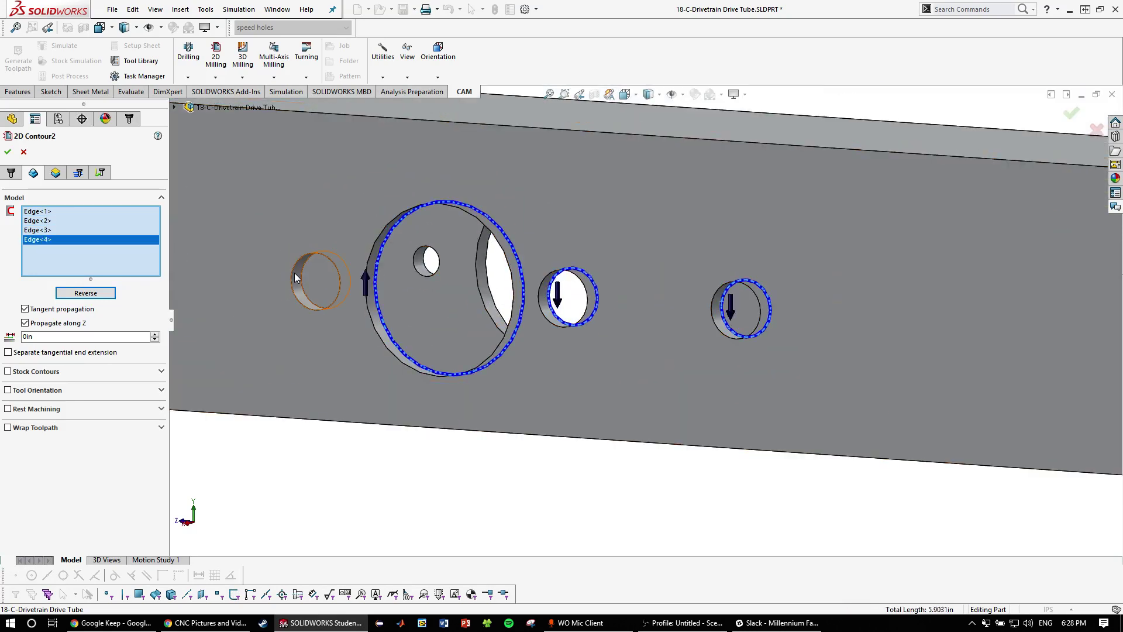
click(72, 293)
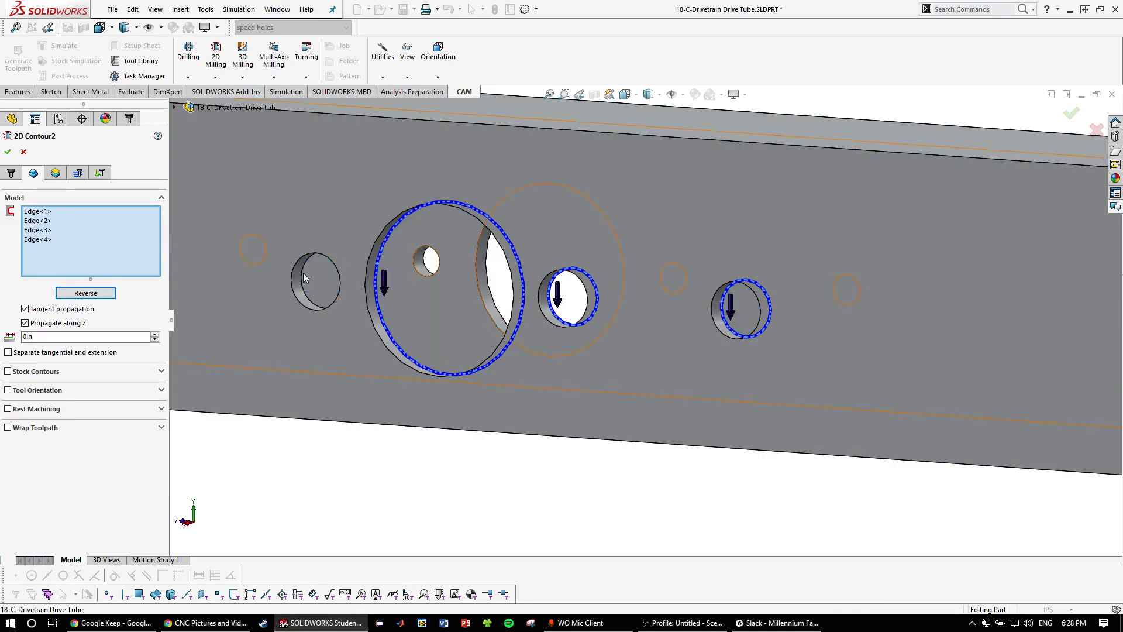
Add the inner edges of the two small holes on the far side of that large hole, leaving out the hole's wall face
click(300, 274)
click(299, 274)
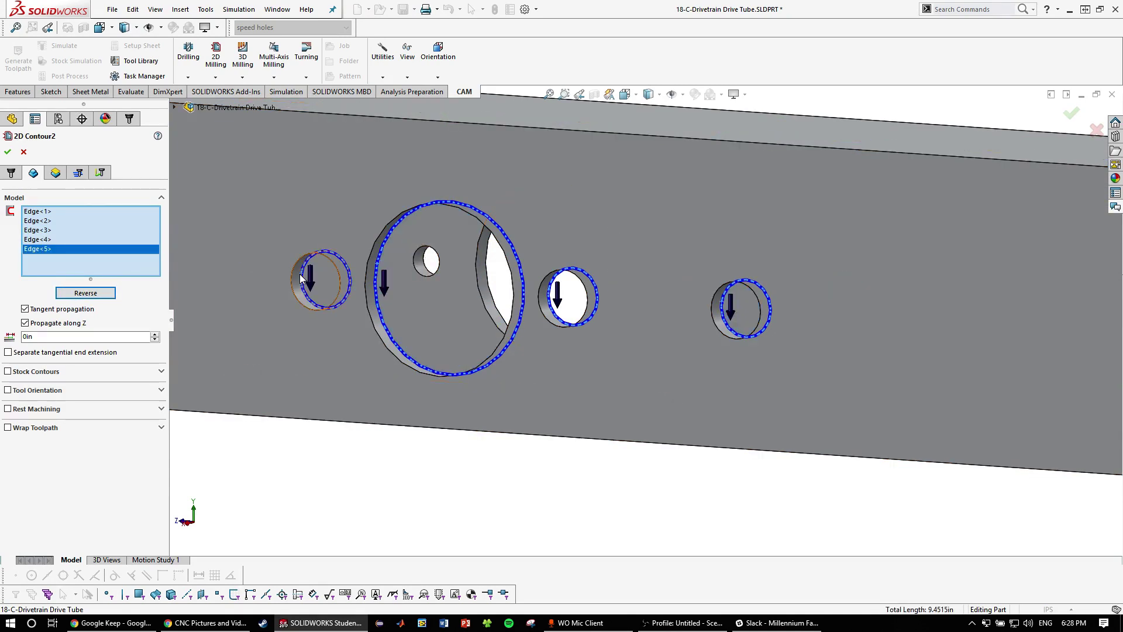
click(297, 278)
scroll(350, 269, up, 3)
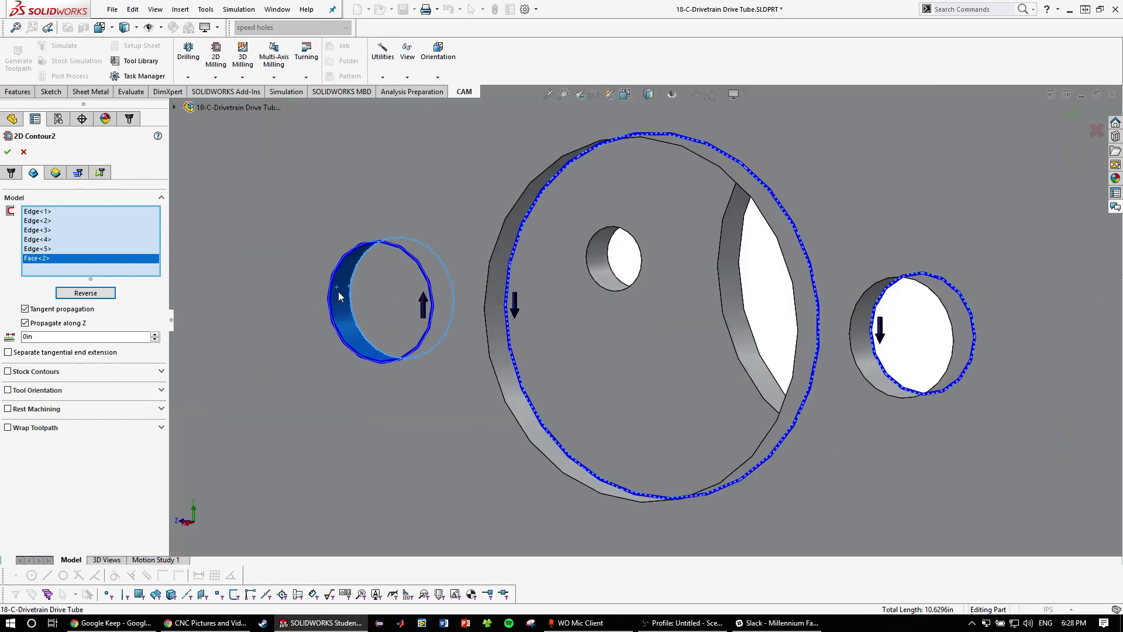
click(338, 291)
scroll(354, 285, down, 5)
scroll(465, 301, up, 5)
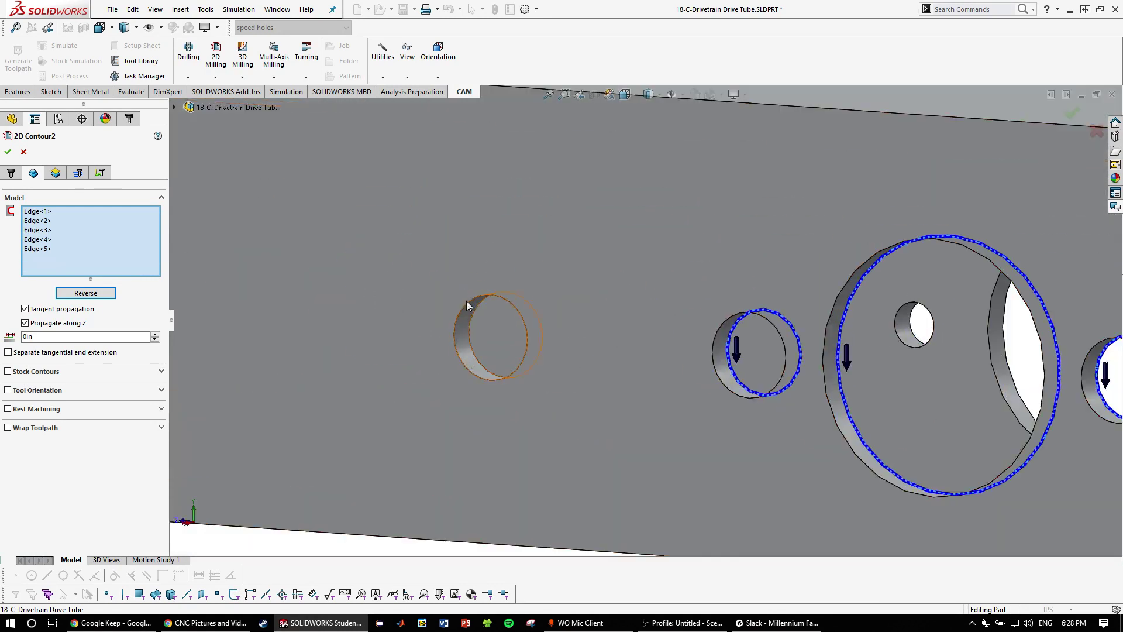
click(467, 325)
click(468, 326)
click(470, 326)
scroll(470, 329, down, 3)
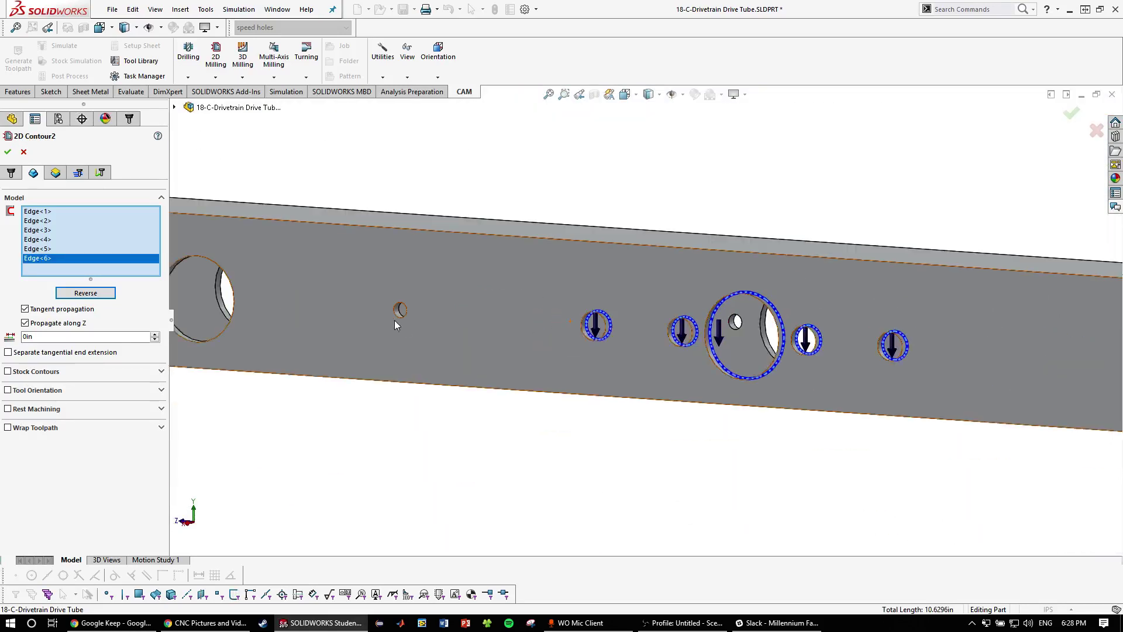
Add the inner edges of the mid-tube large hole and the far-end large hole, reversing the far-end contour's direction
scroll(395, 320, up, 5)
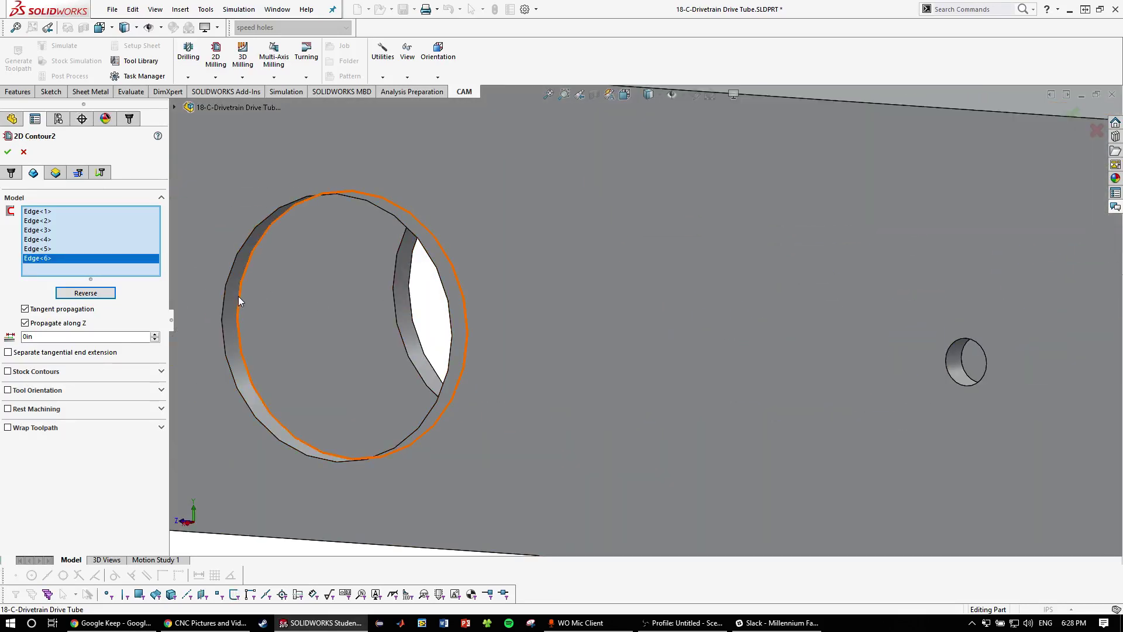
click(237, 296)
scroll(303, 299, down, 5)
scroll(326, 303, down, 2)
scroll(326, 303, up, 5)
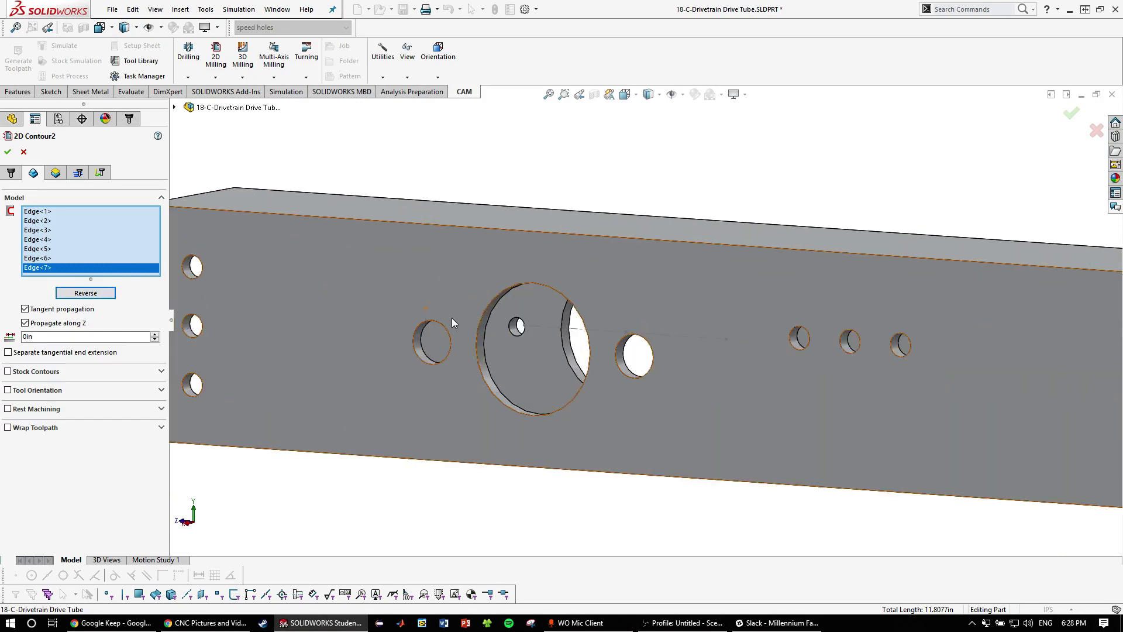
click(486, 324)
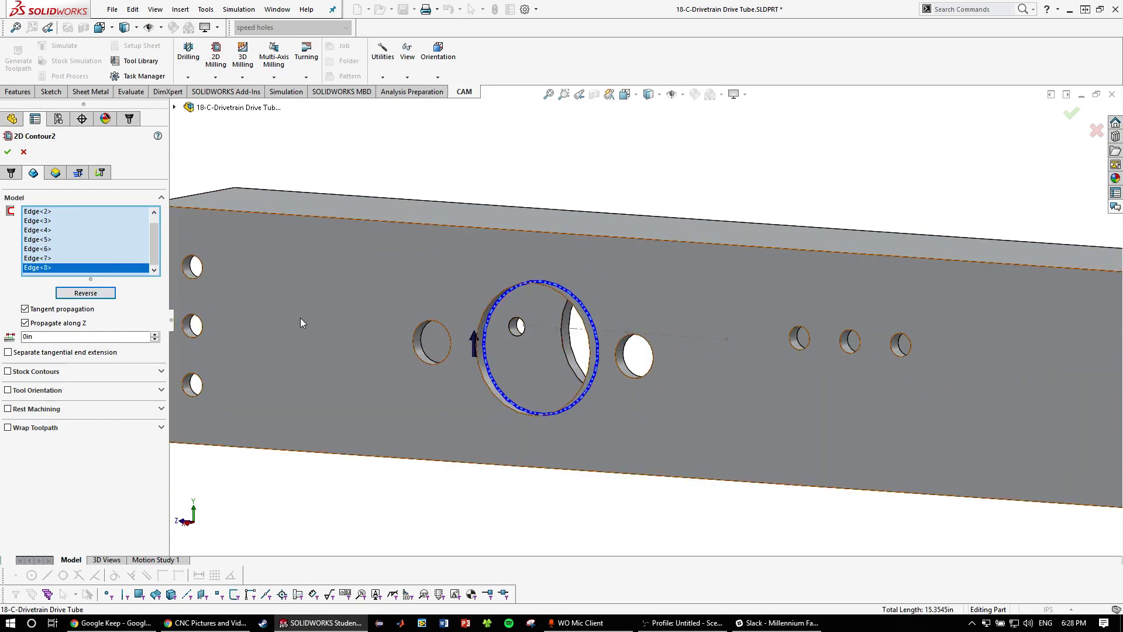
click(76, 295)
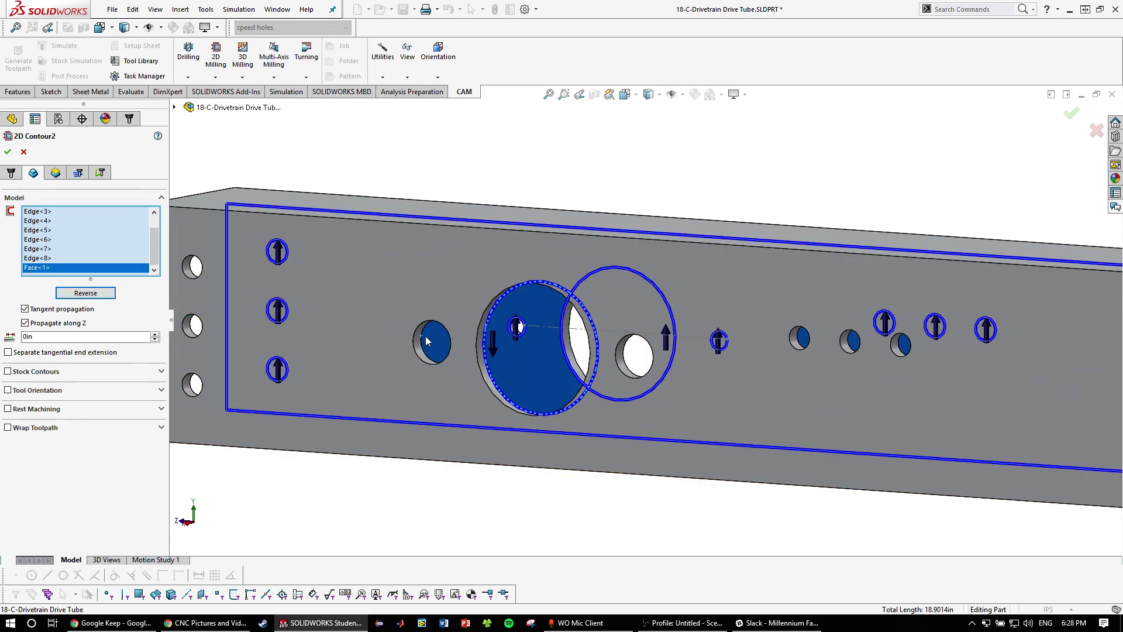
Add the inner edges of the two small holes flanking the far-end large hole, leaving out the tube's inner face
click(419, 336)
click(419, 335)
scroll(420, 336, up, 3)
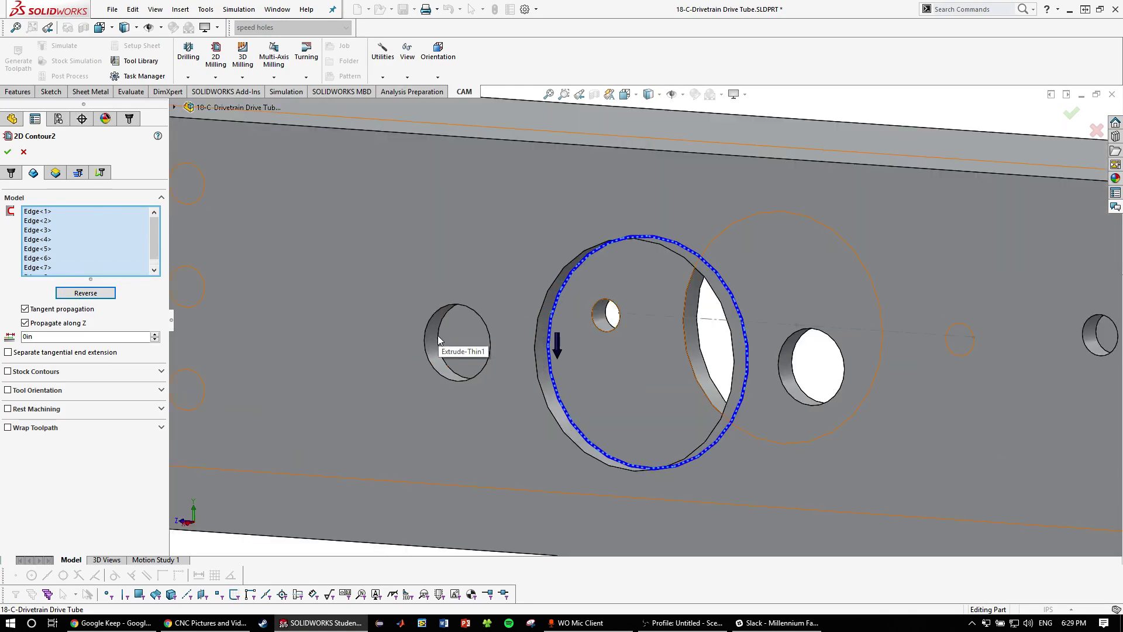
click(439, 336)
click(440, 335)
click(437, 335)
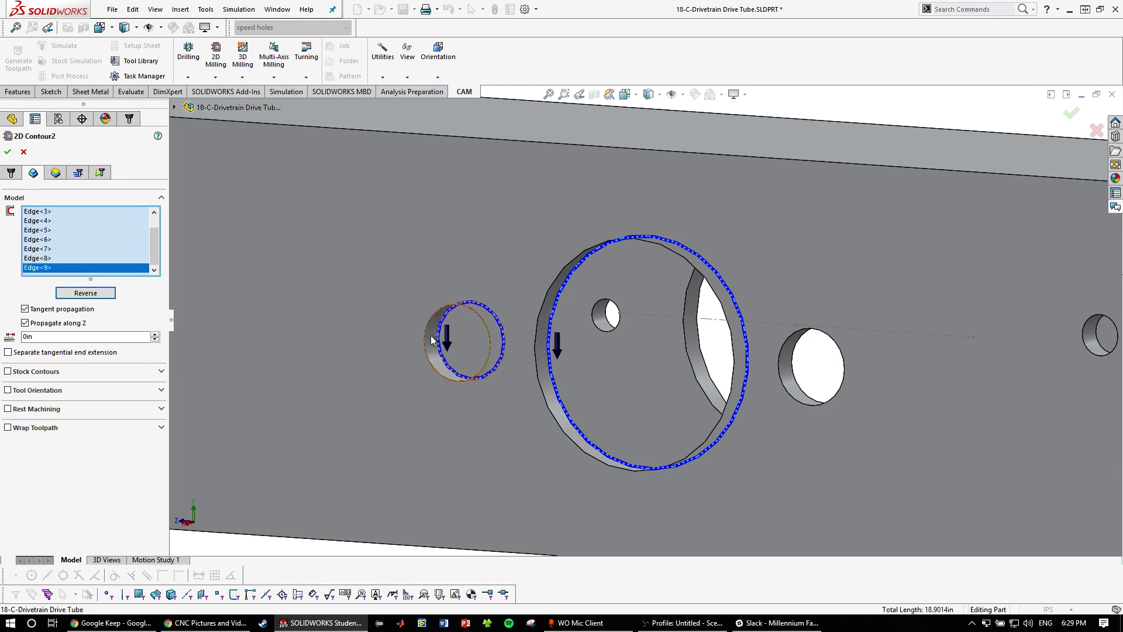
click(794, 364)
Examine the selected hole contours and their direction arrows along the tube's wide face from several angles
scroll(773, 363, down, 10)
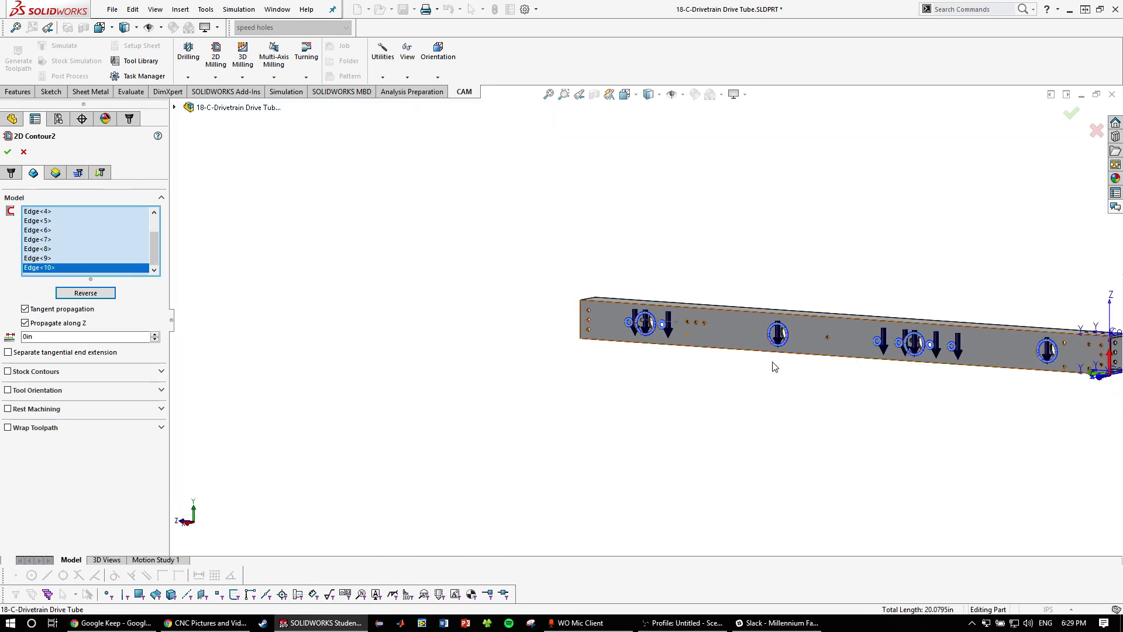
scroll(793, 352, up, 5)
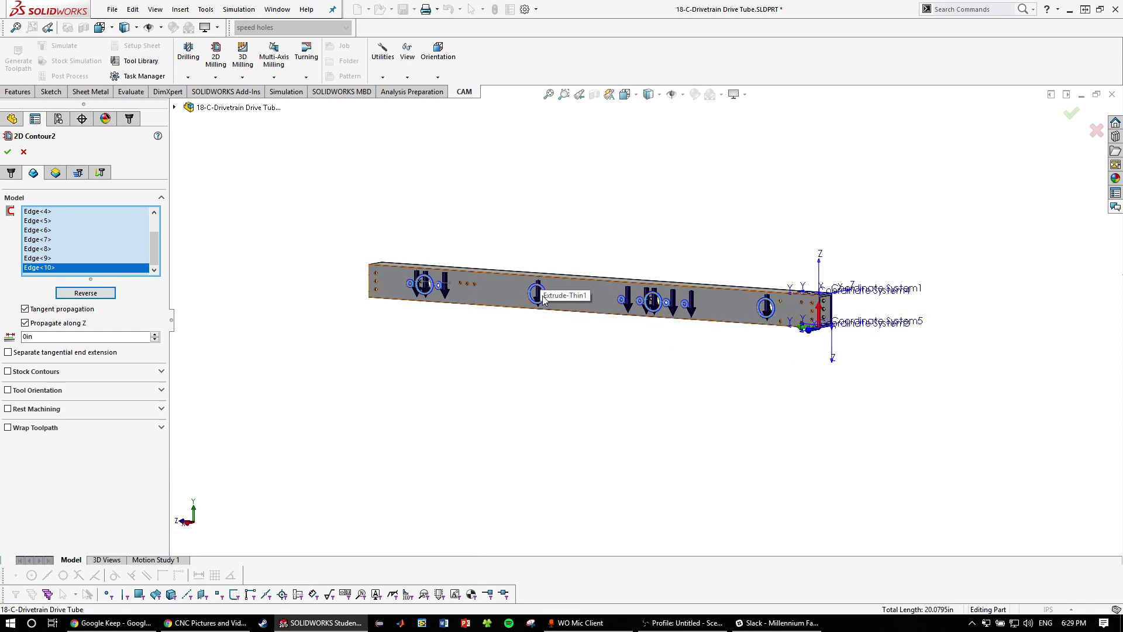
middle_drag(543, 300, 534, 316)
scroll(625, 304, up, 5)
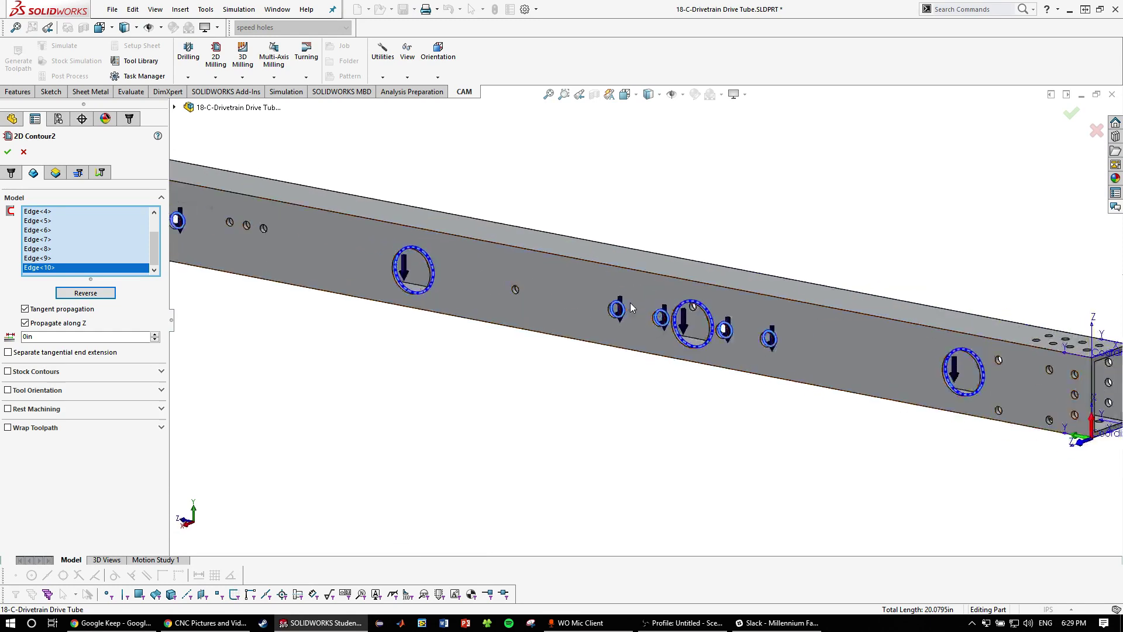
middle_drag(630, 303, 606, 301)
scroll(615, 325, down, 3)
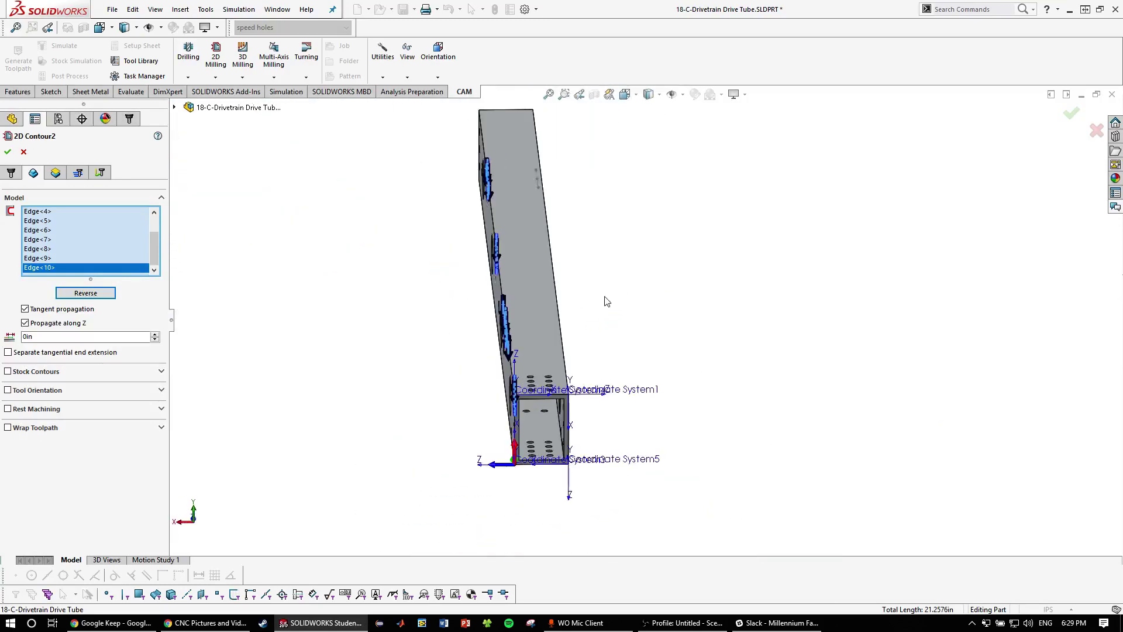
middle_drag(507, 317, 597, 344)
scroll(627, 453, down, 5)
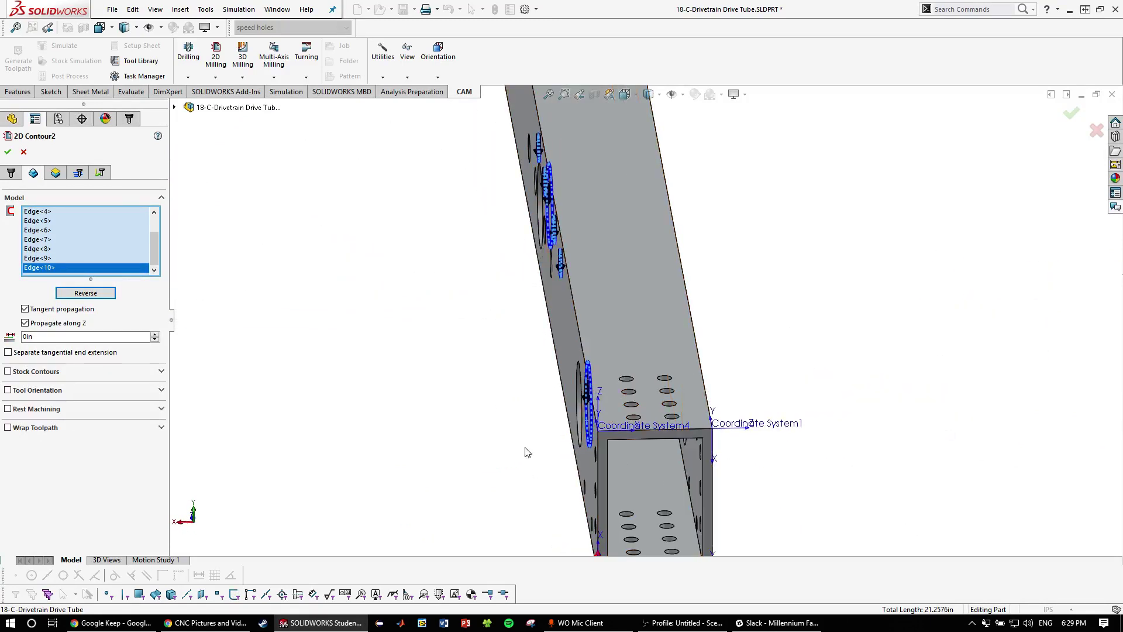
middle_drag(723, 434, 620, 357)
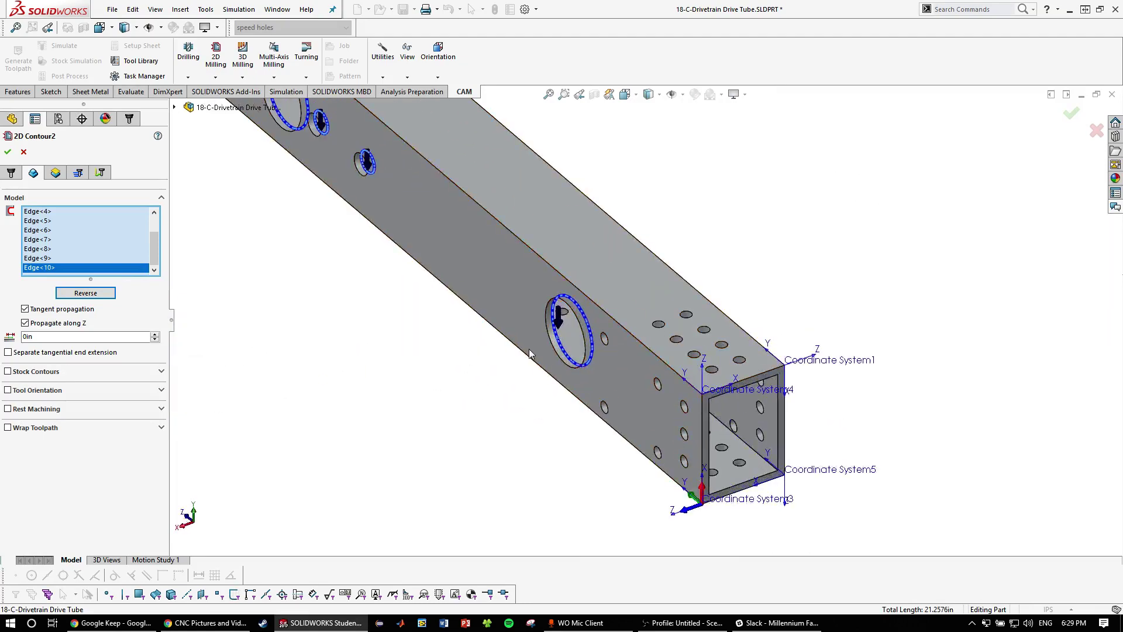
scroll(588, 316, down, 3)
middle_drag(588, 316, 653, 365)
scroll(650, 358, up, 5)
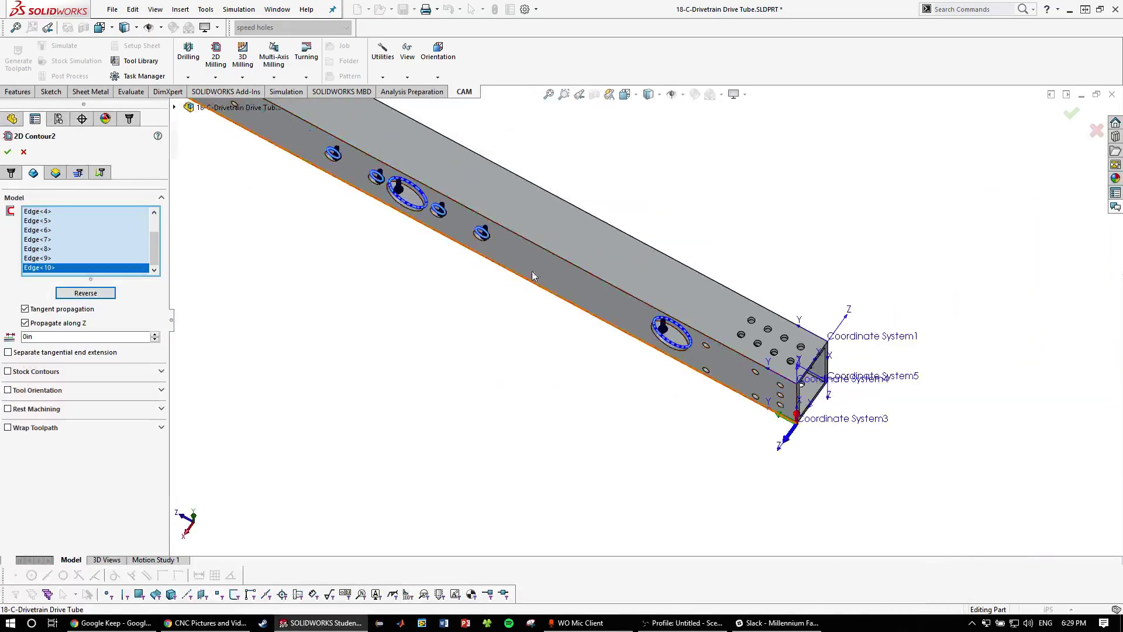
middle_drag(534, 273, 532, 211)
scroll(532, 212, up, 3)
scroll(509, 253, down, 4)
mouse_move(508, 254)
middle_down()
mouse_move(517, 181)
mouse_move(500, 259)
middle_up()
scroll(641, 316, up, 3)
scroll(684, 321, down, 3)
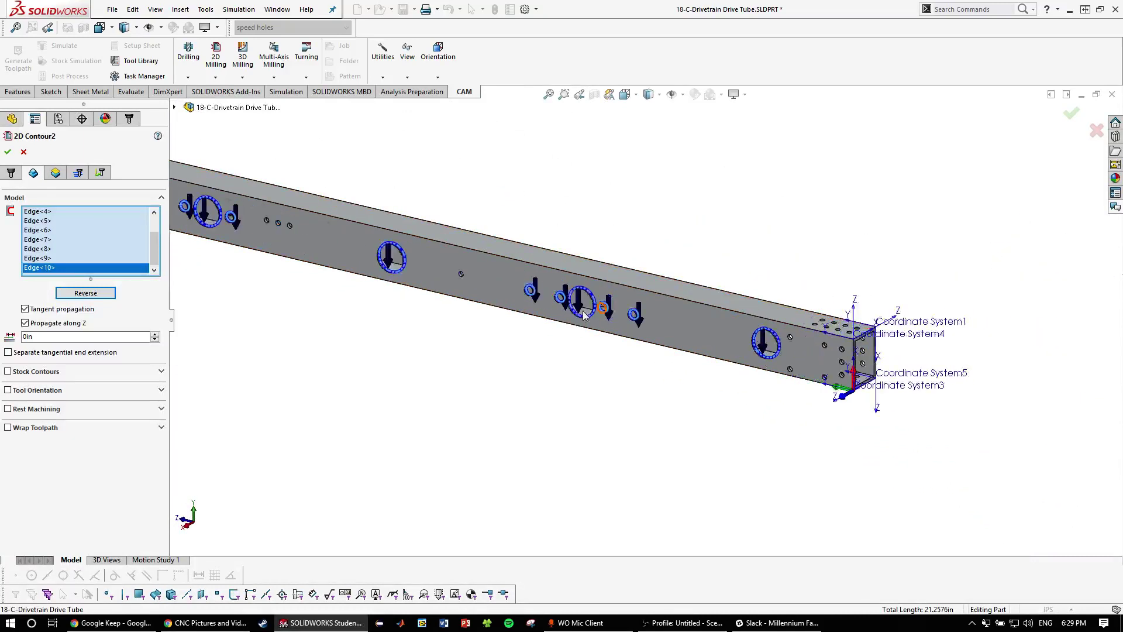
scroll(780, 316, up, 3)
scroll(694, 316, down, 1)
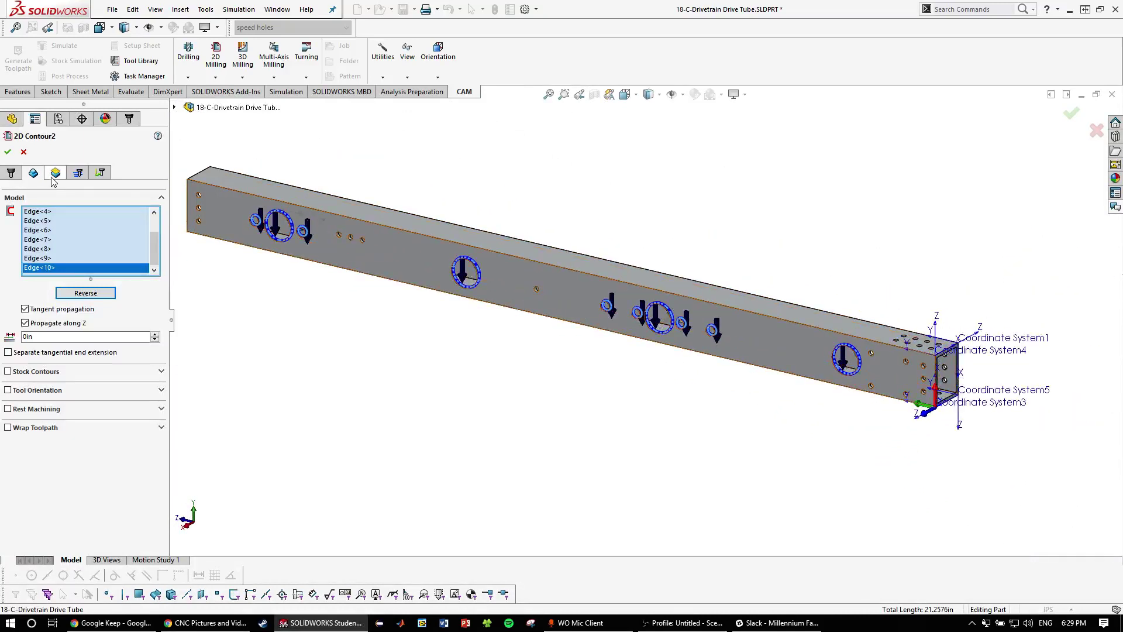
Set the 2D contour's bottom height to -0.03 in from the contour and check the depth plane against the tube wall
click(55, 173)
middle_drag(720, 371, 560, 339)
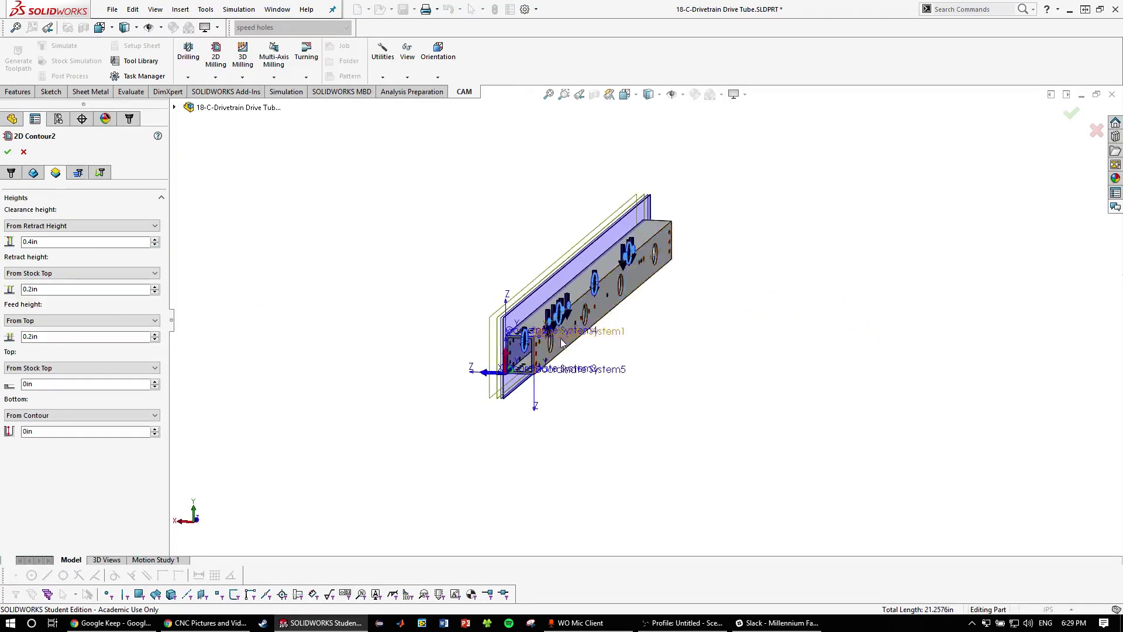
scroll(561, 338, down, 8)
click(80, 415)
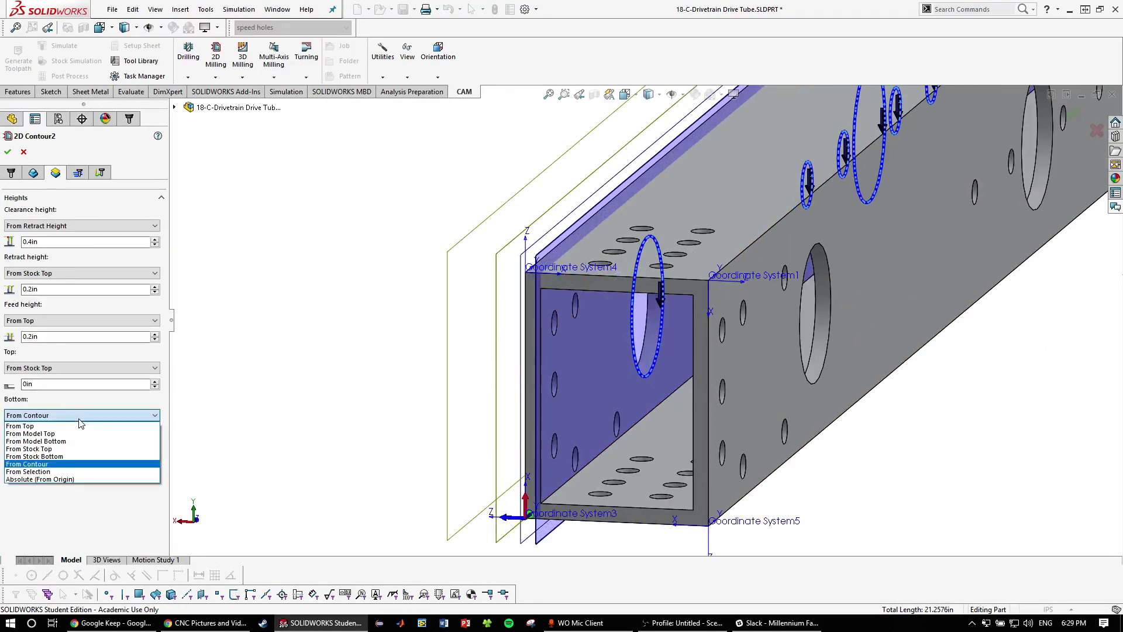
click(82, 425)
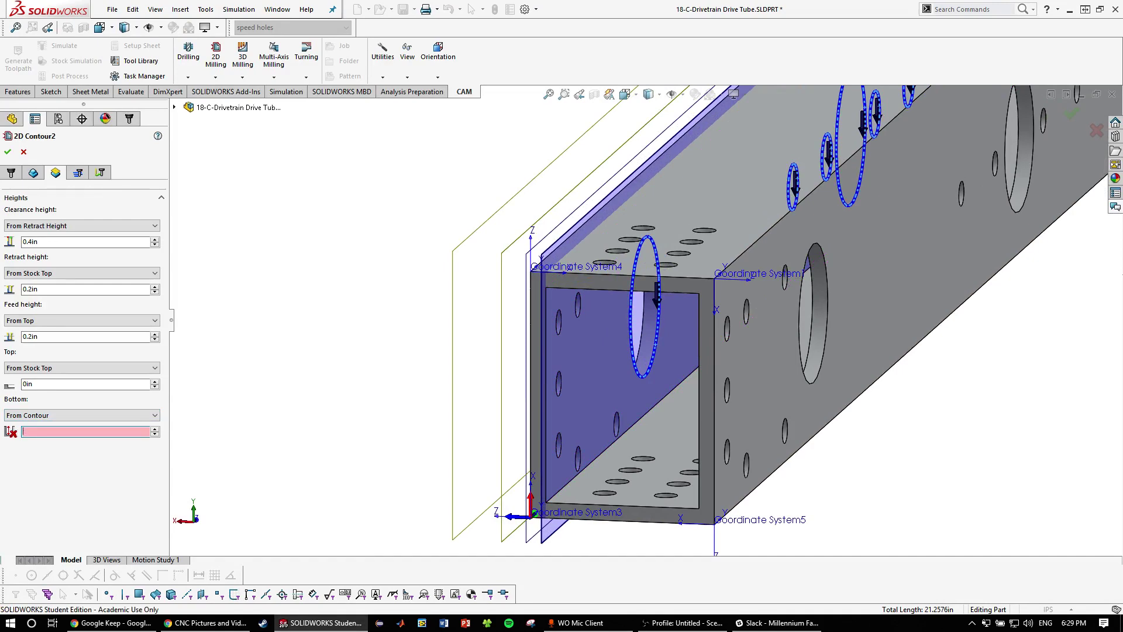
text(-0.03)
key(Return)
scroll(573, 331, down, 2)
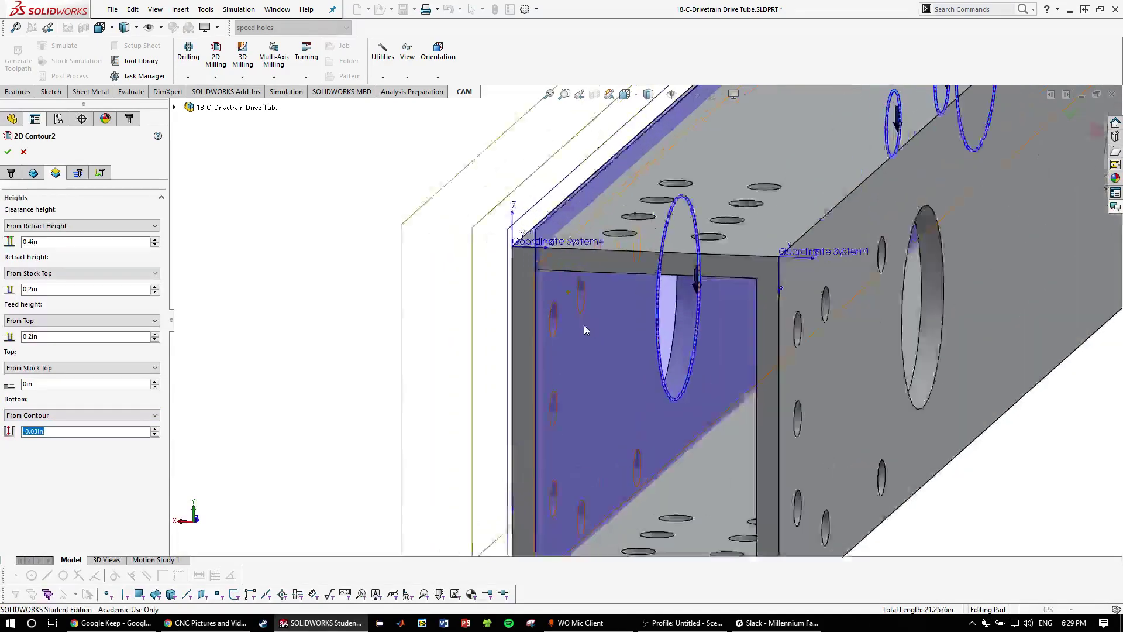
middle_drag(584, 327, 620, 307)
scroll(602, 281, up, 5)
scroll(620, 307, up, 3)
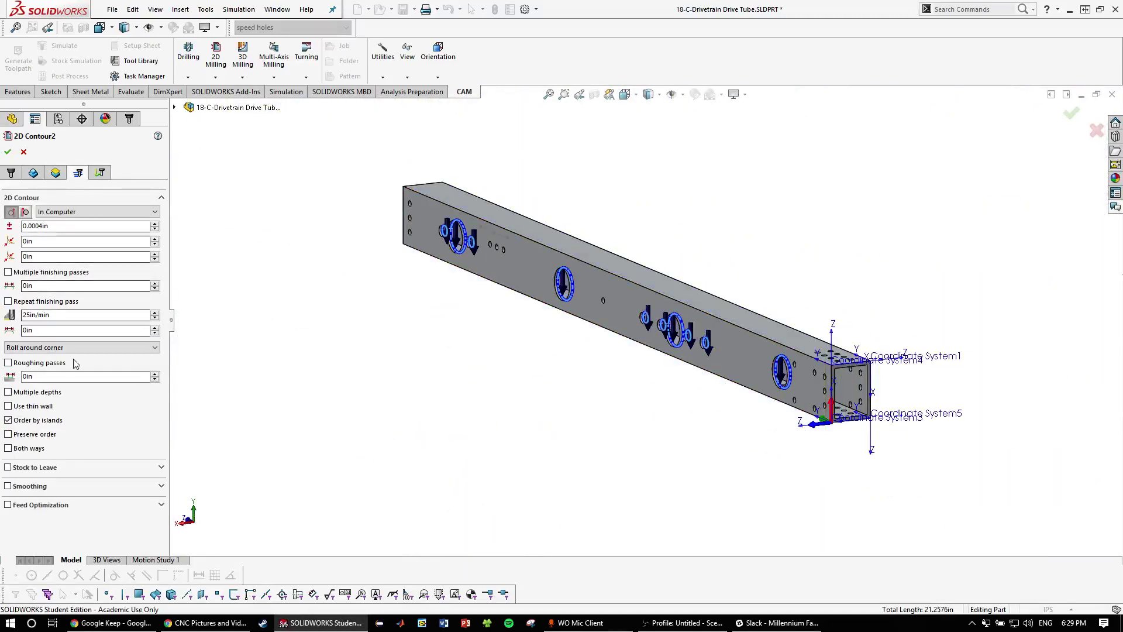
Enable ramp entry for the 2D contour with the default 2 deg angle, then accept the operation
scroll(783, 404, down, 3)
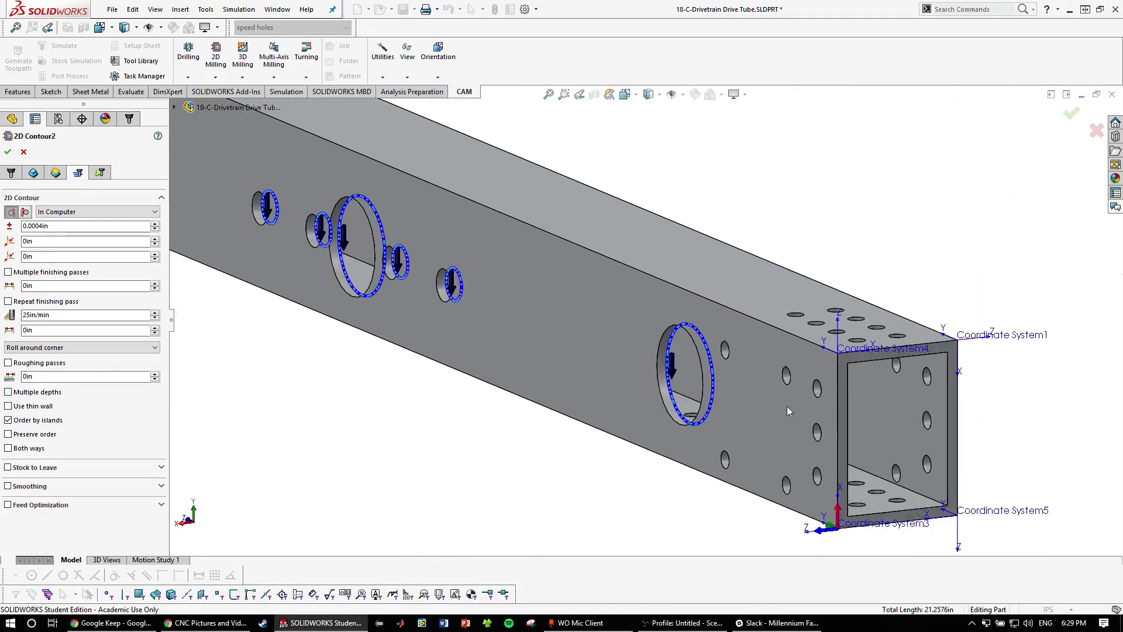
scroll(367, 283, up, 3)
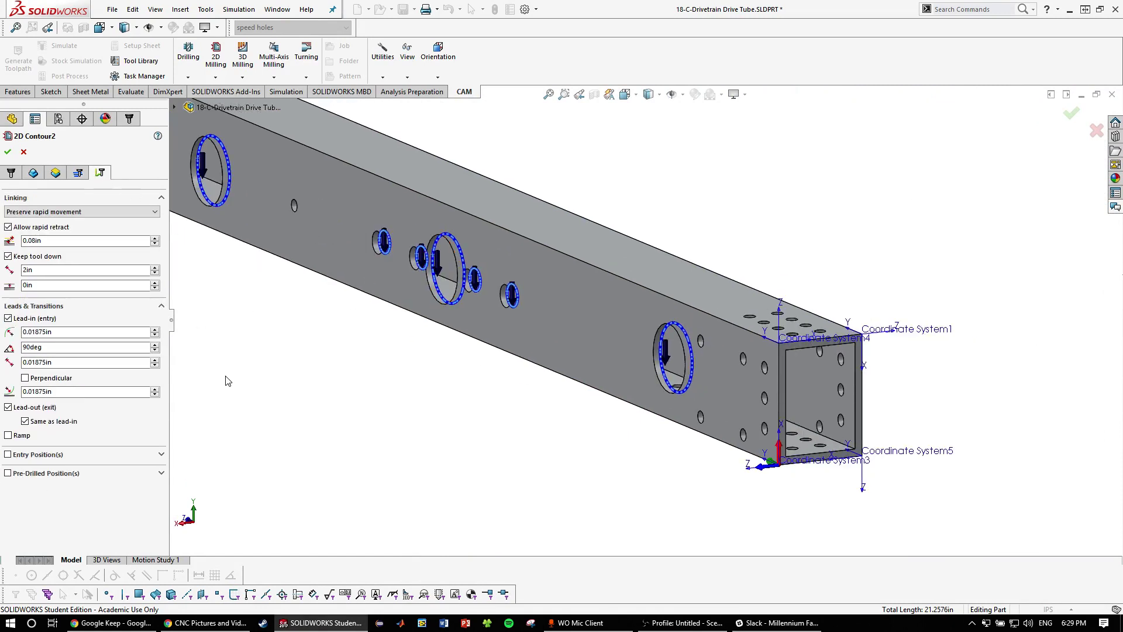
middle_drag(608, 341, 395, 386)
click(8, 435)
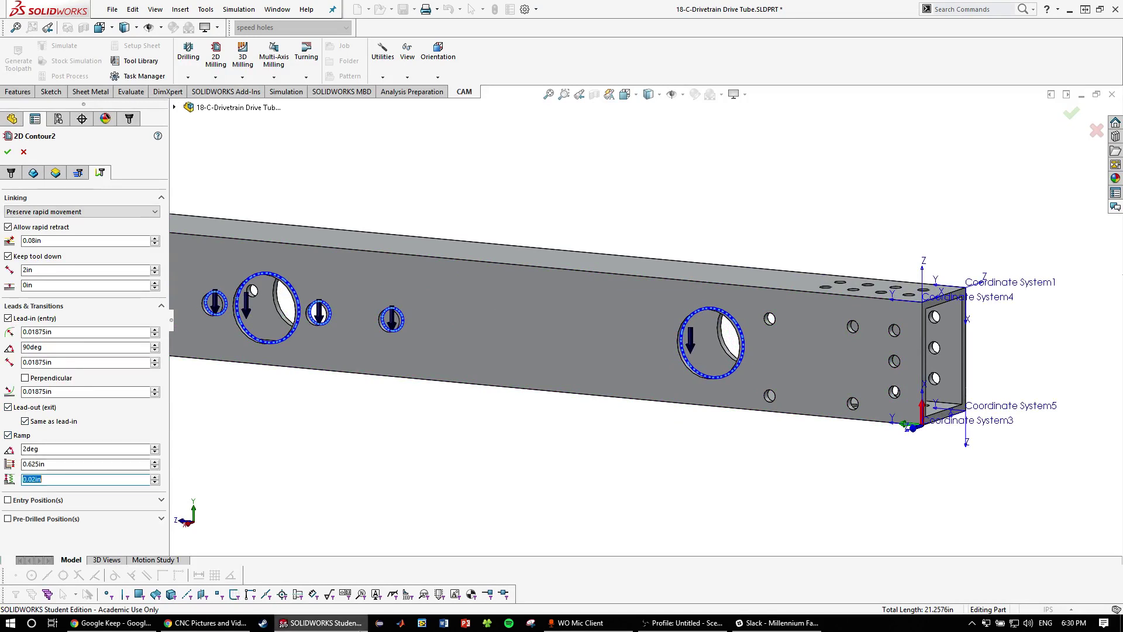
middle_drag(602, 413, 502, 394)
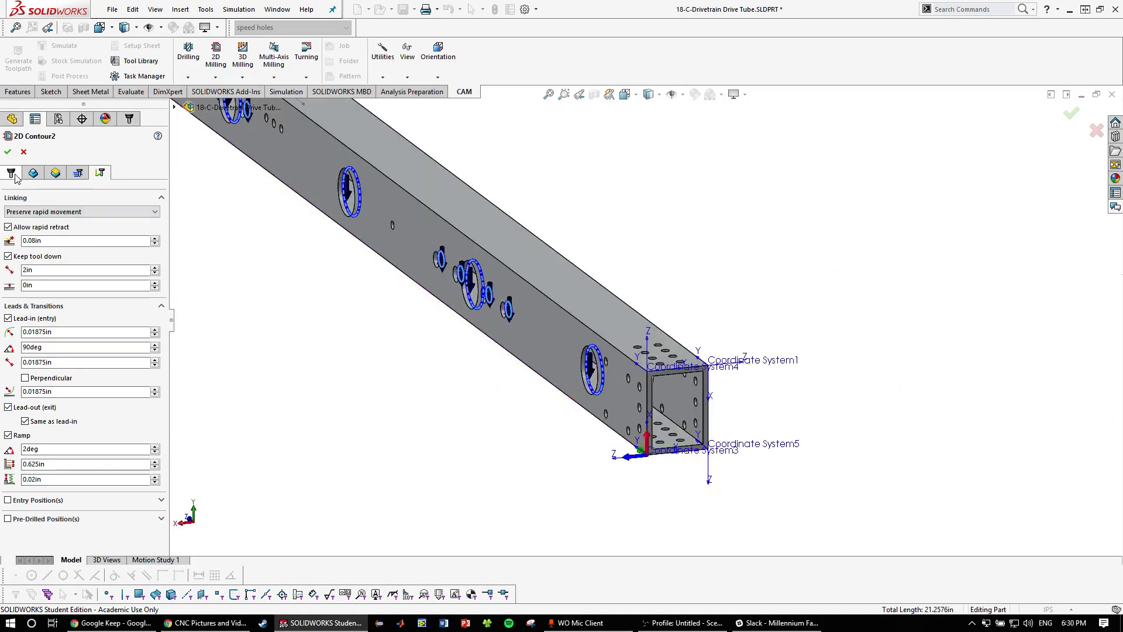
click(8, 152)
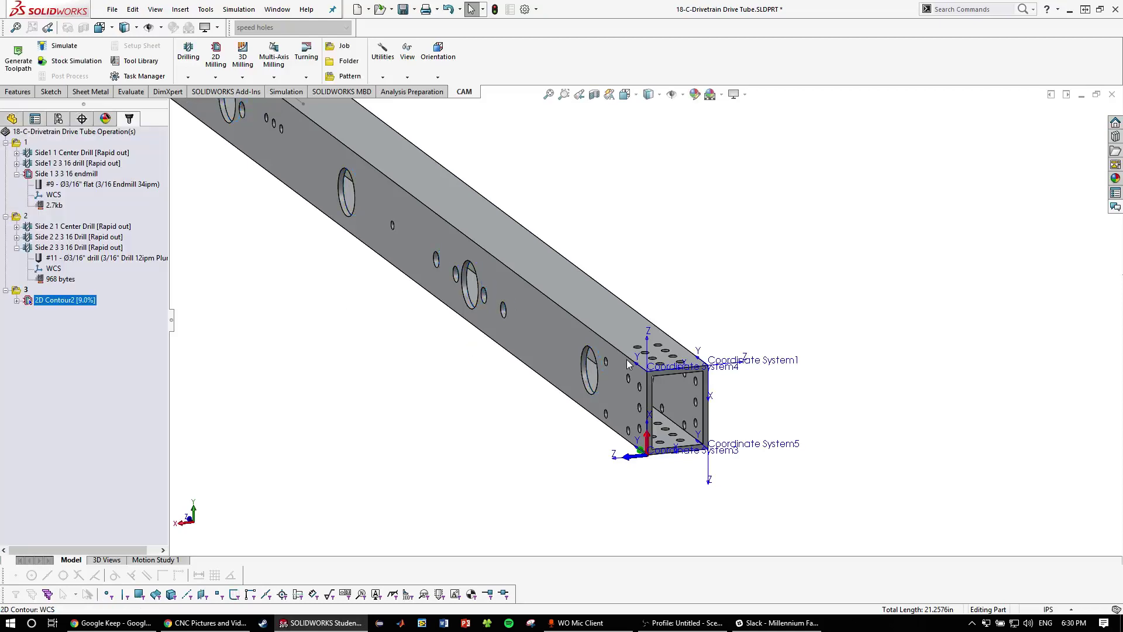
Examine the new contour toolpath along the tube's wide face and rename the operation Side 3 3 16 endmill
scroll(588, 364, down, 3)
middle_drag(564, 362, 626, 165)
scroll(617, 186, up, 5)
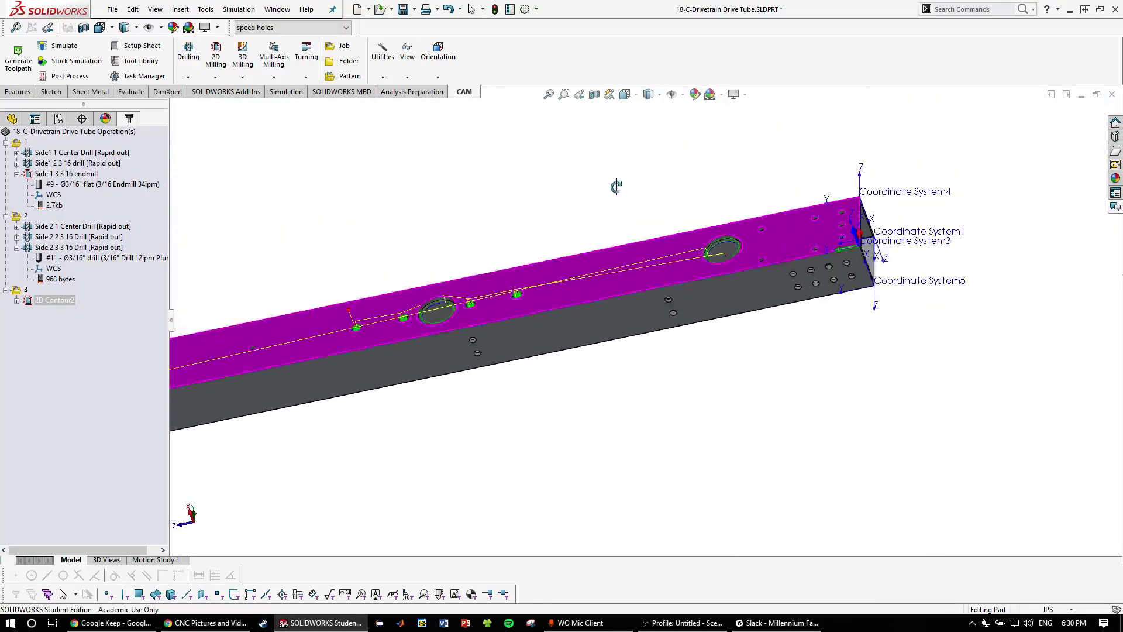
scroll(681, 345, up, 5)
mouse_move(682, 345)
middle_down()
mouse_move(689, 238)
mouse_move(661, 293)
mouse_move(696, 333)
middle_up()
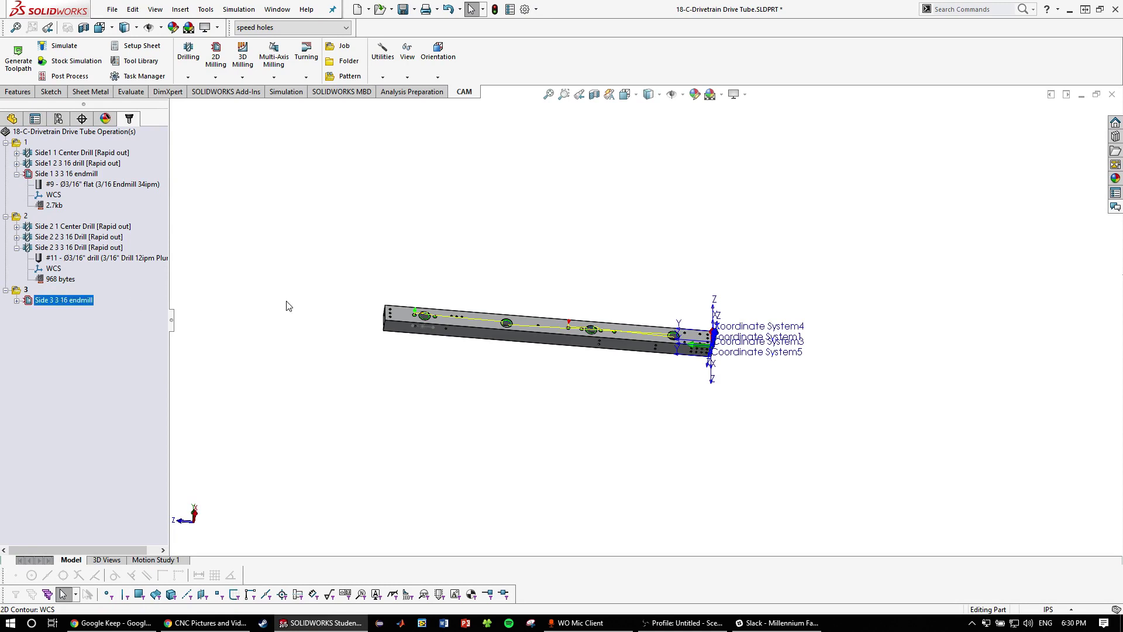
Turn the tube to its Side 1 face and select all three Side 1 operations in job 1
scroll(608, 316, down, 5)
middle_drag(608, 316, 776, 297)
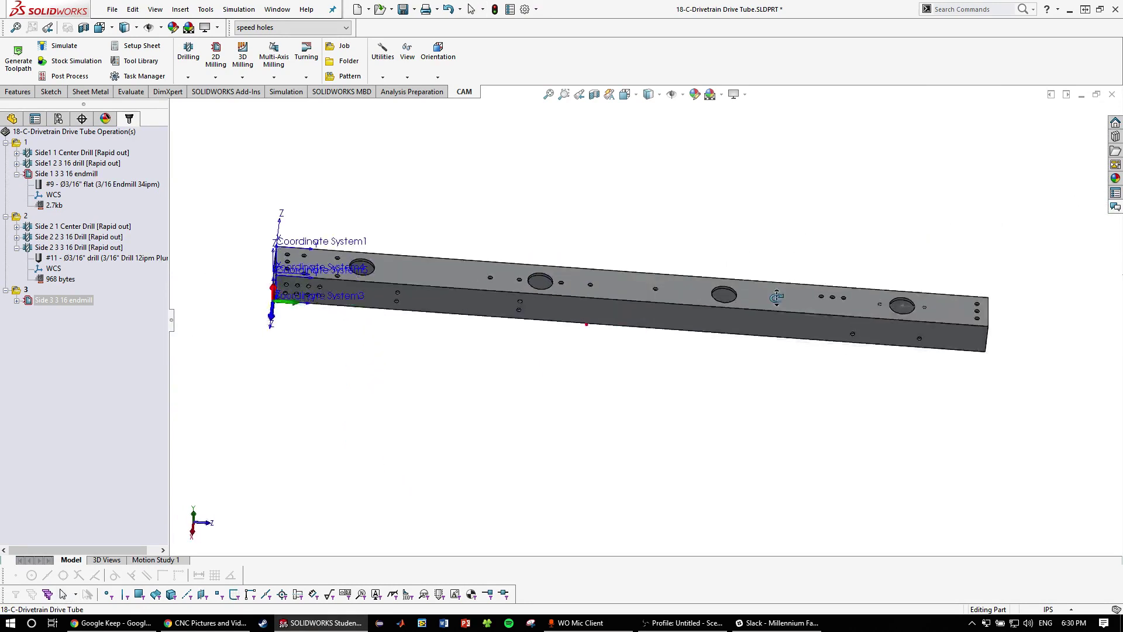
key(Escape)
click(73, 152)
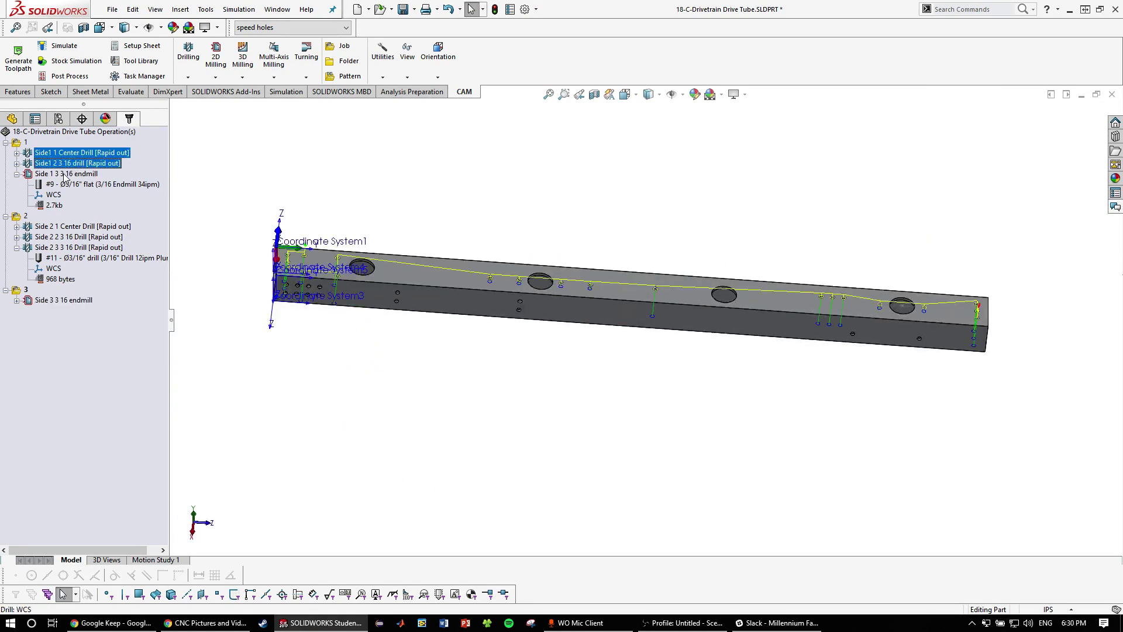
shift+click(64, 175)
right_click(64, 175)
click(99, 196)
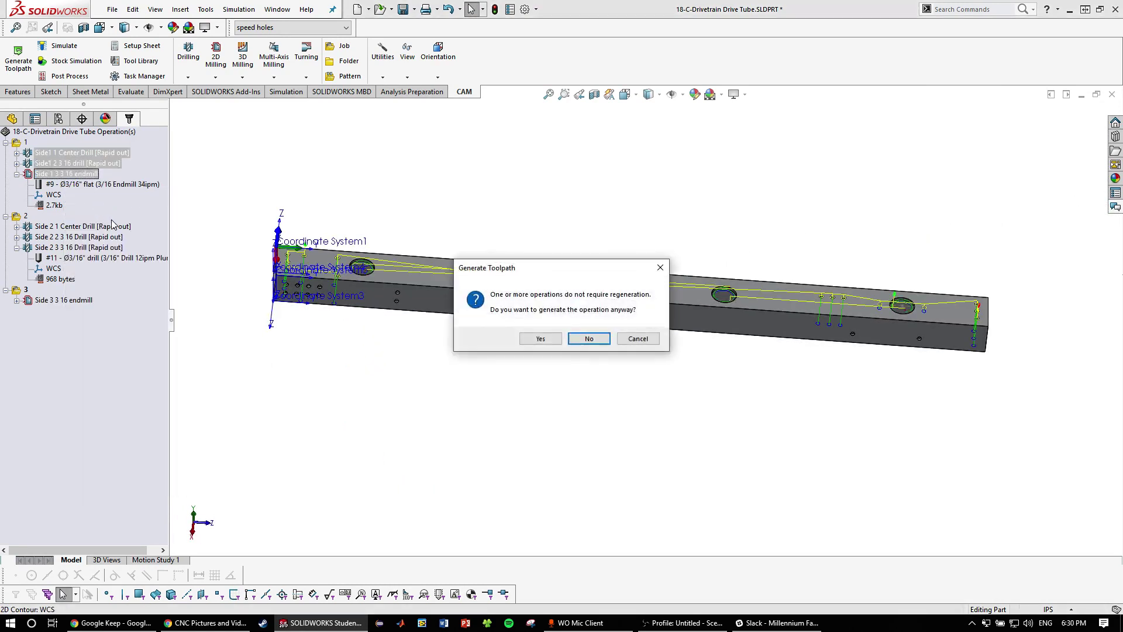
click(637, 339)
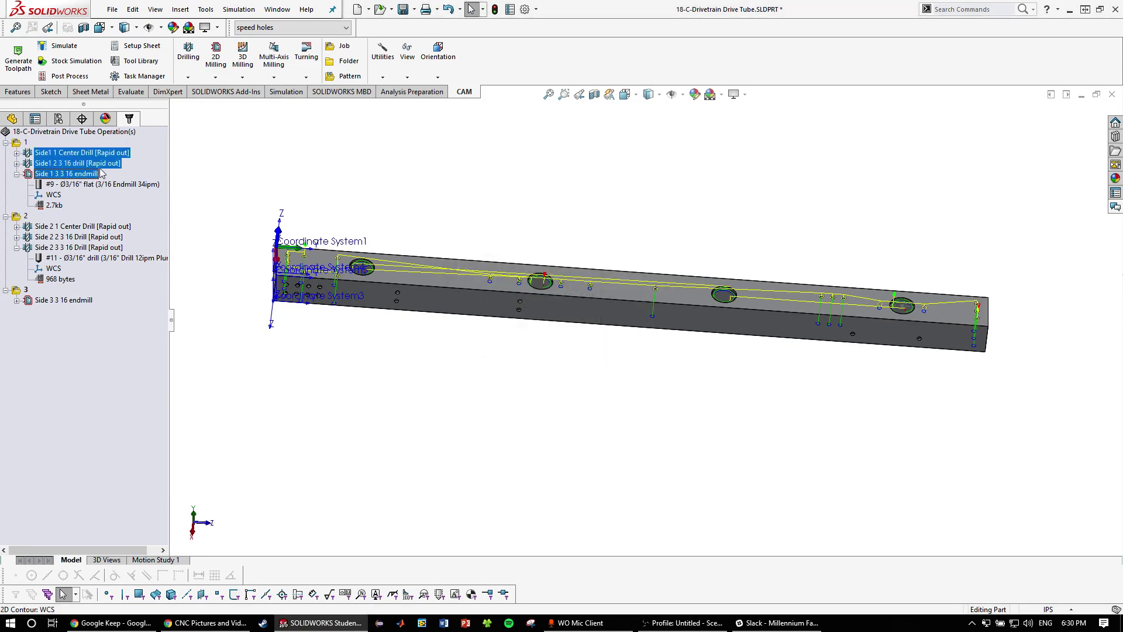
Simulate the three selected Side 1 operations with the stock shown, watching the center drilling at the tube's far end
right_click(91, 167)
click(125, 196)
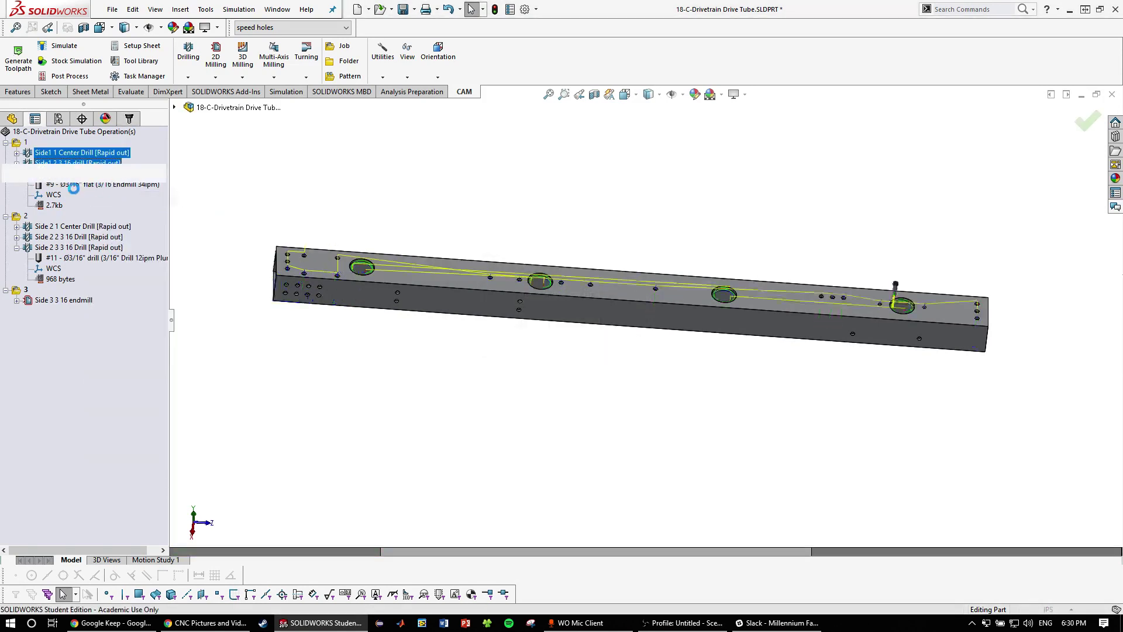
click(10, 187)
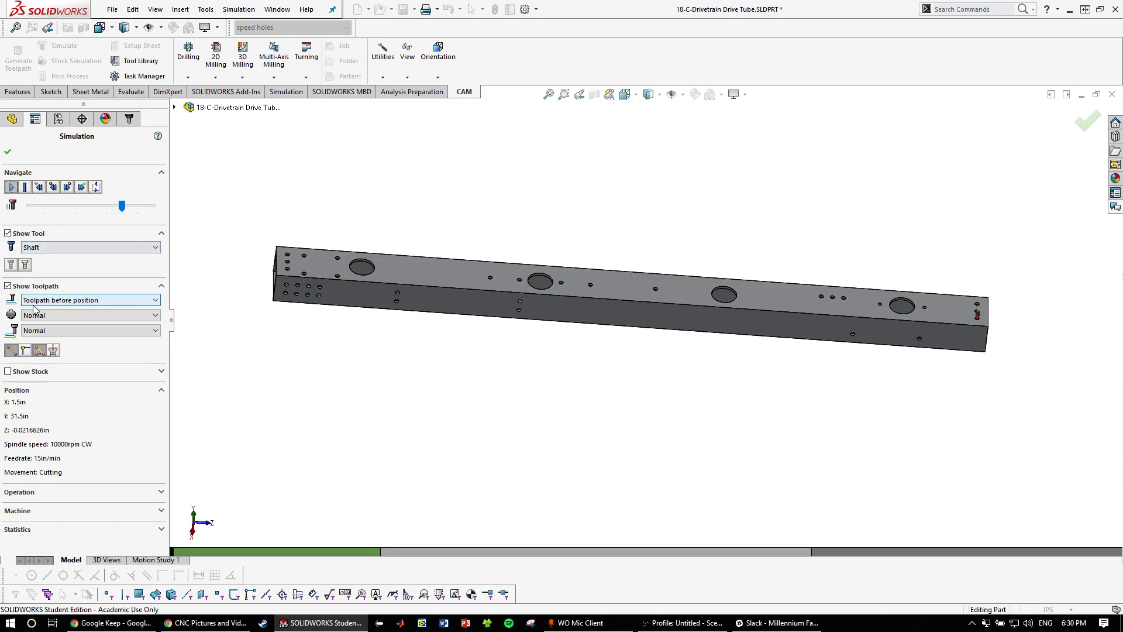
click(7, 372)
middle_drag(526, 281, 546, 312)
scroll(961, 248, down, 12)
scroll(754, 208, up, 2)
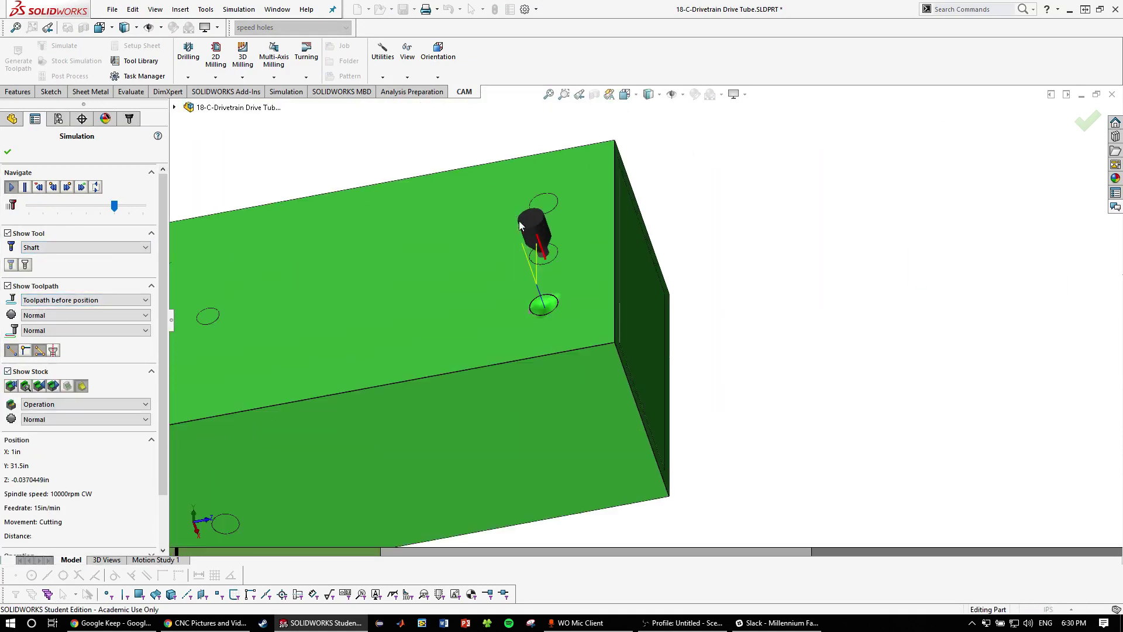
middle_drag(503, 237, 521, 246)
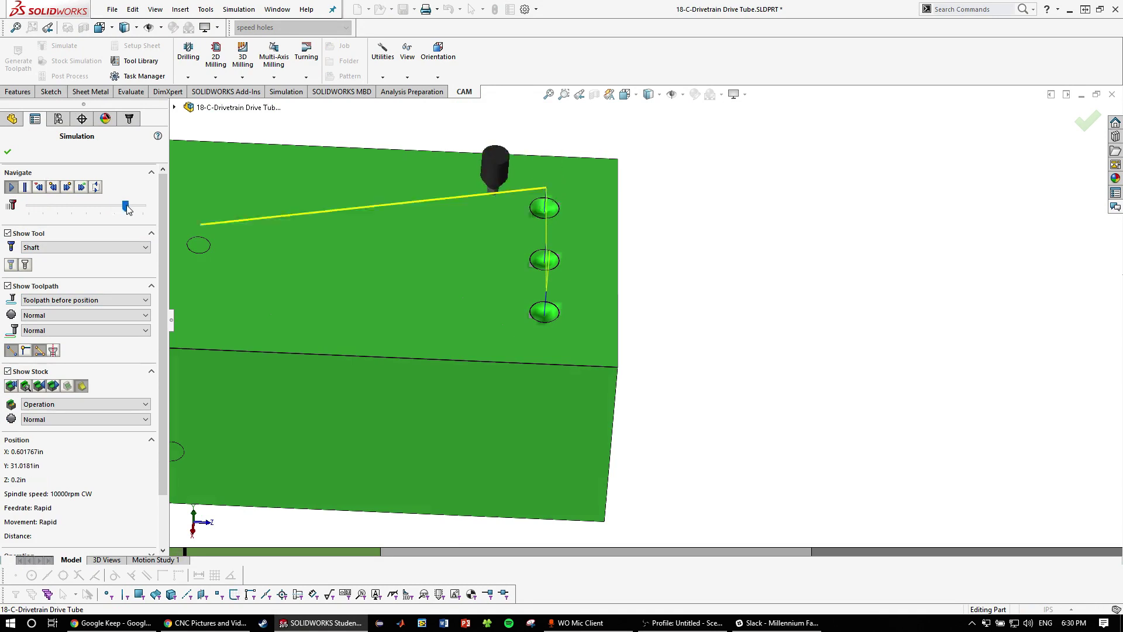
Follow the simulation from center drilling into the 3/16 drilling, examining the tube from its side
scroll(350, 240, up, 8)
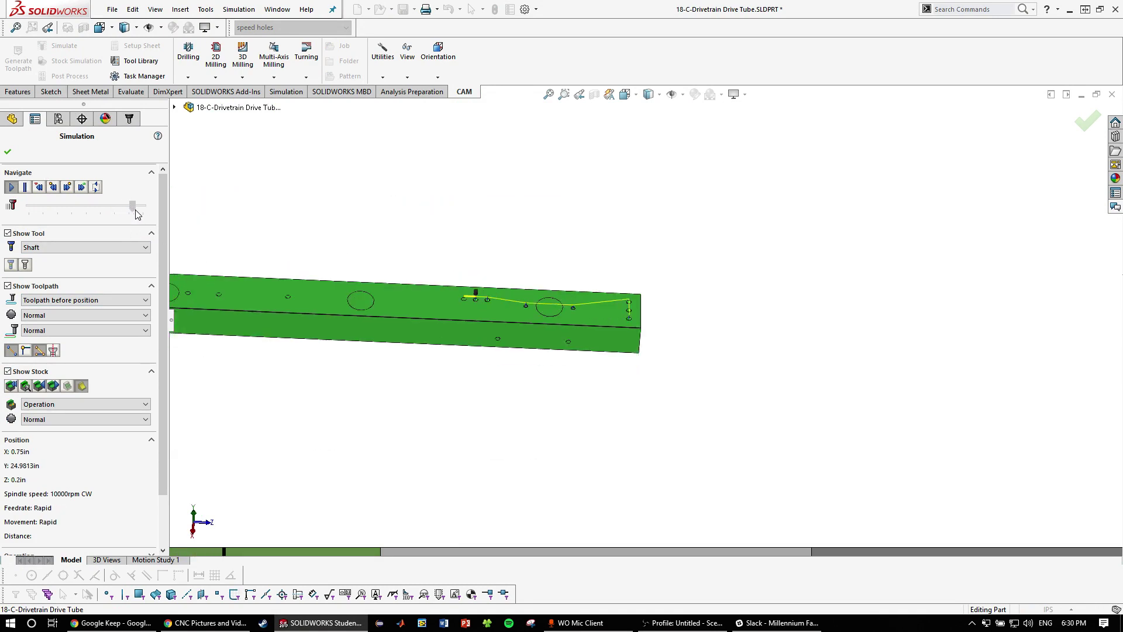
scroll(609, 299, down, 4)
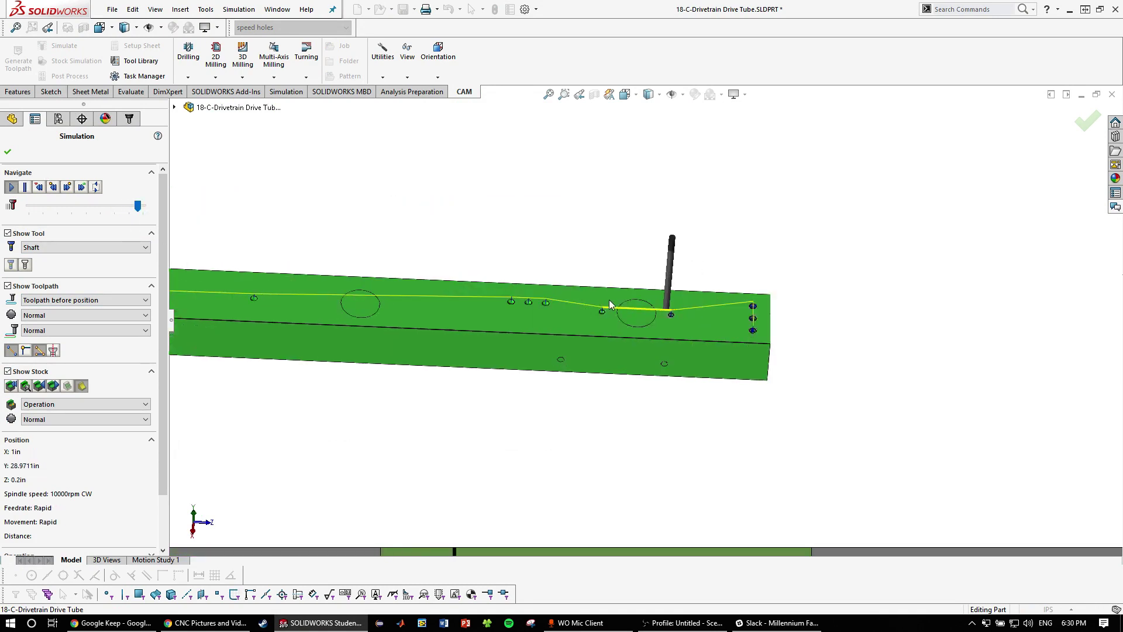
middle_drag(416, 310, 429, 193)
scroll(377, 283, up, 10)
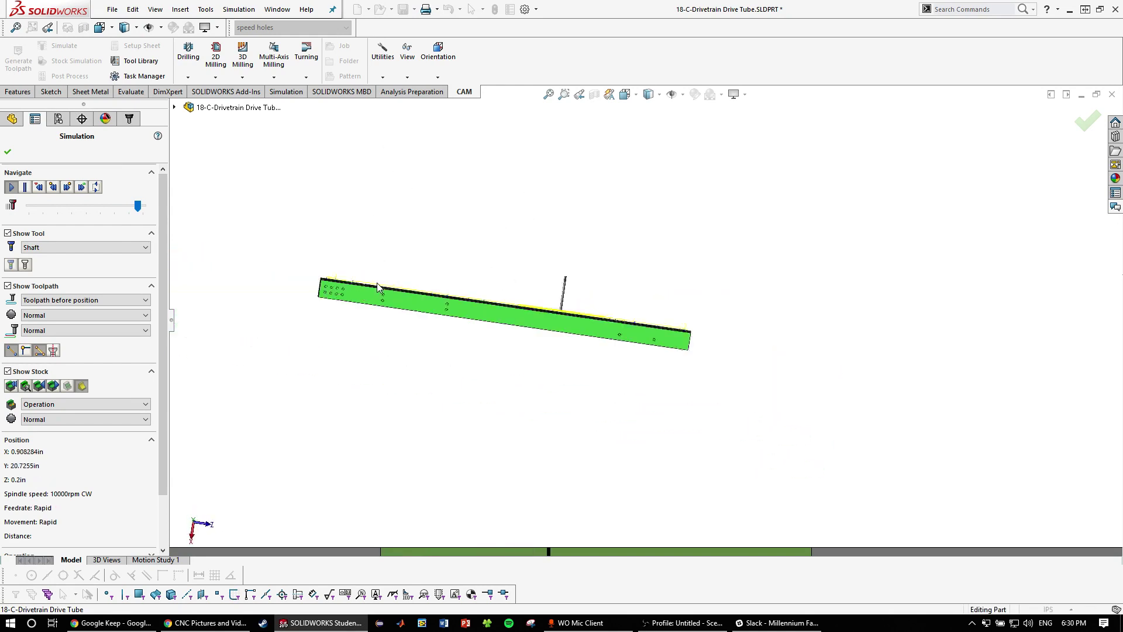
middle_drag(376, 283, 378, 257)
scroll(378, 257, down, 6)
scroll(398, 322, up, 2)
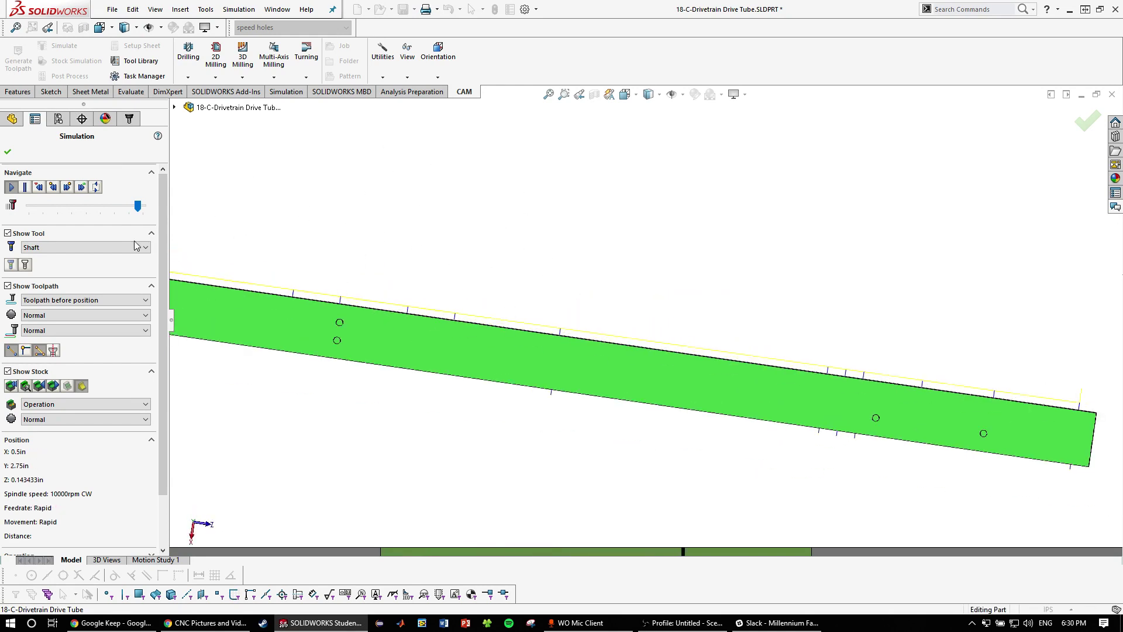
Slow the simulation and replay part of the Side 1 3/16 drilling, examining how the drill passes through the tube
drag(139, 207, 130, 206)
scroll(423, 311, up, 2)
middle_drag(422, 311, 462, 345)
click(557, 552)
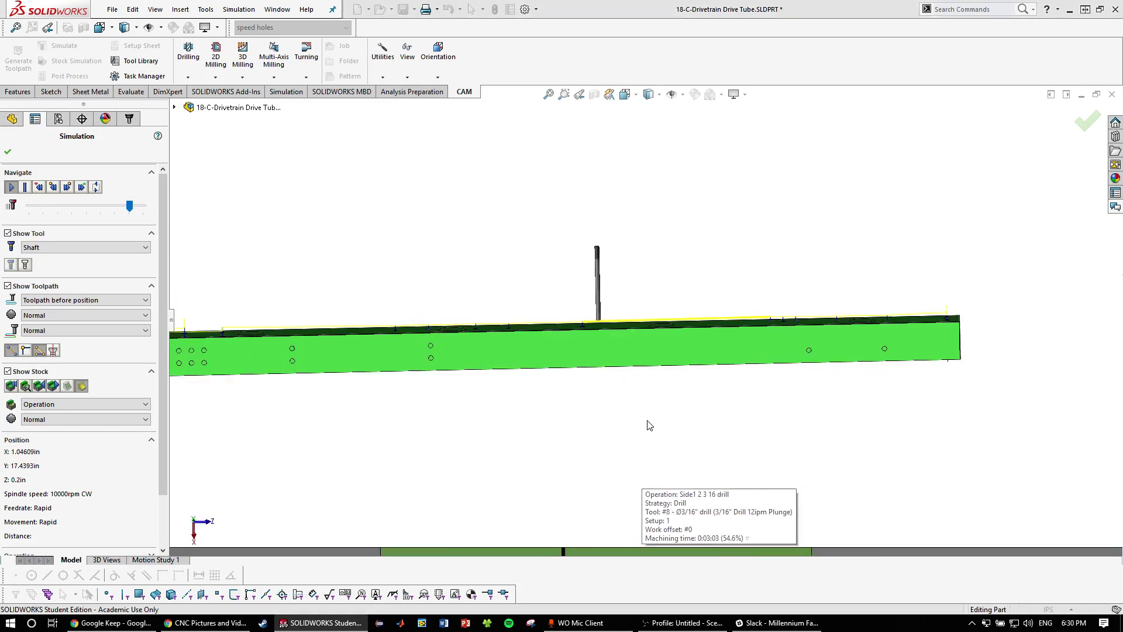
scroll(552, 369, down, 2)
middle_drag(552, 370, 560, 312)
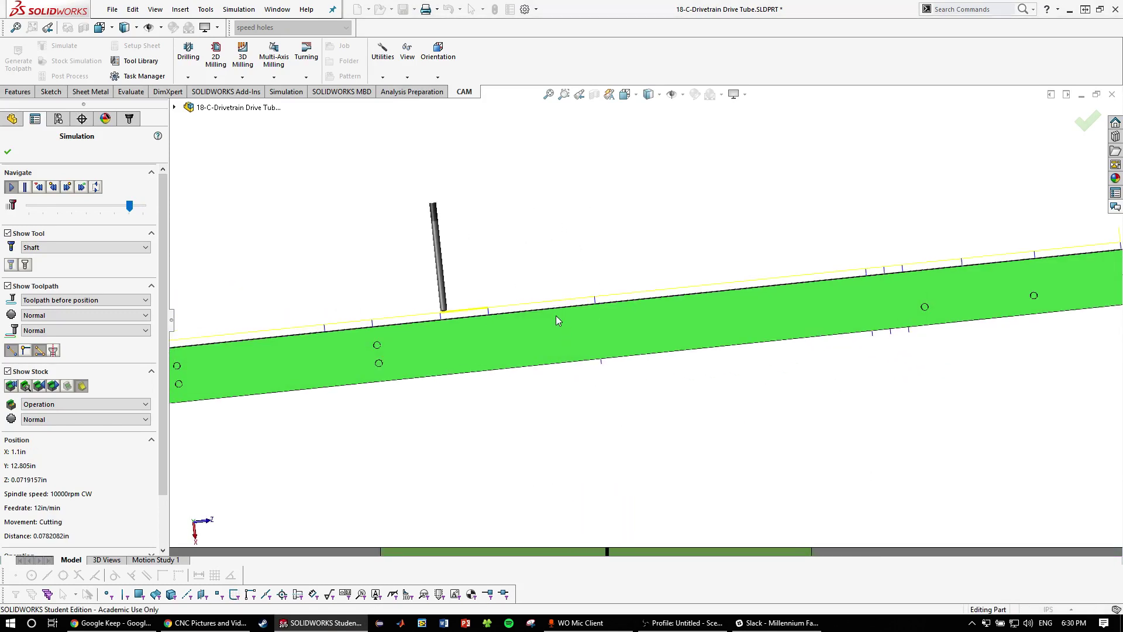
scroll(496, 341, up, 2)
mouse_move(496, 340)
middle_down()
mouse_move(456, 391)
mouse_move(509, 323)
middle_up()
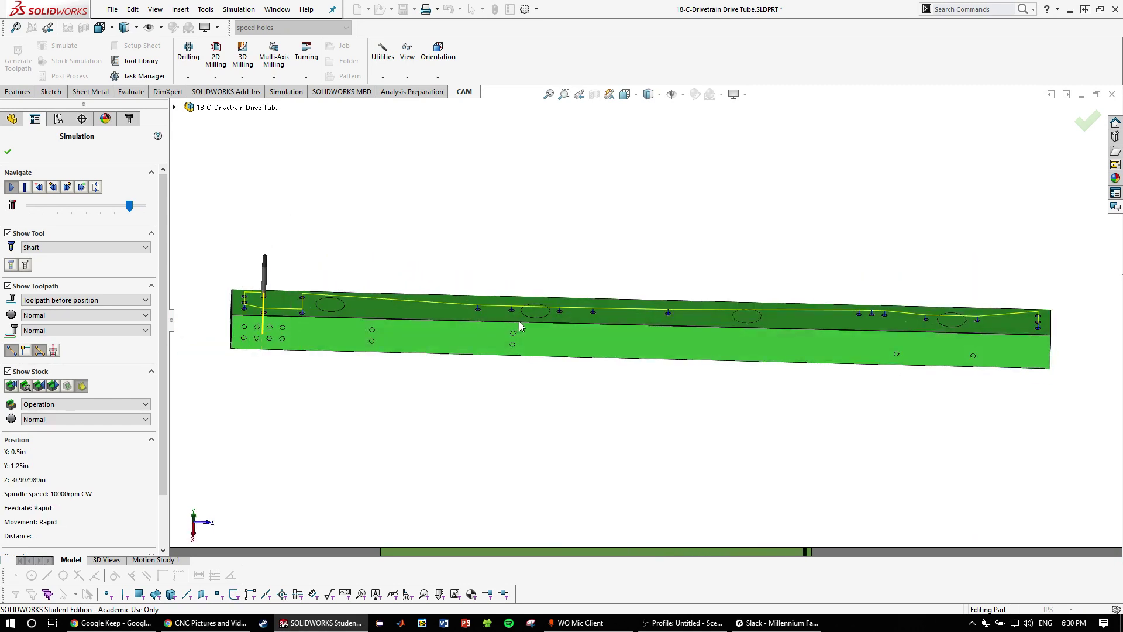
Watch the endmill contour the large holes, speed the simulation up to its end, and close it
scroll(540, 336, down, 4)
middle_drag(540, 321, 530, 300)
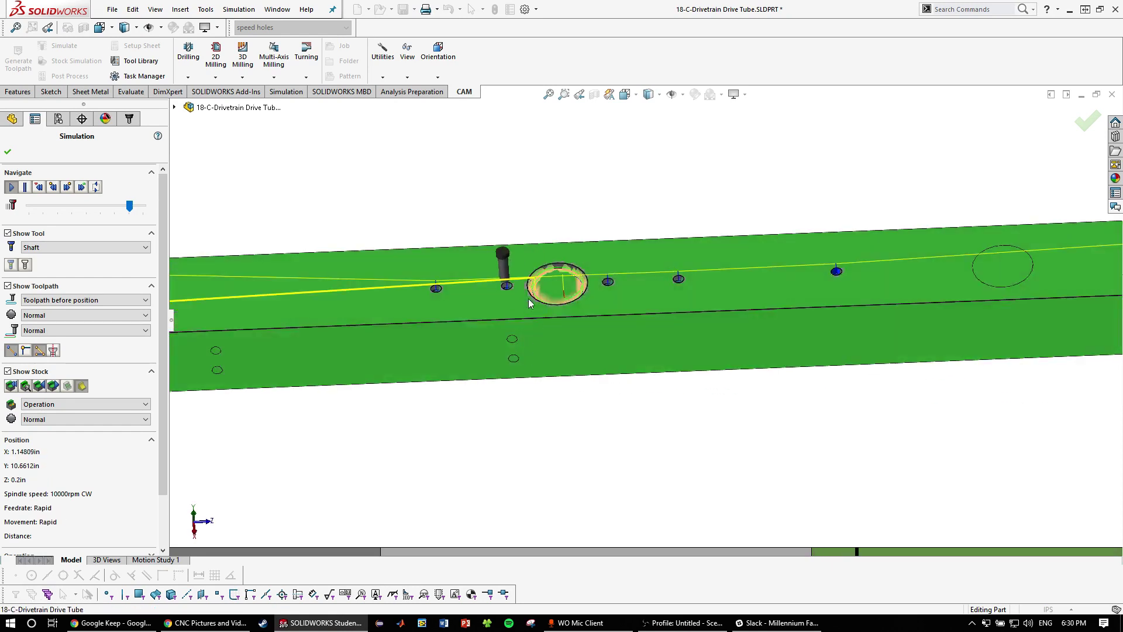
scroll(278, 231, up, 6)
click(135, 207)
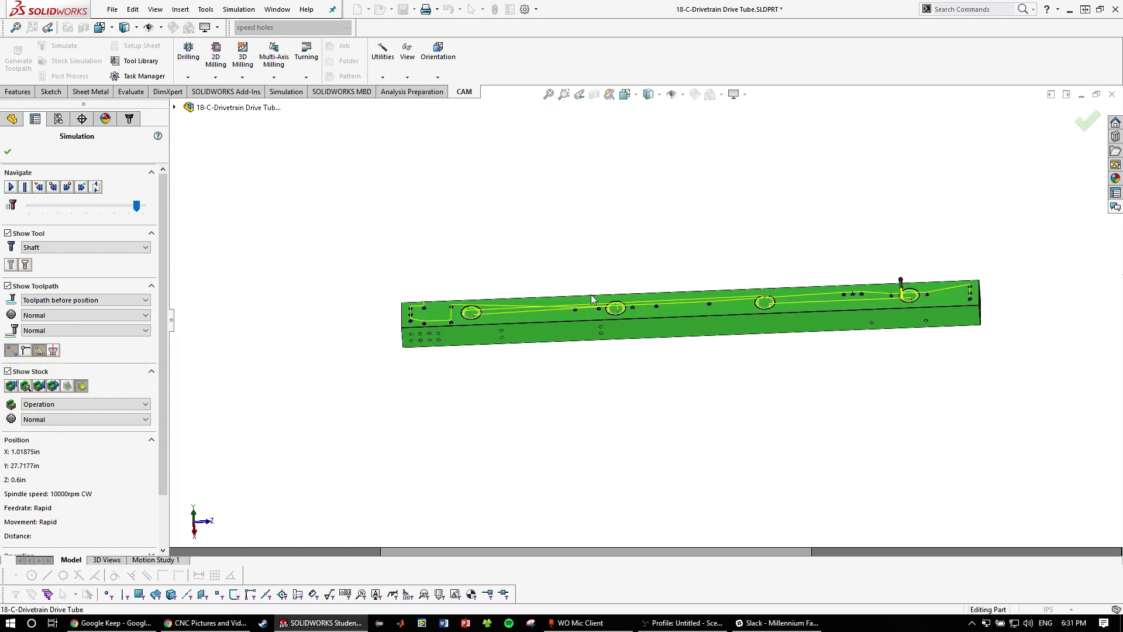
scroll(592, 298, down, 4)
scroll(595, 329, up, 6)
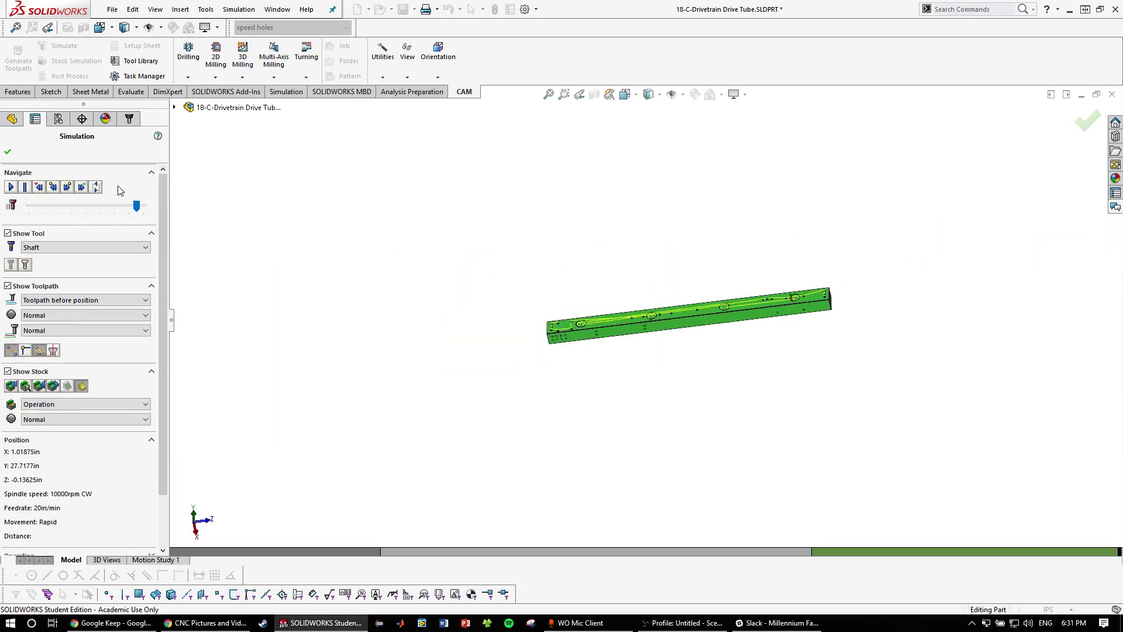
click(8, 154)
Select the three Side 2 operations in job 2 and play their toolpath simulation
click(83, 227)
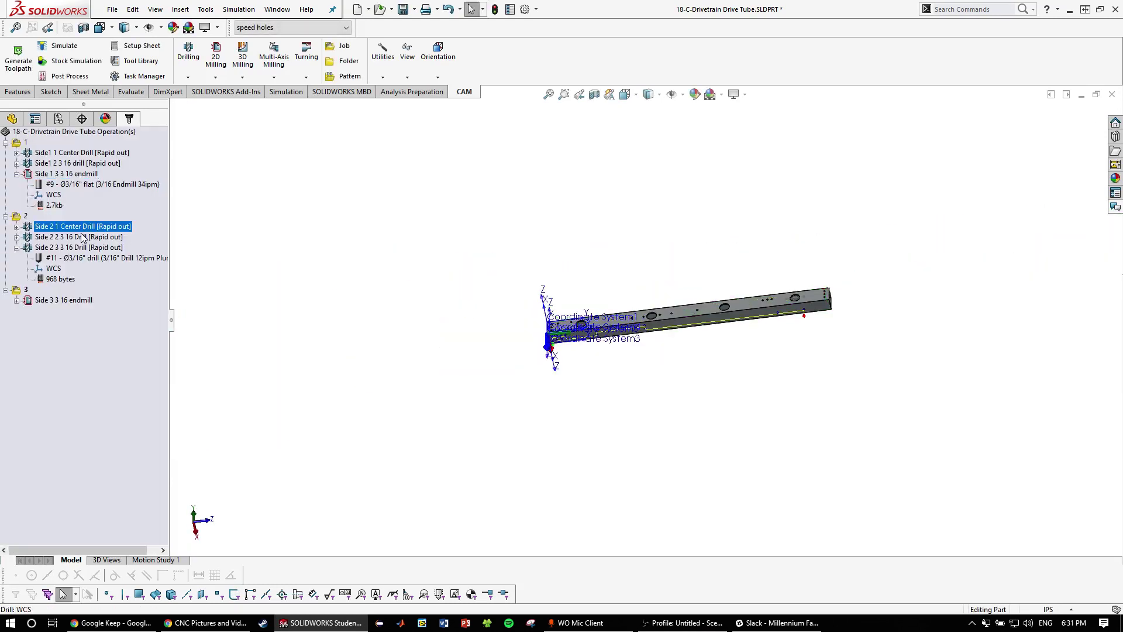
ctrl+click(71, 248)
right_click(70, 249)
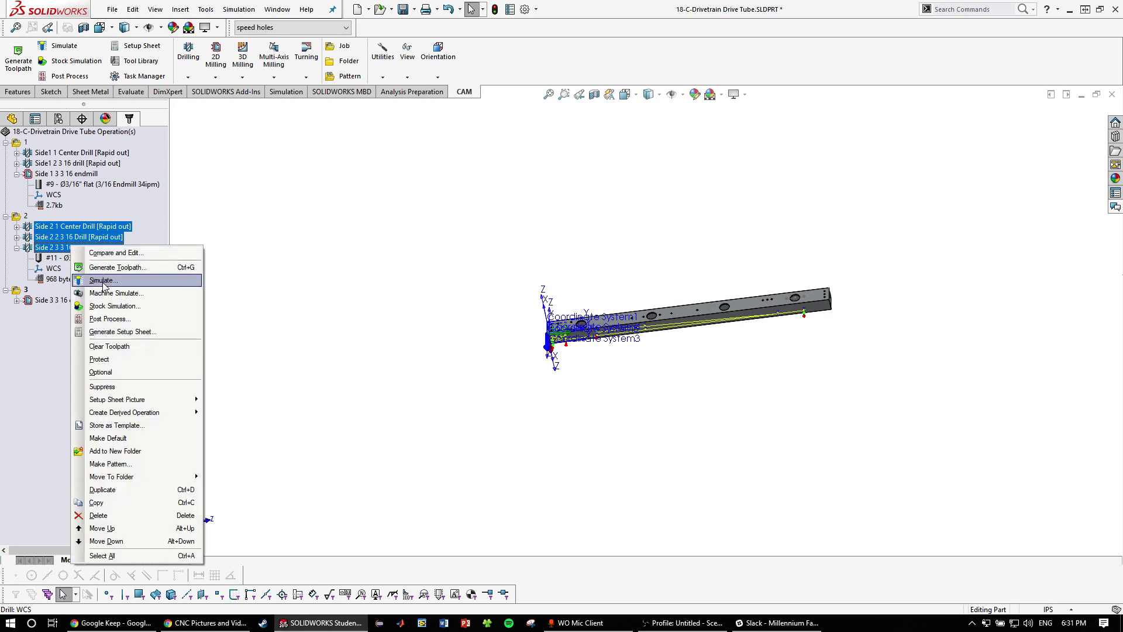
click(106, 280)
scroll(631, 332, down, 2)
middle_drag(781, 342, 753, 395)
scroll(789, 318, down, 6)
scroll(755, 266, up, 6)
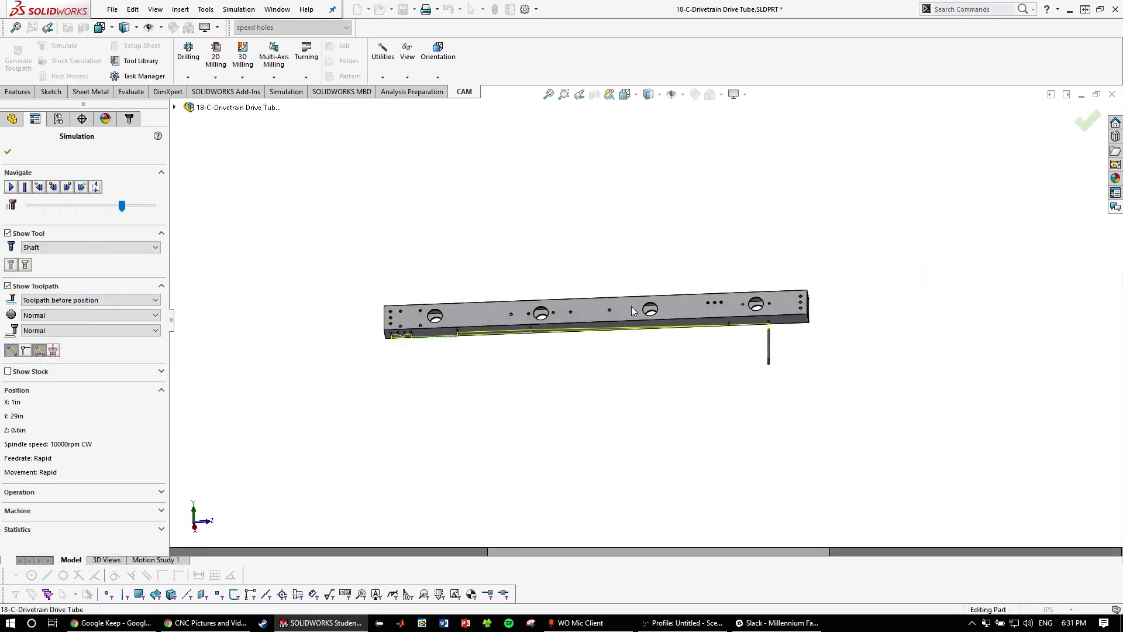
scroll(614, 311, down, 2)
click(7, 188)
Follow the Side 2 simulation through center drilling and both 3/16 drilling operations at increased speed, then close it
middle_drag(626, 303, 707, 360)
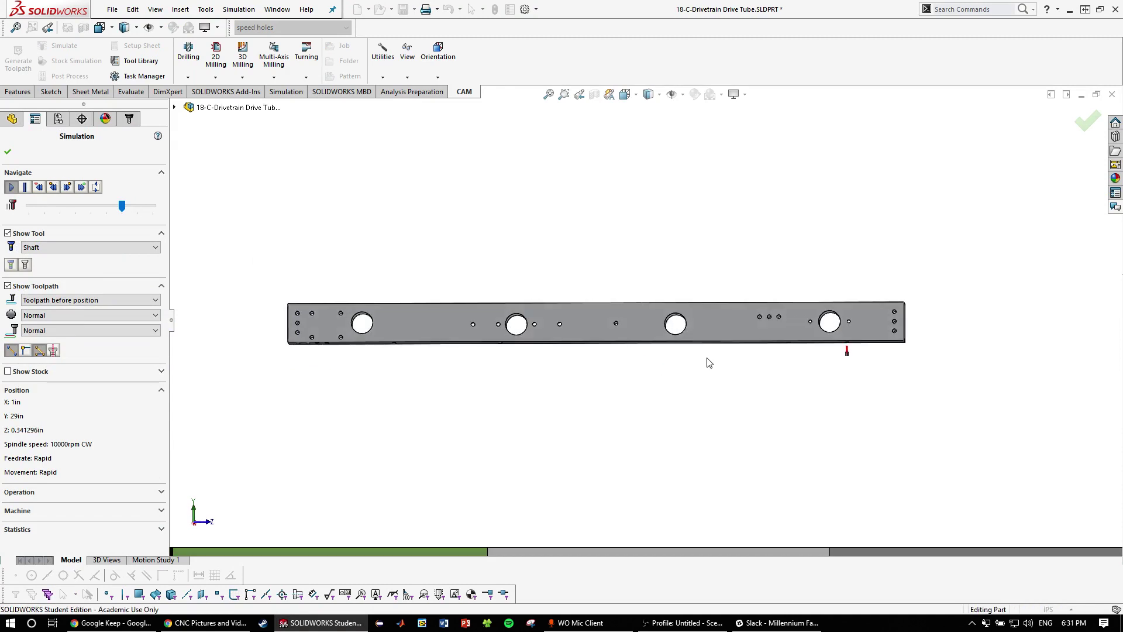
scroll(825, 334, down, 6)
middle_drag(797, 328, 772, 293)
scroll(658, 315, up, 2)
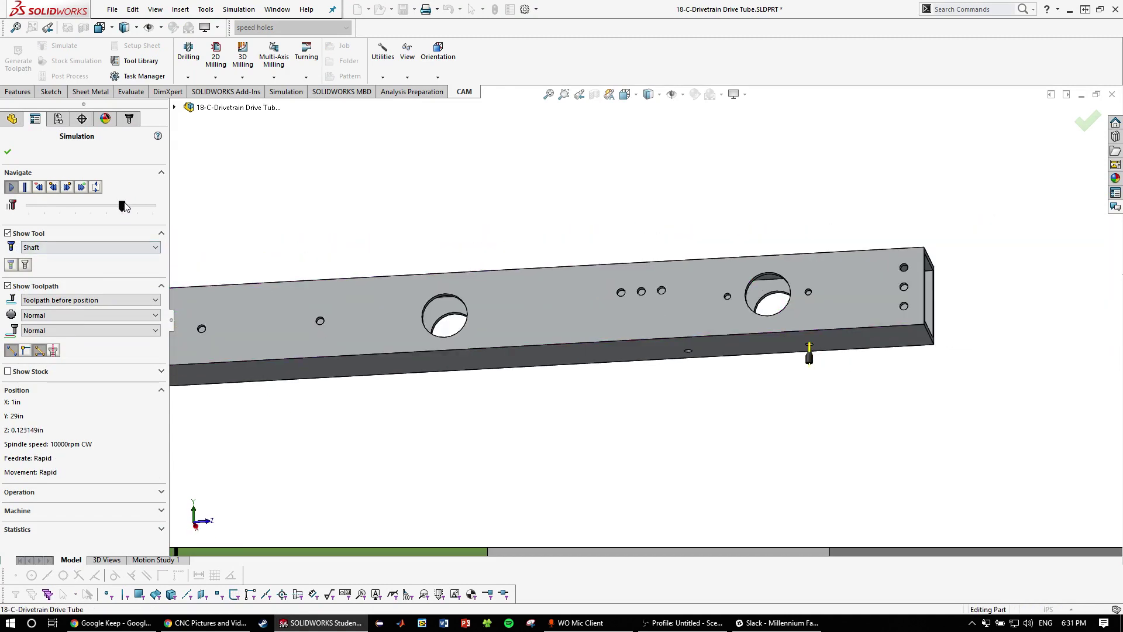
drag(131, 205, 145, 206)
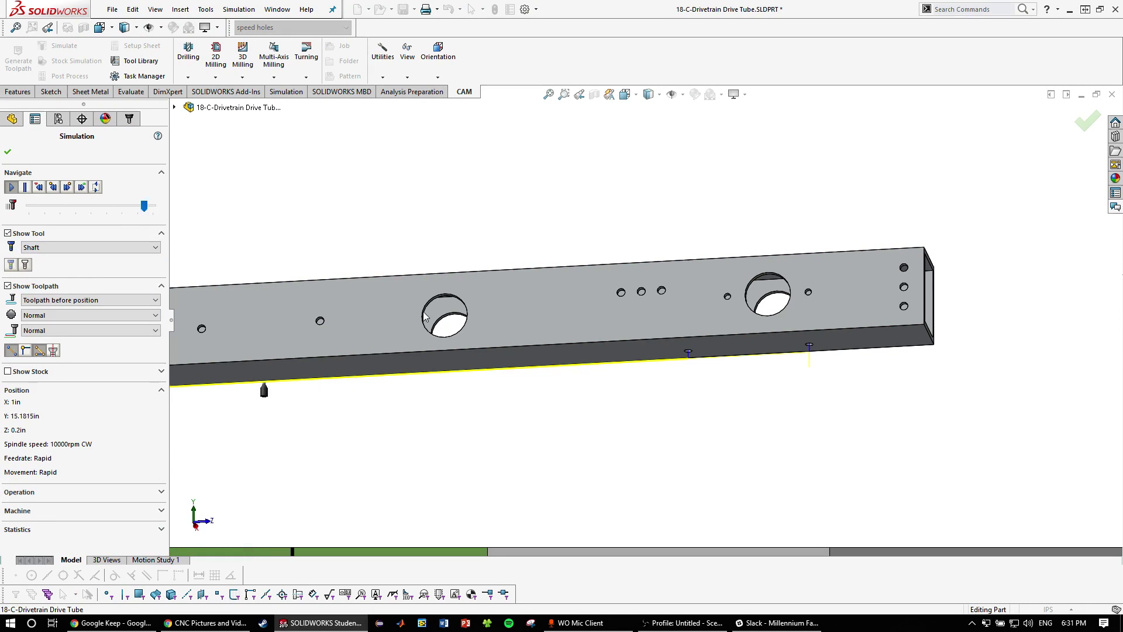
scroll(501, 413, up, 4)
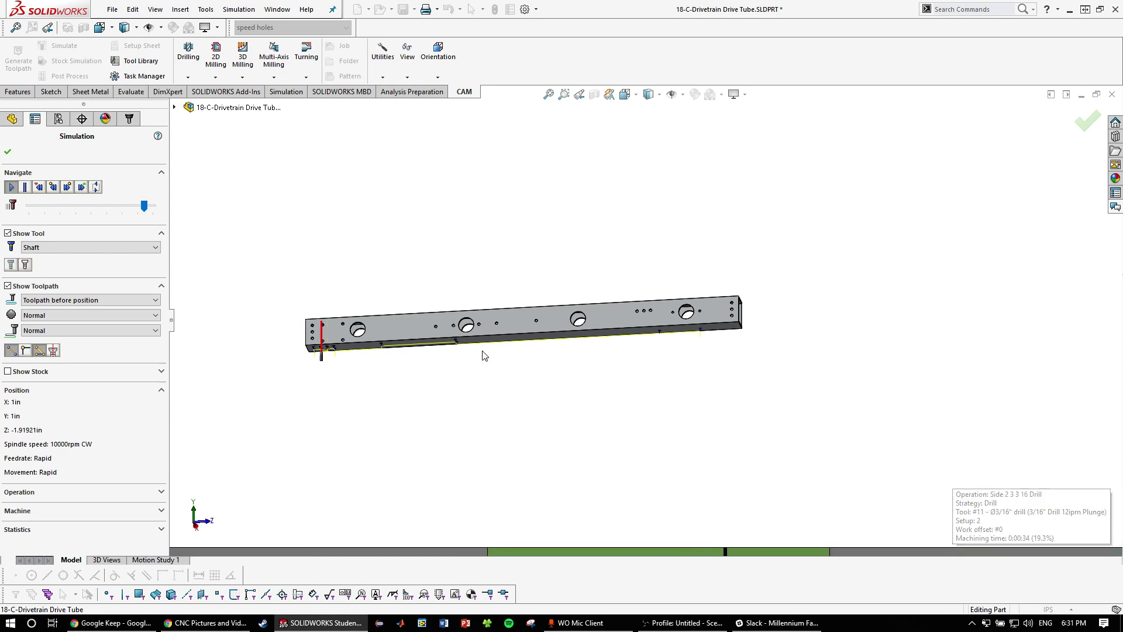
scroll(421, 358, down, 2)
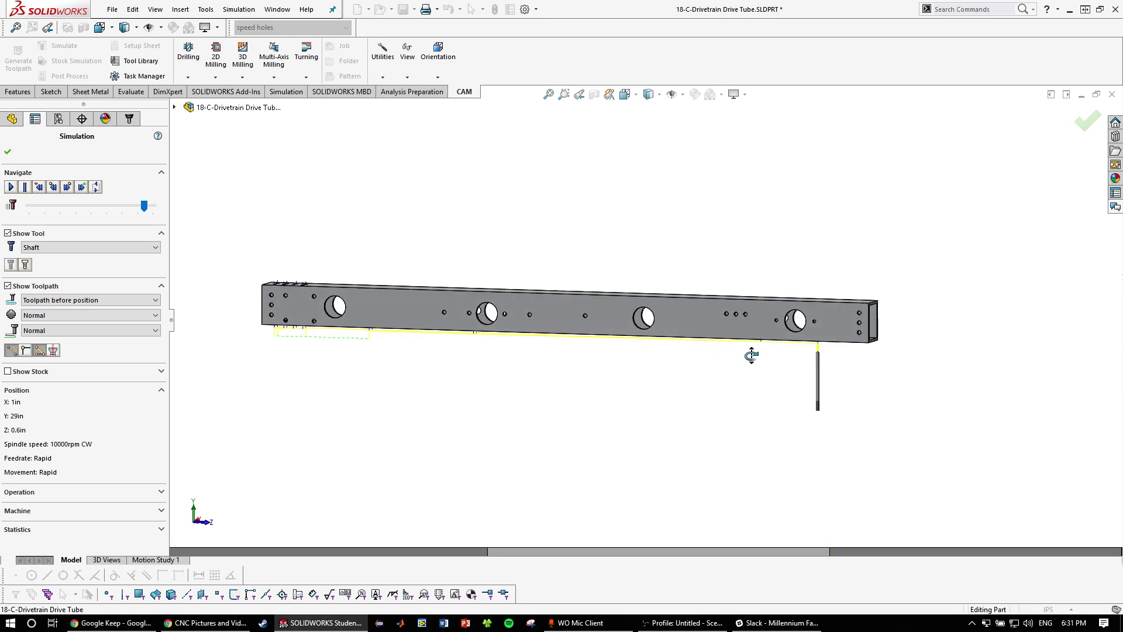
click(8, 152)
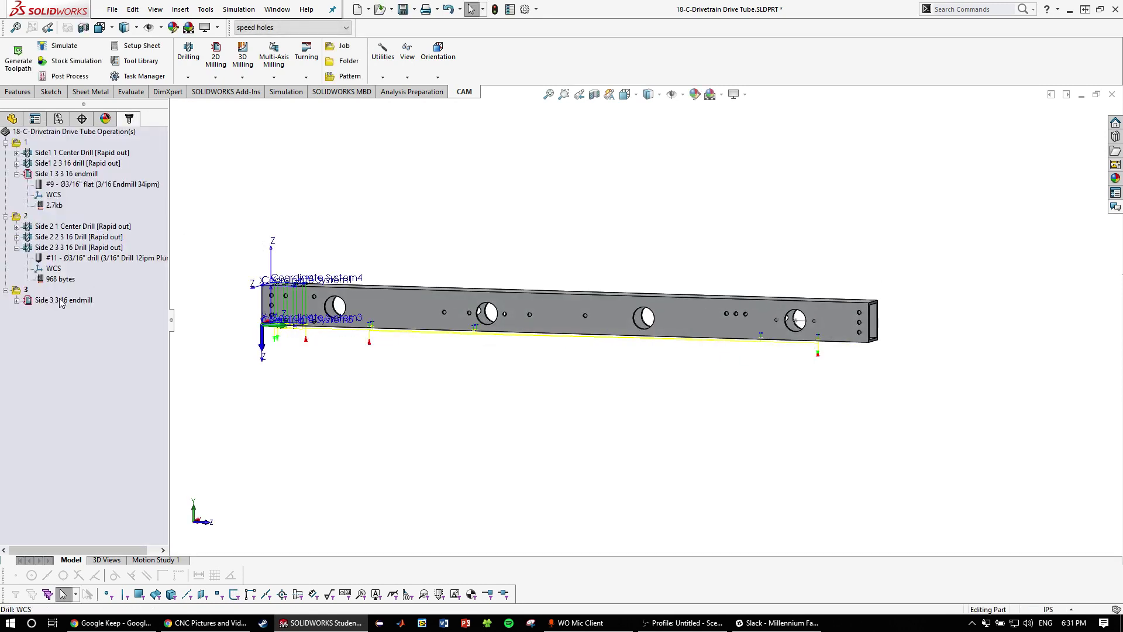
Simulate the Side 3 3/16 endmill operation in job 3, speeding playback up to its end, and close the simulation
right_click(62, 299)
click(97, 287)
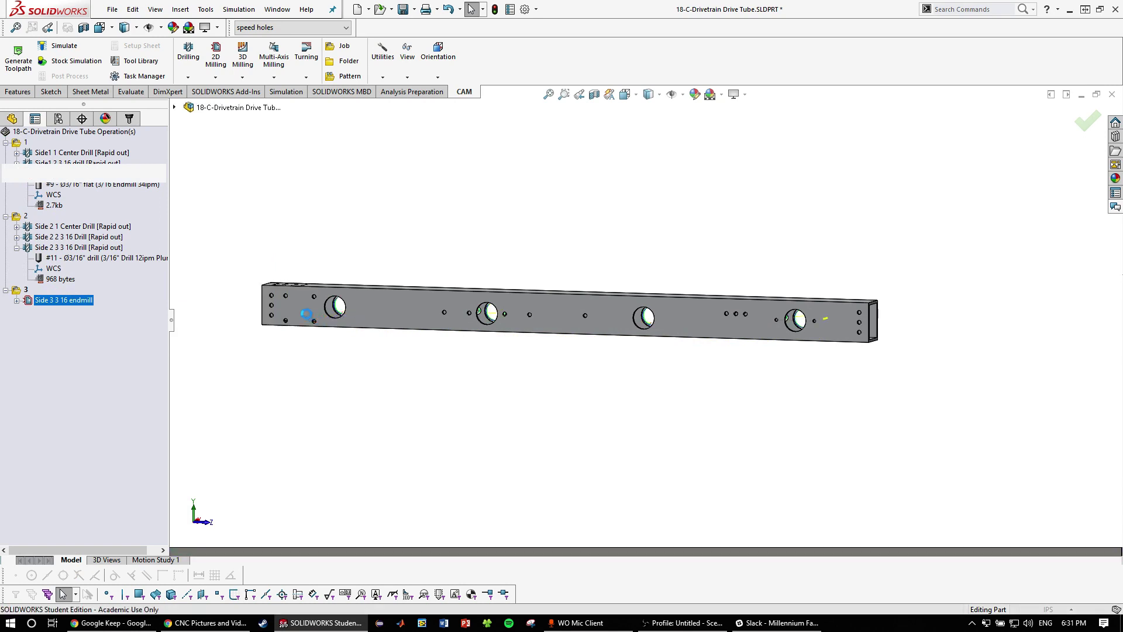
click(12, 187)
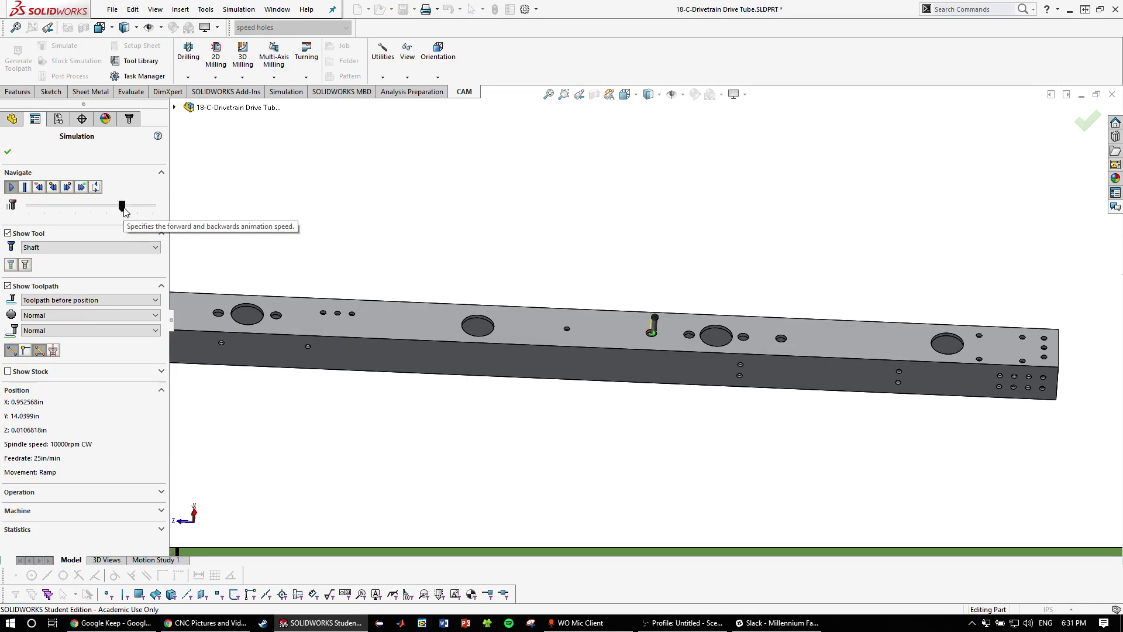
drag(124, 207, 130, 206)
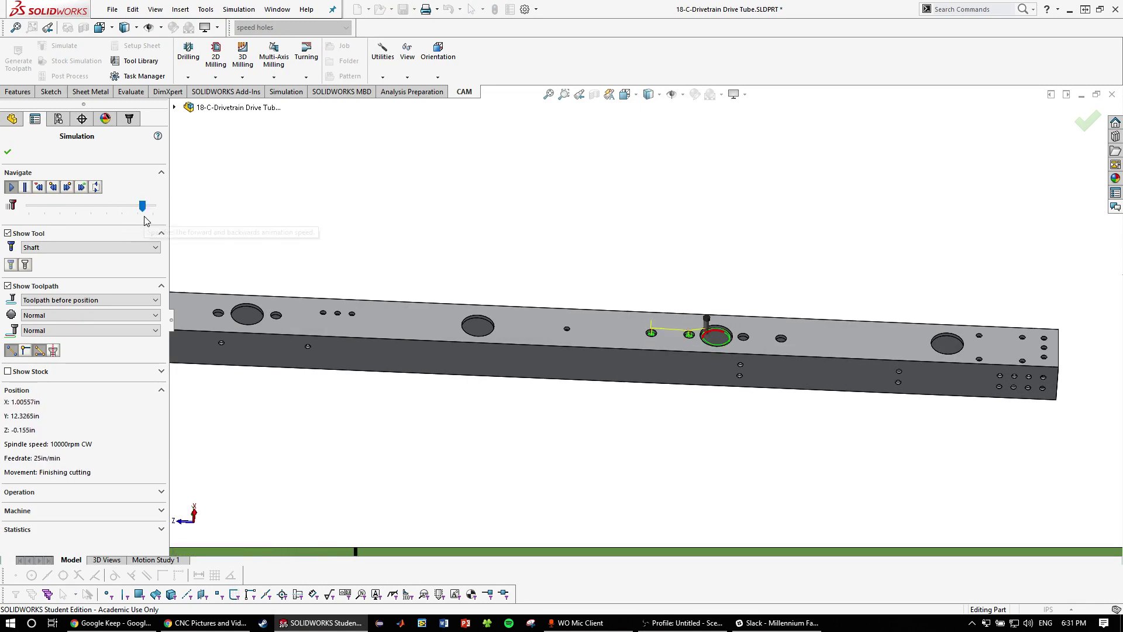
drag(142, 206, 149, 207)
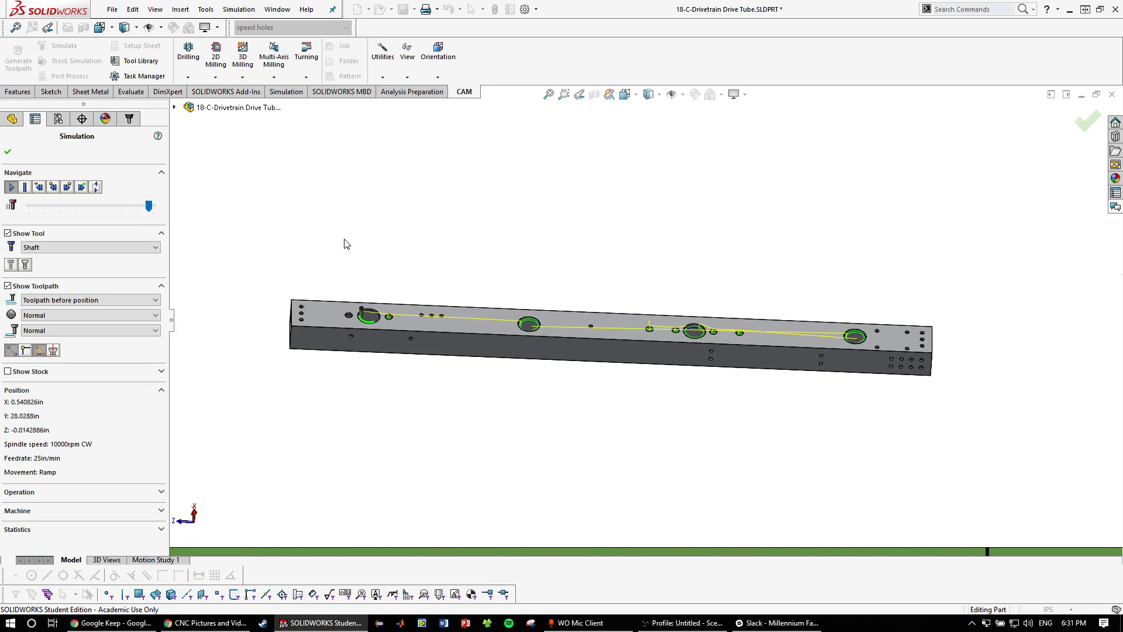
middle_drag(541, 293, 531, 279)
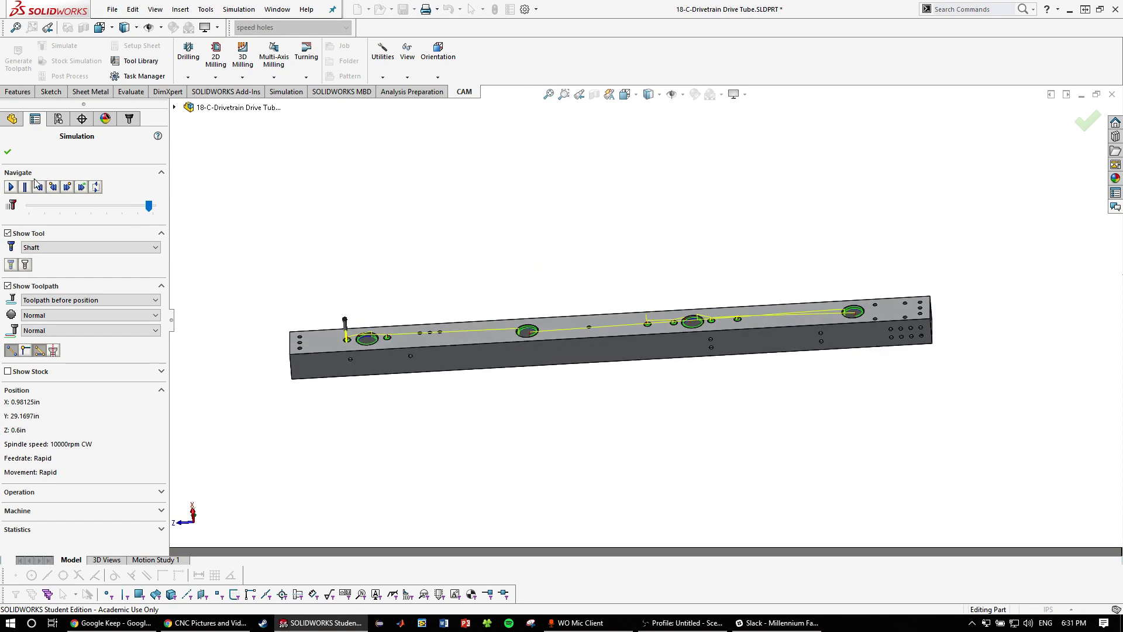
click(8, 154)
Open the post-processing settings for the Side1 1 Center Drill operation, examine the post configuration and output folder, and cancel without posting
click(66, 154)
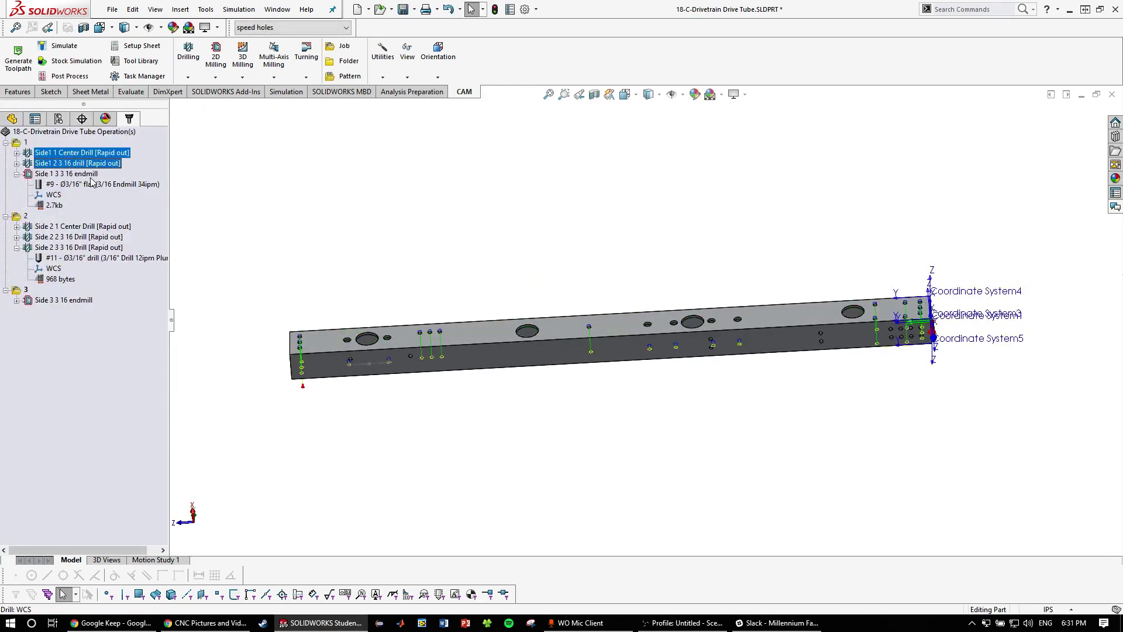
click(74, 152)
right_click(74, 152)
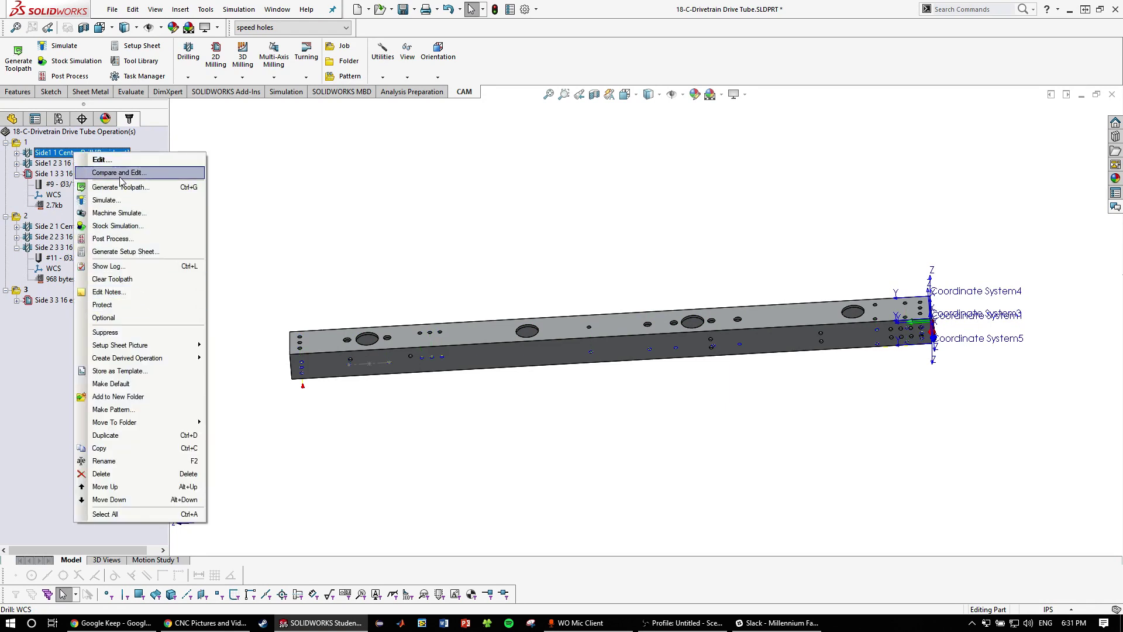
click(112, 238)
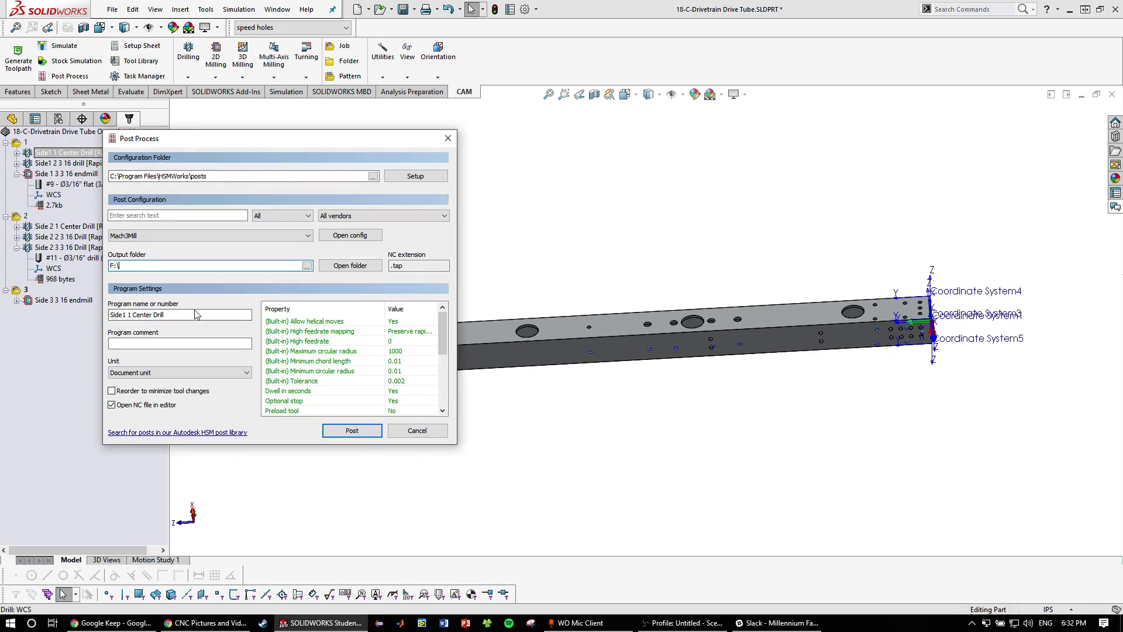
click(417, 431)
Select both Side 2 3/16 drill operations, examine their toolpaths and shared post-processing settings, and cancel without posting
click(72, 237)
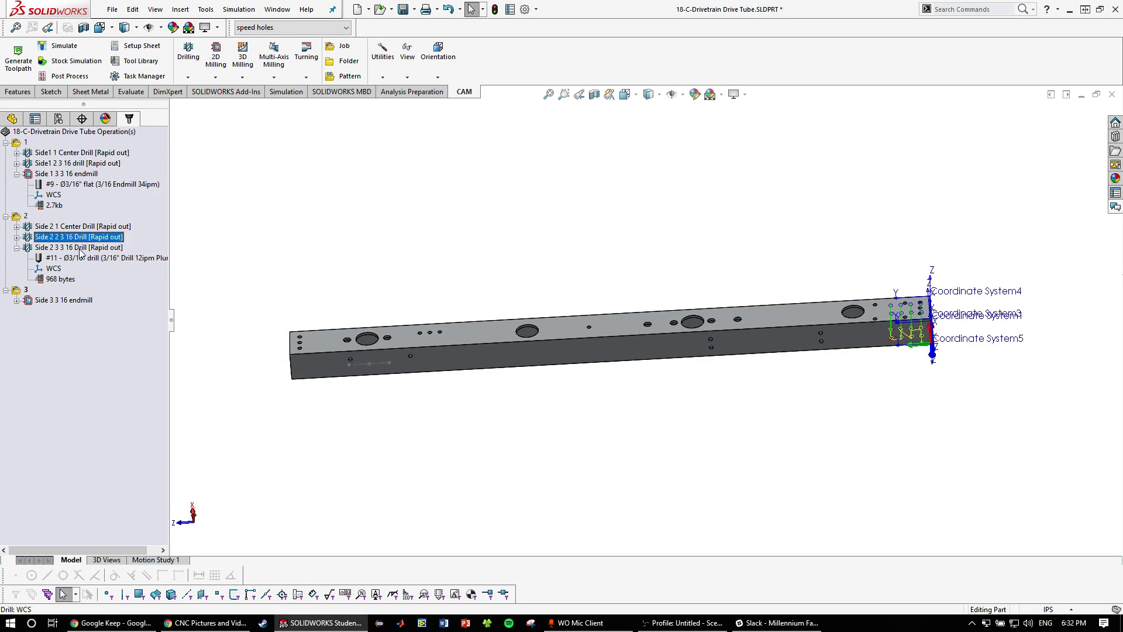
scroll(728, 352, down, 2)
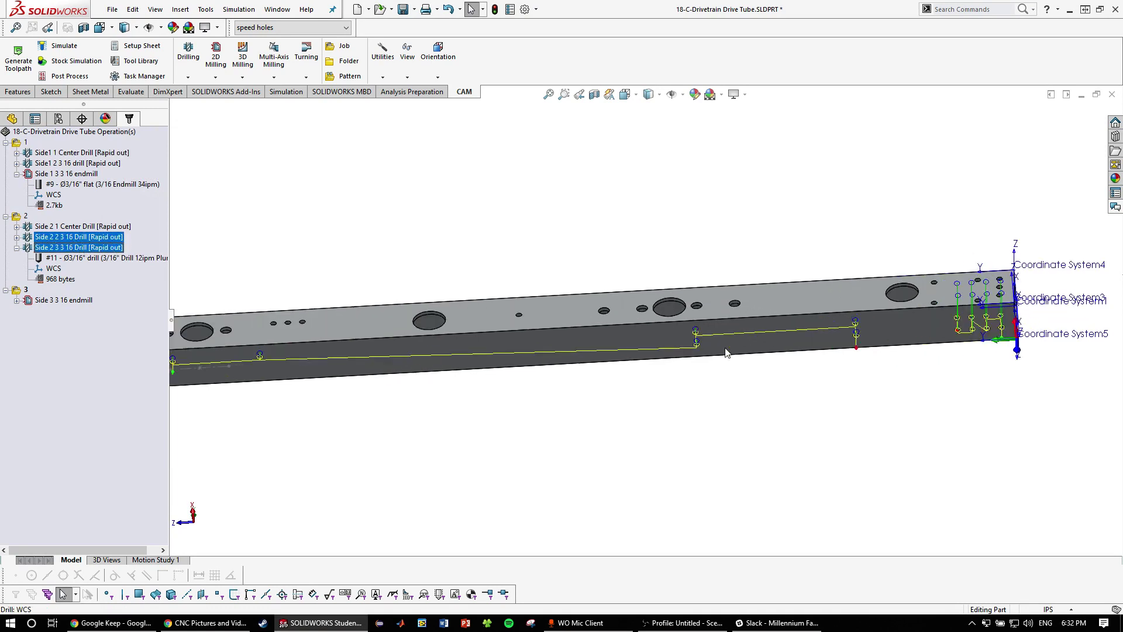
middle_drag(727, 352, 526, 328)
right_click(117, 248)
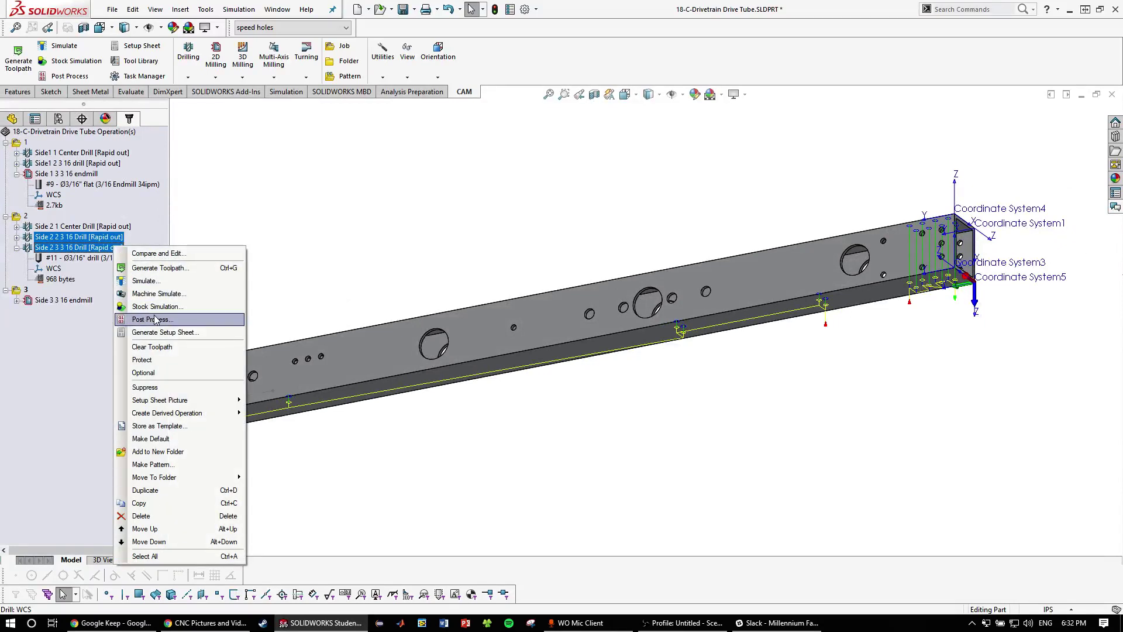
click(156, 319)
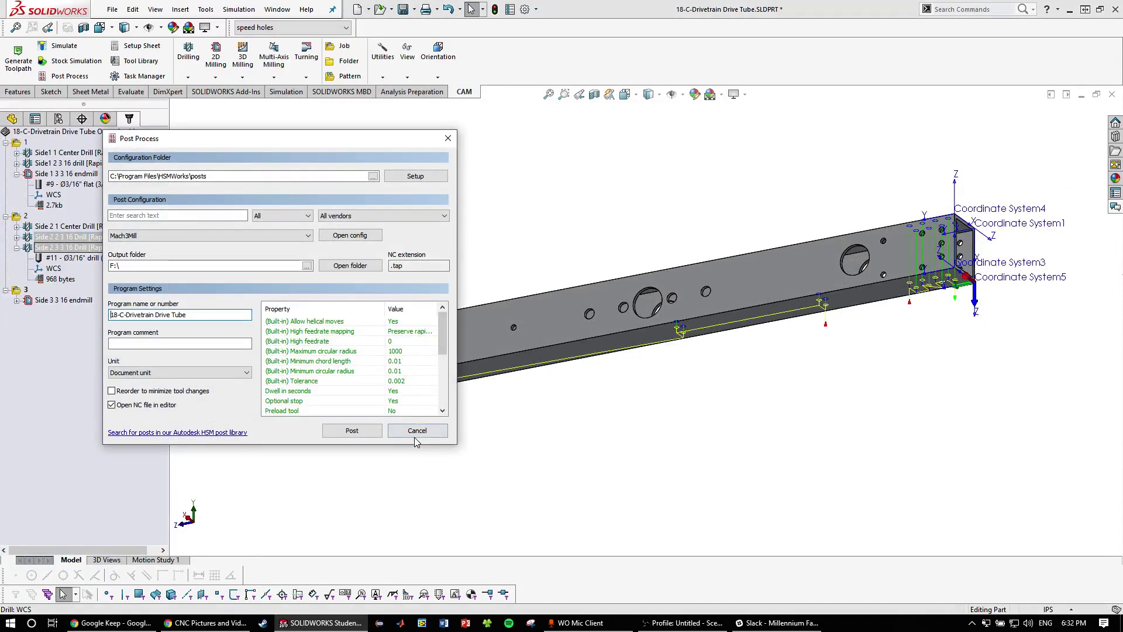
click(417, 431)
middle_drag(617, 324, 440, 469)
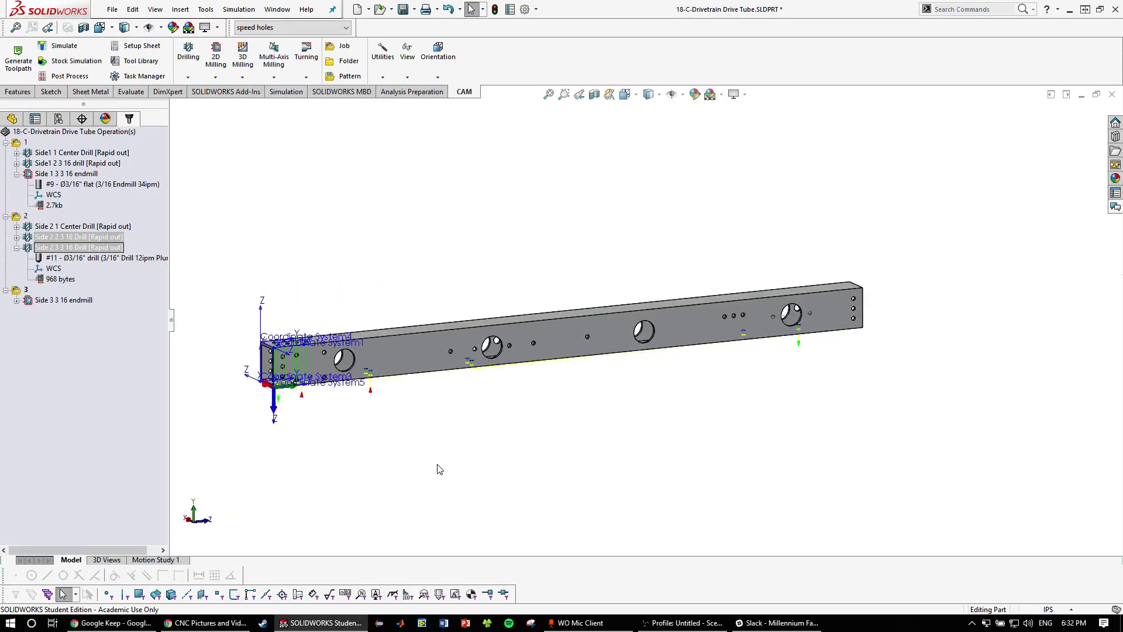
Switch to the Google Photos album in the browser and play the 0:27 video of the tube clamped on the CNC router
key(alt+Tab)
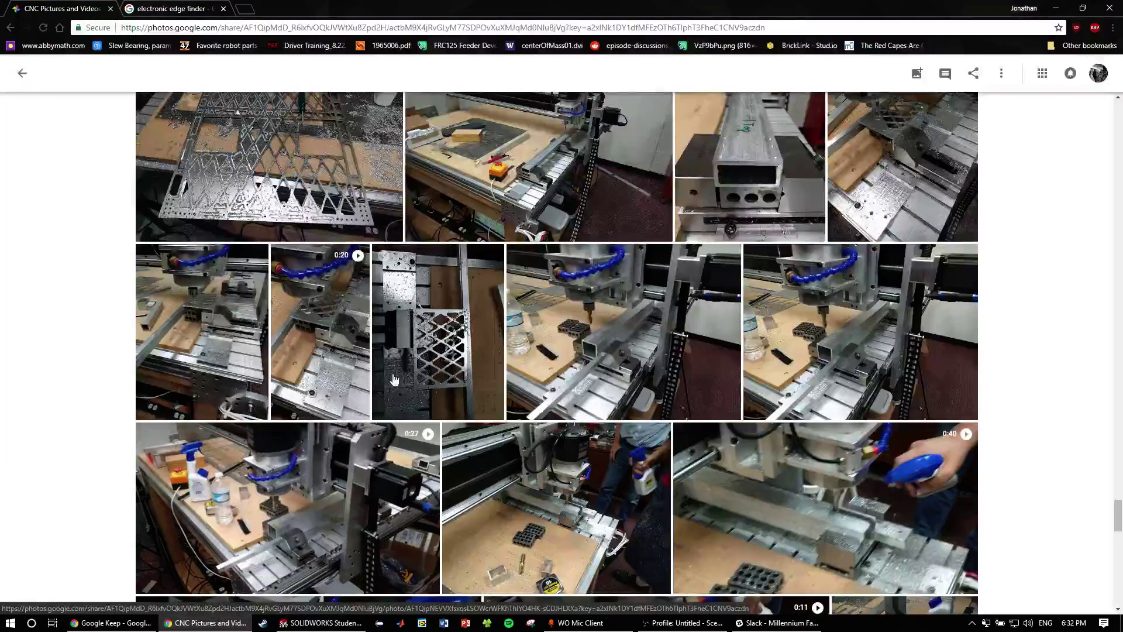
scroll(443, 408, down, 1)
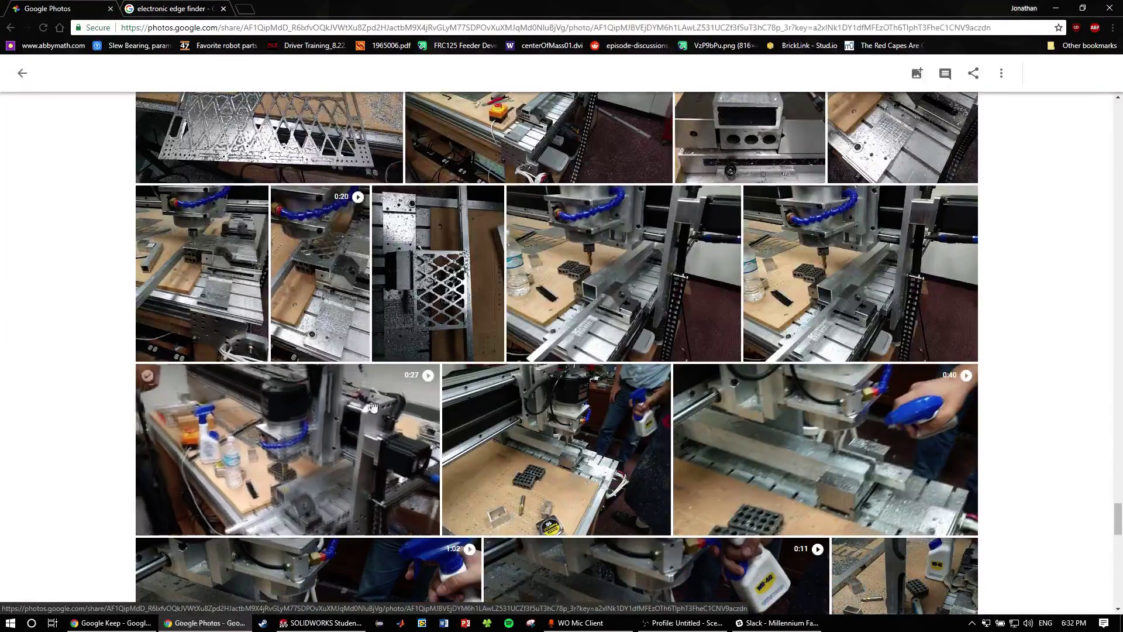
click(442, 407)
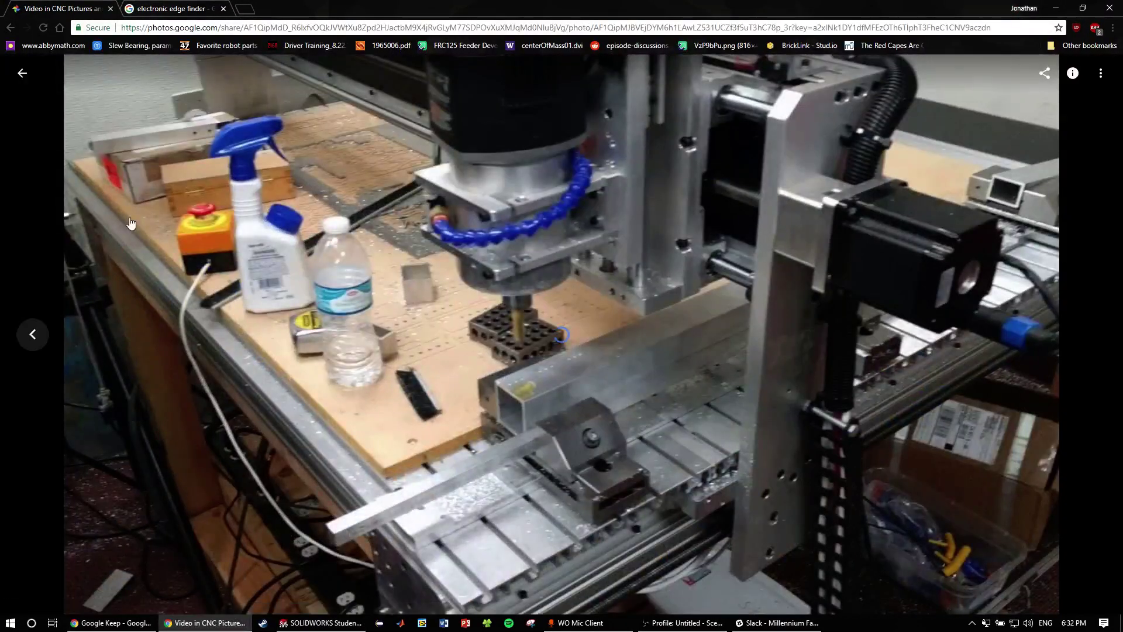
click(22, 76)
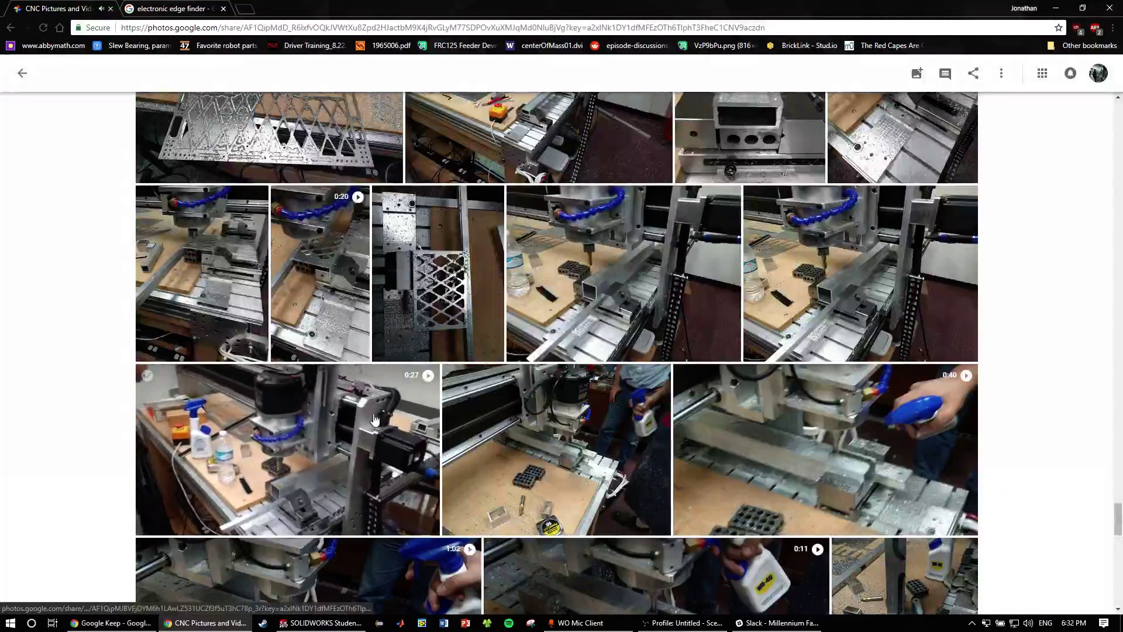
scroll(373, 420, down, 4)
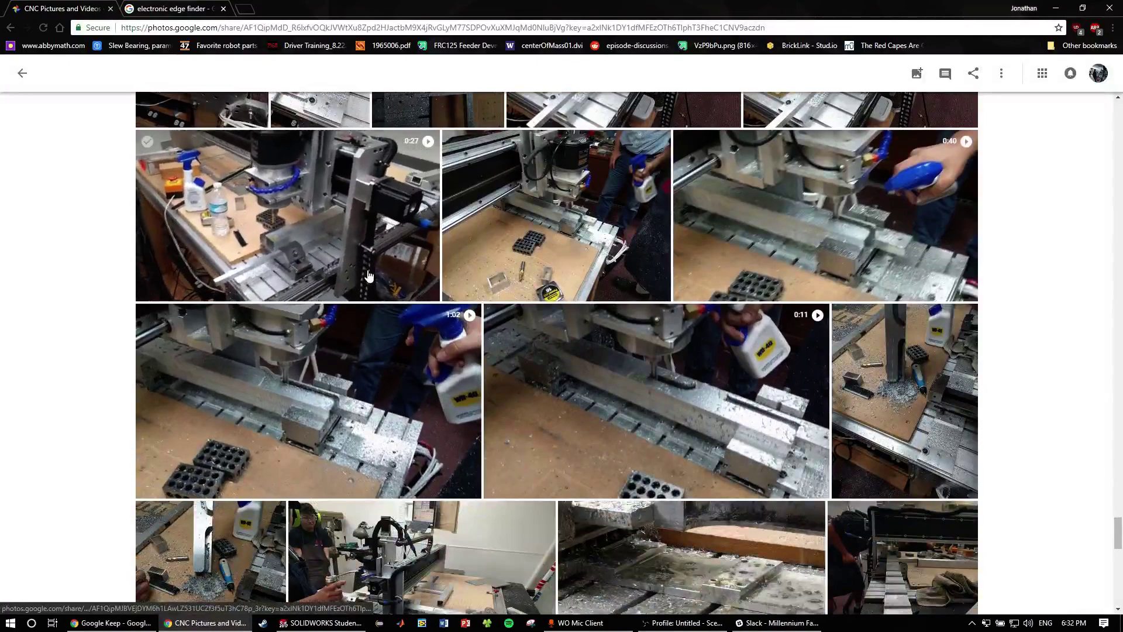
click(366, 285)
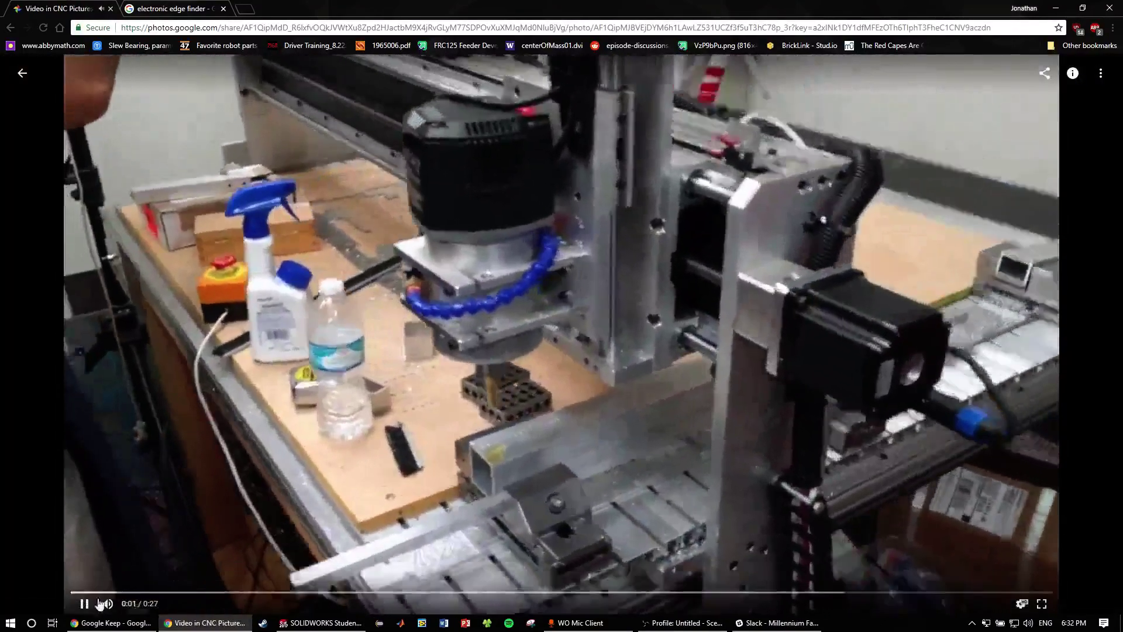